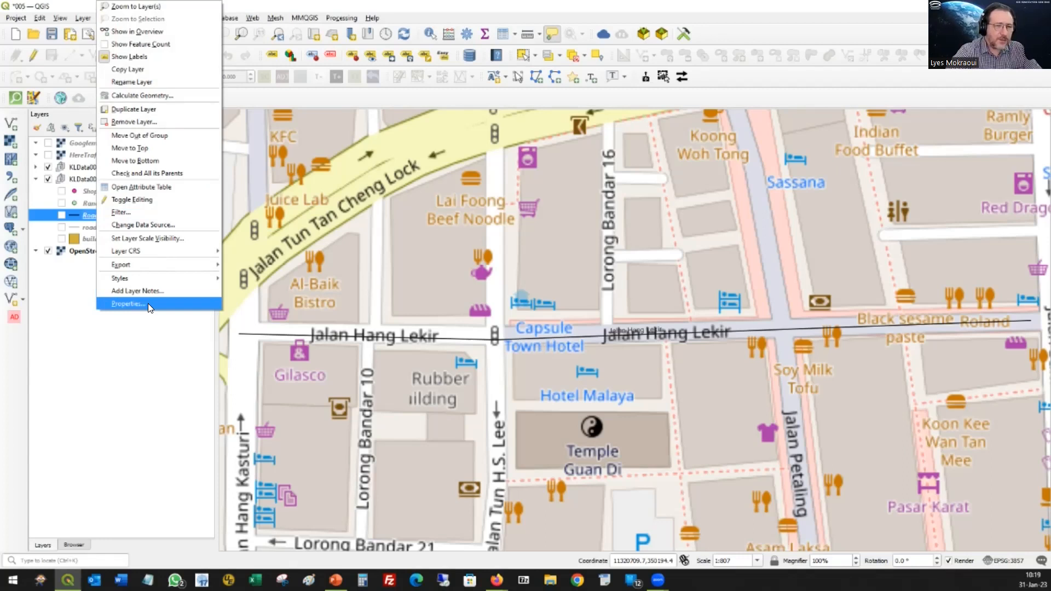
# Open the Roads layer's properties and enlarge its general information for reading
pyautogui.click(148, 303)
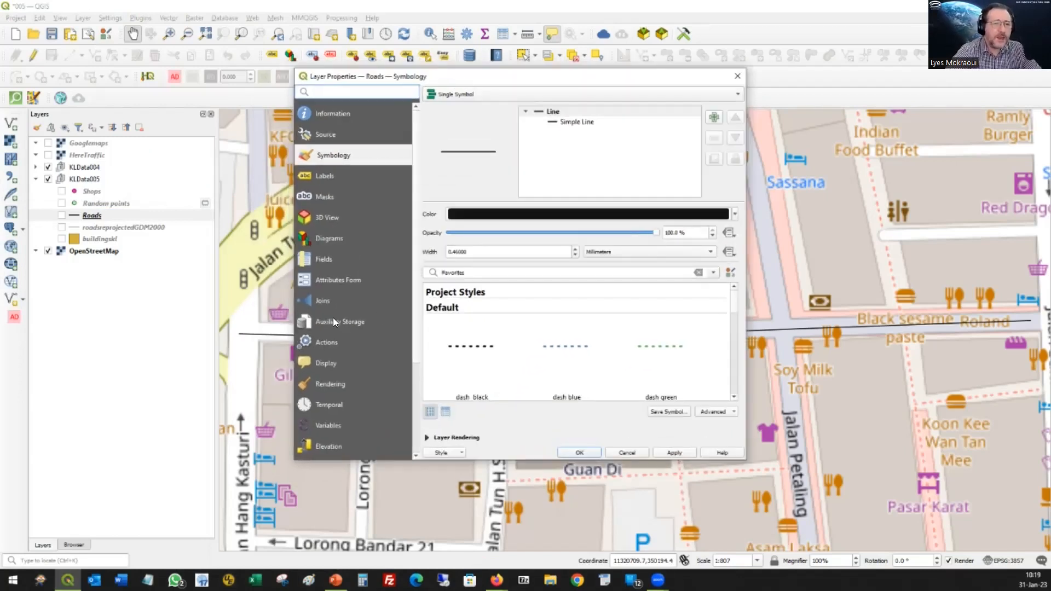
pyautogui.click(331, 114)
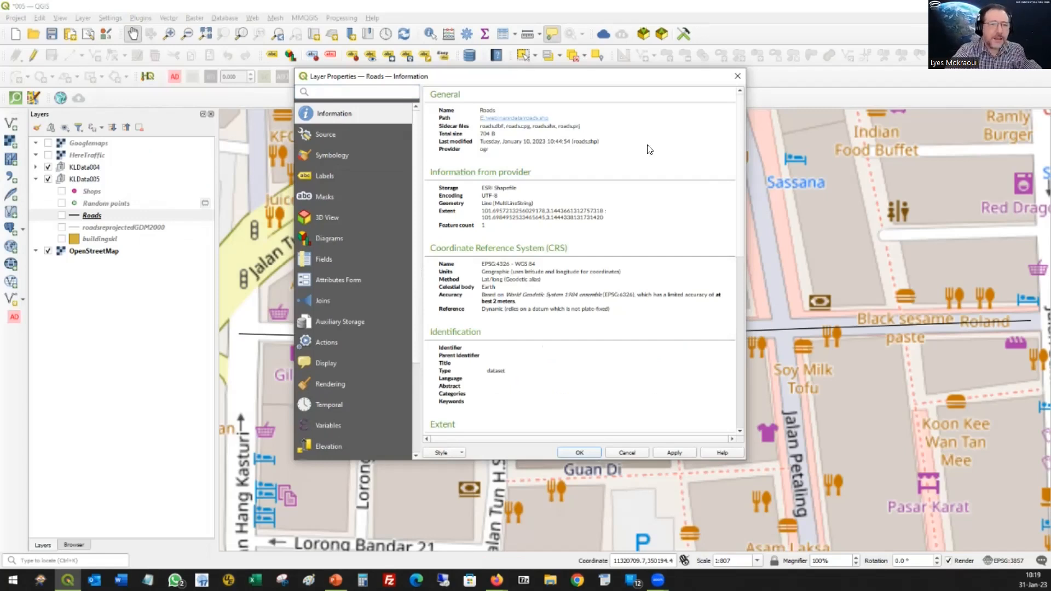
pyautogui.scroll(3, 648, 149)
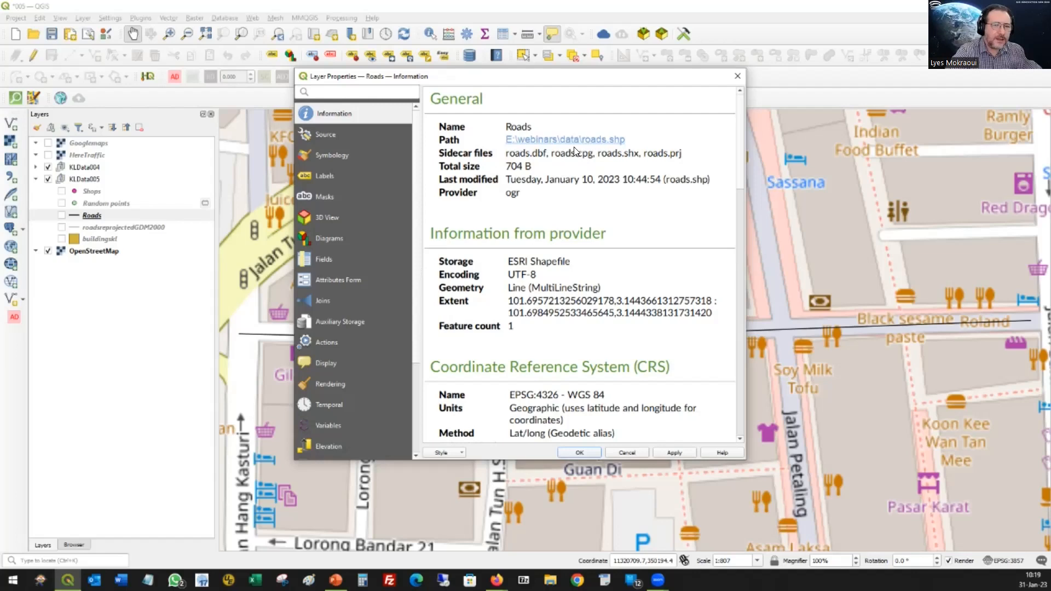
# Open the folder holding the Roads layer's source shapefile, check its path, and return to the layer information
pyautogui.click(556, 139)
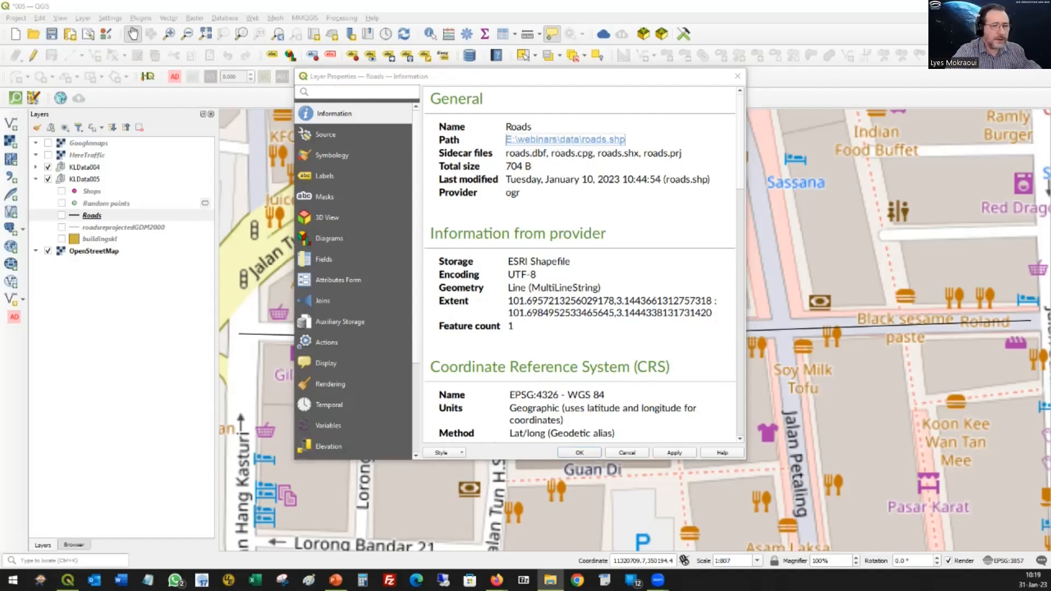
pyautogui.click(620, 170)
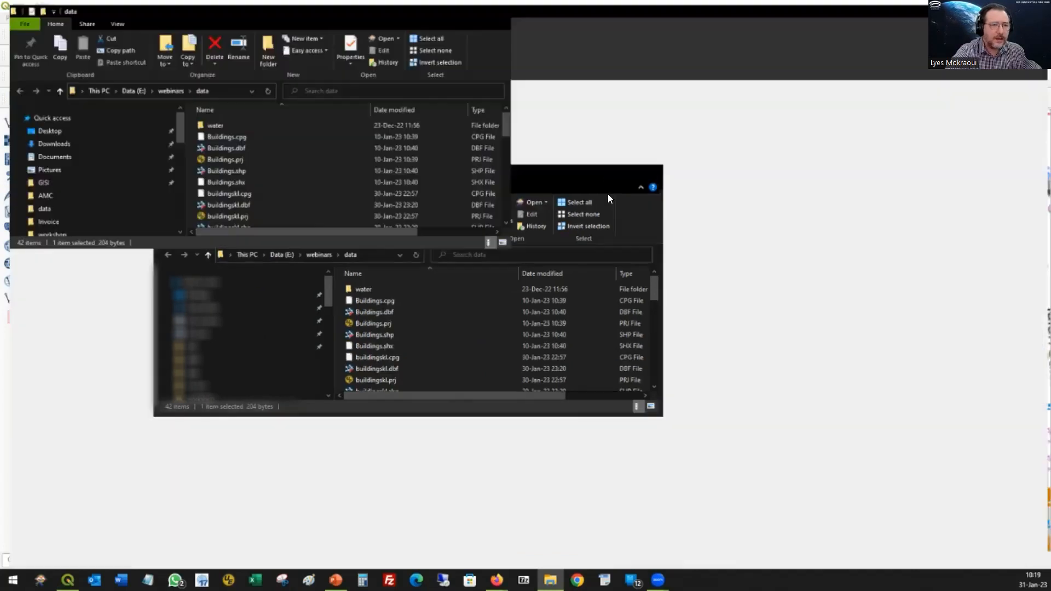
pyautogui.scroll(-1, 390, 440)
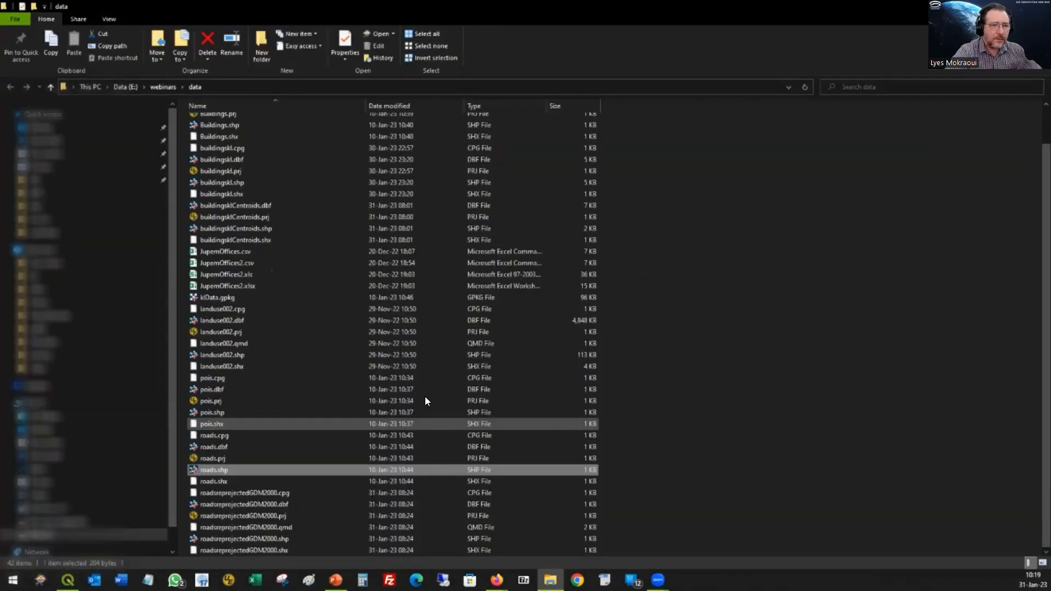
pyautogui.click(226, 87)
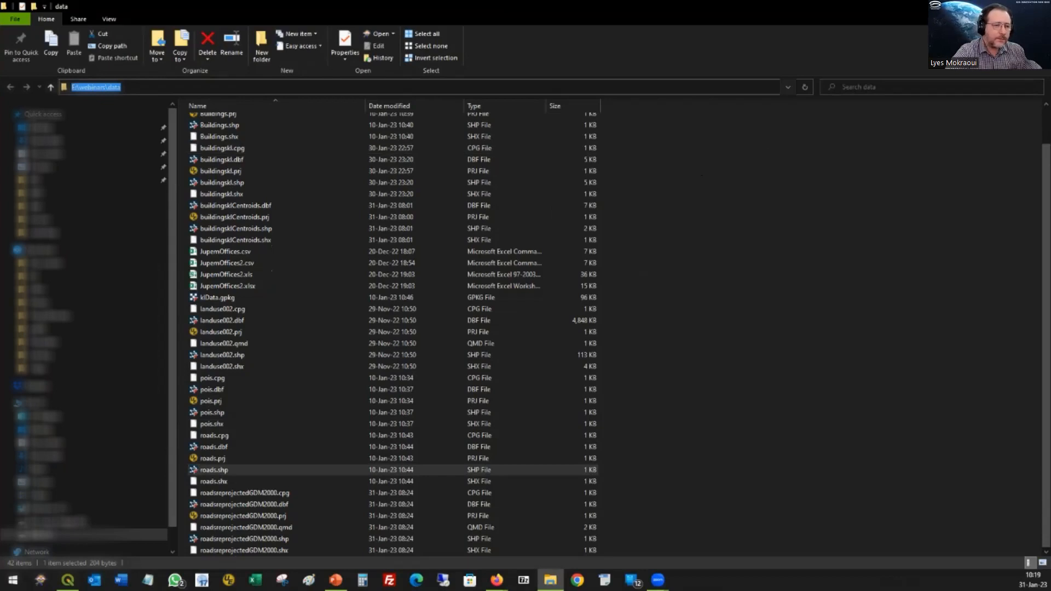
pyautogui.hotkey('alt', 'Tab')
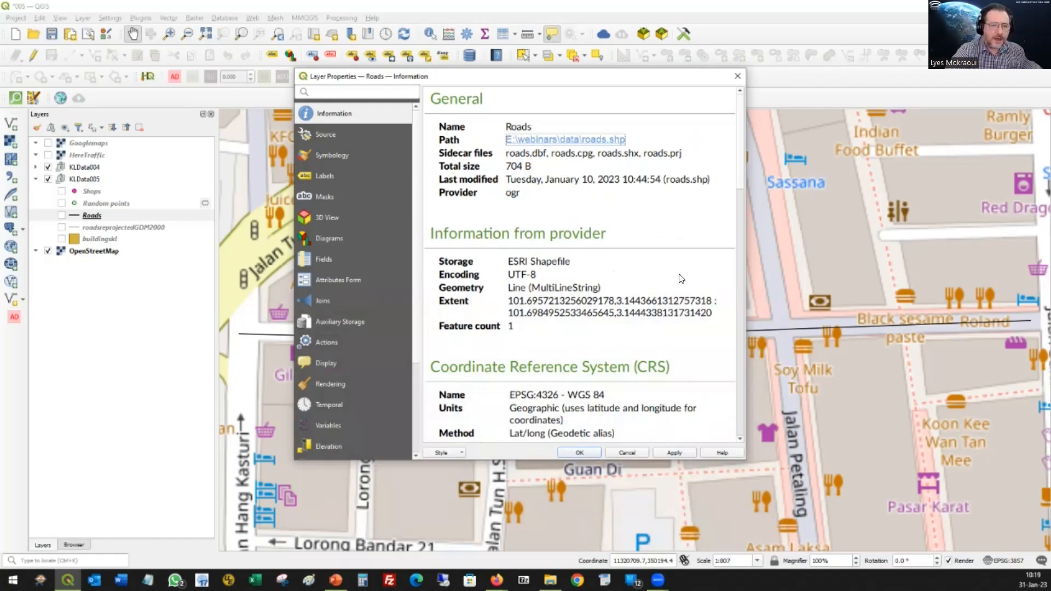
# Examine the Roads layer's coordinate reference system name and units, and close the layer properties without changes
pyautogui.scroll(-3, 663, 273)
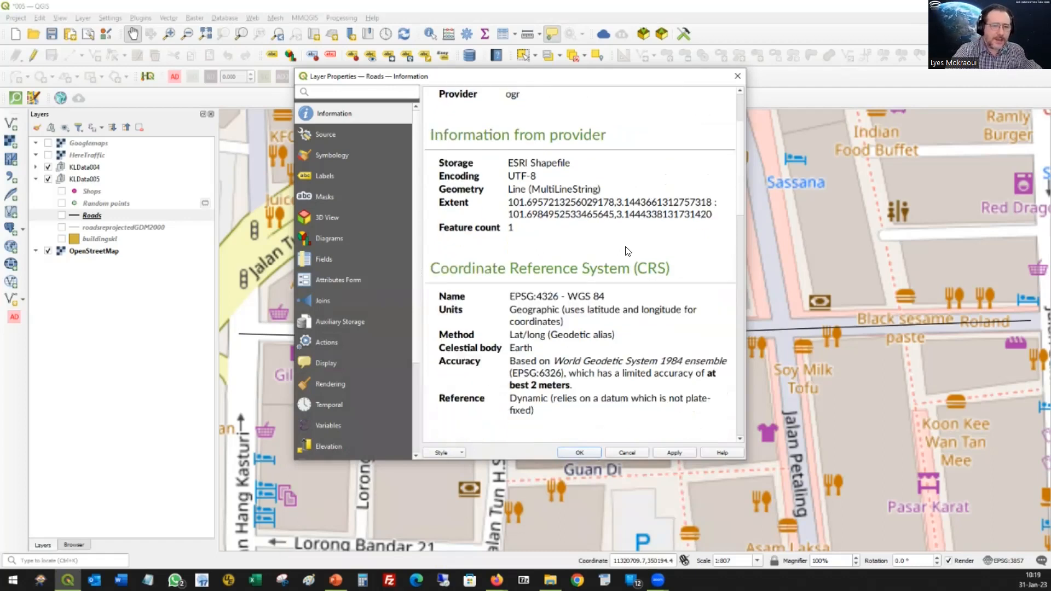
pyautogui.scroll(-1, 627, 250)
pyautogui.tripleClick(562, 267)
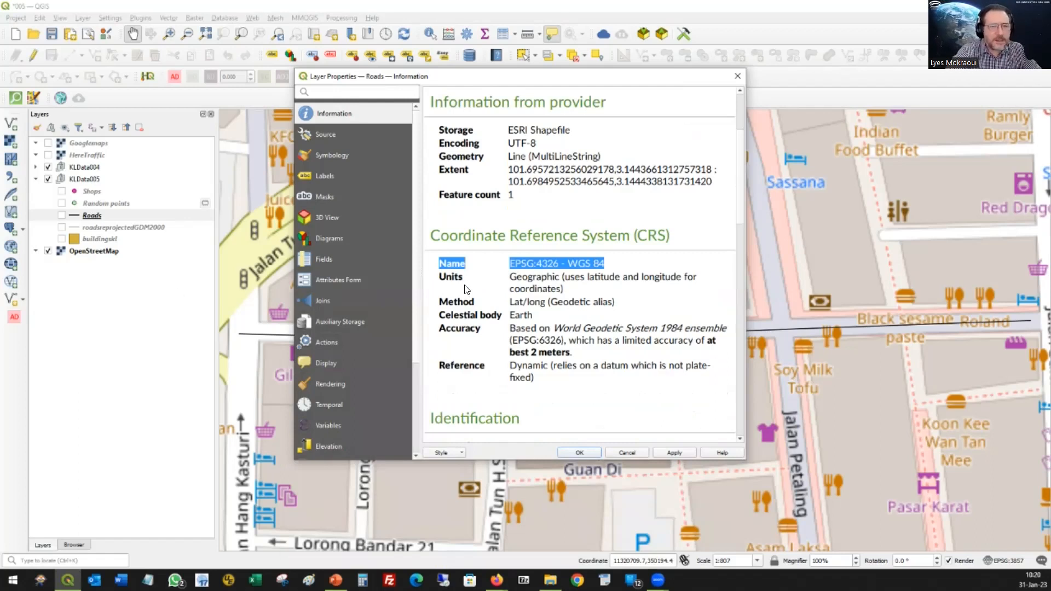
pyautogui.click(518, 282)
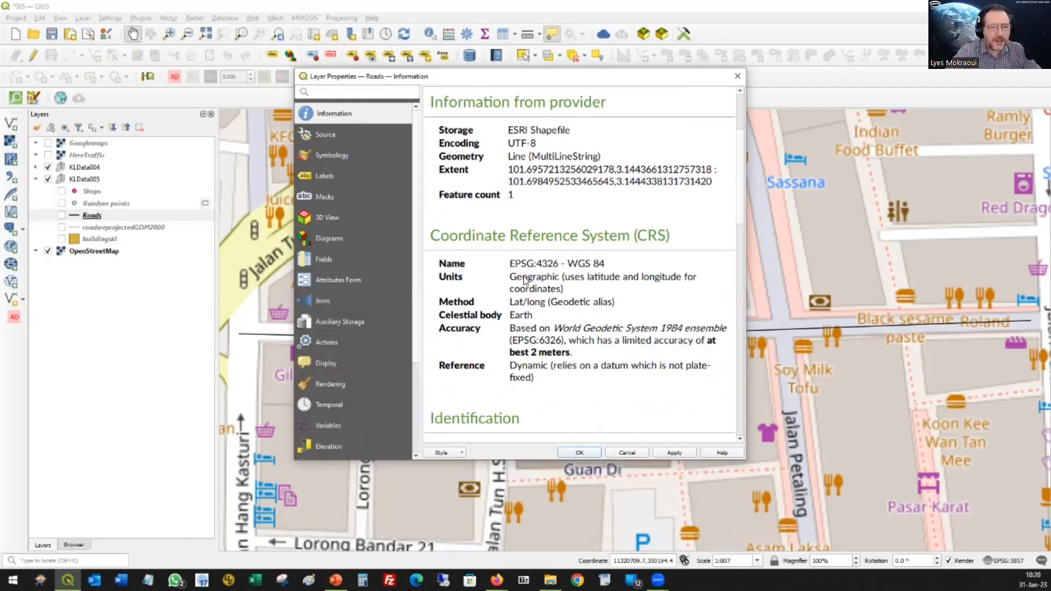
pyautogui.tripleClick(554, 285)
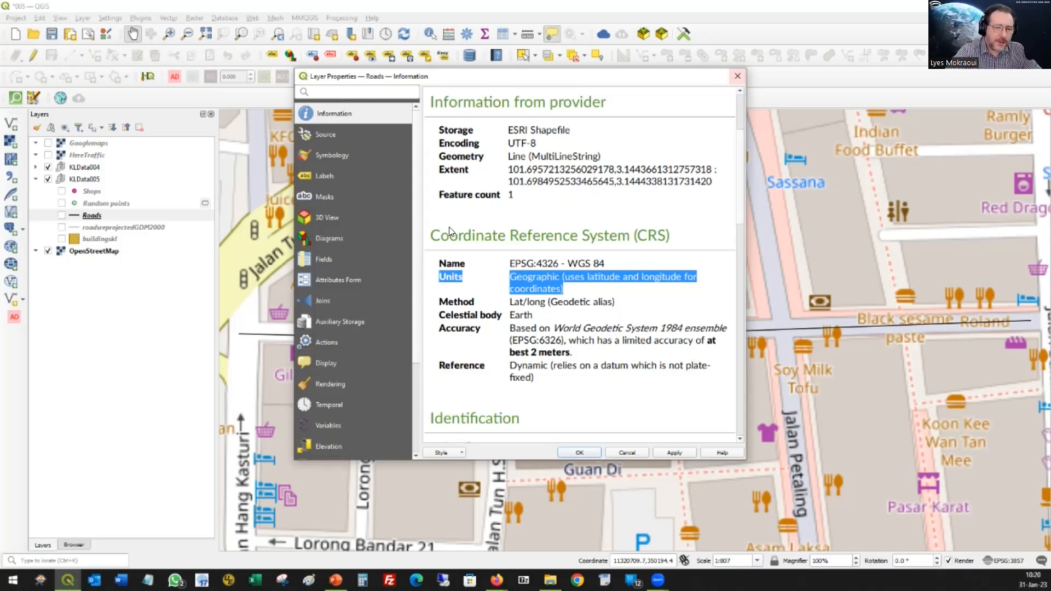
pyautogui.click(620, 452)
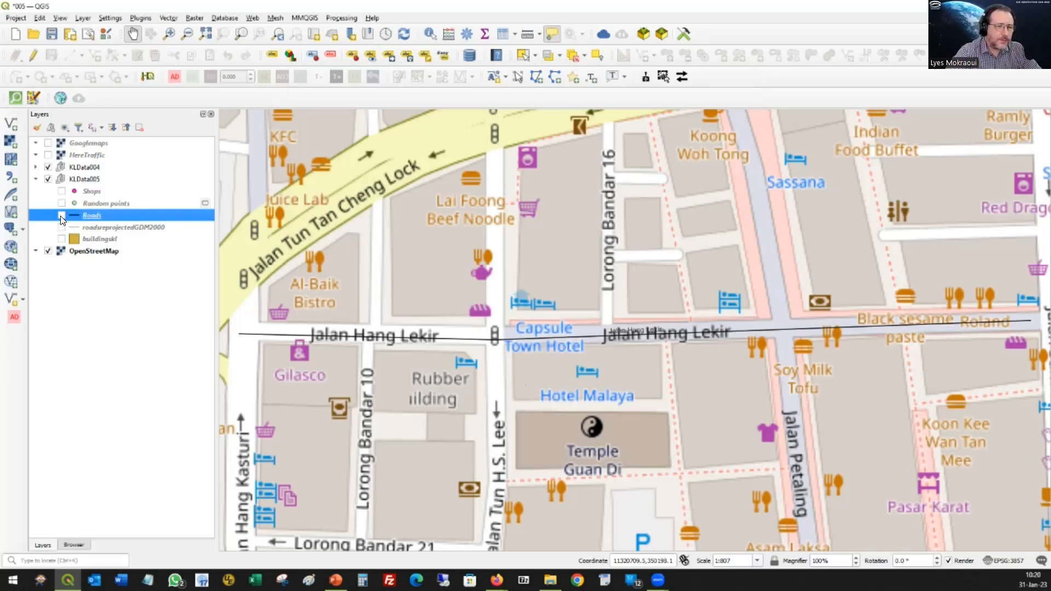
# Hide the KLData004 group and show the Roads layer in the KLData005 group
pyautogui.click(48, 167)
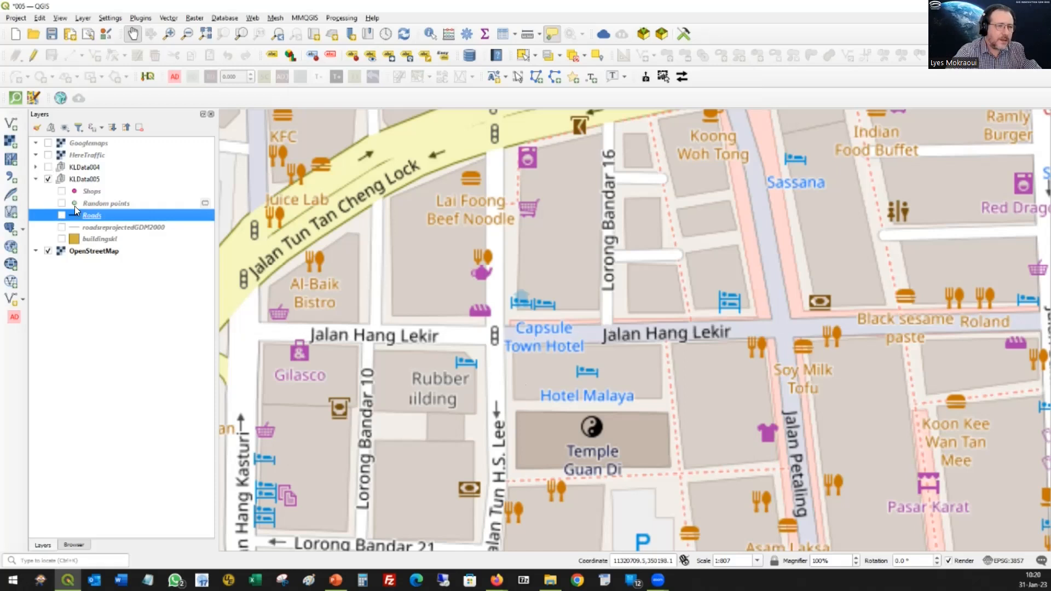
pyautogui.click(61, 215)
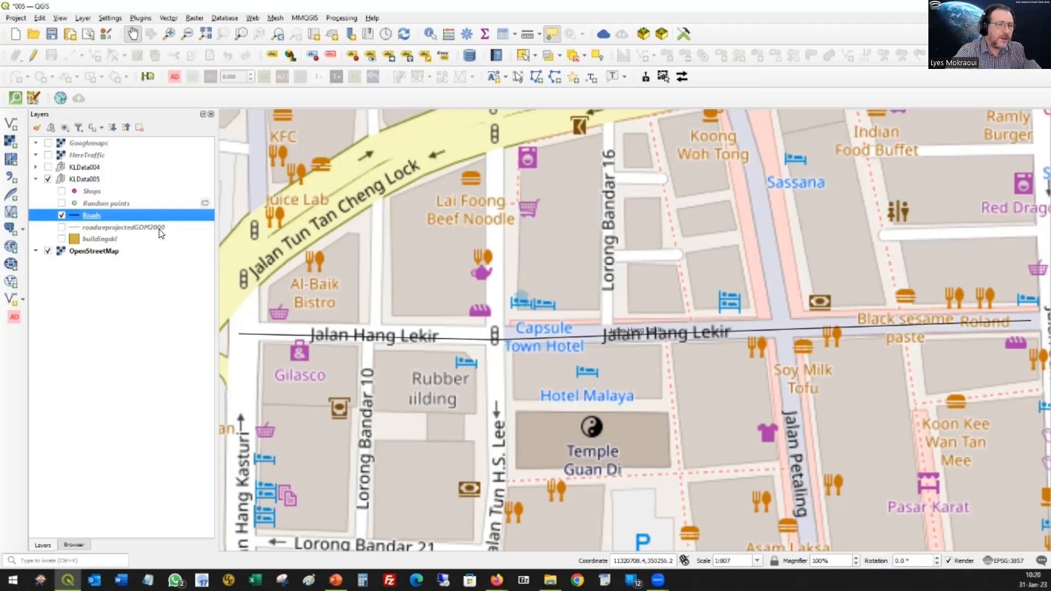
# Buffer the Roads layer by 10 degrees with 5 segments and round caps and joins into a temporary layer
pyautogui.click(168, 18)
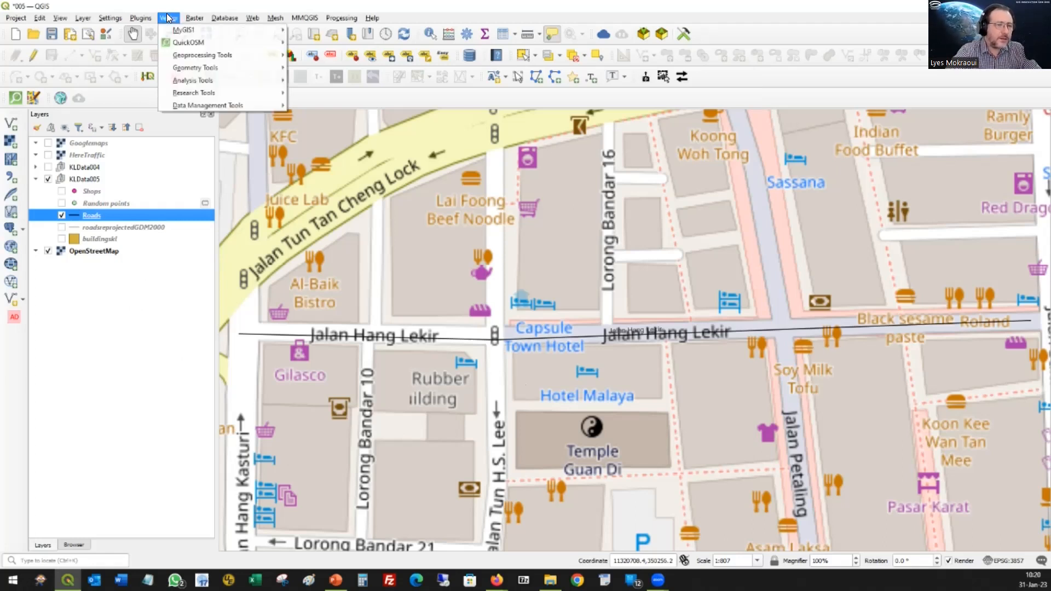
pyautogui.moveTo(202, 57)
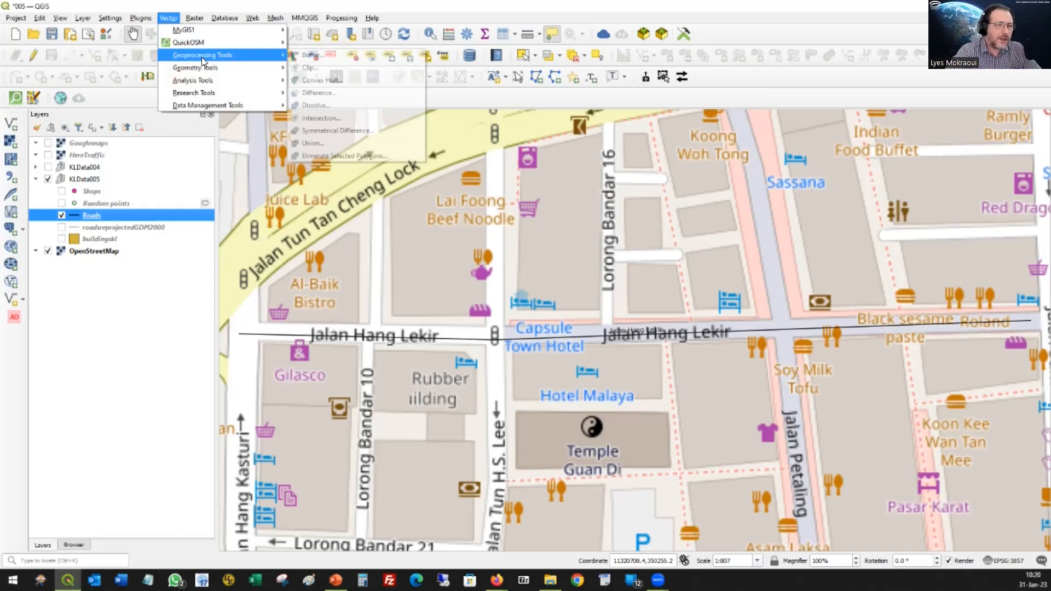
pyautogui.click(323, 54)
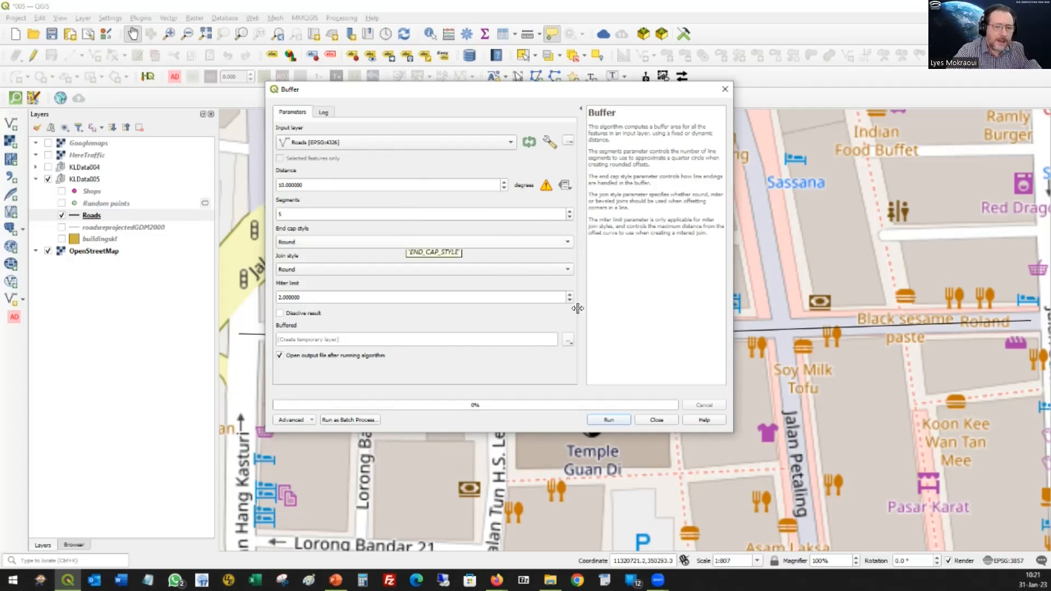
pyautogui.click(609, 420)
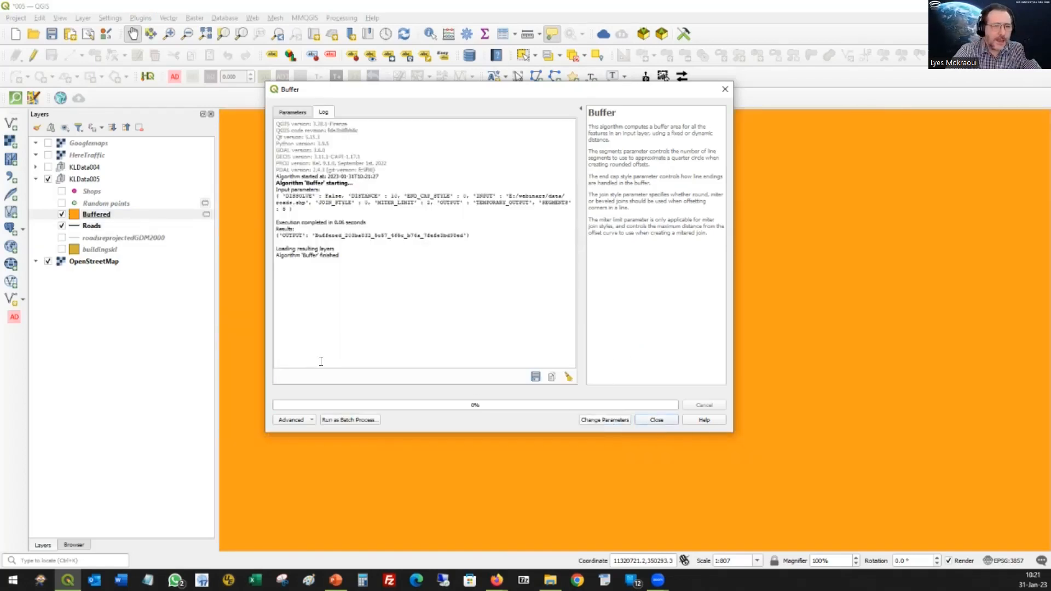
pyautogui.click(649, 419)
# Zoom to the full extent of the Buffered layer and check its temporary scratch layer indicator
pyautogui.rightClick(97, 213)
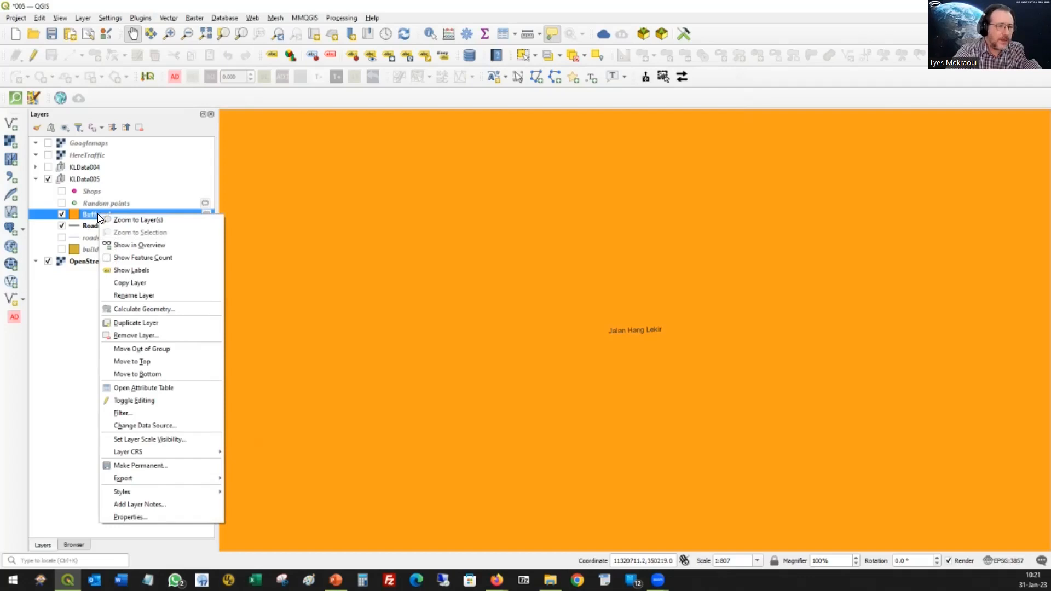
pyautogui.click(137, 220)
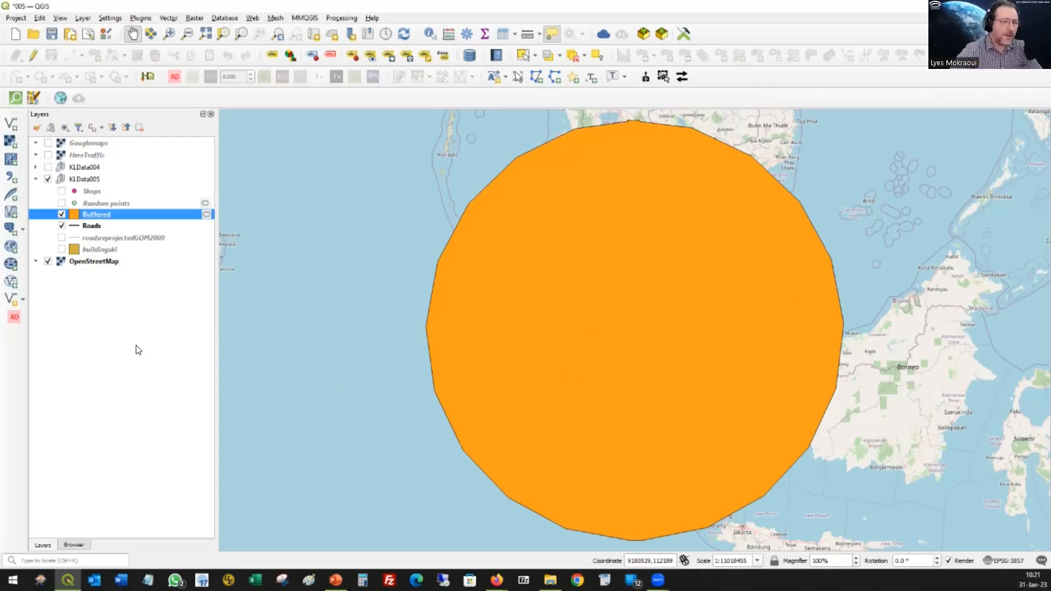
pyautogui.rightClick(105, 213)
pyautogui.press('Escape')
pyautogui.click(204, 218)
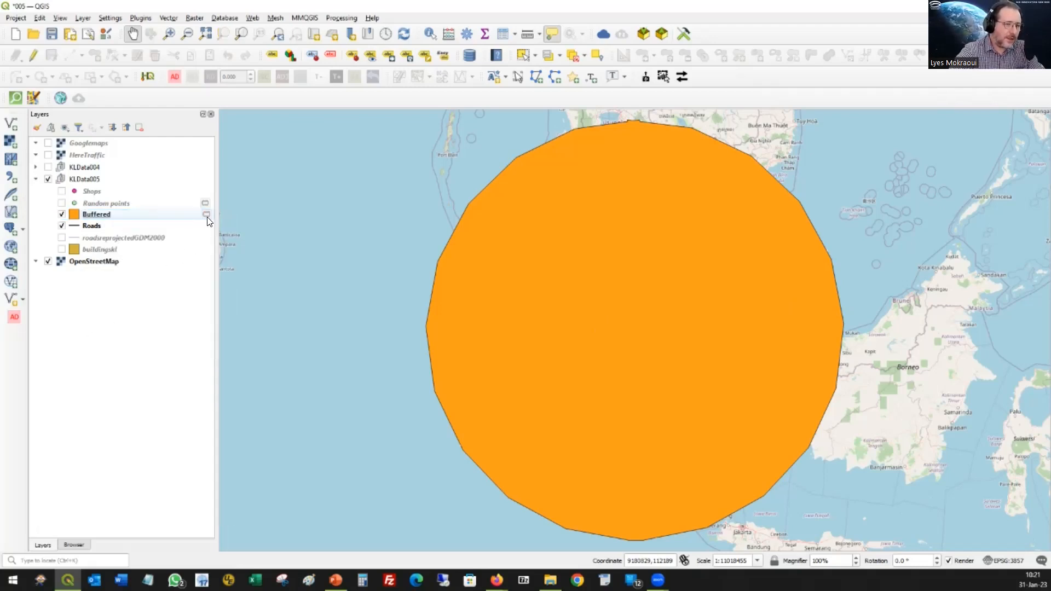
pyautogui.moveTo(208, 221)
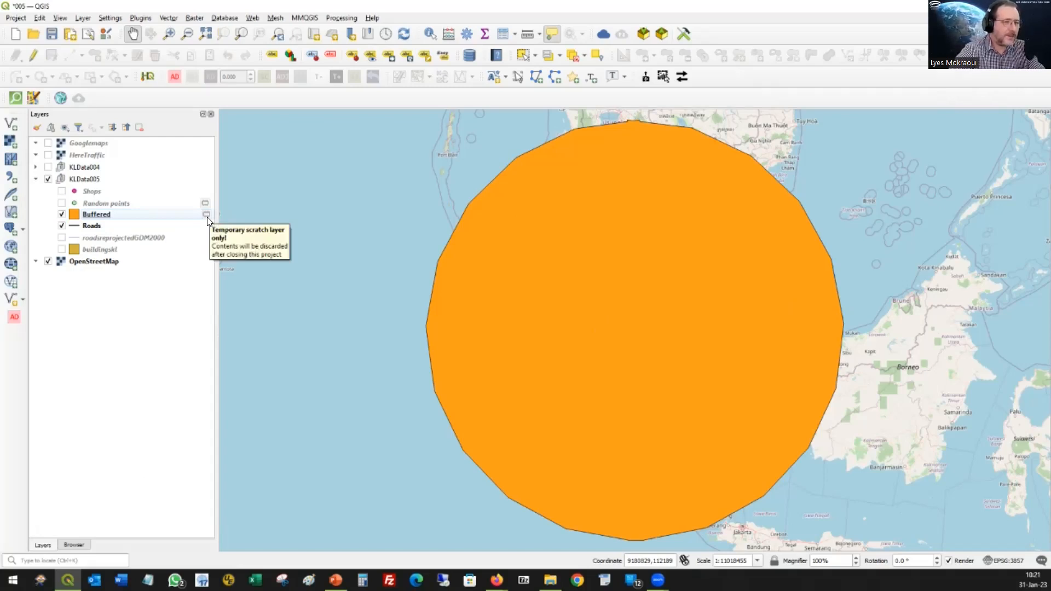
# Remove the temporary Buffered layer from the project
pyautogui.rightClick(101, 217)
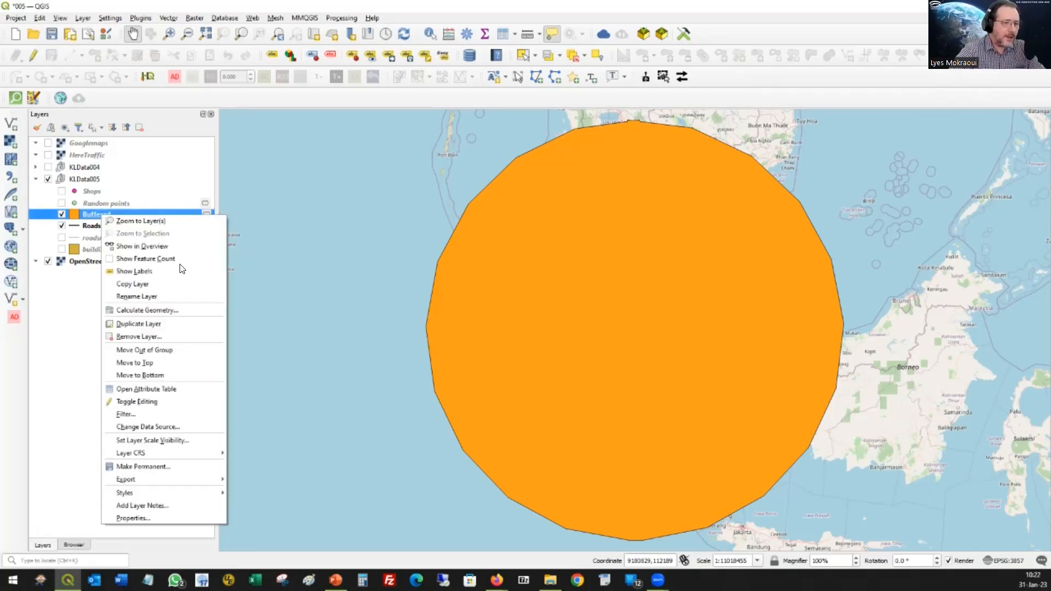
pyautogui.click(172, 336)
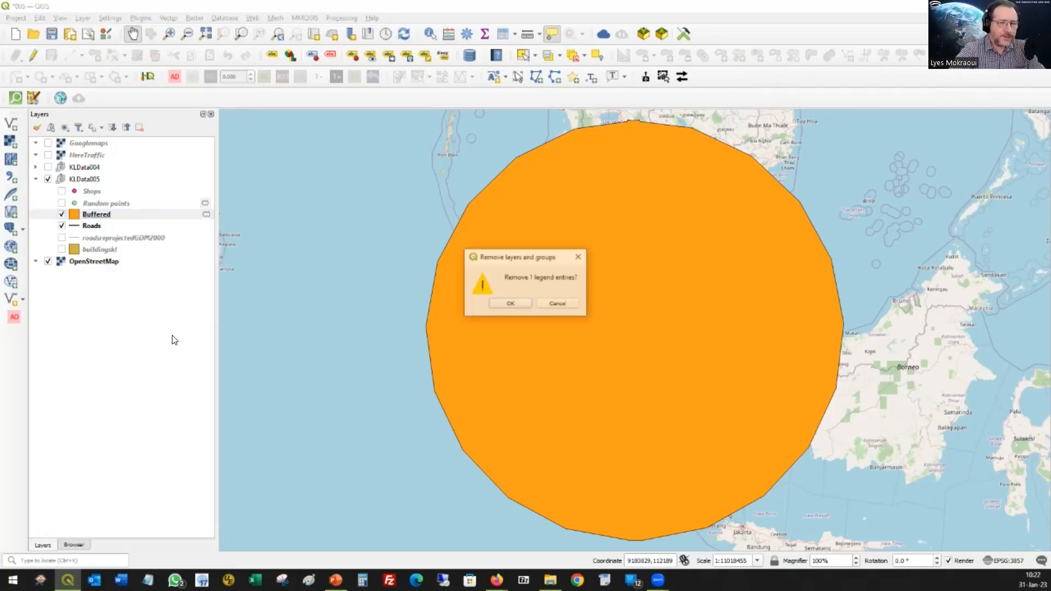
pyautogui.click(511, 304)
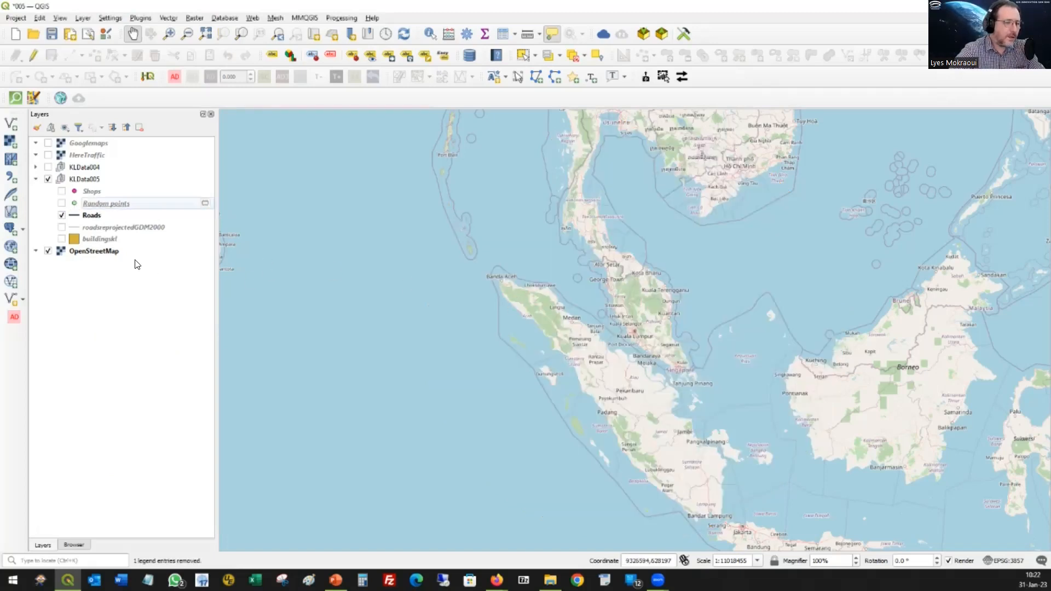
# Remove the roadsreprojectedGDM2000 layer from the project
pyautogui.click(93, 216)
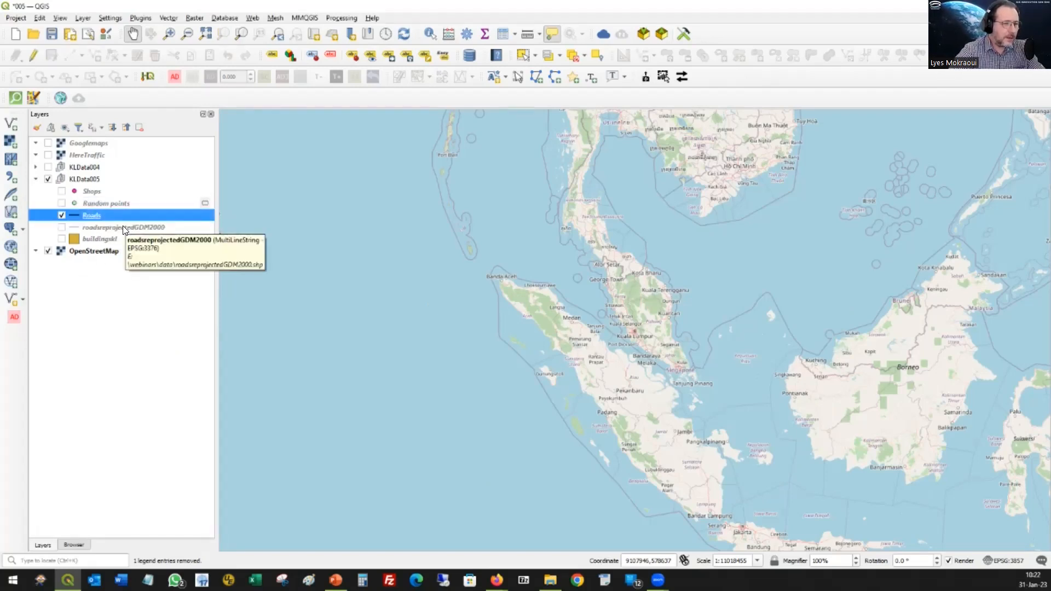
pyautogui.click(123, 226)
pyautogui.press('F2')
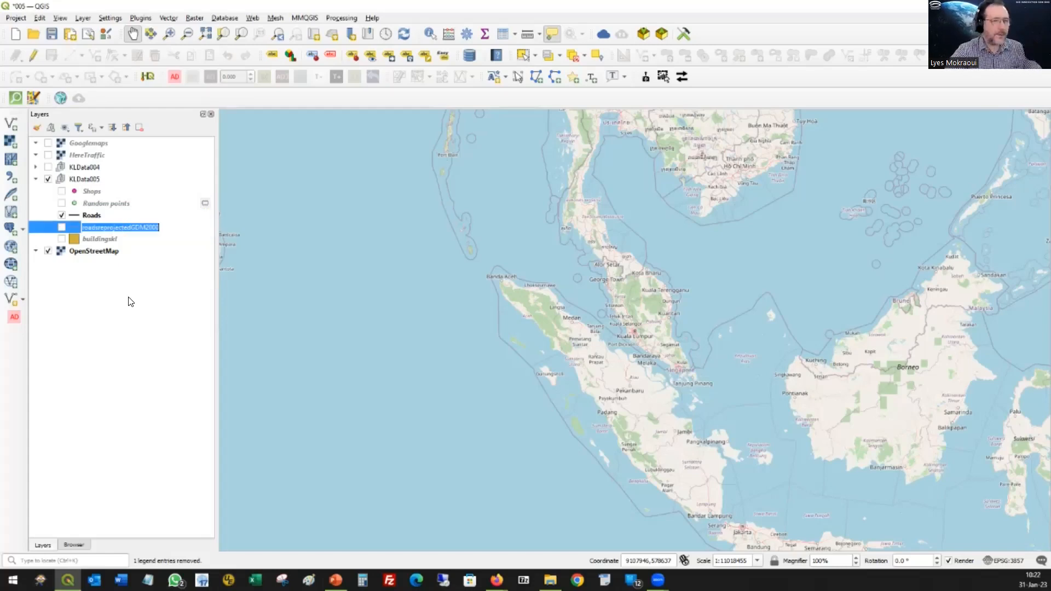
pyautogui.press('Return')
pyautogui.rightClick(103, 223)
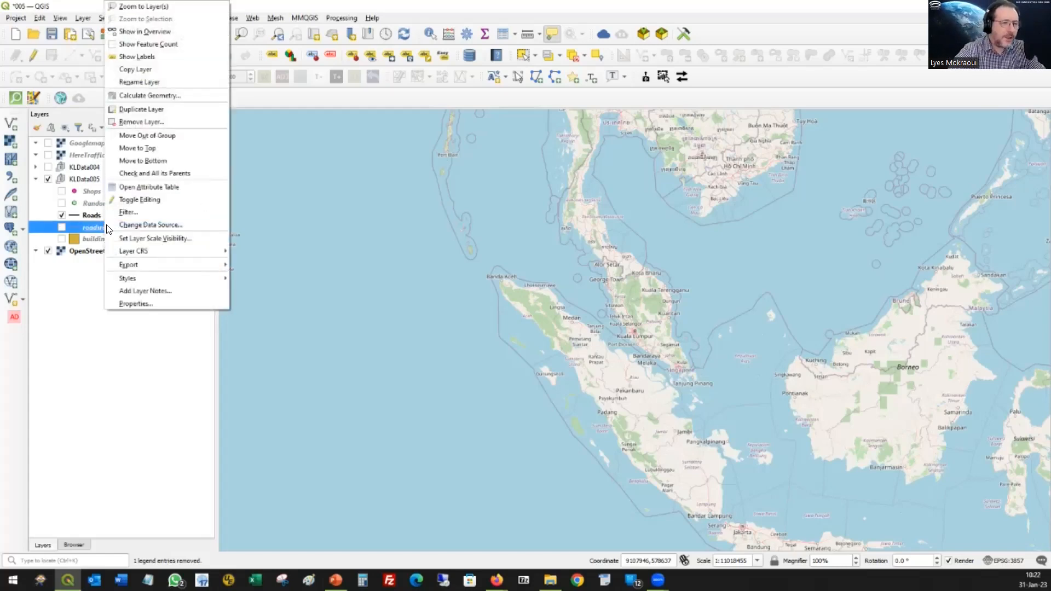
pyautogui.click(143, 122)
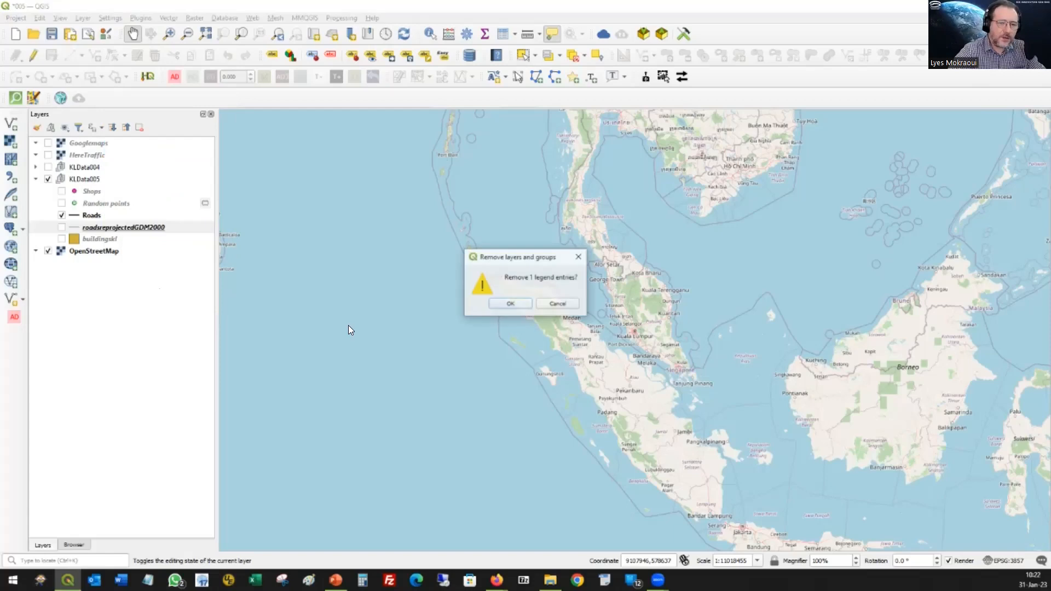
pyautogui.click(508, 300)
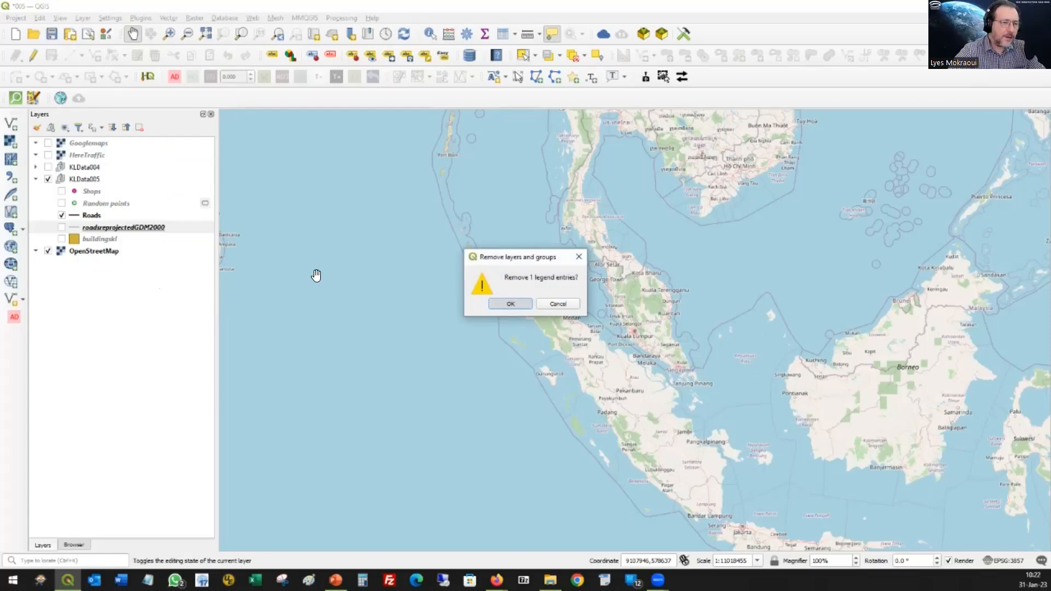
# Try to export the Roads layer as an ESRI Shapefile in EPSG:4326 - WGS 84, overwriting roadsreprojectedGDM2000.shp in the data folder
pyautogui.rightClick(92, 214)
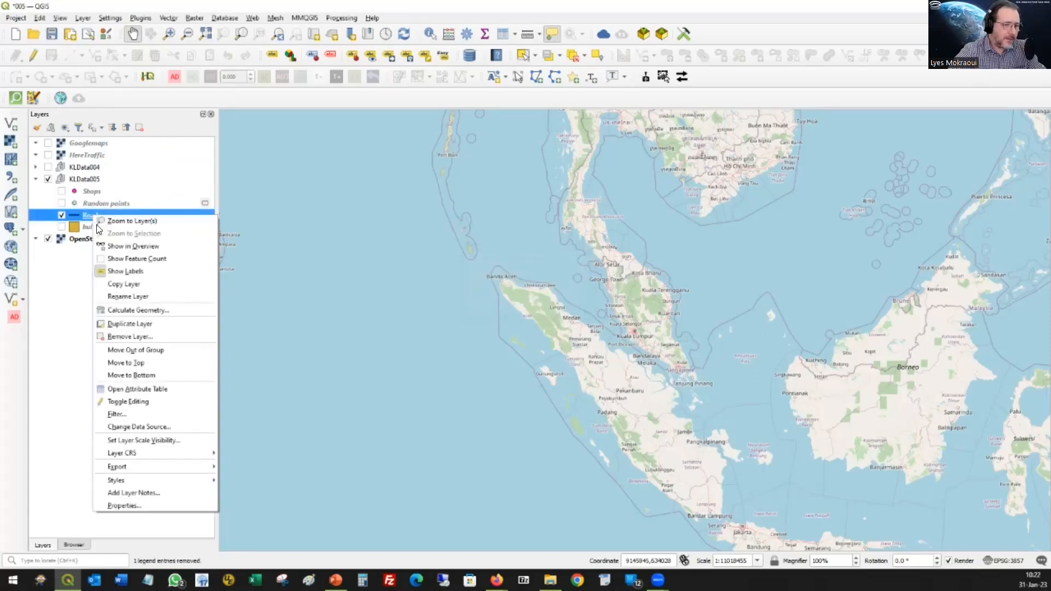
pyautogui.moveTo(195, 467)
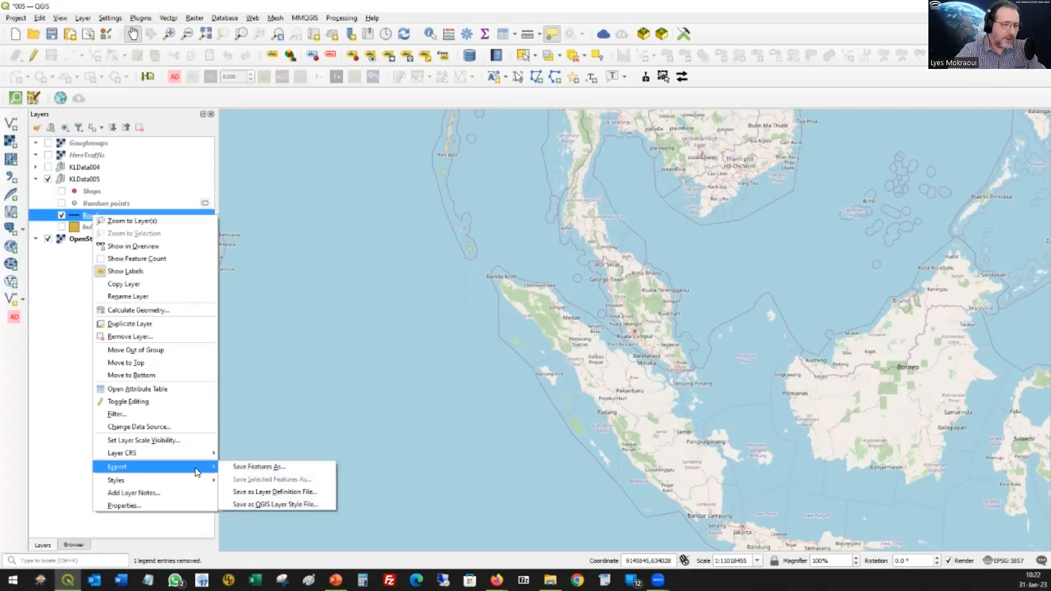
pyautogui.click(294, 466)
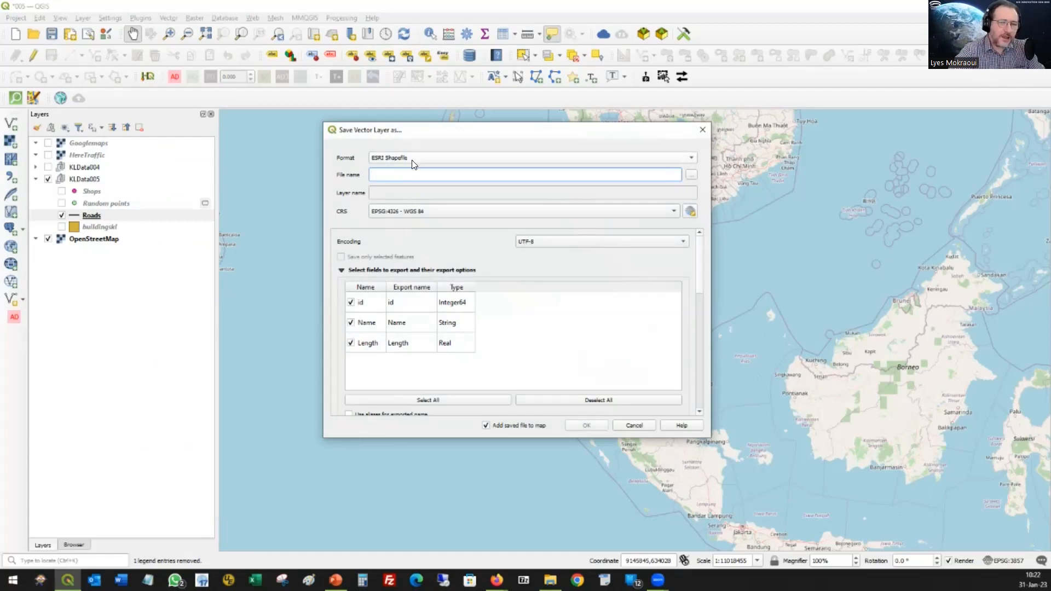
pyautogui.click(691, 175)
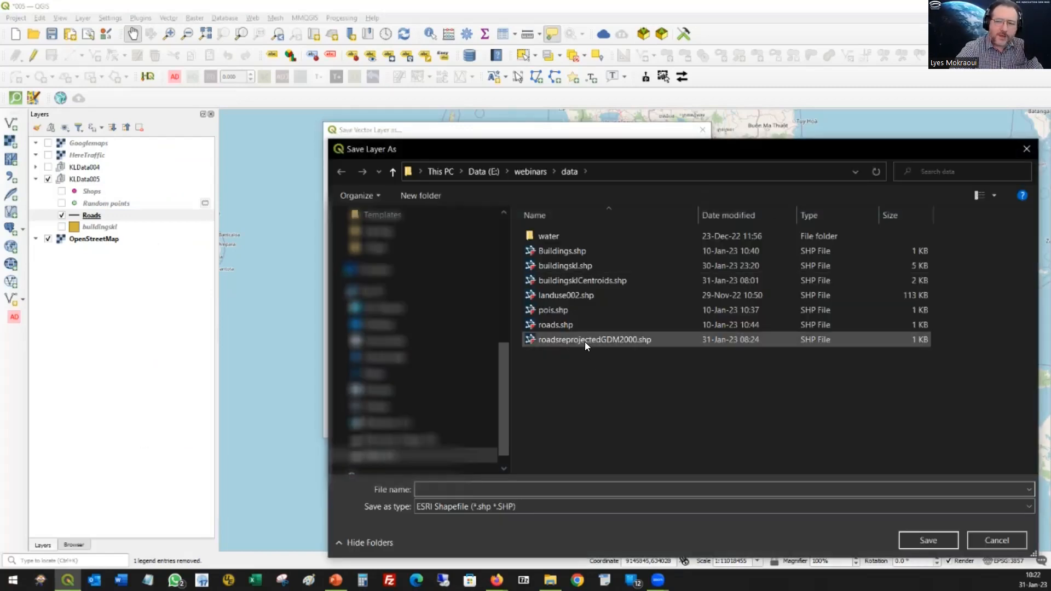
pyautogui.doubleClick(586, 341)
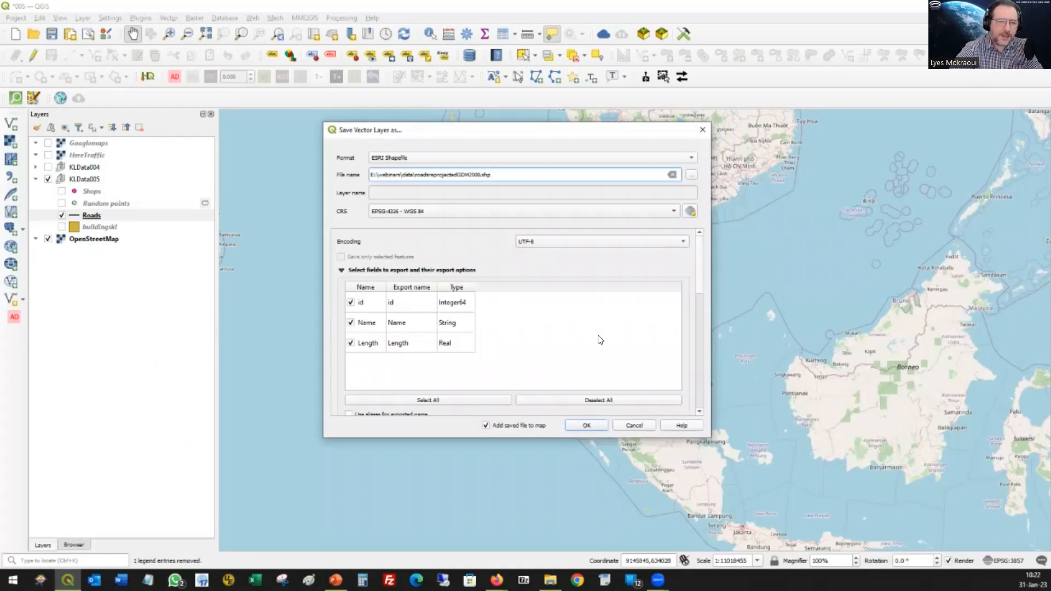
pyautogui.click(585, 425)
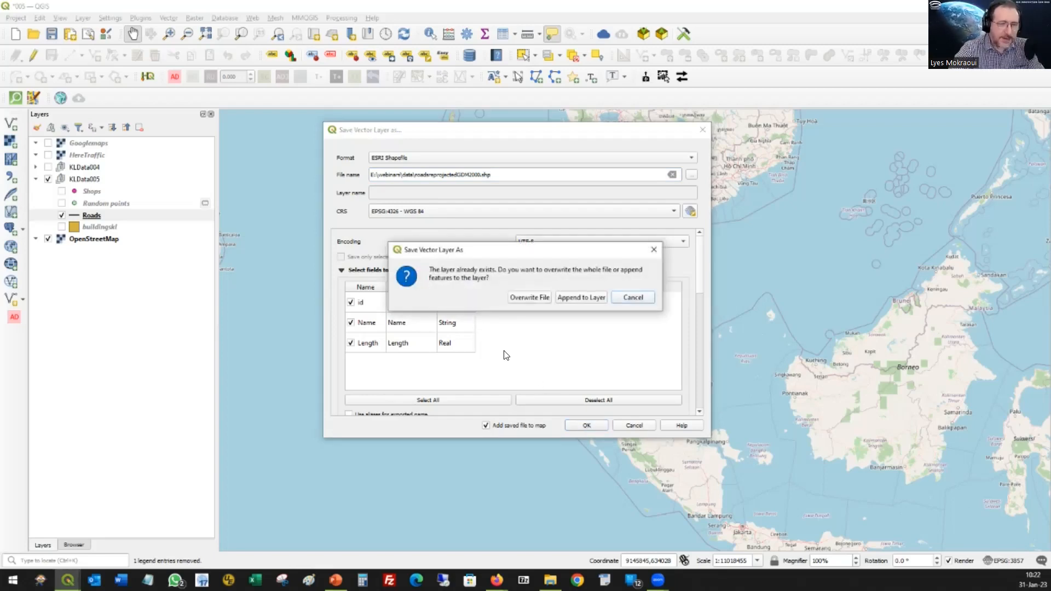
pyautogui.click(523, 296)
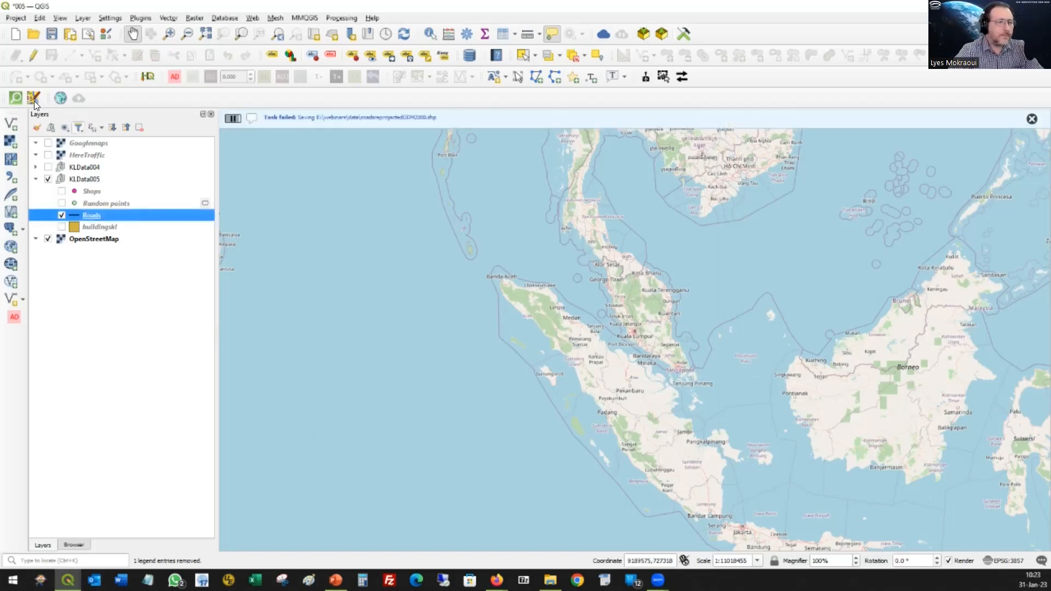
# Try to add roadsreprojectedGDM2000.shp from the webinars data folder to the project as a vector layer
pyautogui.click(10, 126)
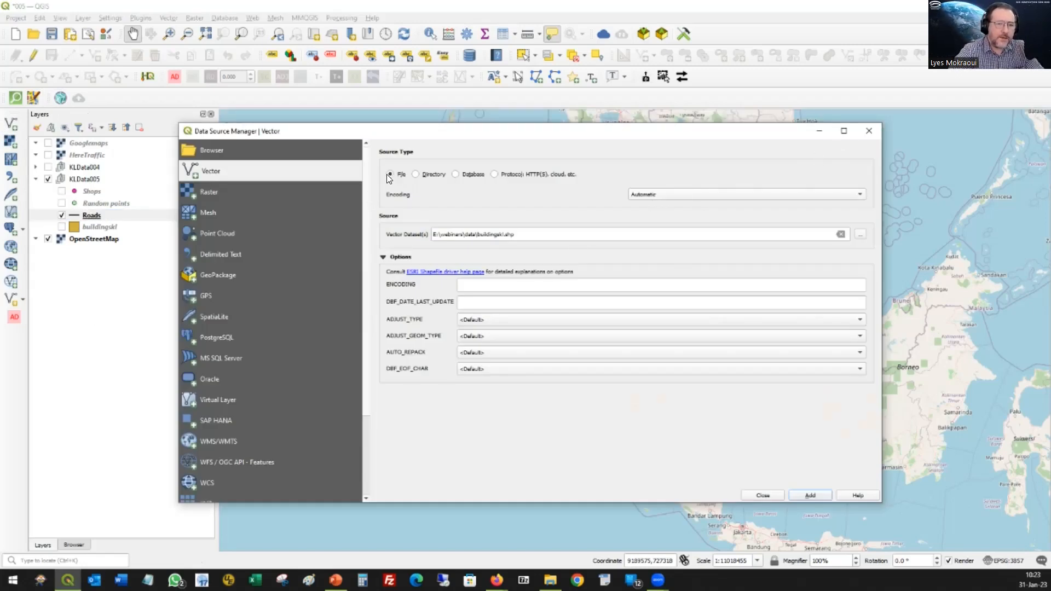
pyautogui.click(860, 237)
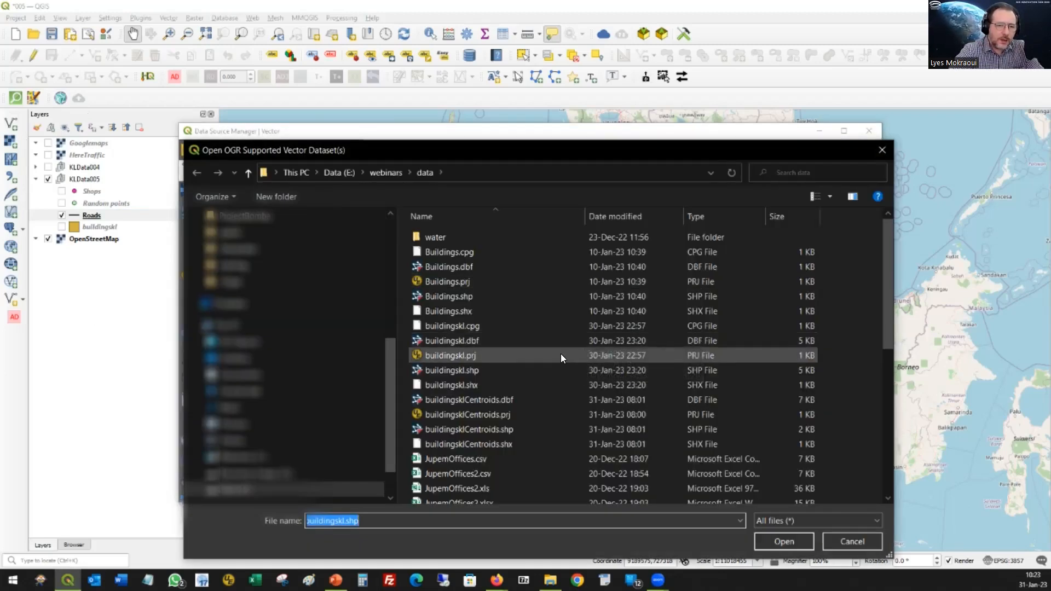
pyautogui.scroll(-10, 583, 273)
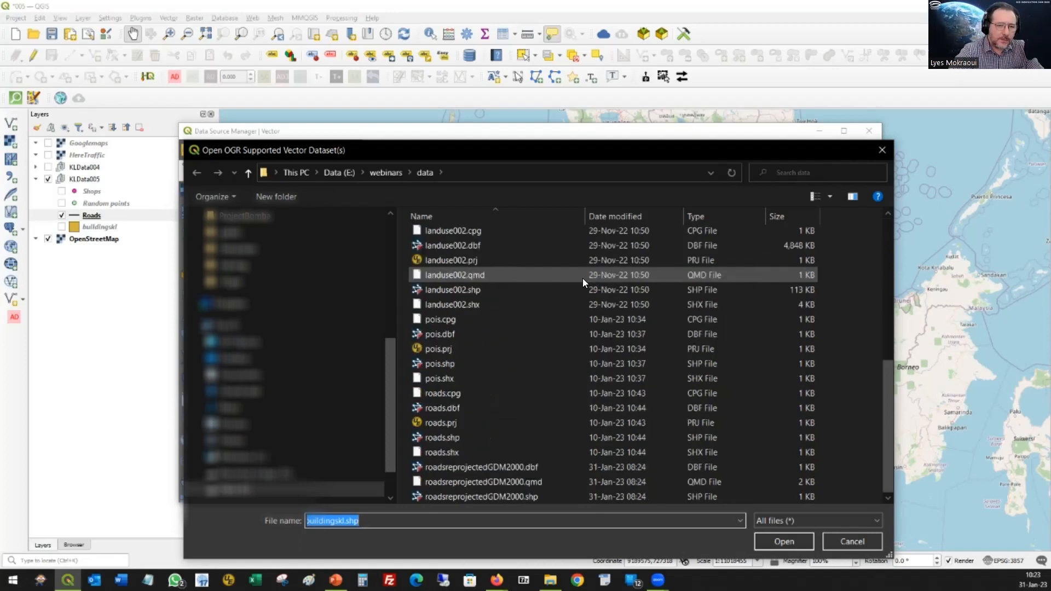
pyautogui.click(483, 497)
pyautogui.click(783, 542)
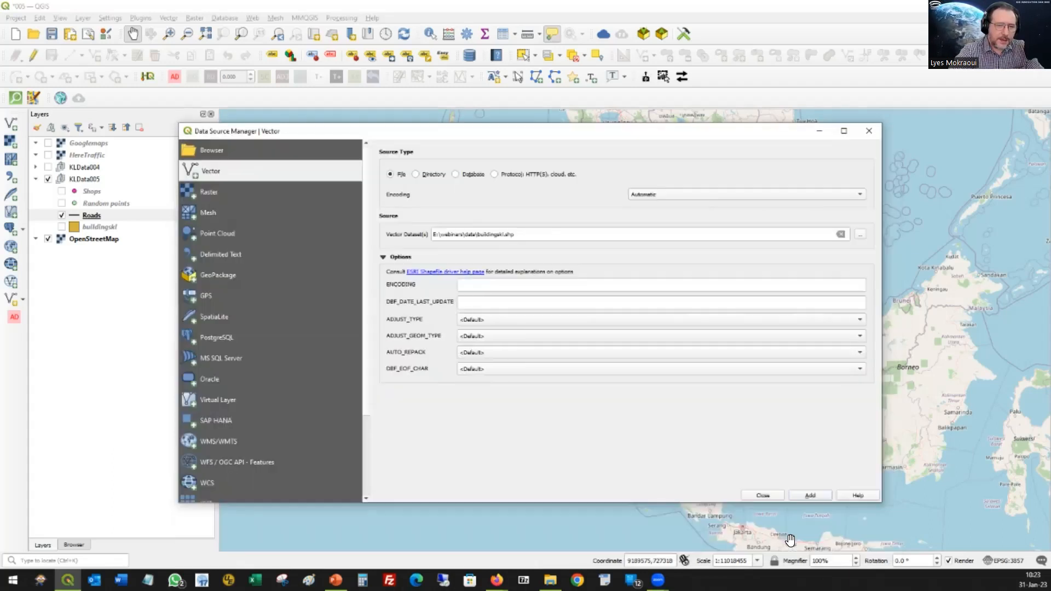
pyautogui.click(813, 492)
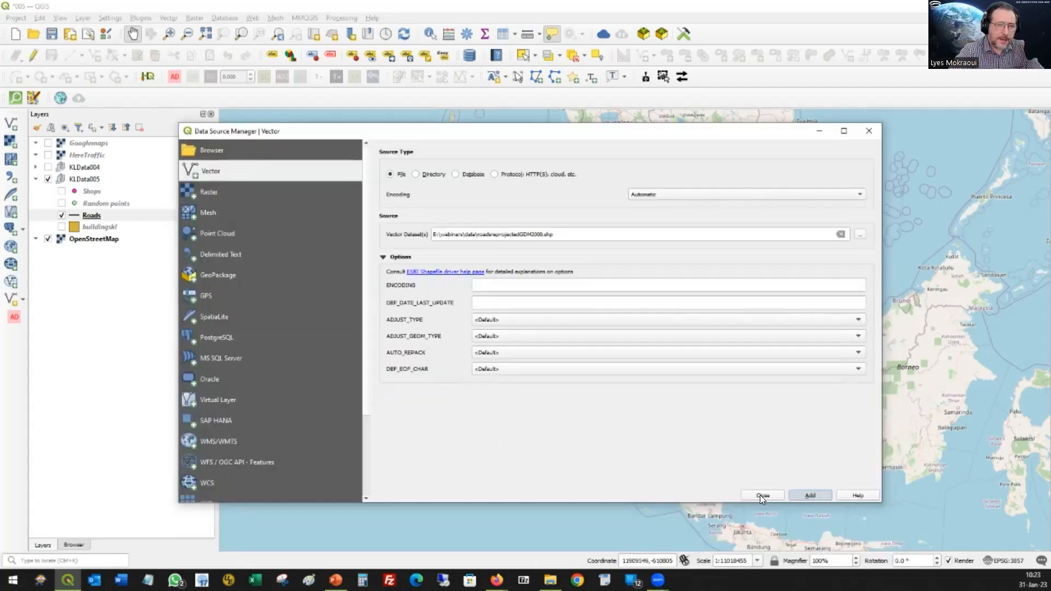
pyautogui.click(758, 495)
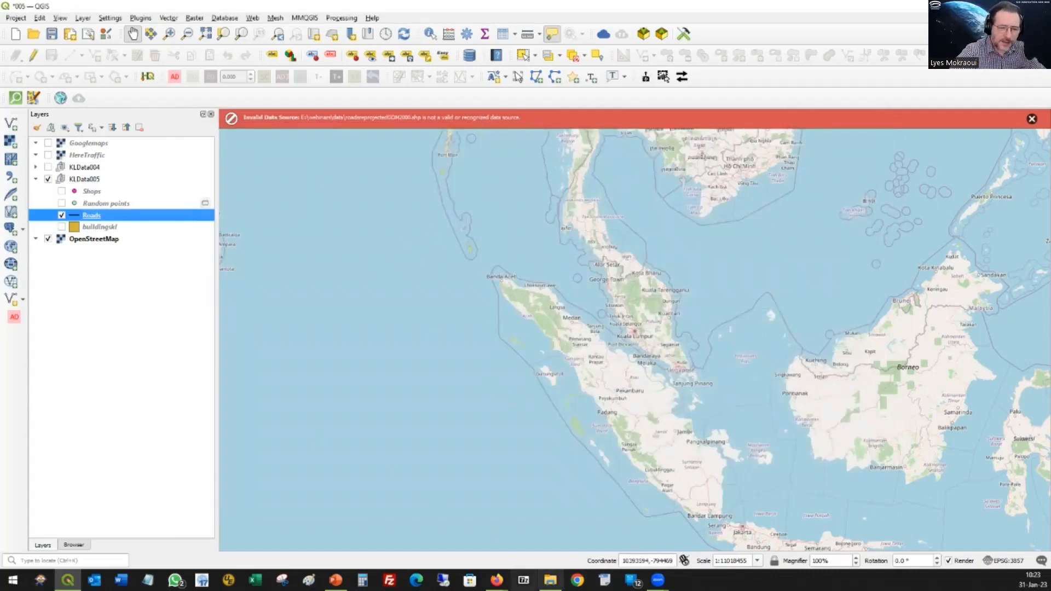
# Remove the roadsreprojectedGDM2000 layer from the KLData004 group and dismiss the data source error message
pyautogui.rightClick(169, 215)
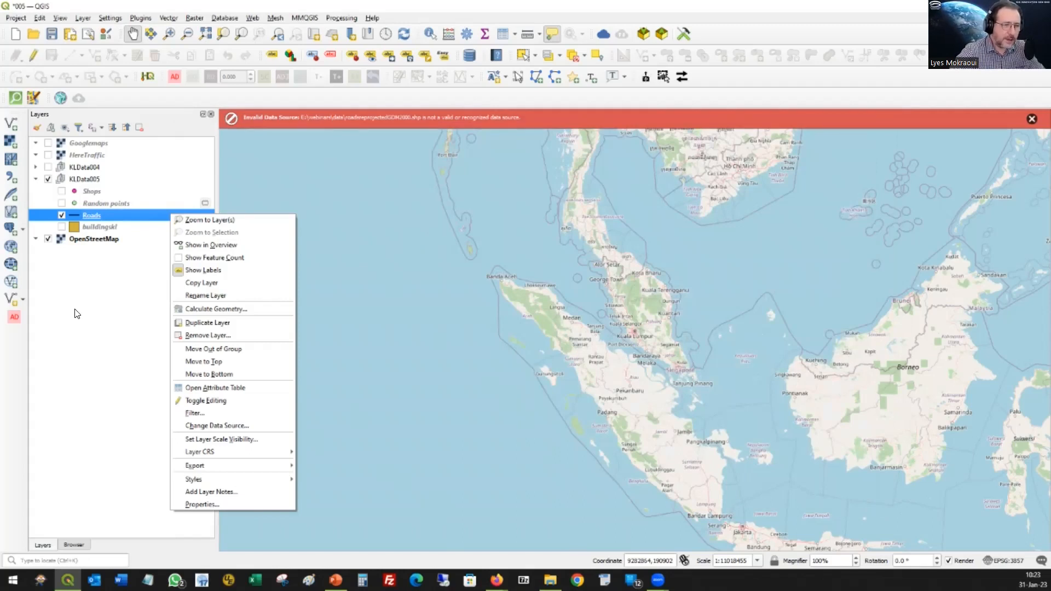
pyautogui.click(35, 167)
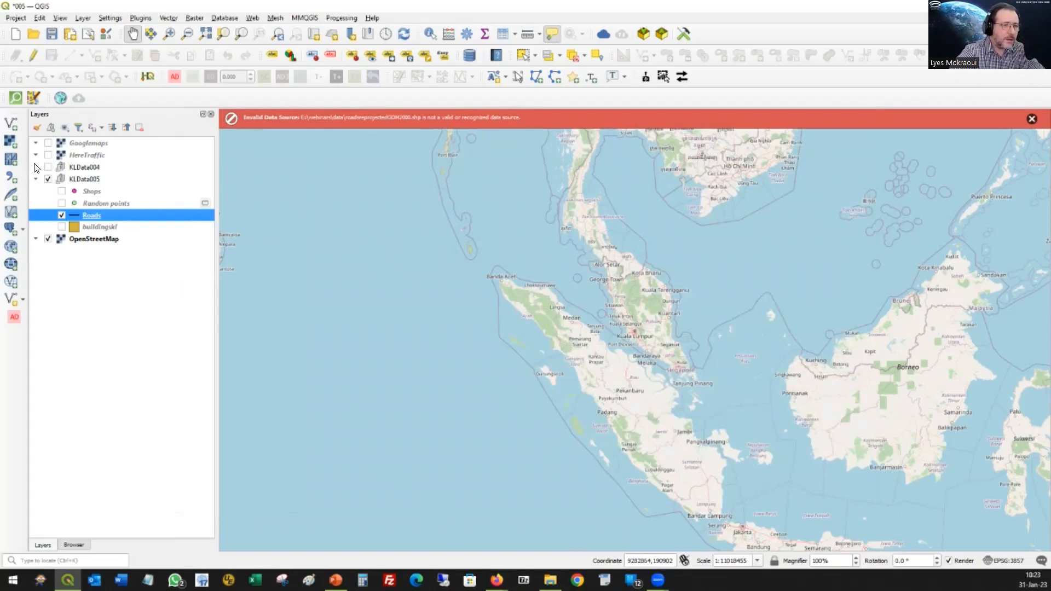
pyautogui.click(35, 167)
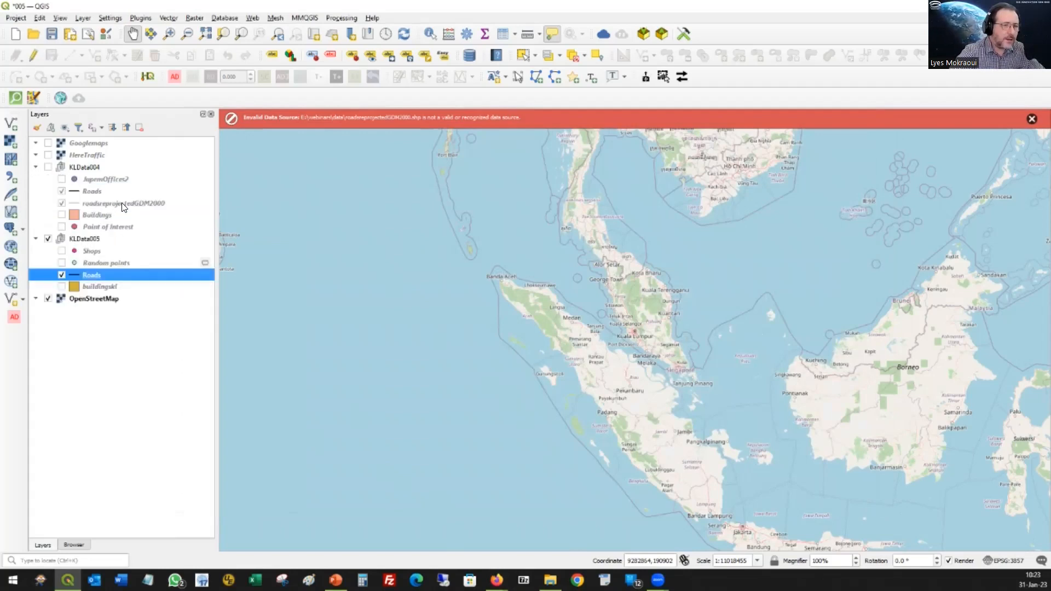
pyautogui.rightClick(122, 203)
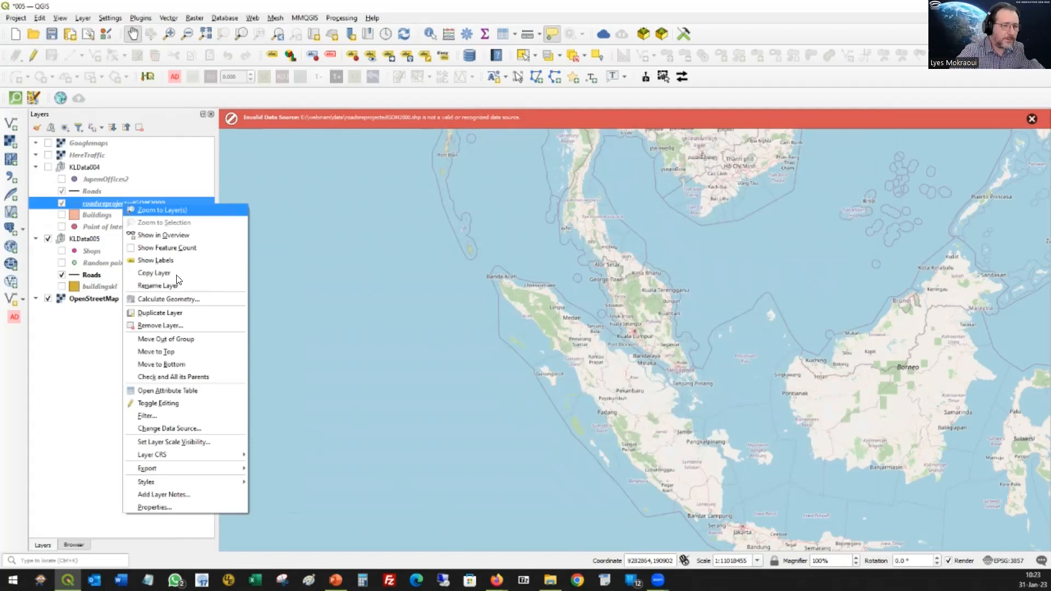
pyautogui.click(164, 326)
pyautogui.click(511, 304)
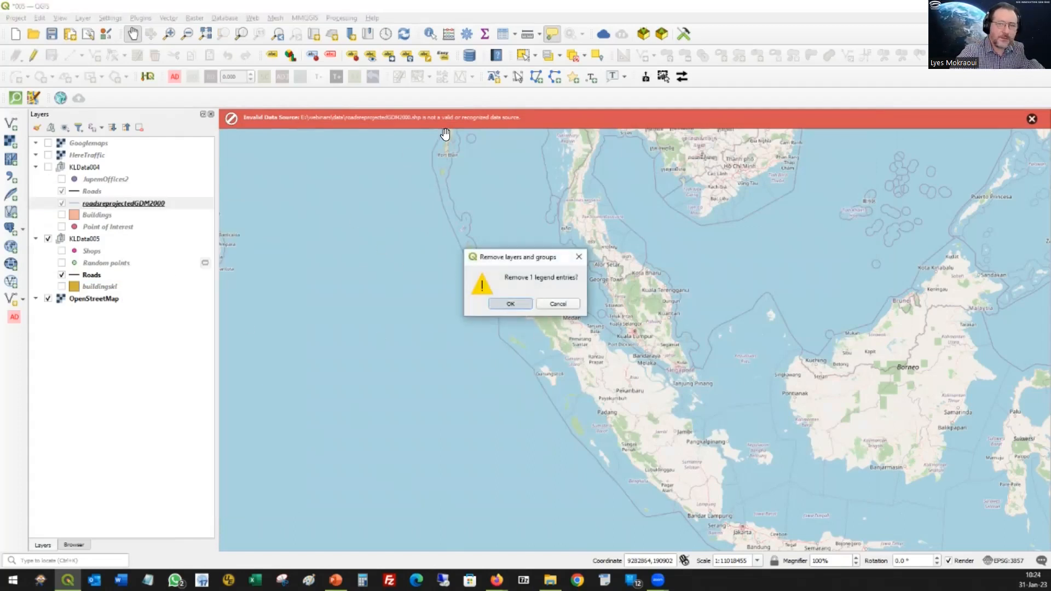
pyautogui.click(1031, 118)
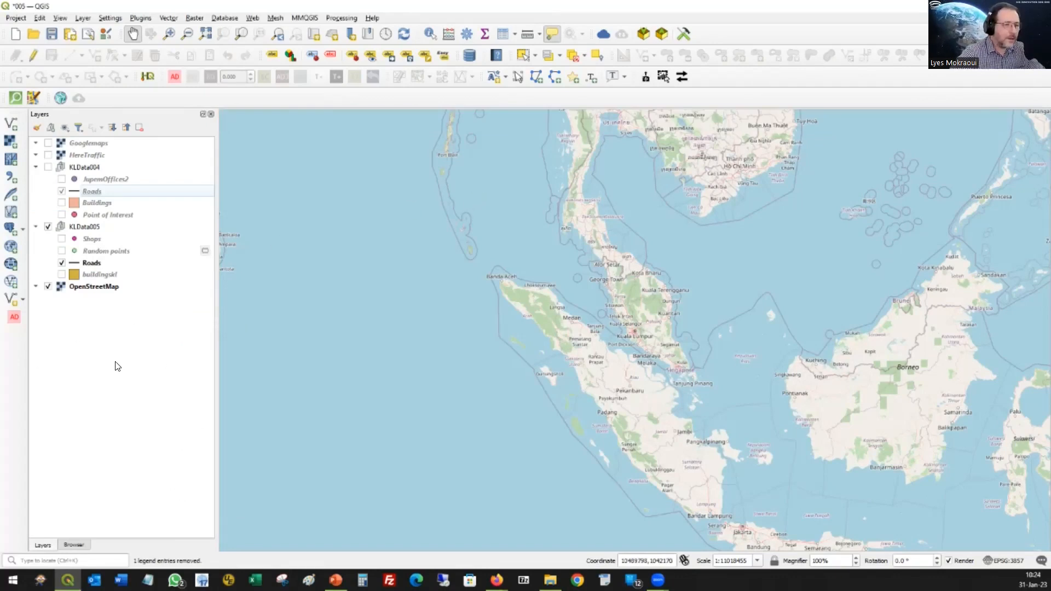
# Export the KLData005 Roads layer as an ESRI Shapefile in EPSG:4326 - WGS 84, overwriting roadsreprojectedGDM2000.shp and adding it to the map
pyautogui.click(91, 263)
pyautogui.rightClick(91, 263)
pyautogui.moveTo(129, 251)
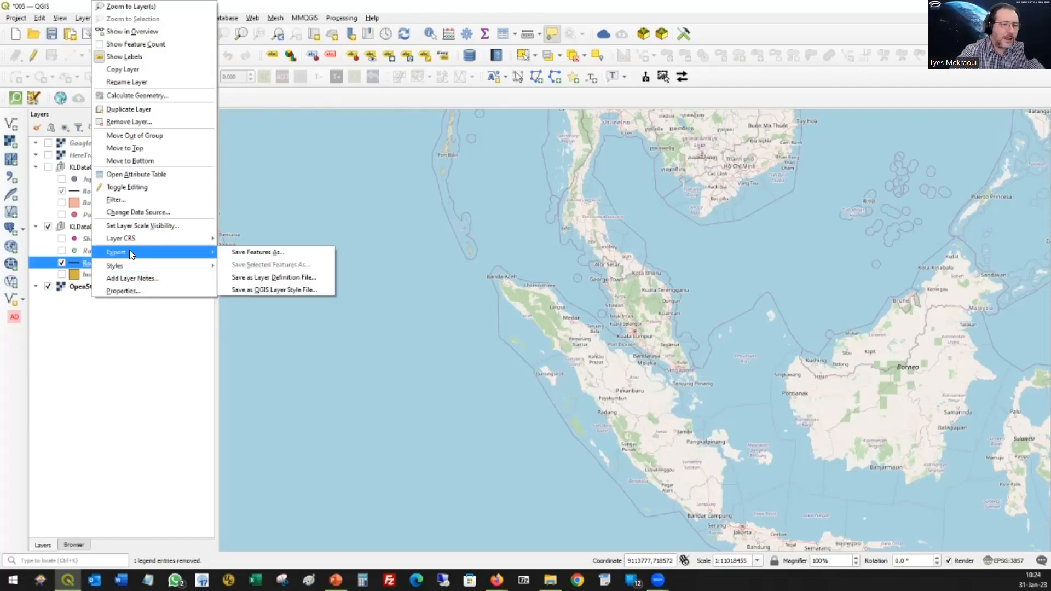
pyautogui.click(292, 257)
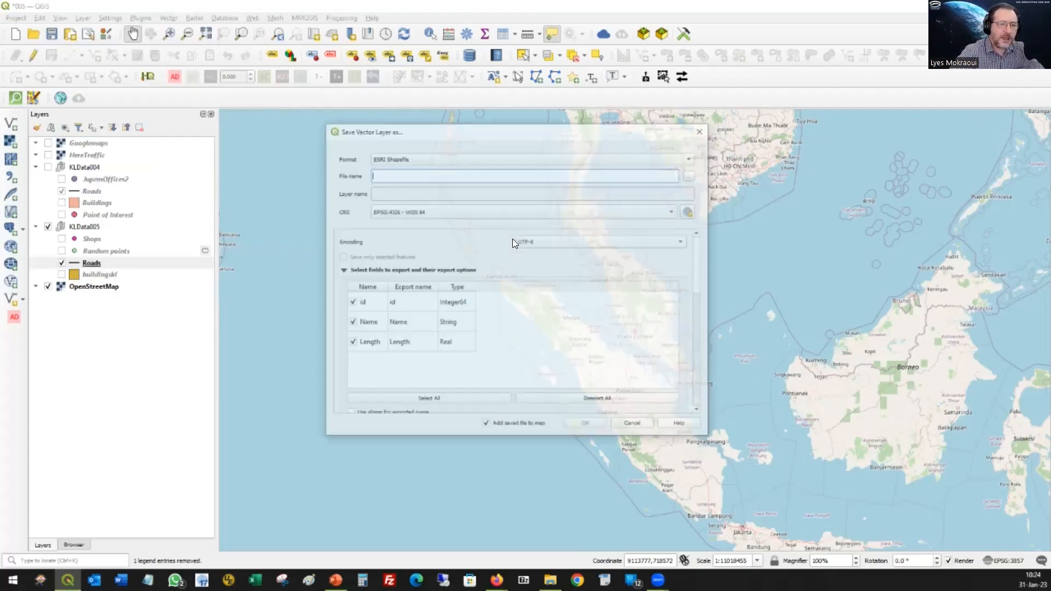
pyautogui.click(692, 176)
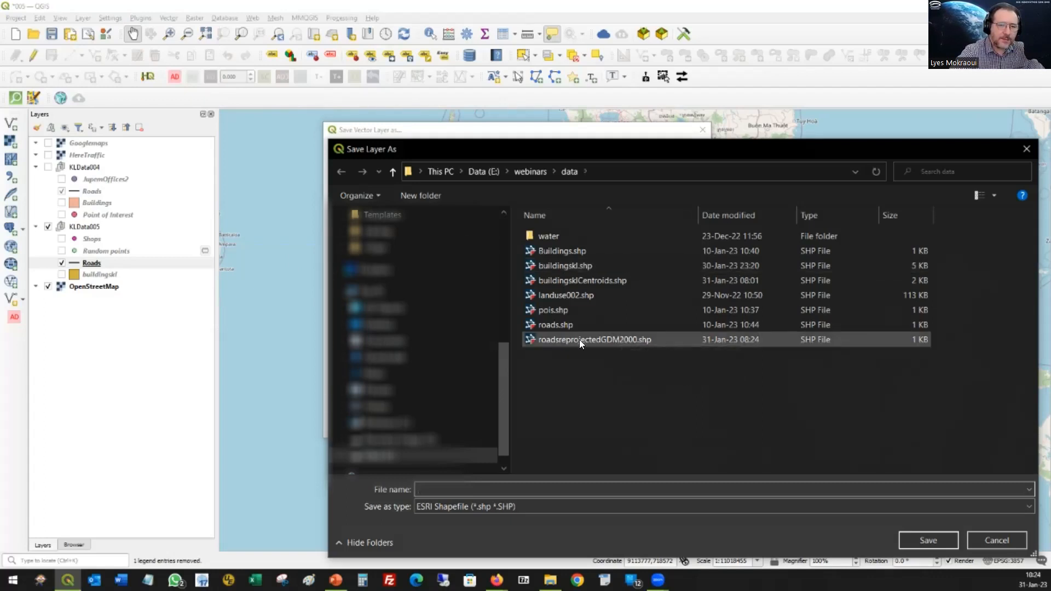
pyautogui.click(579, 339)
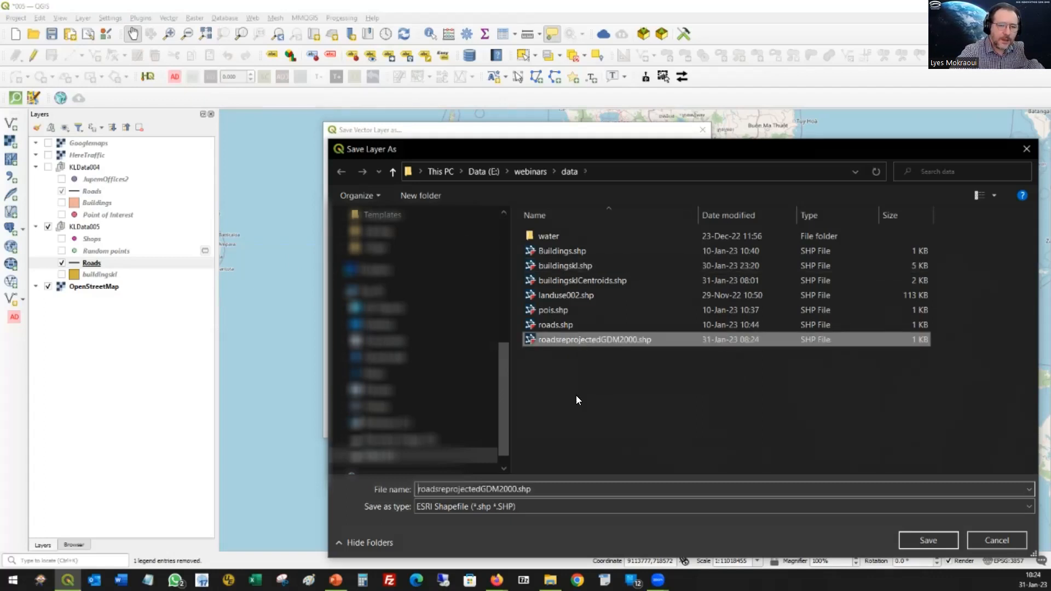
pyautogui.click(929, 540)
pyautogui.click(586, 426)
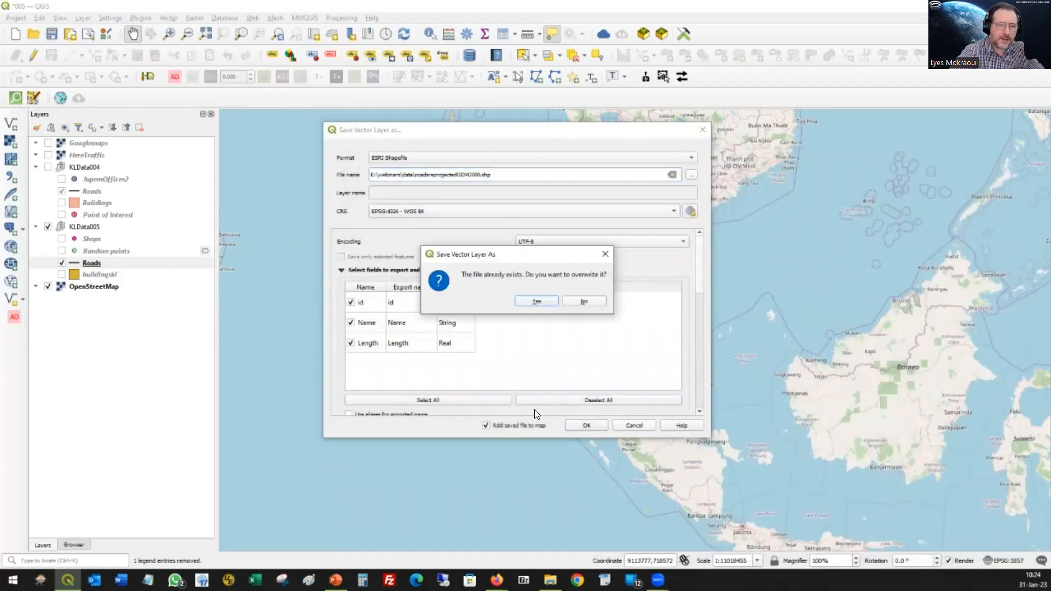
pyautogui.click(534, 300)
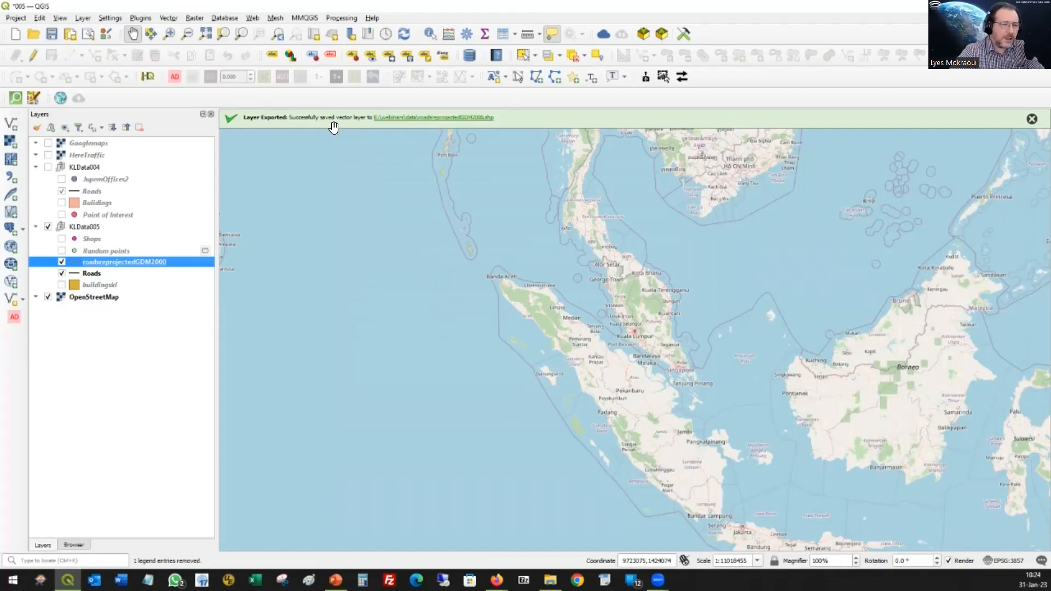
# Check the coordinate system of the exported roadsreprojectedGDM2000 layer and zoom to its extent
pyautogui.rightClick(129, 262)
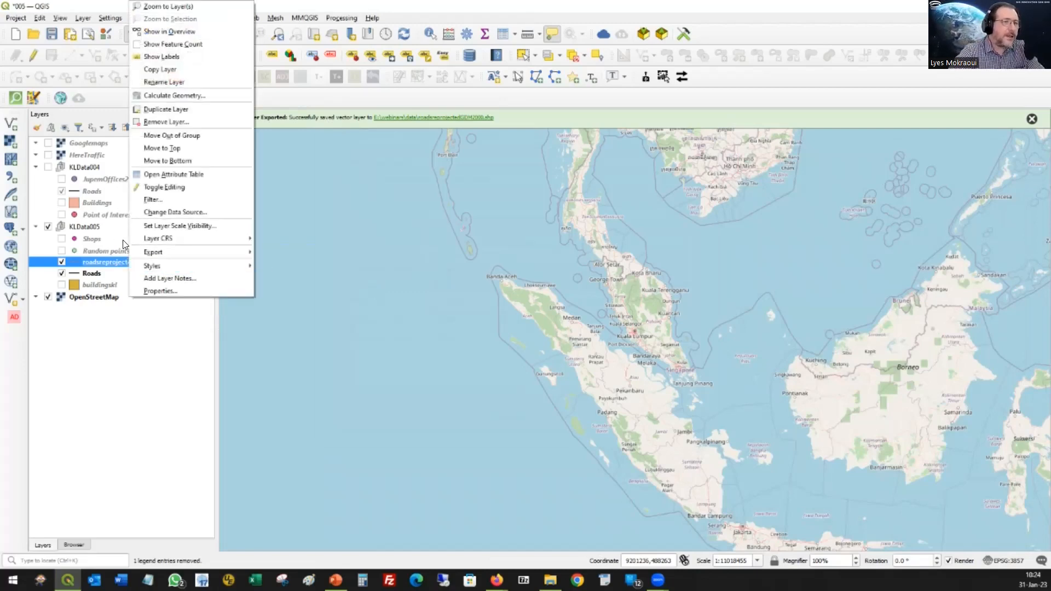
pyautogui.moveTo(137, 244)
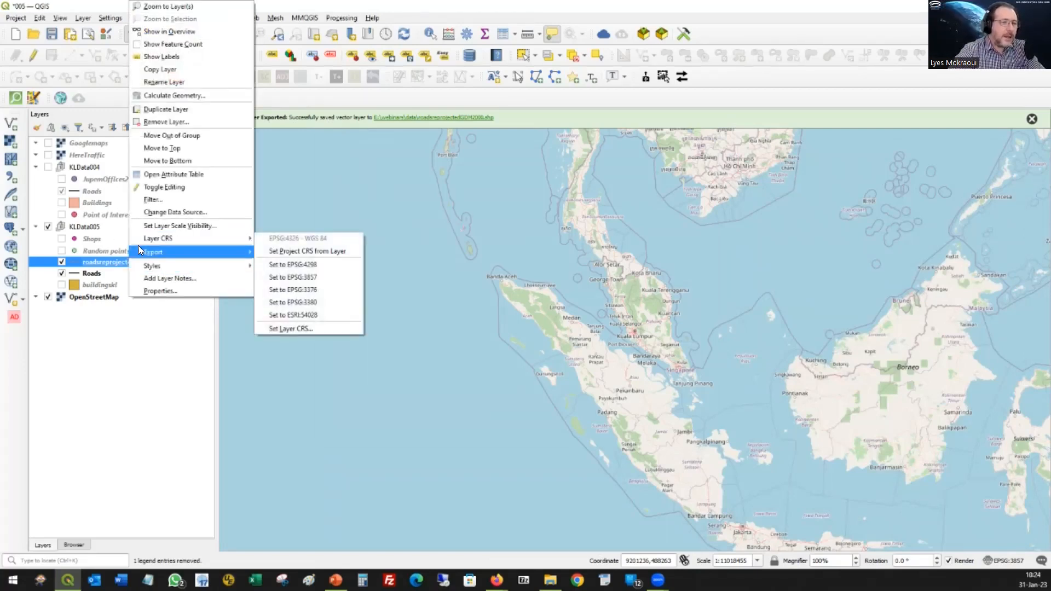
pyautogui.click(189, 11)
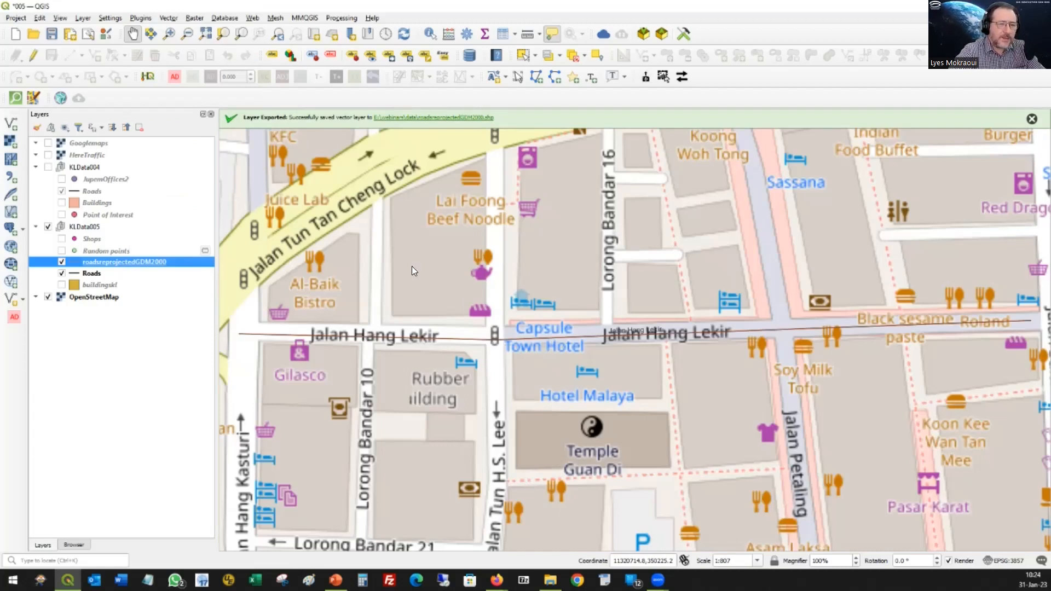
# Set the line width of the roadsreprojectedGDM2000 layer's symbol to 1.46 millimeters
pyautogui.click(333, 153)
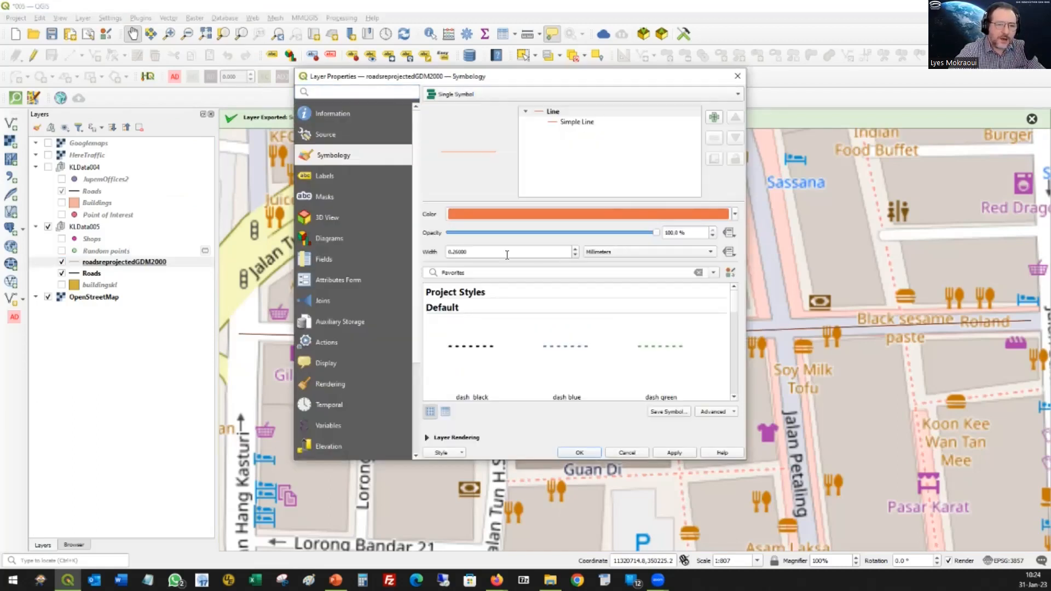
pyautogui.scroll(6, 573, 251)
pyautogui.scroll(1, 573, 251)
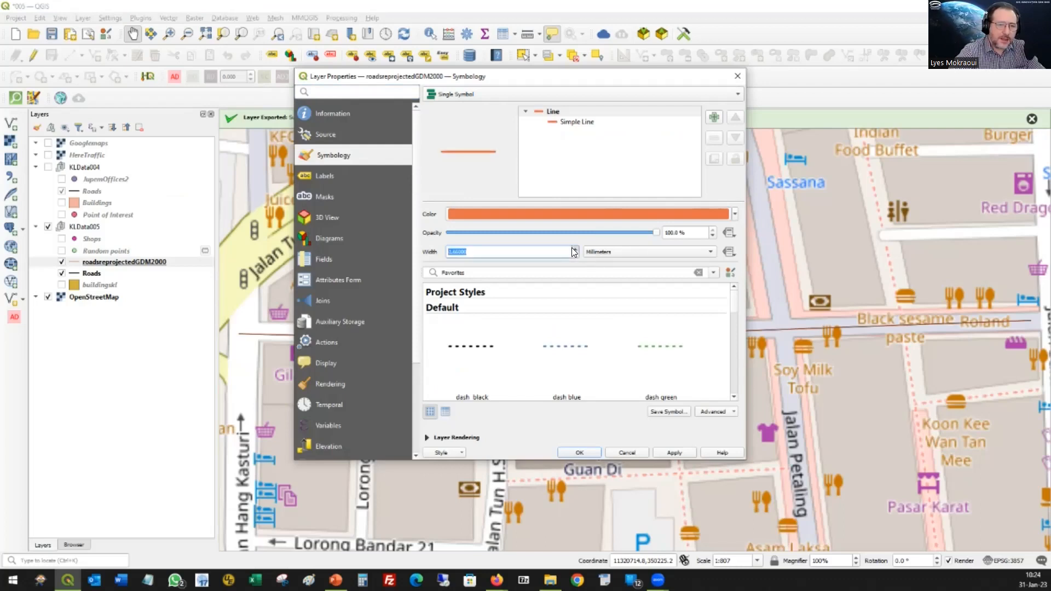
pyautogui.click(671, 451)
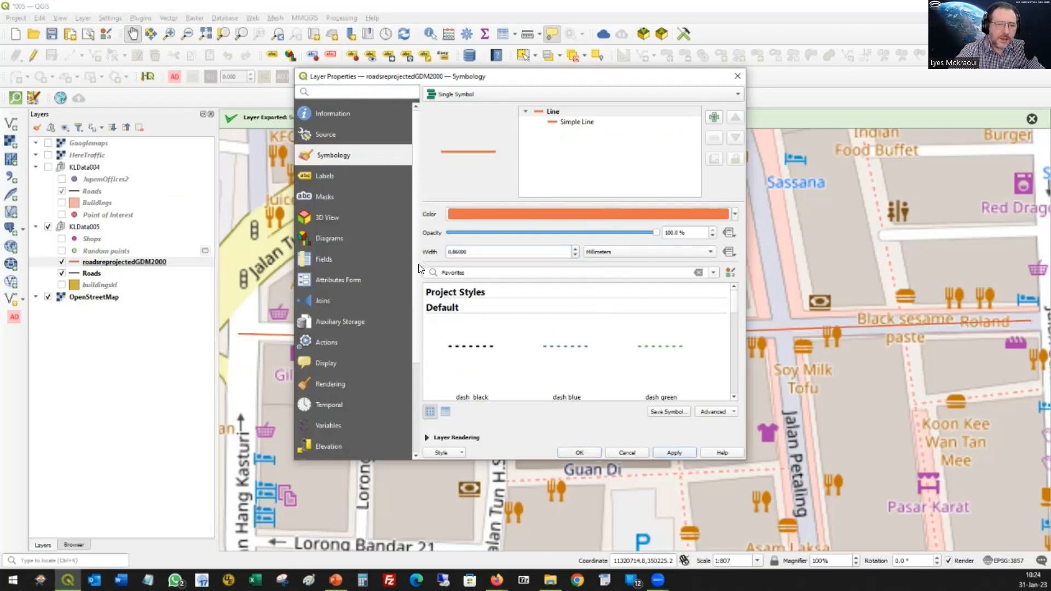
pyautogui.scroll(3, 575, 251)
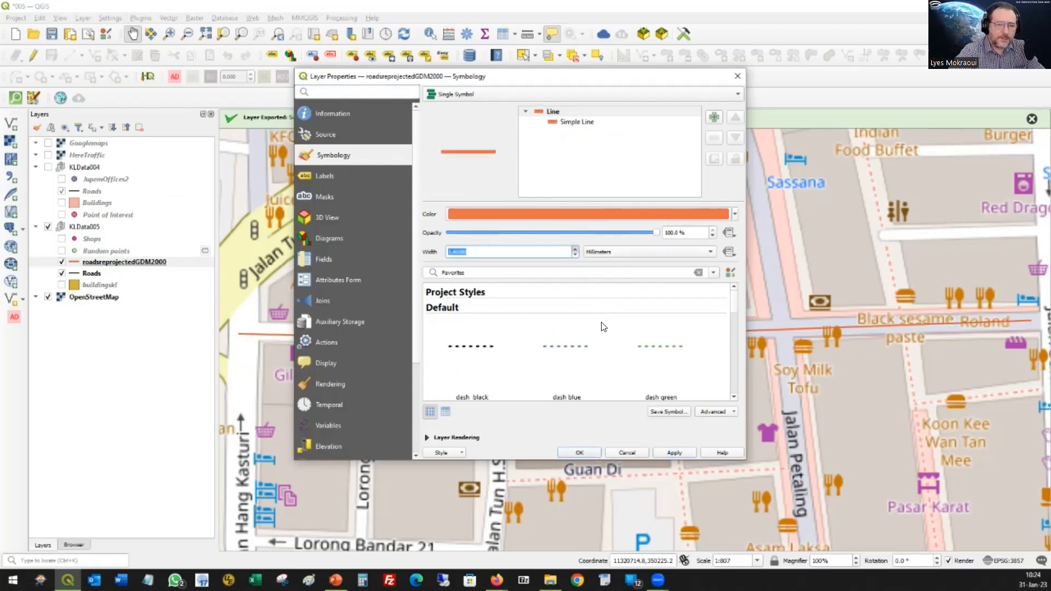
pyautogui.click(672, 452)
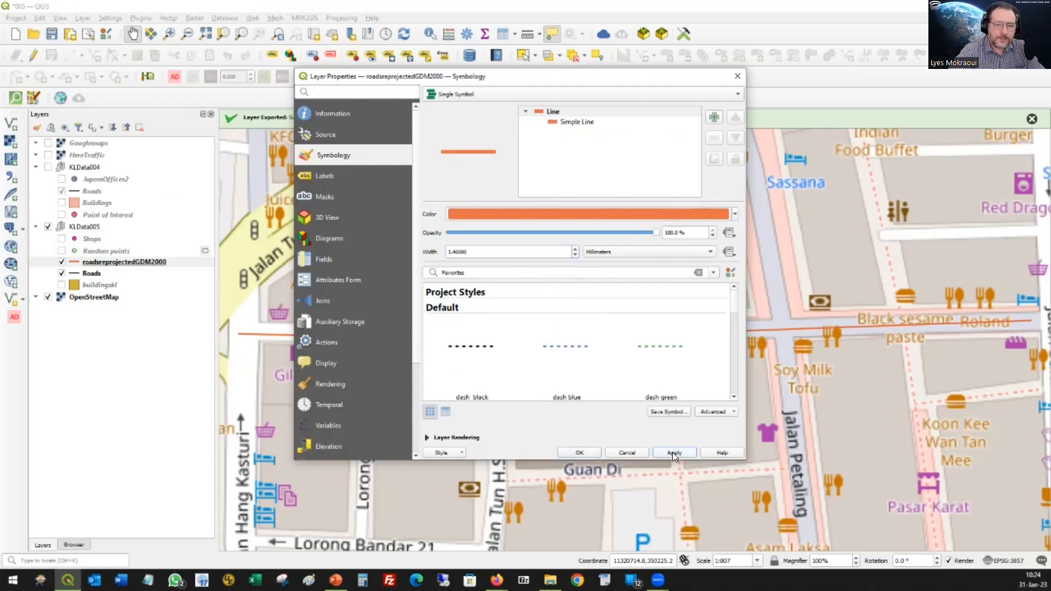
pyautogui.click(579, 453)
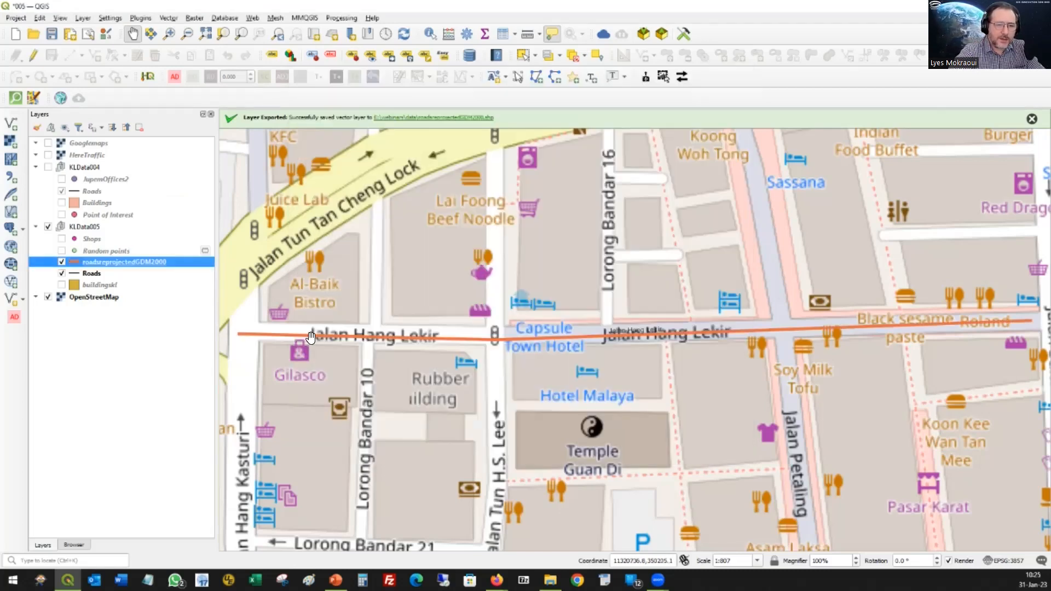
# Turn on labels for the roadsreprojectedGDM2000 layer and give them a text buffer of 1.4 millimeters
pyautogui.rightClick(119, 261)
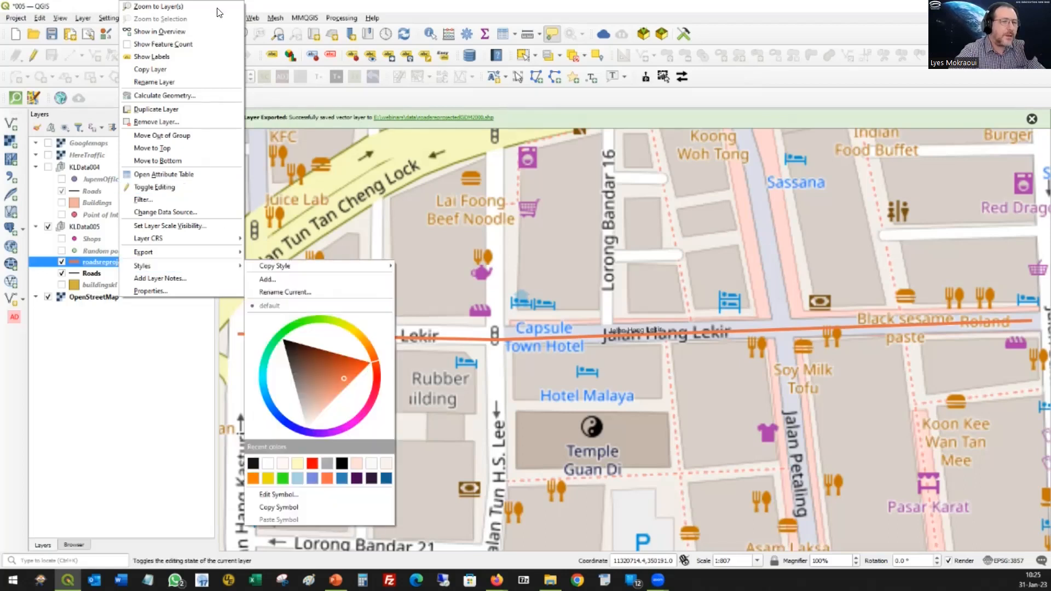
pyautogui.click(186, 56)
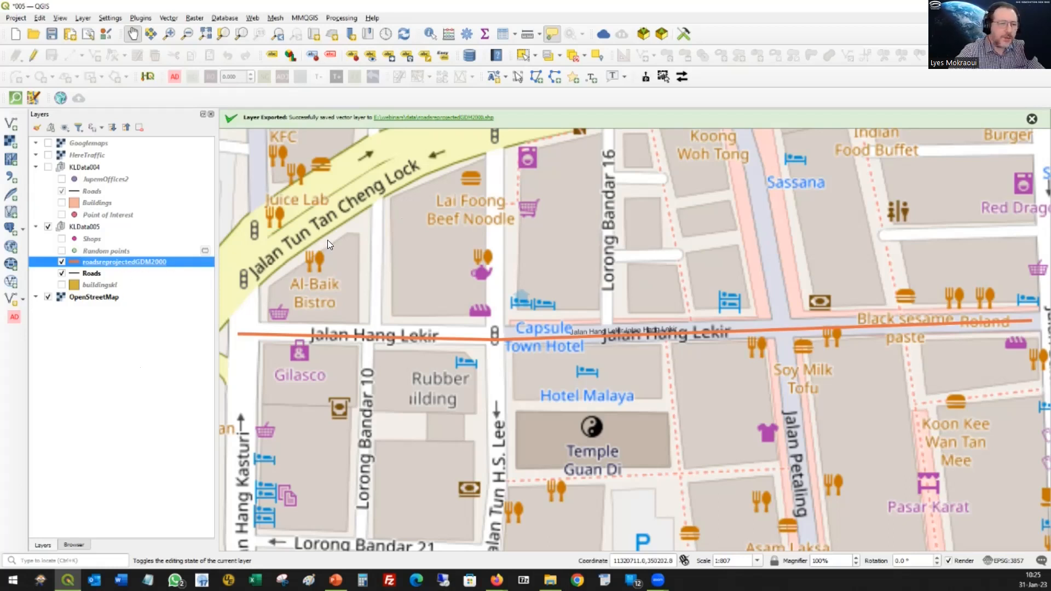
pyautogui.click(328, 175)
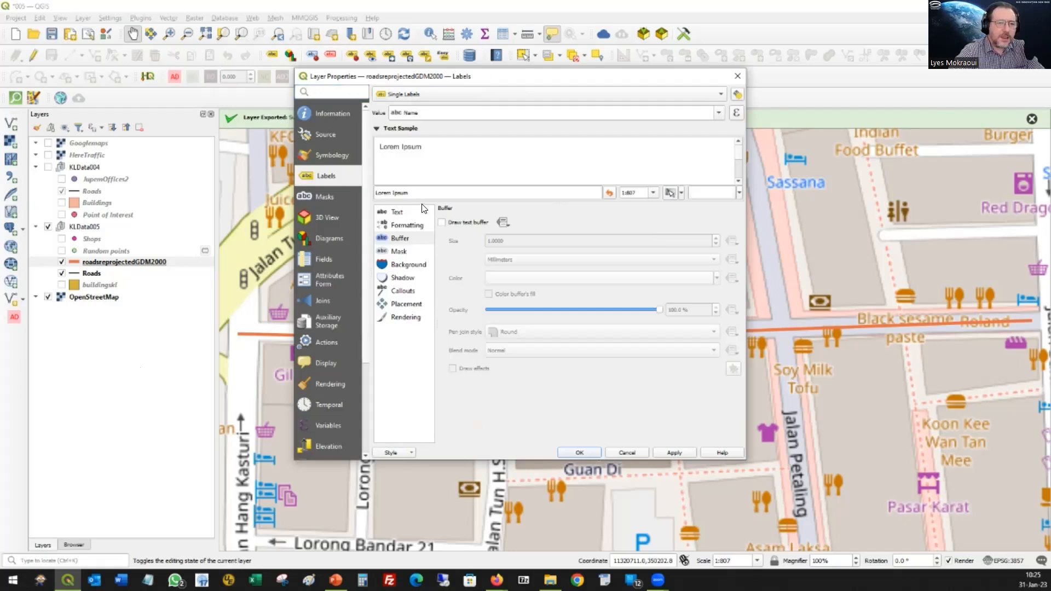
pyautogui.click(398, 237)
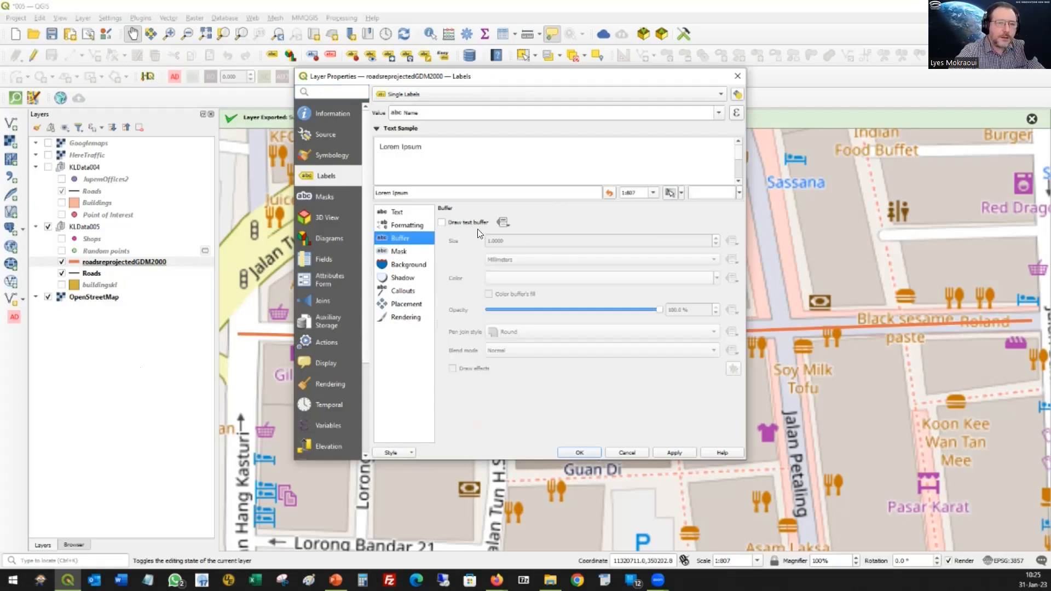
pyautogui.click(440, 222)
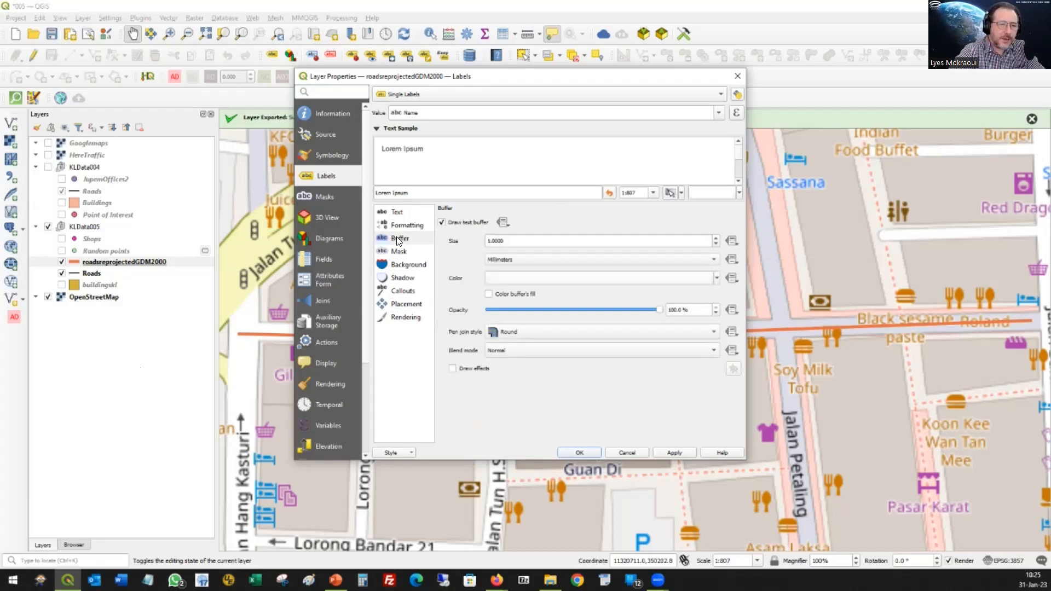
pyautogui.click(715, 238)
pyautogui.click(715, 239)
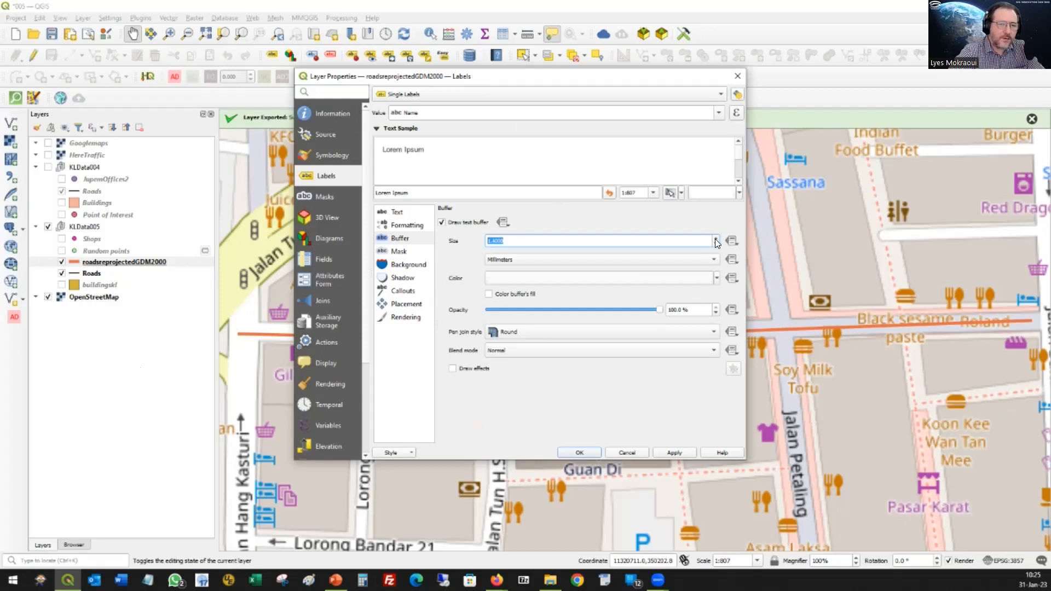
# Set the roadsreprojectedGDM2000 label text size to 12 points and inspect the labels along Jalan Hang Lekir
pyautogui.click(400, 213)
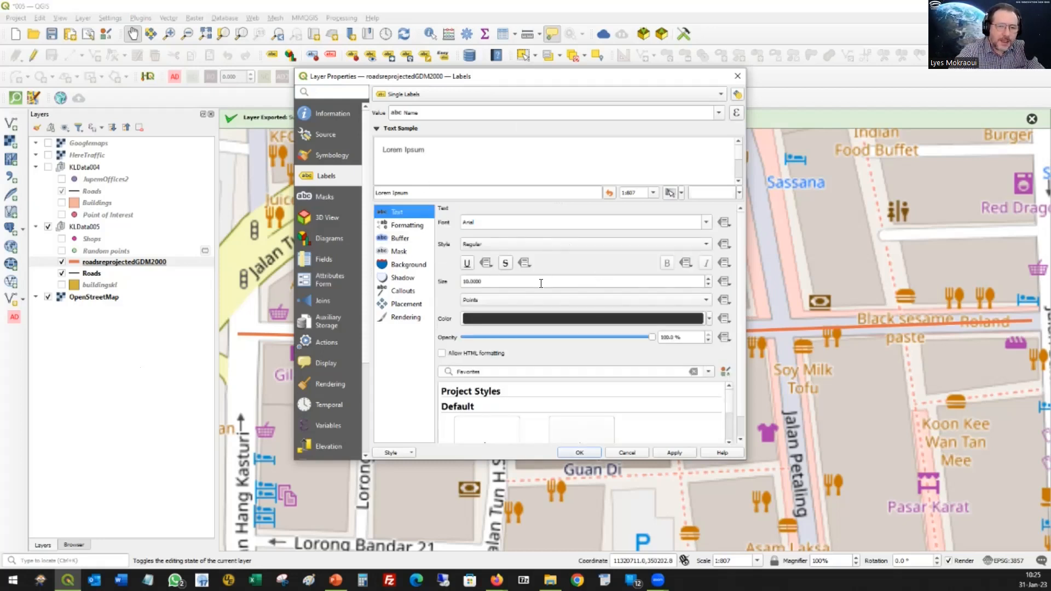
pyautogui.click(705, 281)
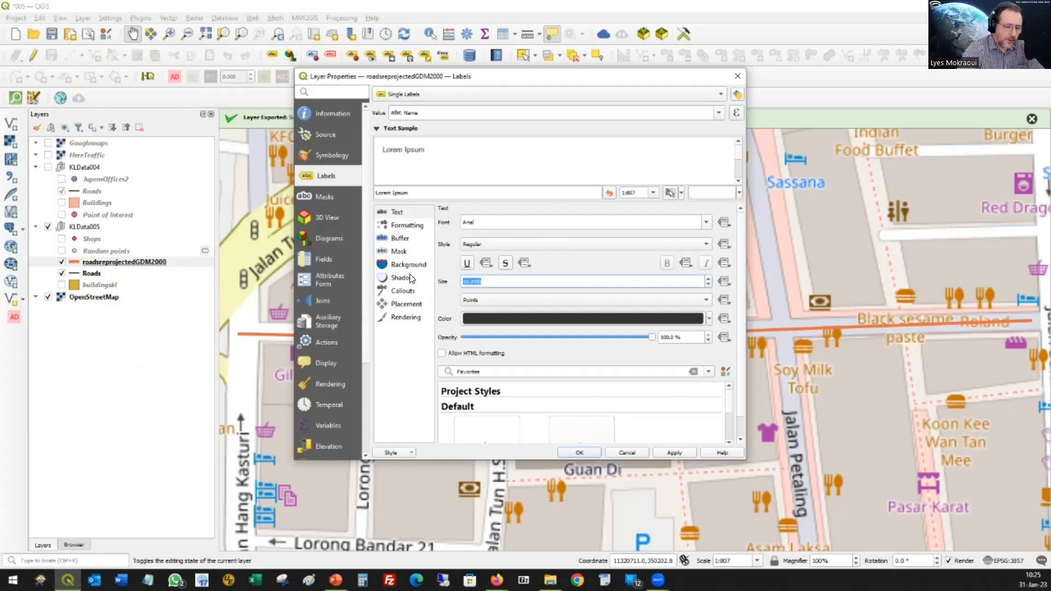
pyautogui.write('12')
pyautogui.click(675, 454)
pyautogui.click(572, 452)
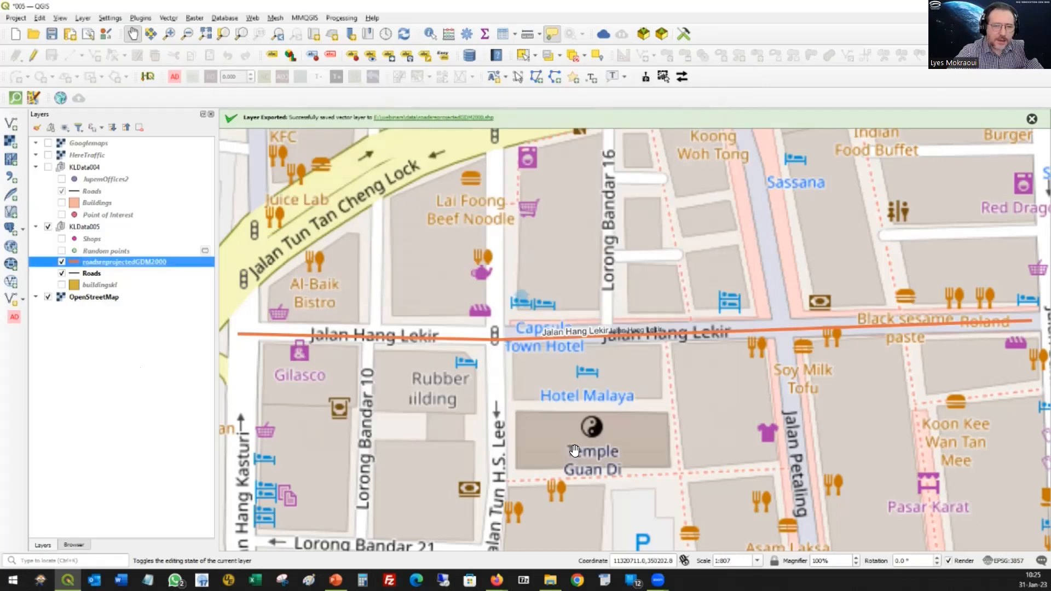
pyautogui.moveTo(557, 325); pyautogui.dragTo(506, 322)
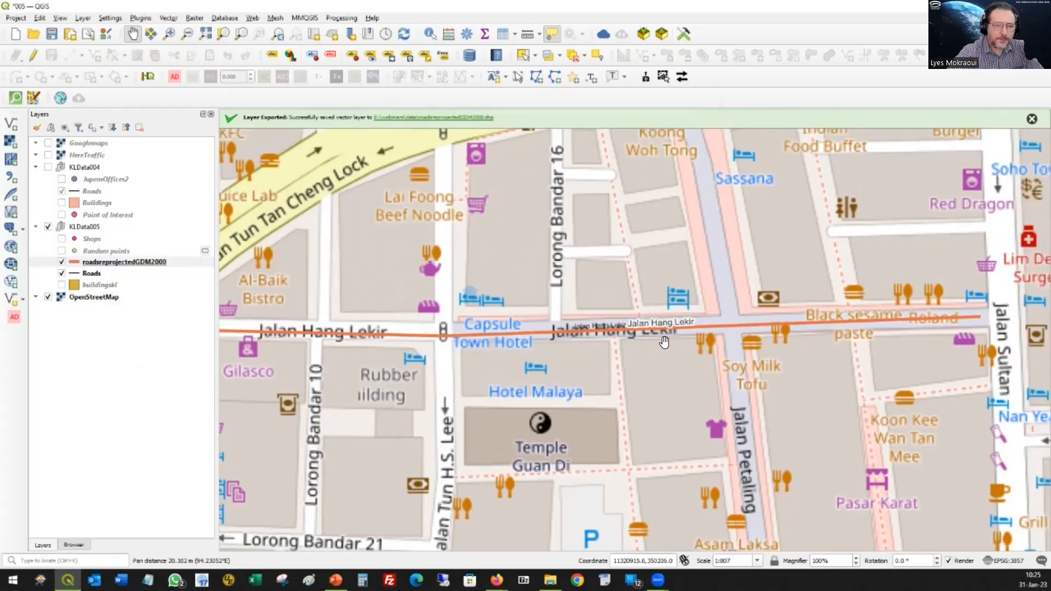
pyautogui.moveTo(665, 362); pyautogui.dragTo(703, 361)
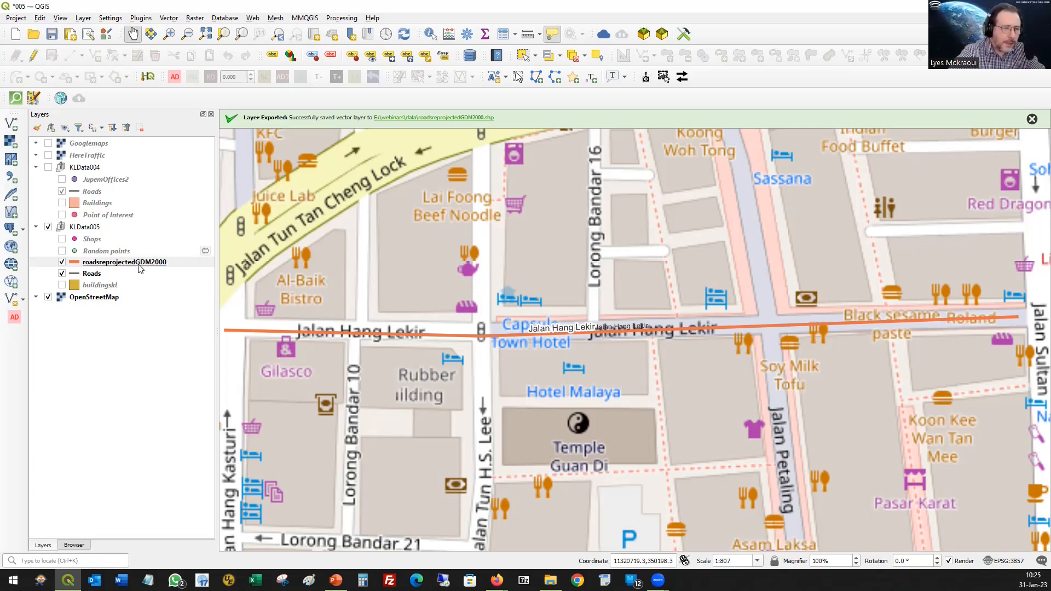
pyautogui.moveTo(141, 265)
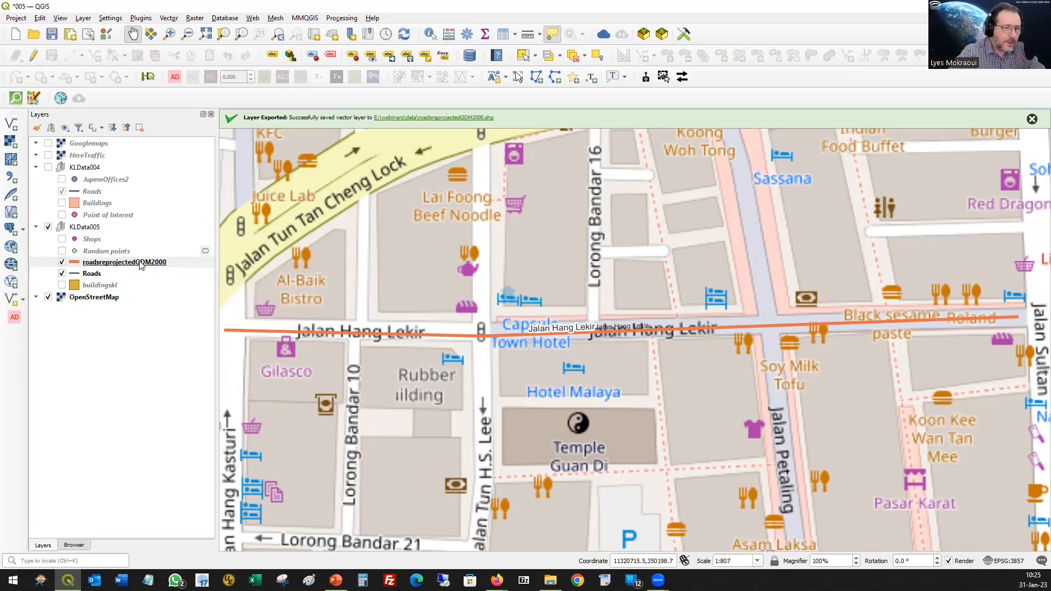
pyautogui.rightClick(140, 266)
pyautogui.moveTo(169, 268)
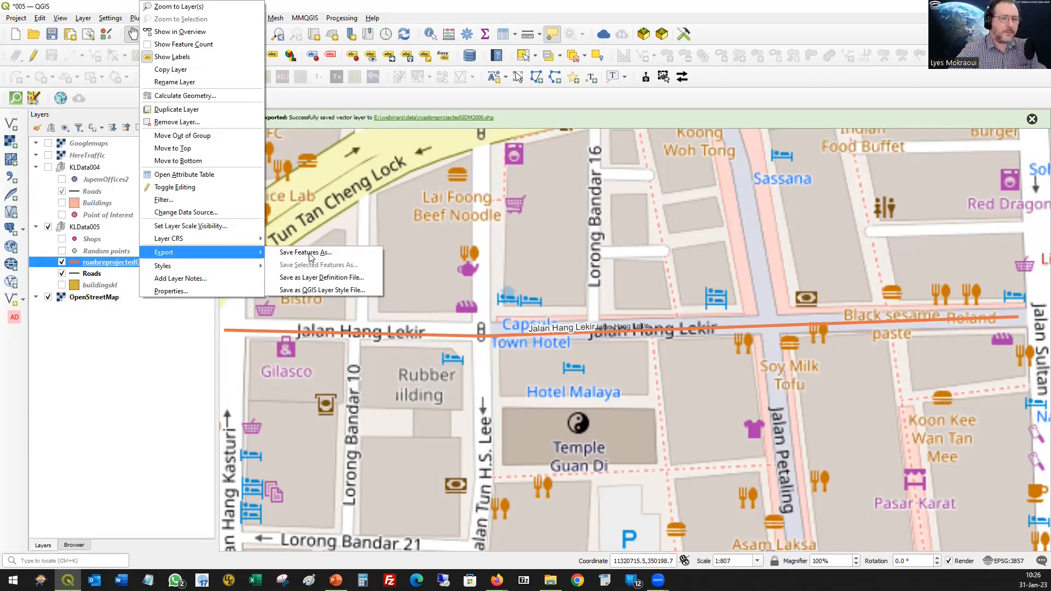
pyautogui.click(310, 255)
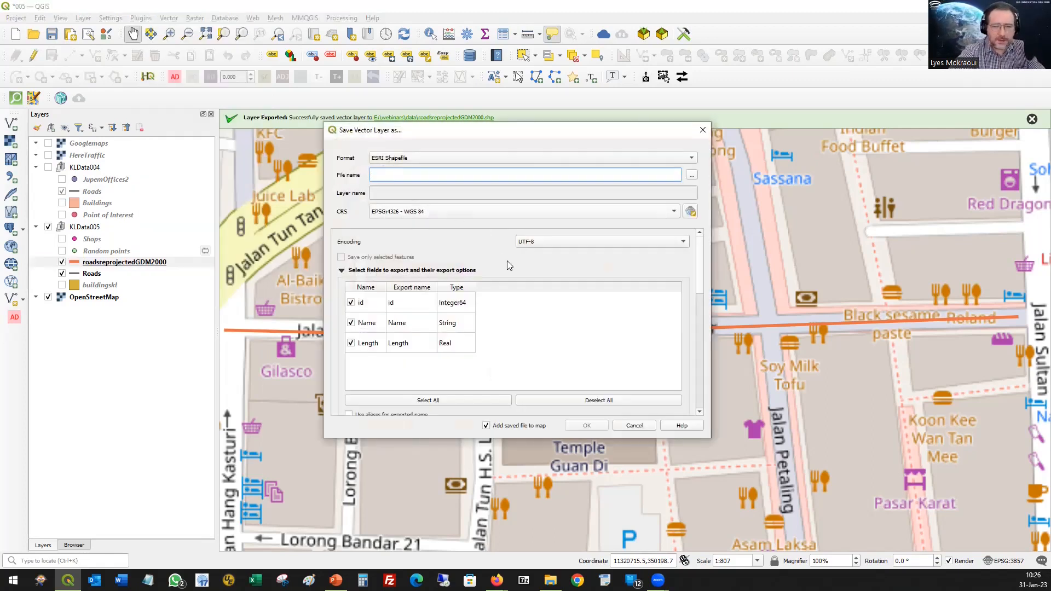
pyautogui.click(635, 426)
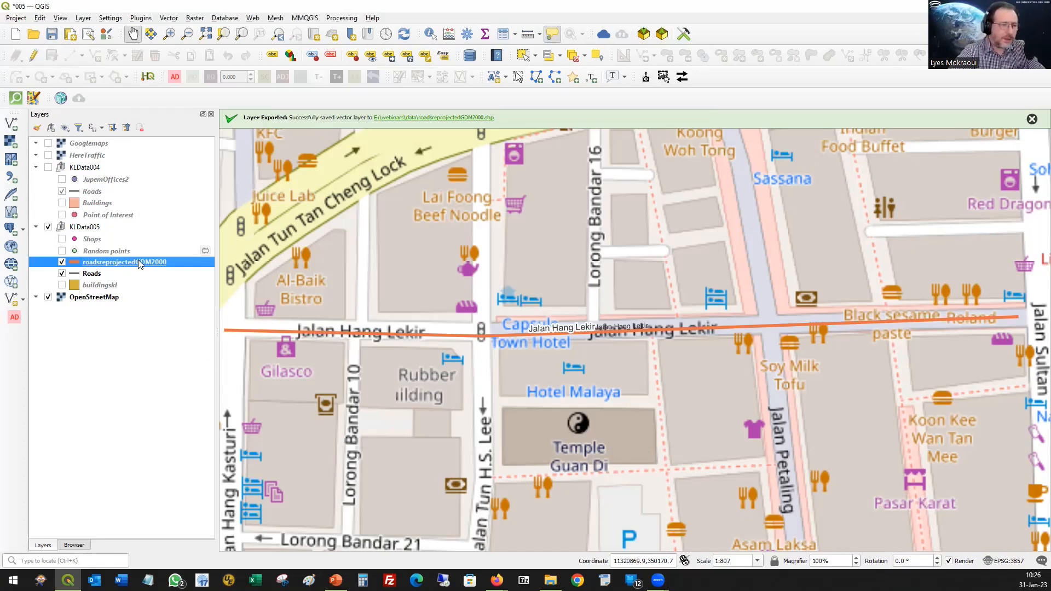
# Remove the roadsreprojectedGDM2000 layer from the KLData005 group
pyautogui.rightClick(137, 262)
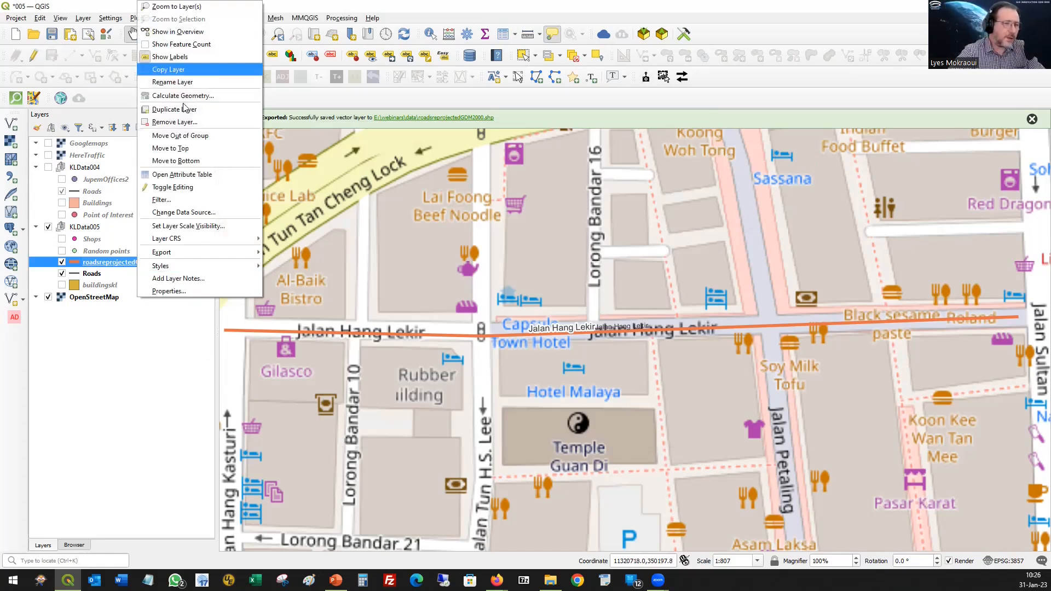
pyautogui.click(182, 123)
pyautogui.click(508, 303)
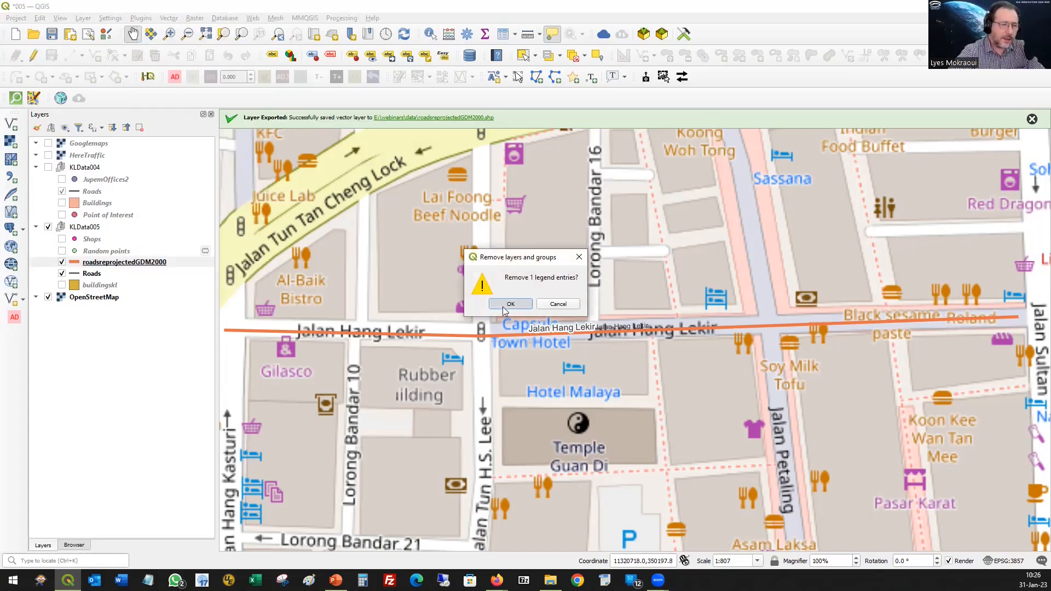
# Export the KLData005 Roads layer as an ESRI Shapefile in EPSG:3376 - GDM2000 / East Malaysia BRSO, overwriting roadsreprojectedGDM2000.shp and adding it to the map
pyautogui.click(89, 265)
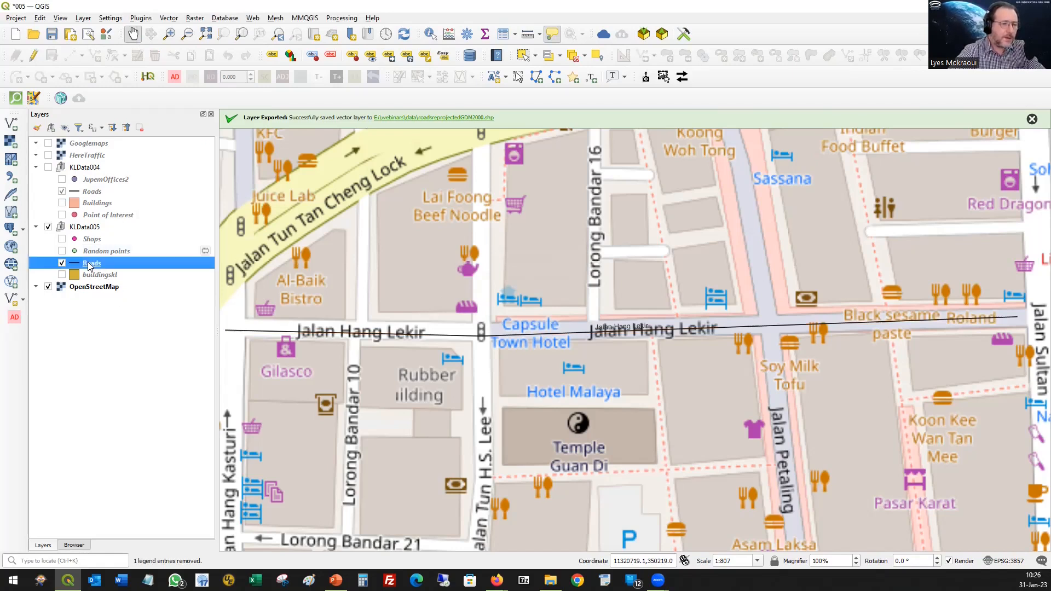
pyautogui.rightClick(89, 264)
pyautogui.moveTo(164, 252)
pyautogui.click(245, 253)
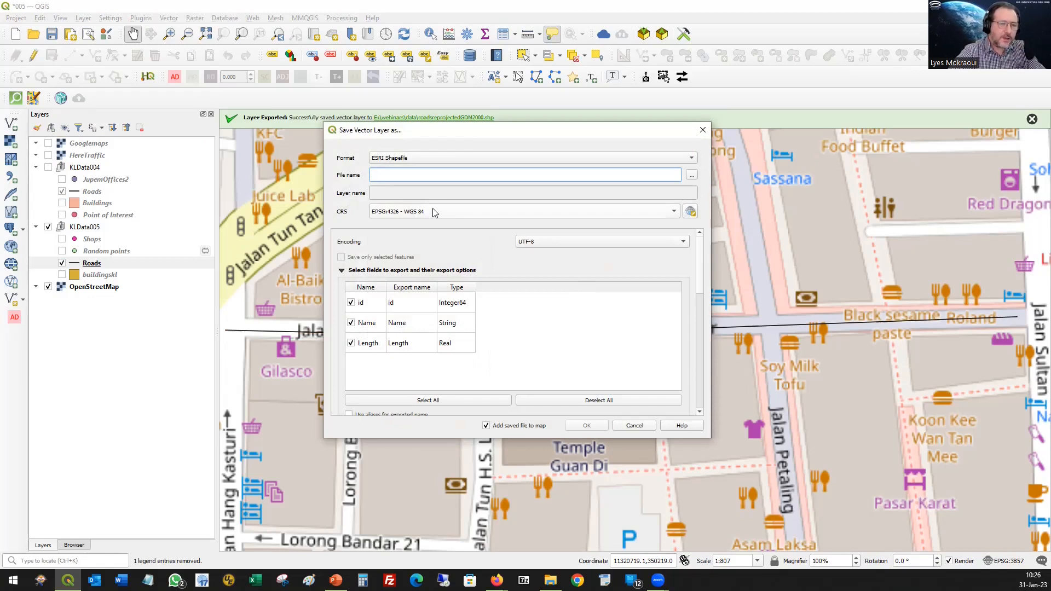
pyautogui.click(691, 176)
pyautogui.doubleClick(570, 341)
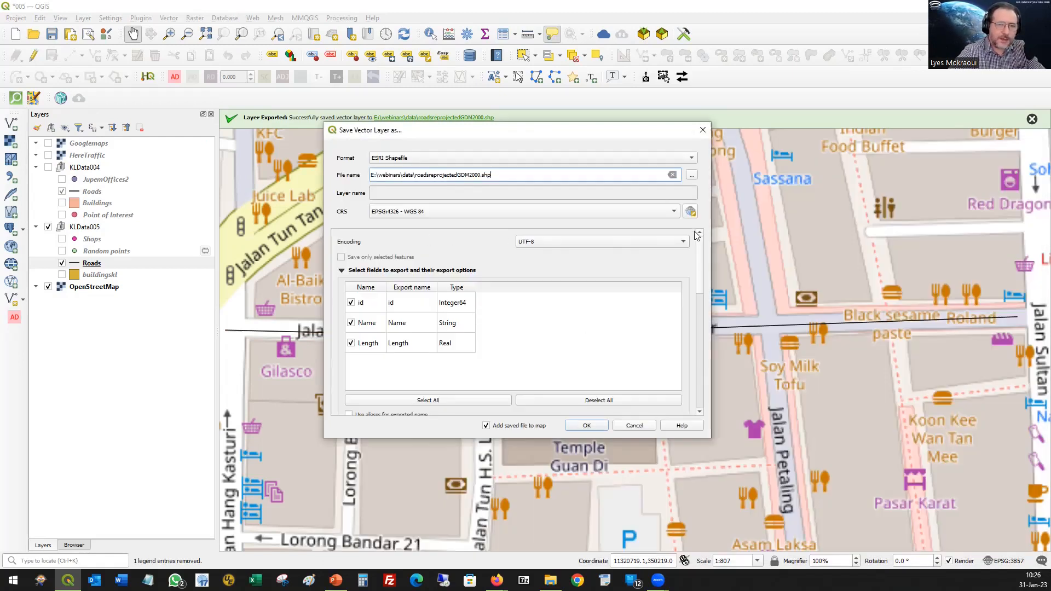
pyautogui.click(664, 213)
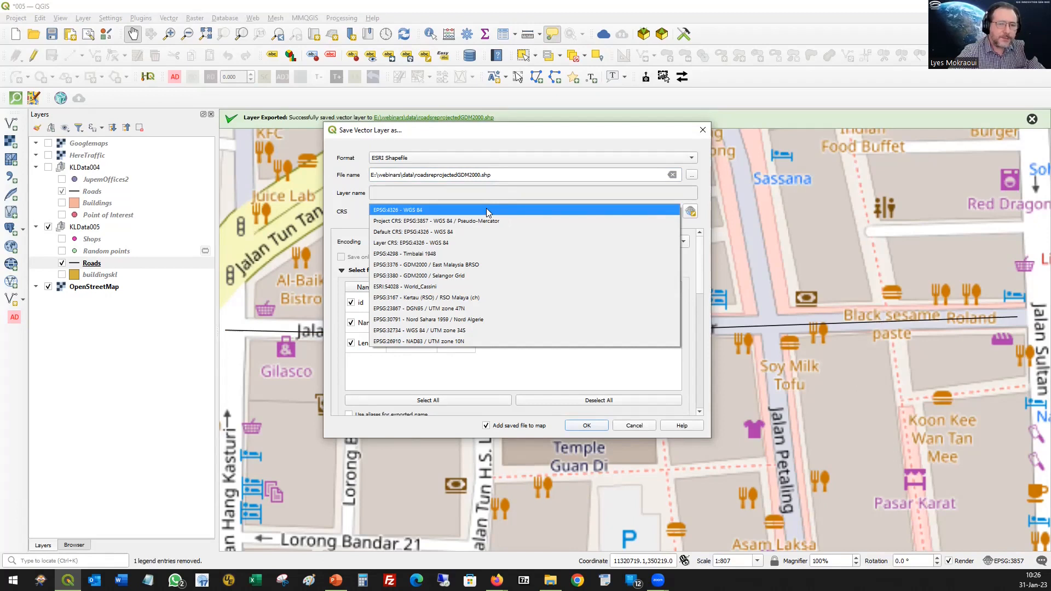
pyautogui.click(489, 265)
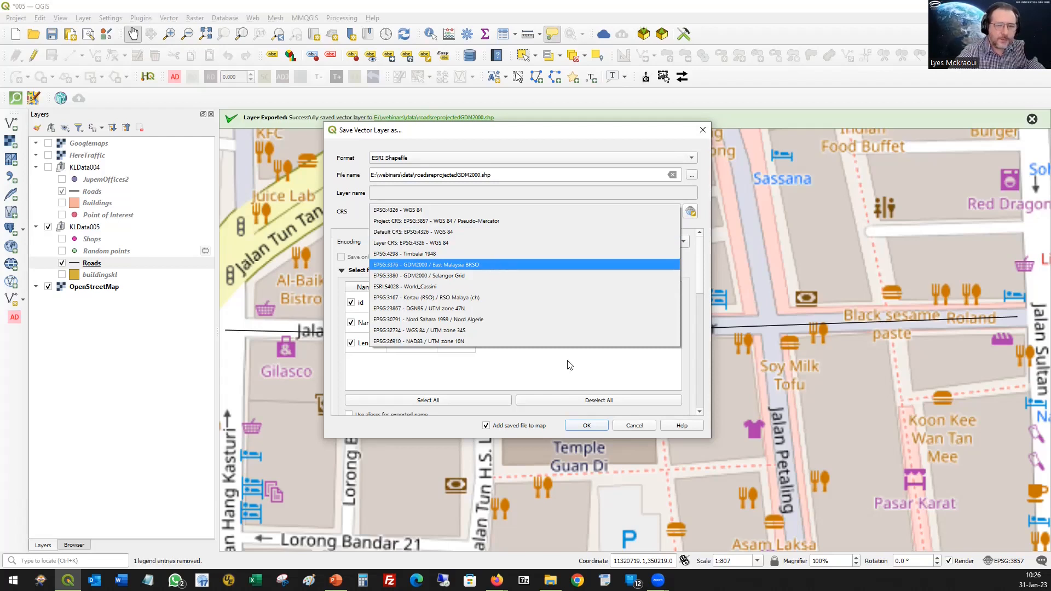
pyautogui.click(593, 428)
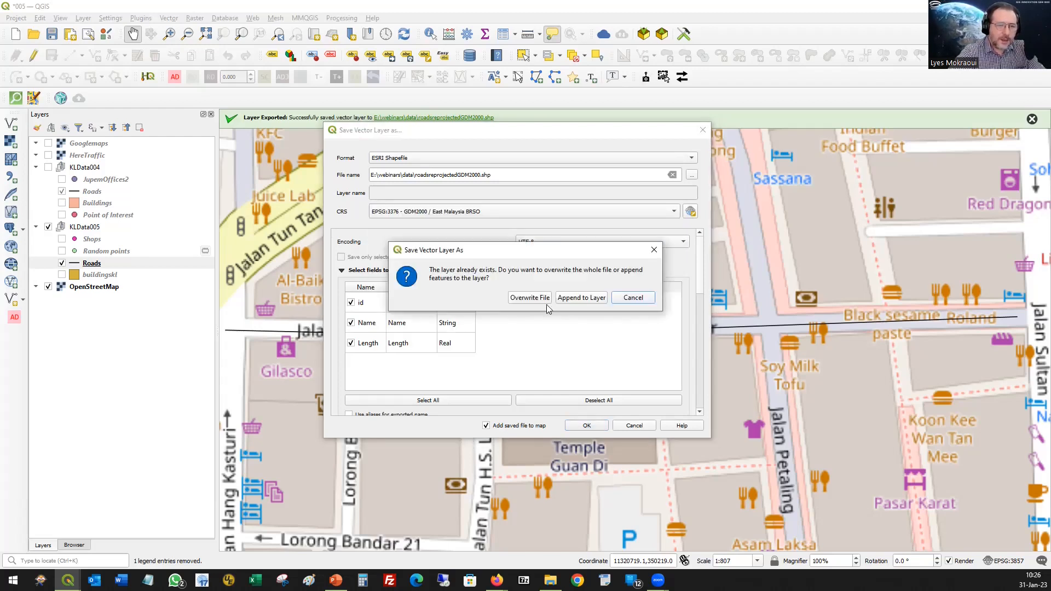
pyautogui.click(530, 299)
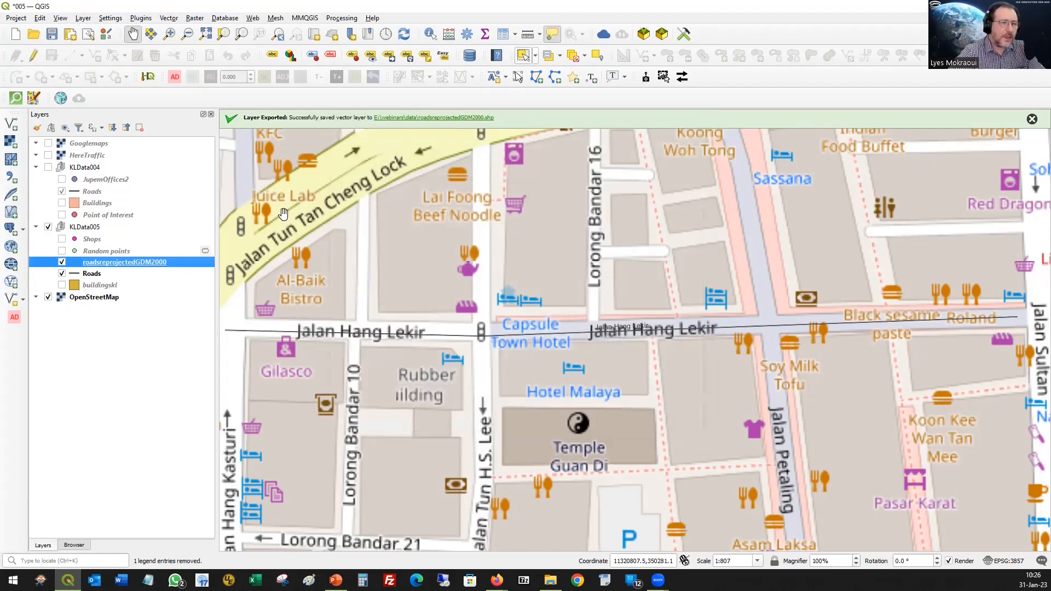
# Check the coordinate reference system and its units in the information of the newly exported roadsreprojectedGDM2000 layer
pyautogui.rightClick(137, 264)
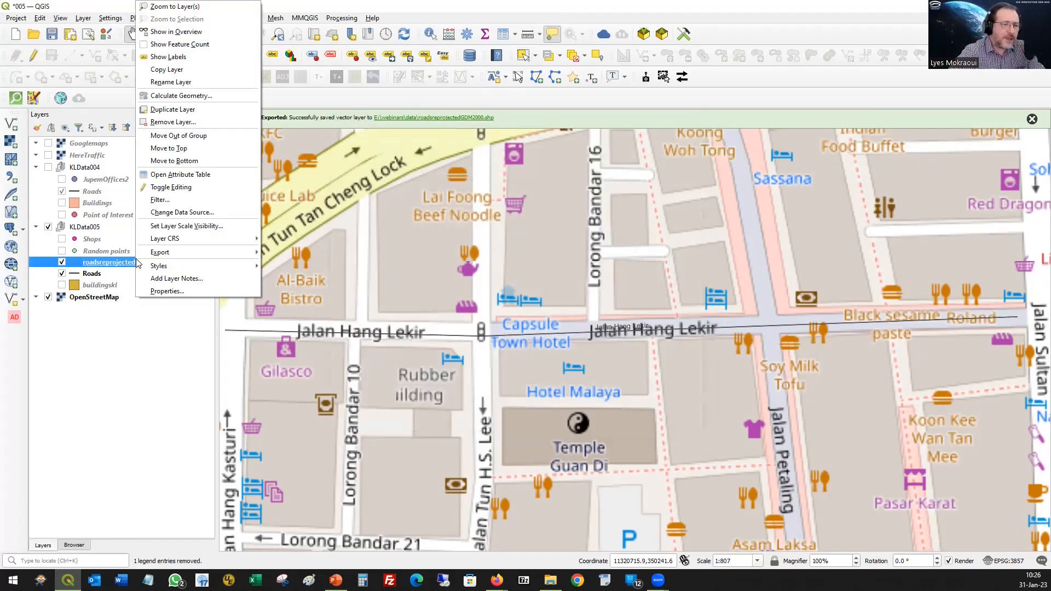
pyautogui.click(170, 292)
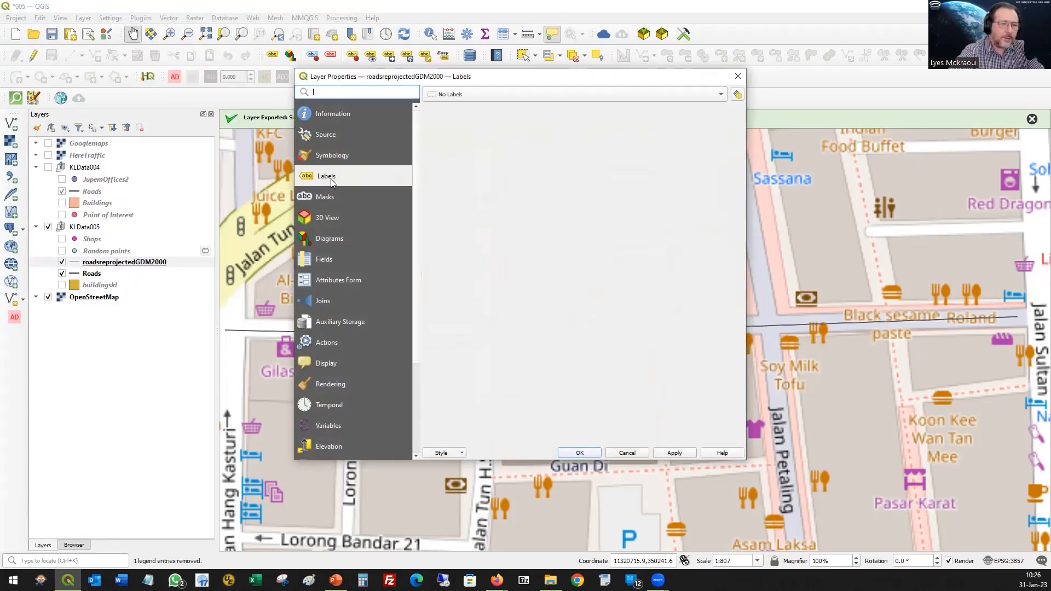
pyautogui.click(332, 193)
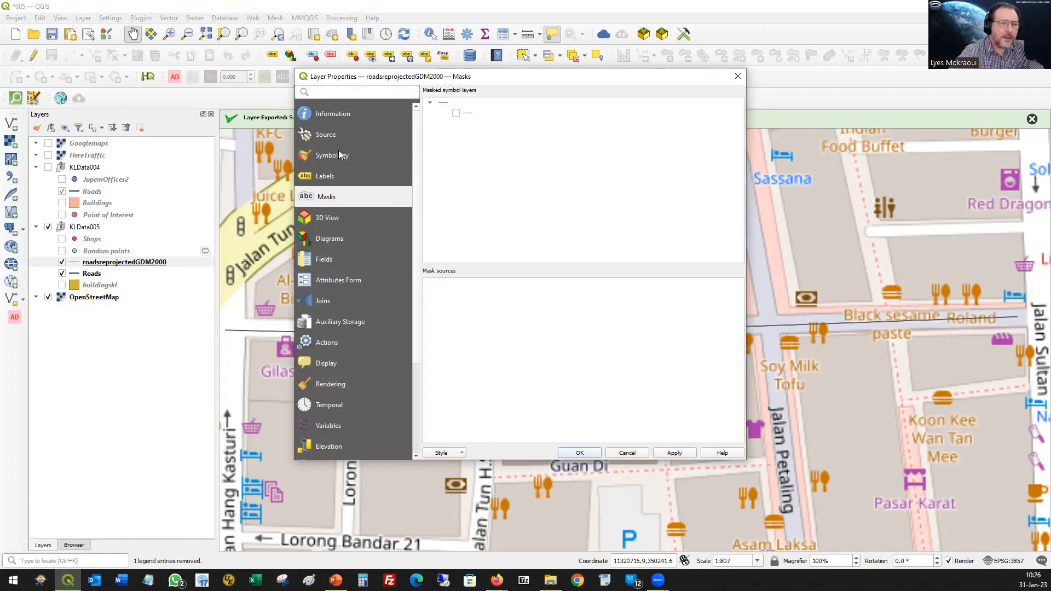
pyautogui.press('Up')
pyautogui.click(339, 116)
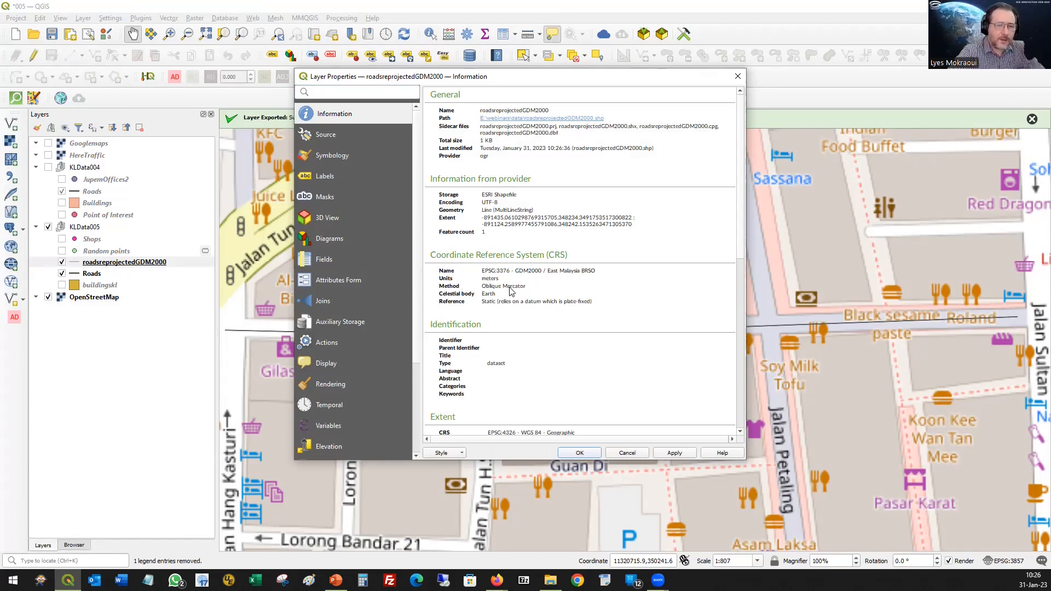
pyautogui.scroll(2, 537, 300)
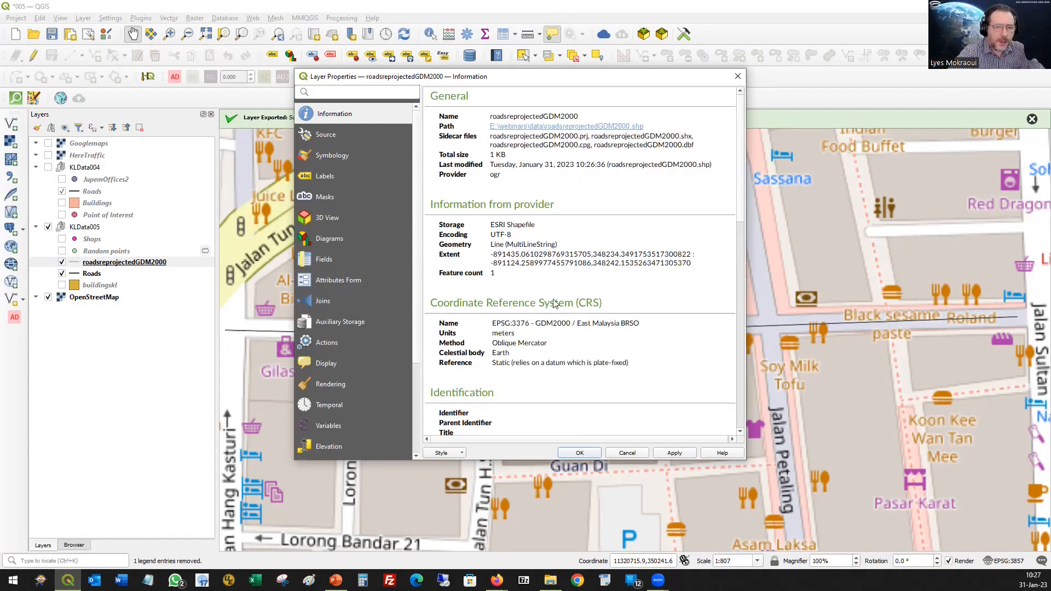
pyautogui.scroll(-1, 521, 359)
pyautogui.moveTo(530, 354); pyautogui.dragTo(505, 357)
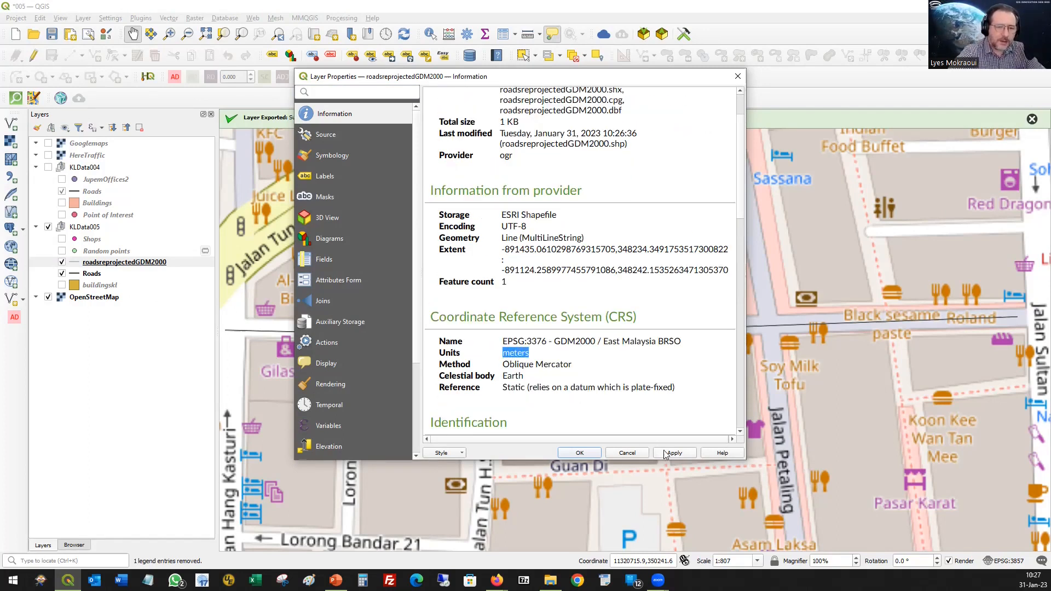
# Style the roadsreprojectedGDM2000 simple line in orange with a stroke width of 2.5 millimeters
pyautogui.click(332, 158)
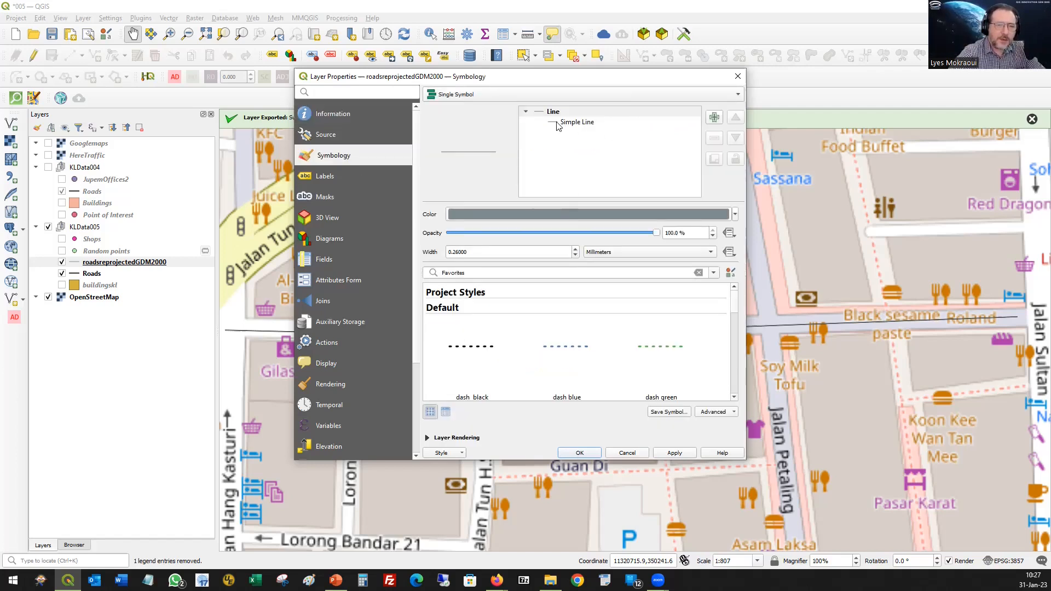
pyautogui.click(575, 122)
pyautogui.click(699, 237)
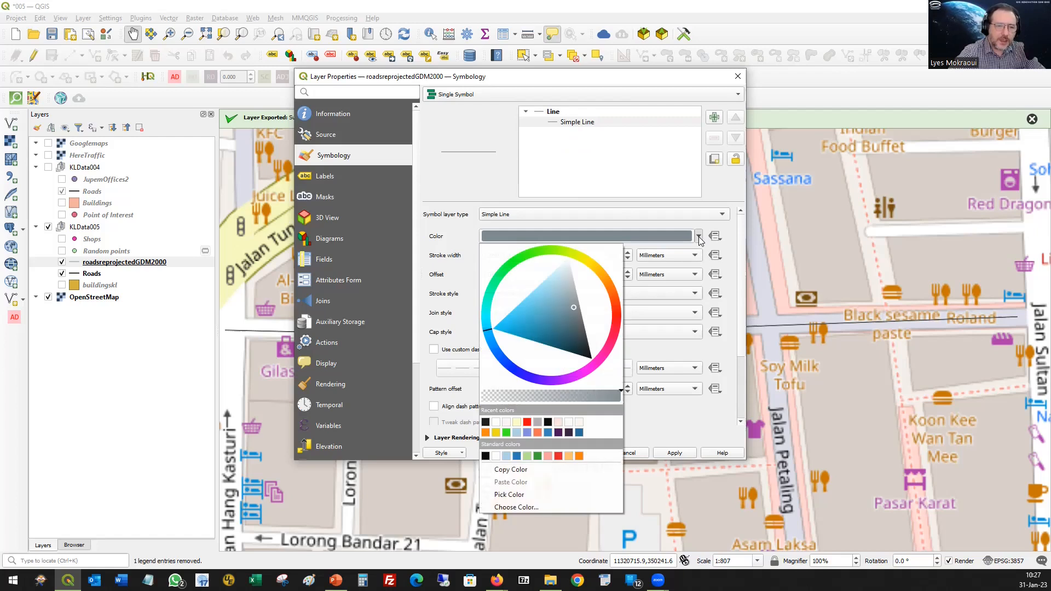
pyautogui.click(486, 433)
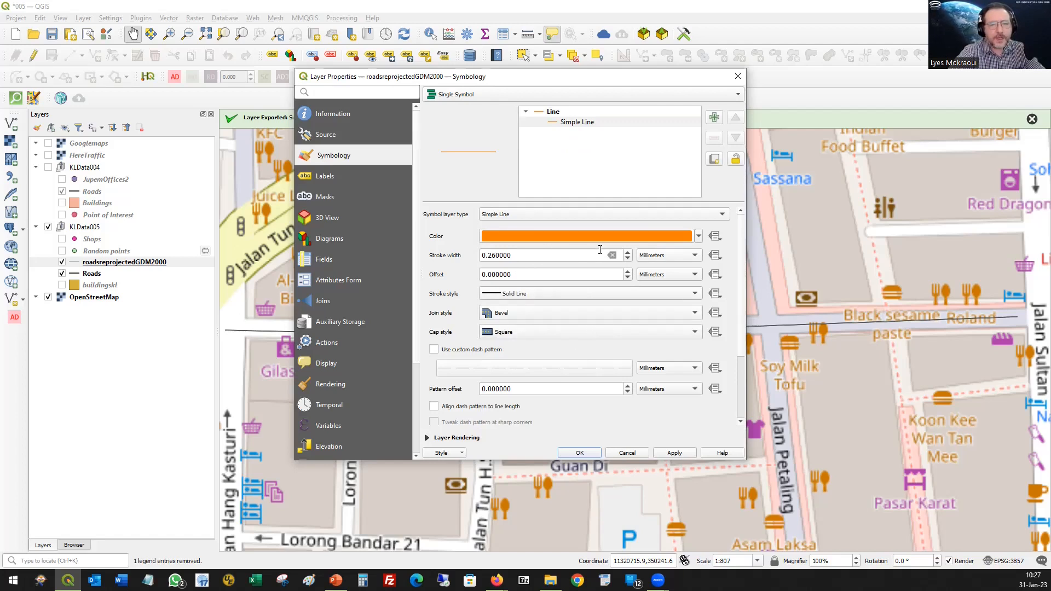
pyautogui.moveTo(542, 258); pyautogui.dragTo(450, 260)
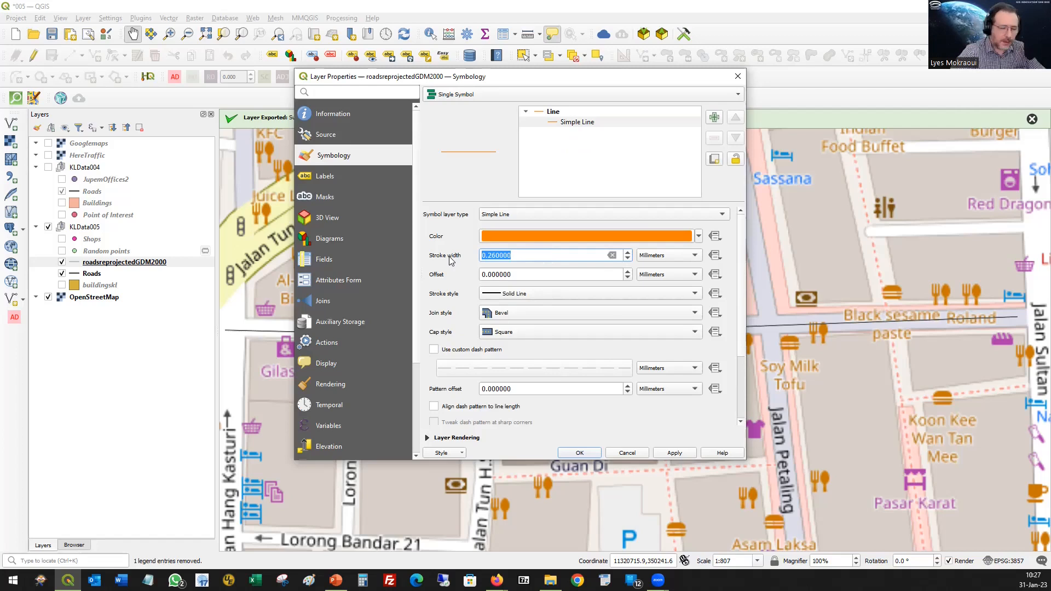
pyautogui.write('2.5')
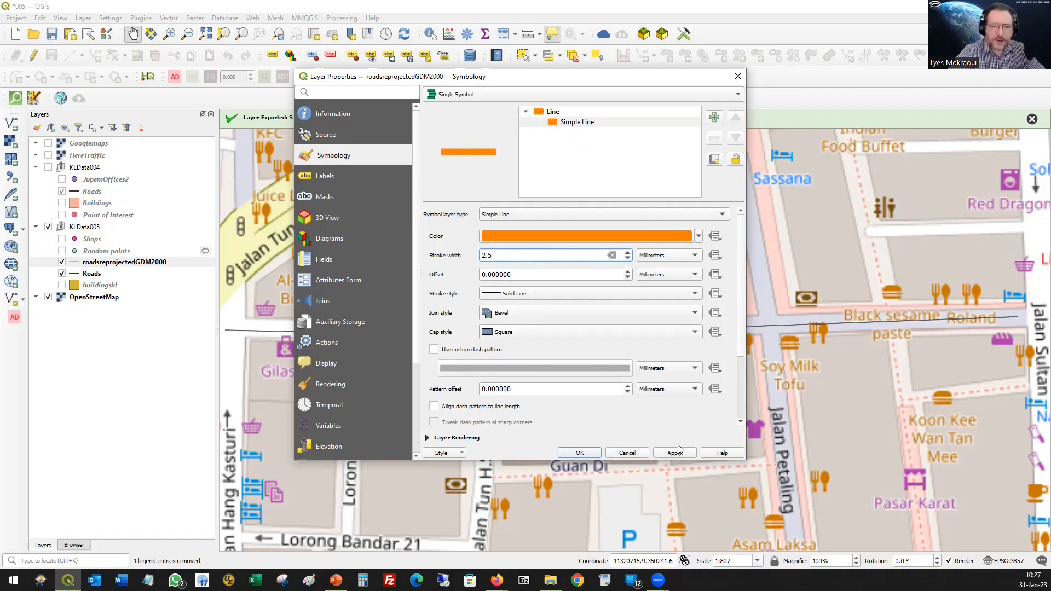
pyautogui.click(669, 453)
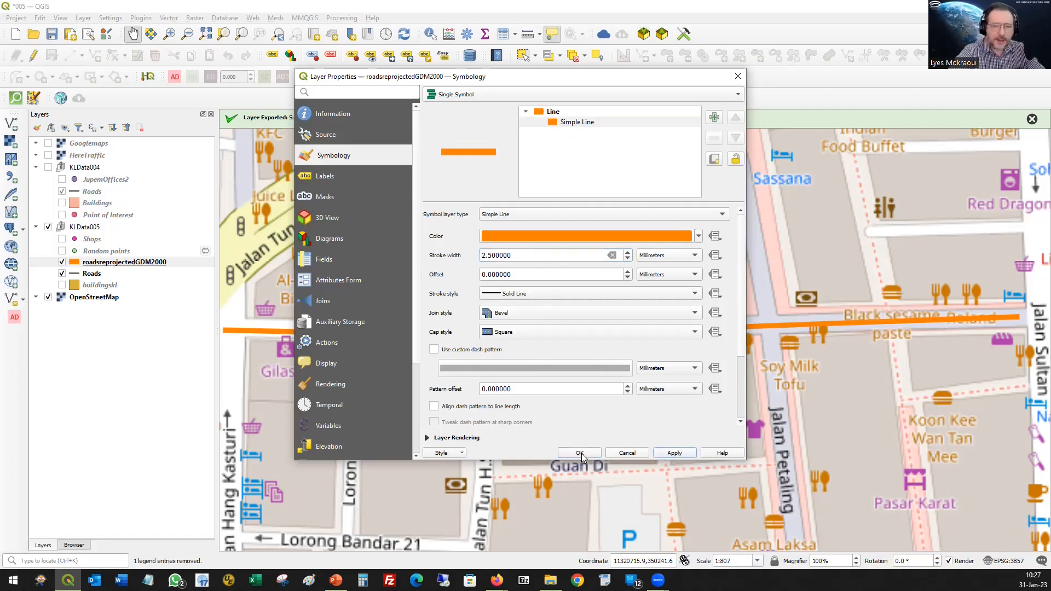
# Enable single labels from the Name field on roadsreprojectedGDM2000 with a text size of 12 points
pyautogui.click(331, 177)
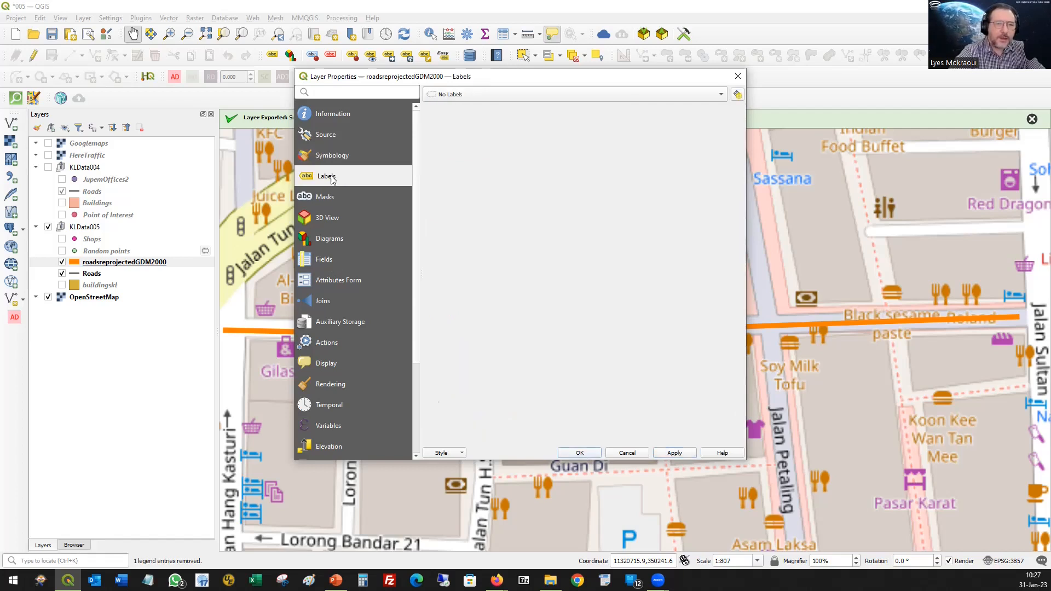
pyautogui.click(681, 94)
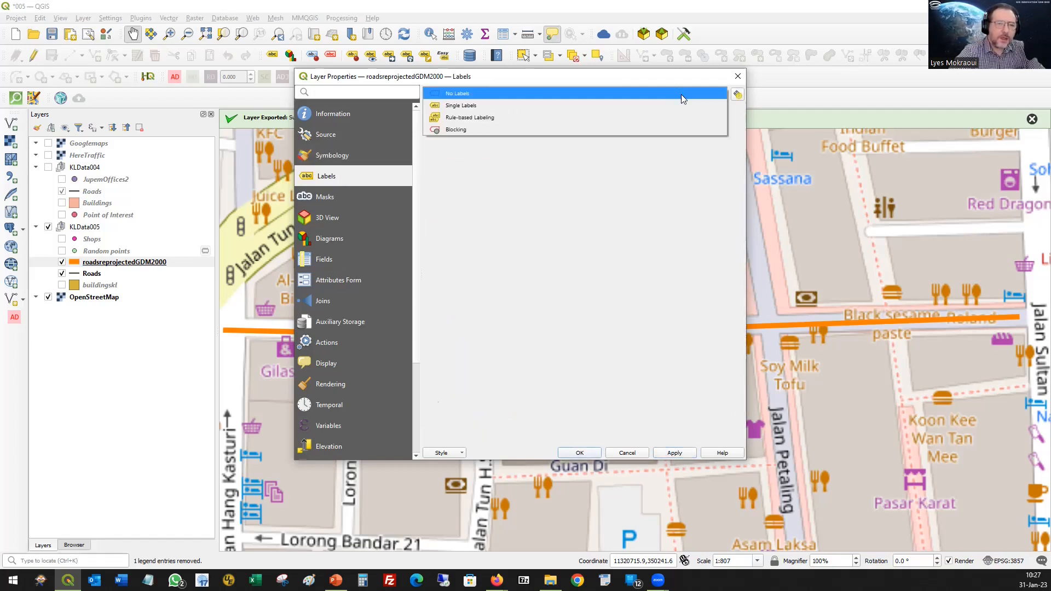
pyautogui.click(478, 104)
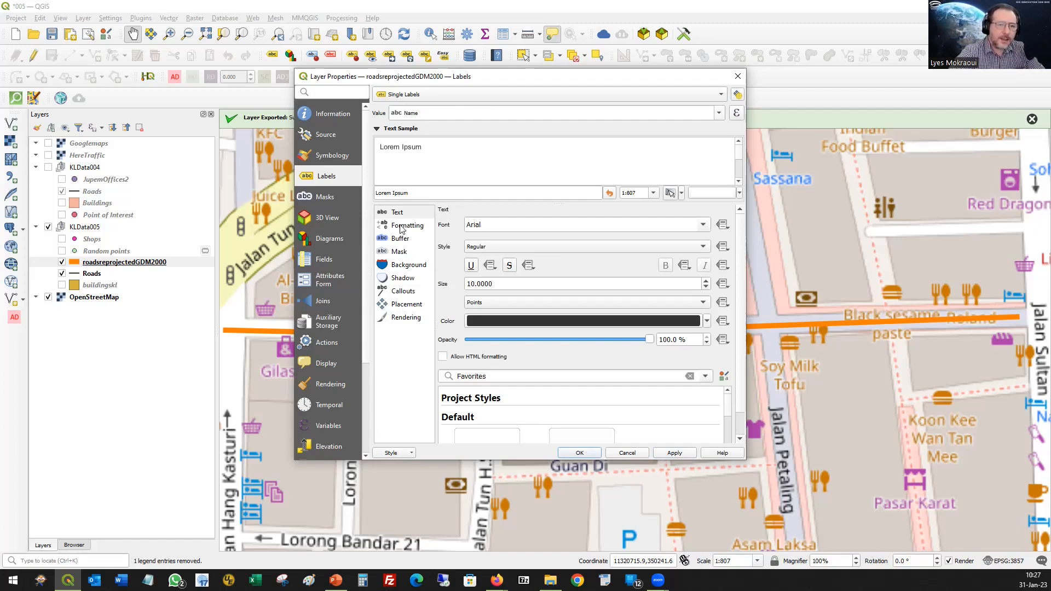
pyautogui.doubleClick(504, 284)
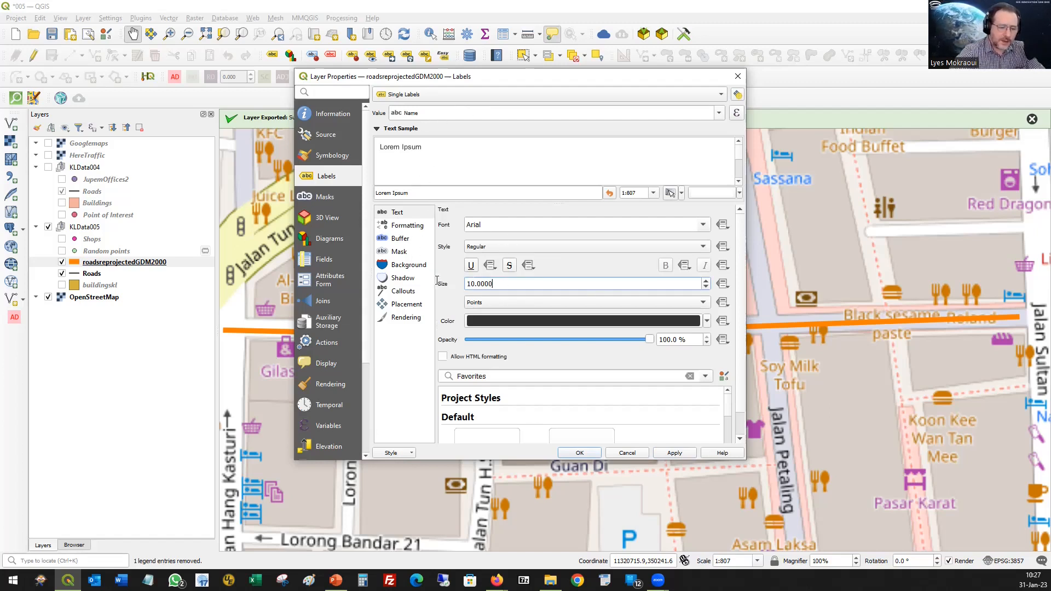
pyautogui.write('12')
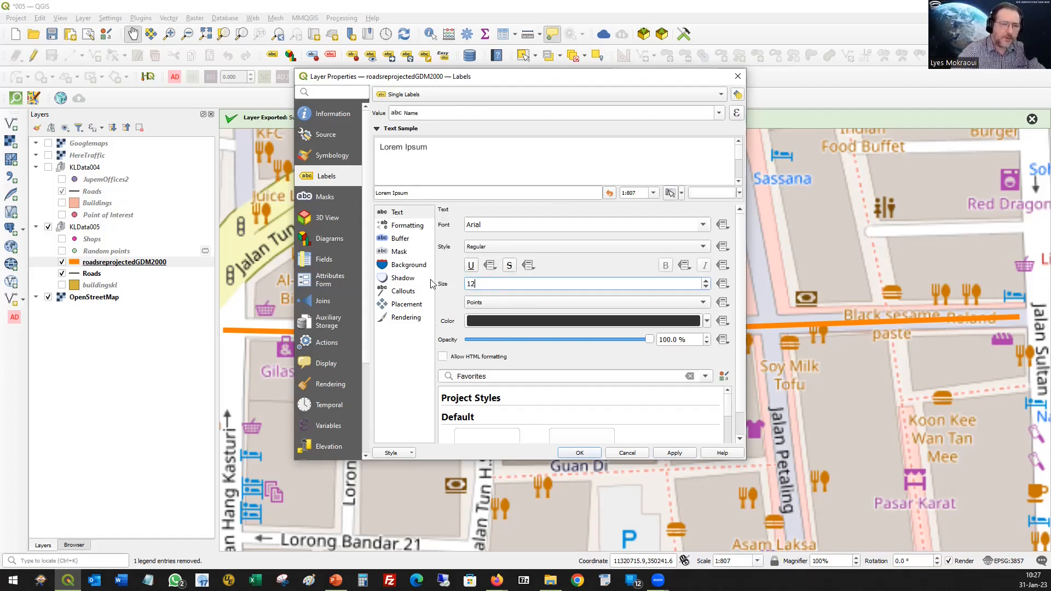
# Draw a 1.5 millimeter text buffer around the roadsreprojectedGDM2000 labels and accept the layer properties
pyautogui.click(408, 240)
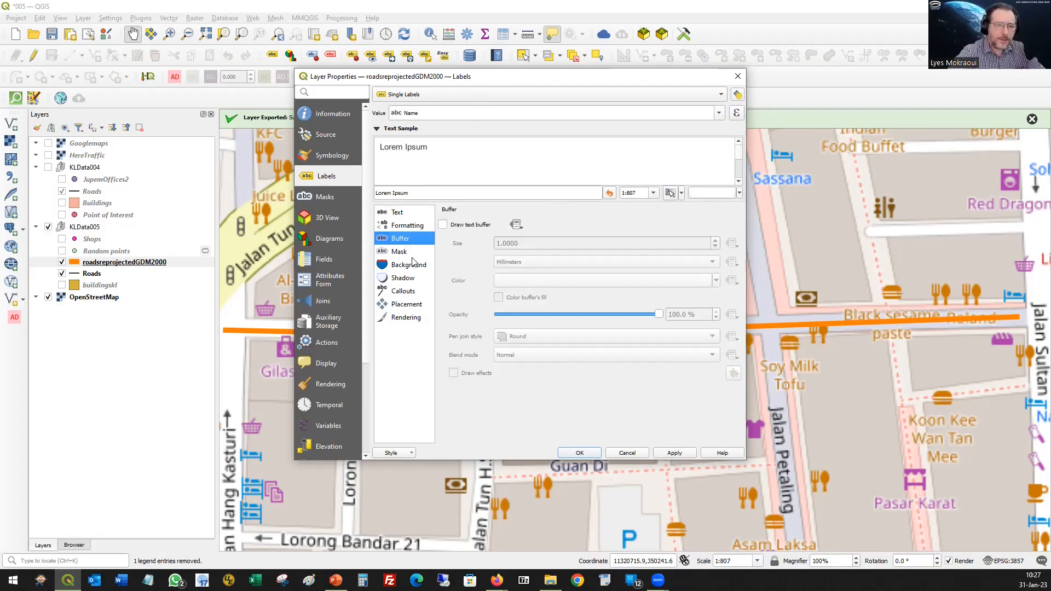
pyautogui.click(443, 225)
pyautogui.press('Tab')
pyautogui.write('1.5')
pyautogui.click(674, 453)
pyautogui.click(580, 453)
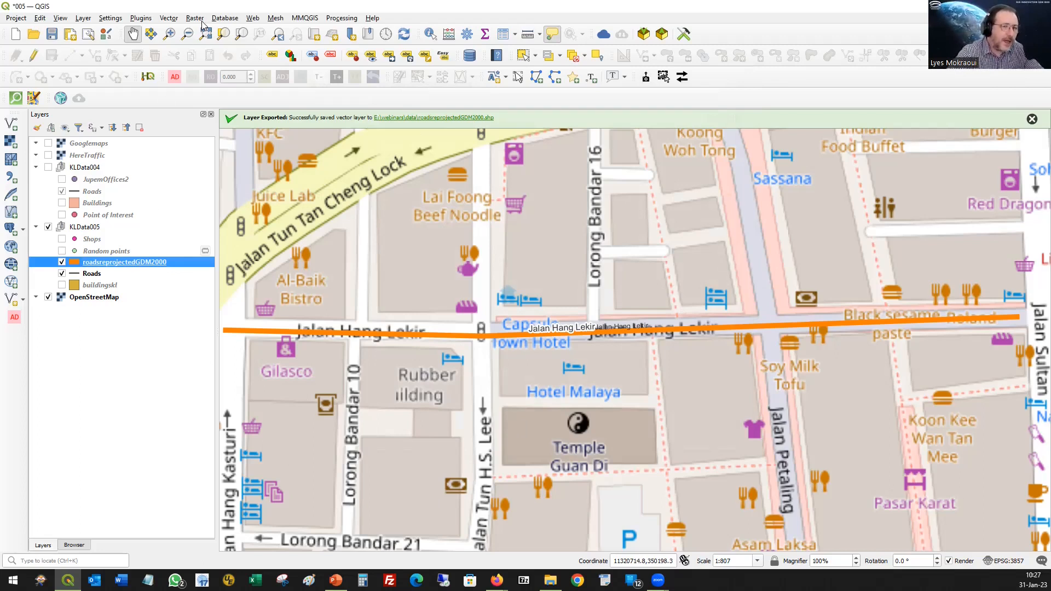
# Create a temporary 50-meter buffer layer around roadsreprojectedGDM2000 with the Buffer geoprocessing tool
pyautogui.click(167, 19)
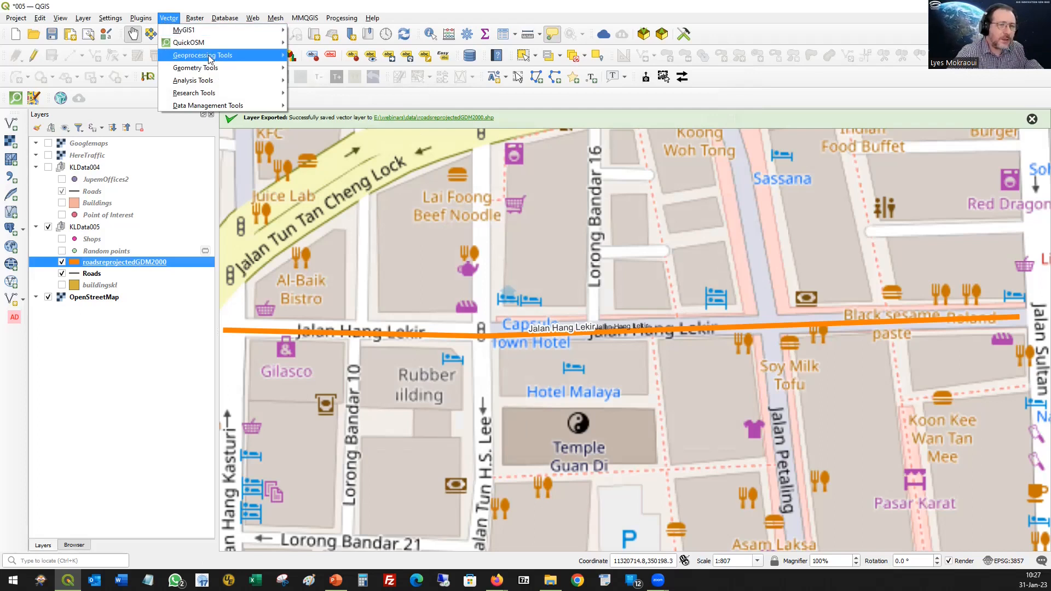
pyautogui.moveTo(220, 55)
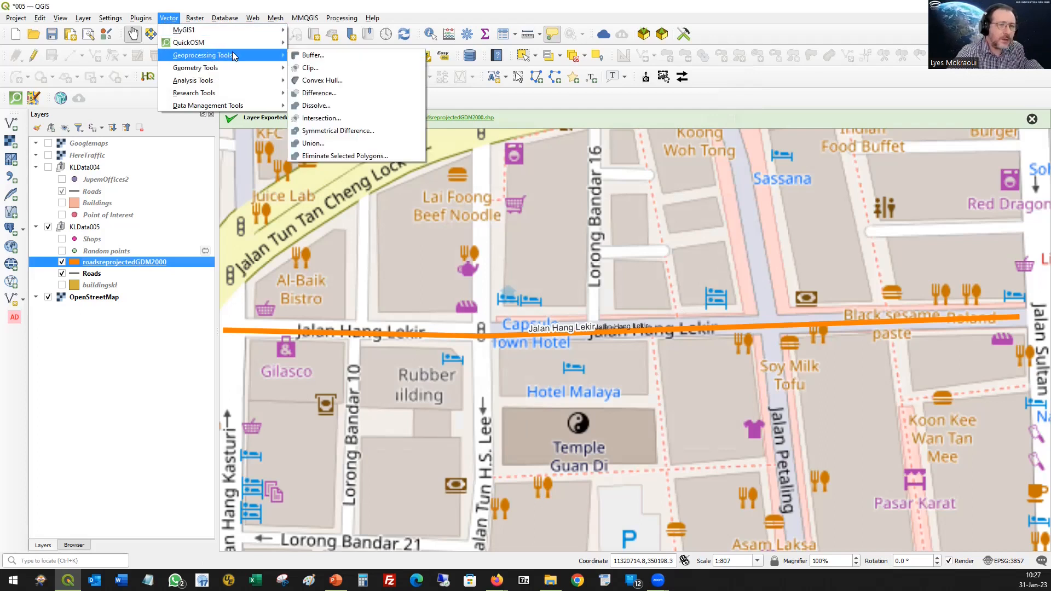
pyautogui.click(349, 57)
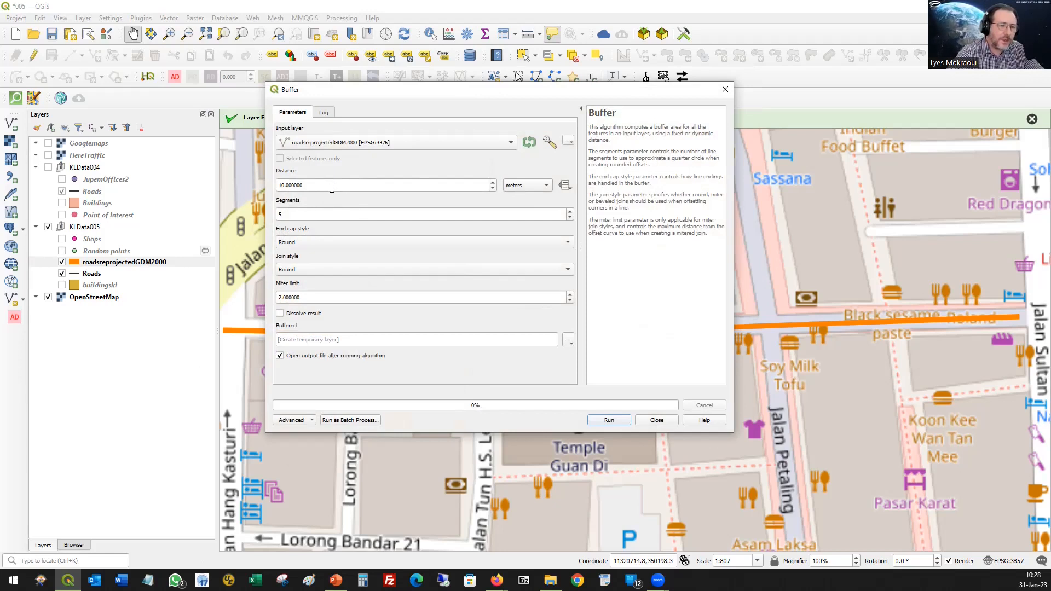
pyautogui.tripleClick(470, 185)
pyautogui.write('50')
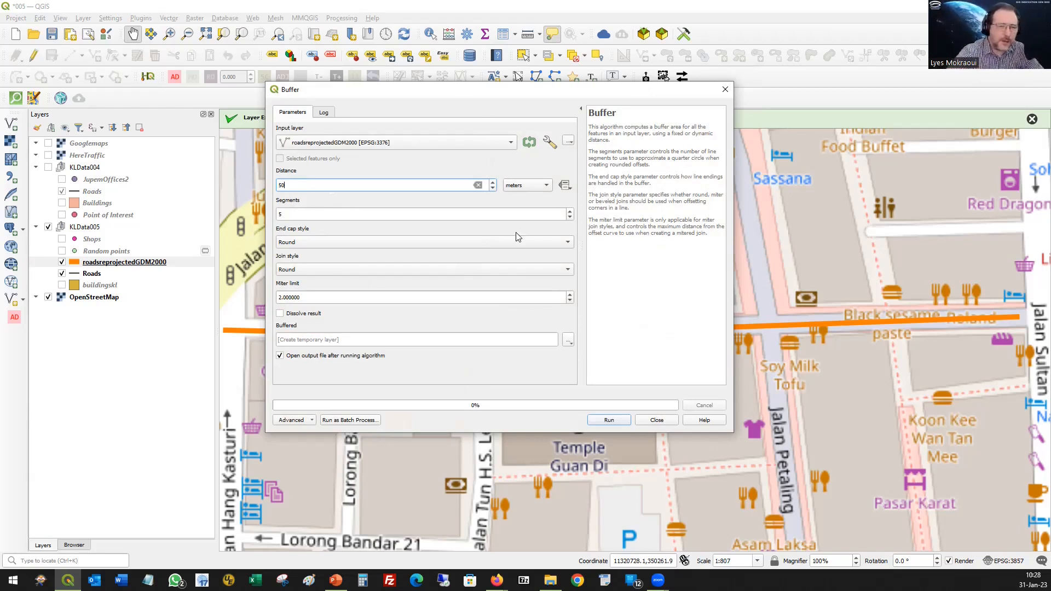
pyautogui.click(607, 420)
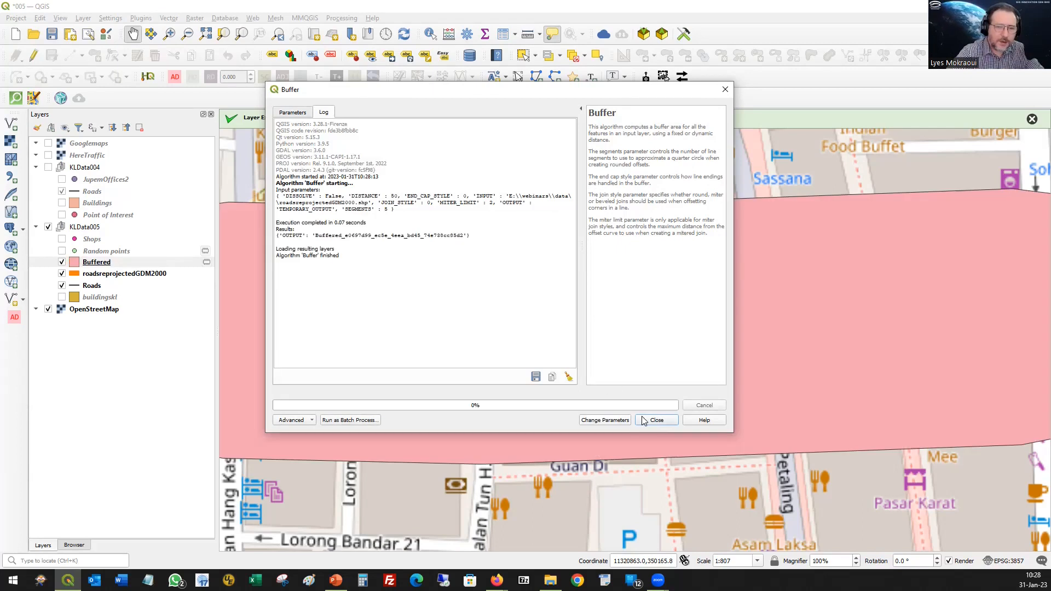
pyautogui.click(661, 419)
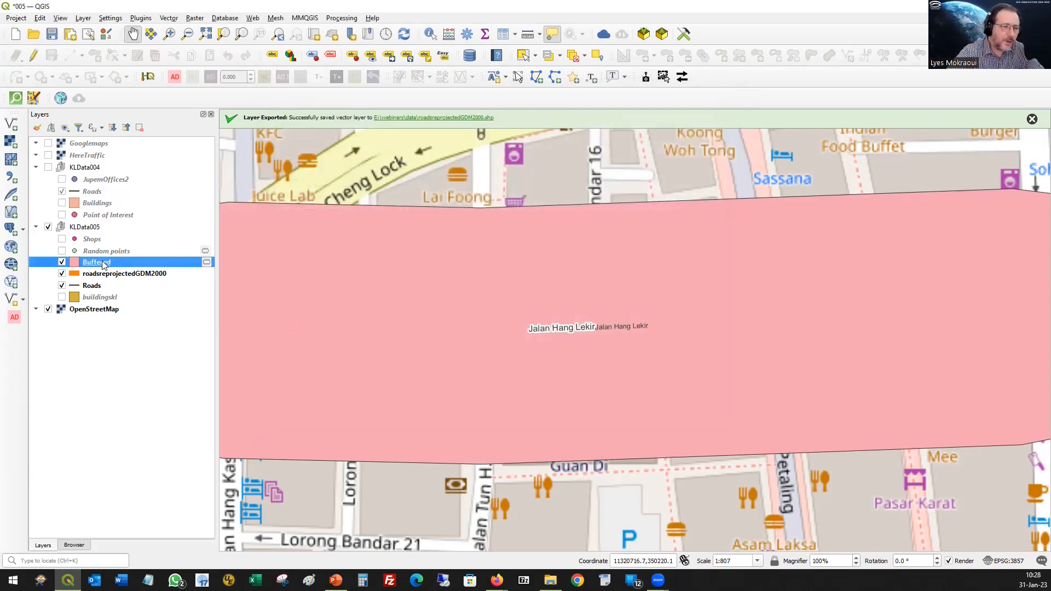
# Place the Buffered layer beneath roadsreprojectedGDM2000 in the layer order and zoom to the buffer's full extent
pyautogui.moveTo(100, 268); pyautogui.dragTo(97, 284)
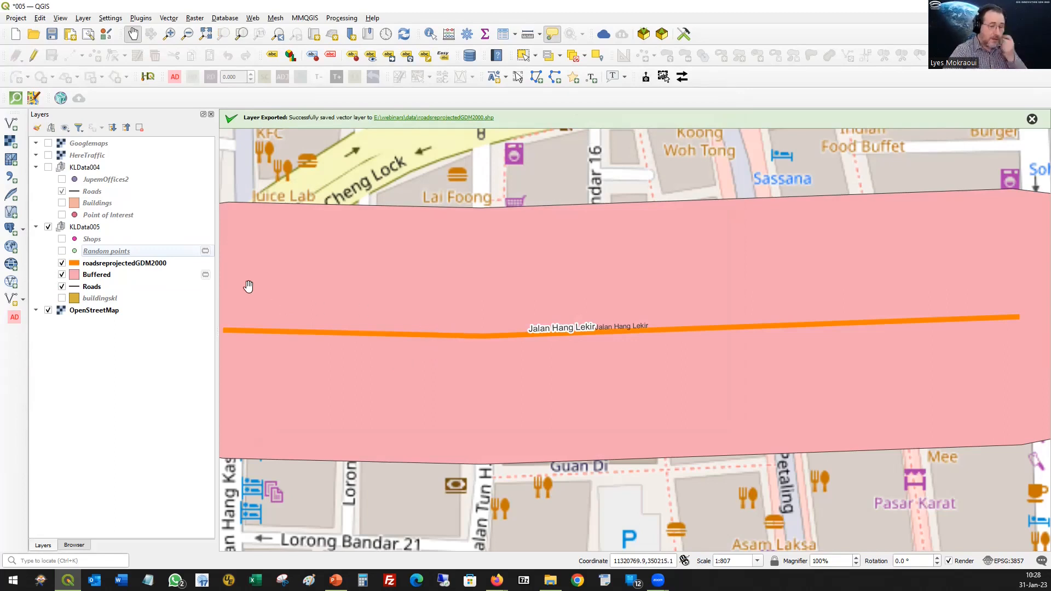
pyautogui.click(93, 280)
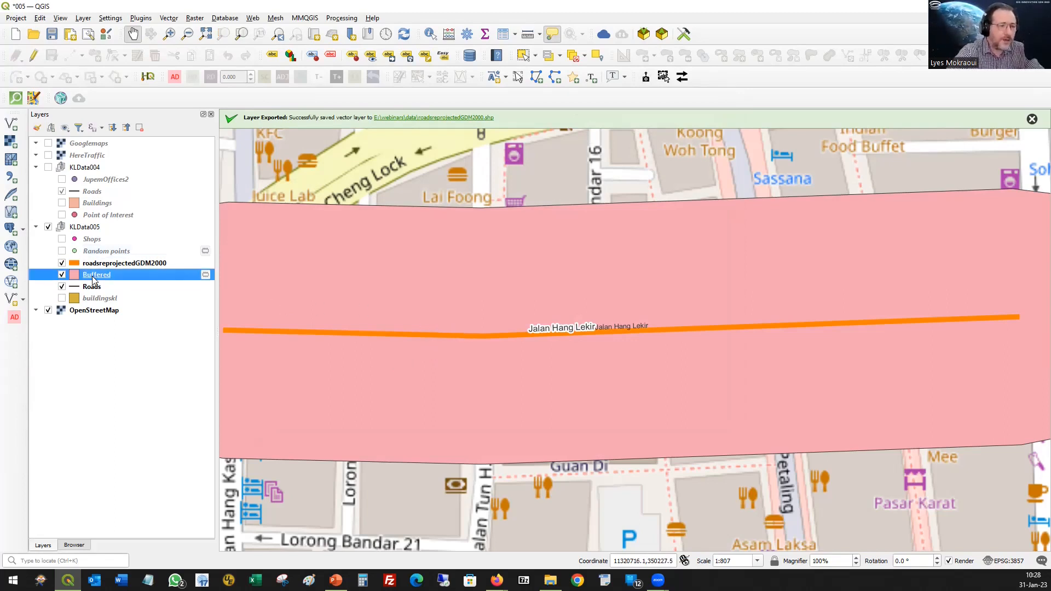
pyautogui.rightClick(93, 280)
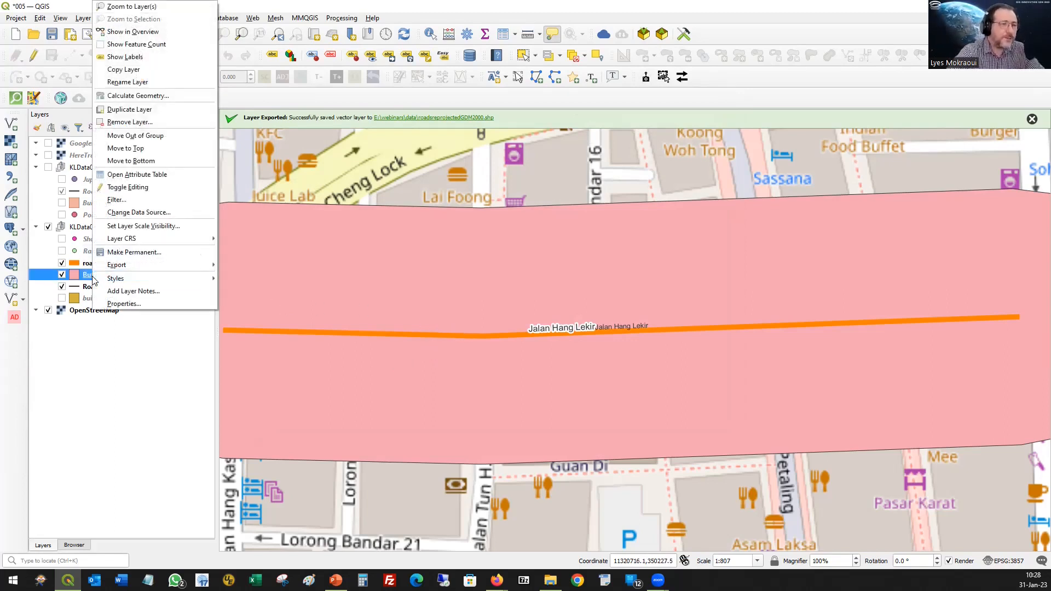
pyautogui.click(131, 6)
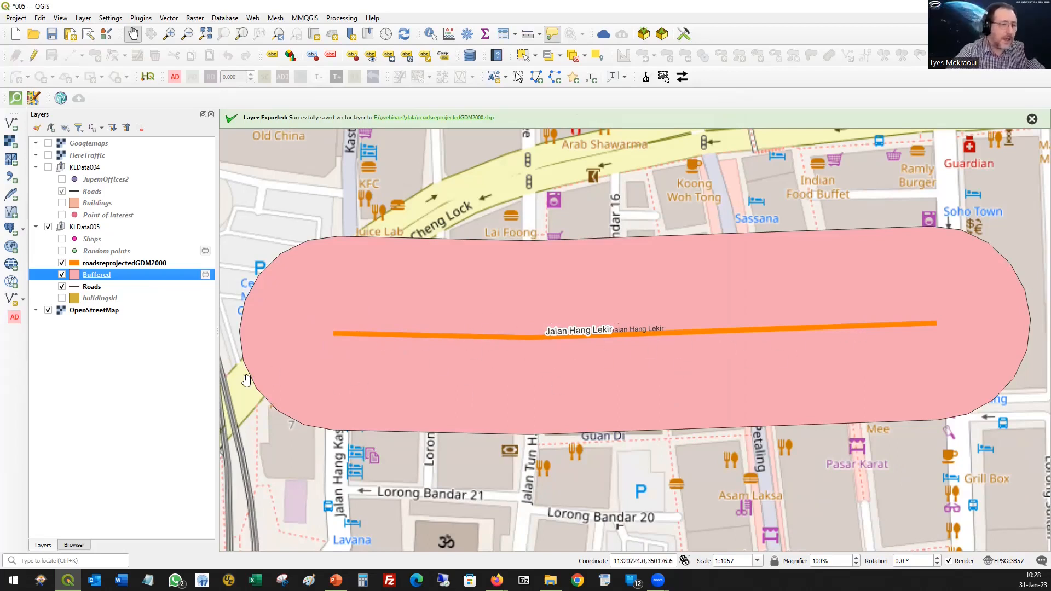
# Show the buildingskl layer and place it directly above the Buffered layer
pyautogui.click(62, 298)
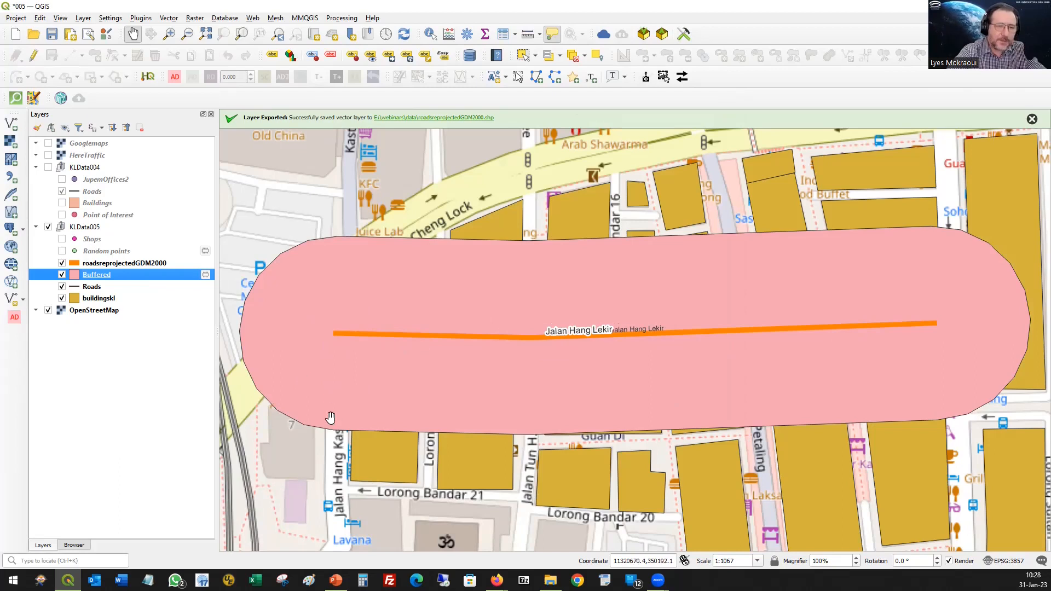
pyautogui.moveTo(89, 301)
pyautogui.mouseDown()
pyautogui.moveTo(87, 282)
pyautogui.moveTo(112, 272)
pyautogui.mouseUp()
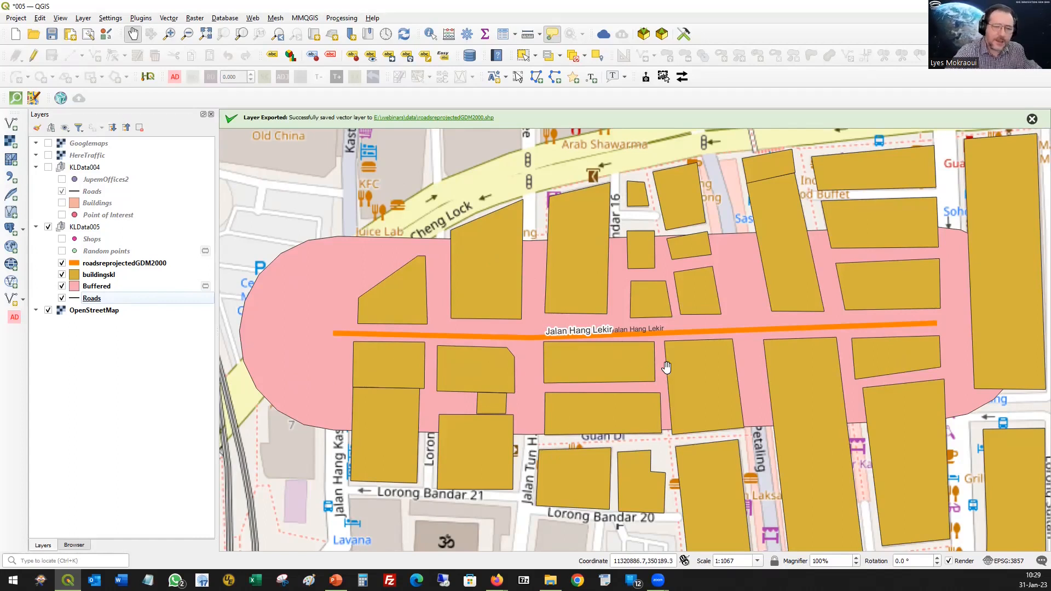
pyautogui.moveTo(725, 367); pyautogui.dragTo(694, 367)
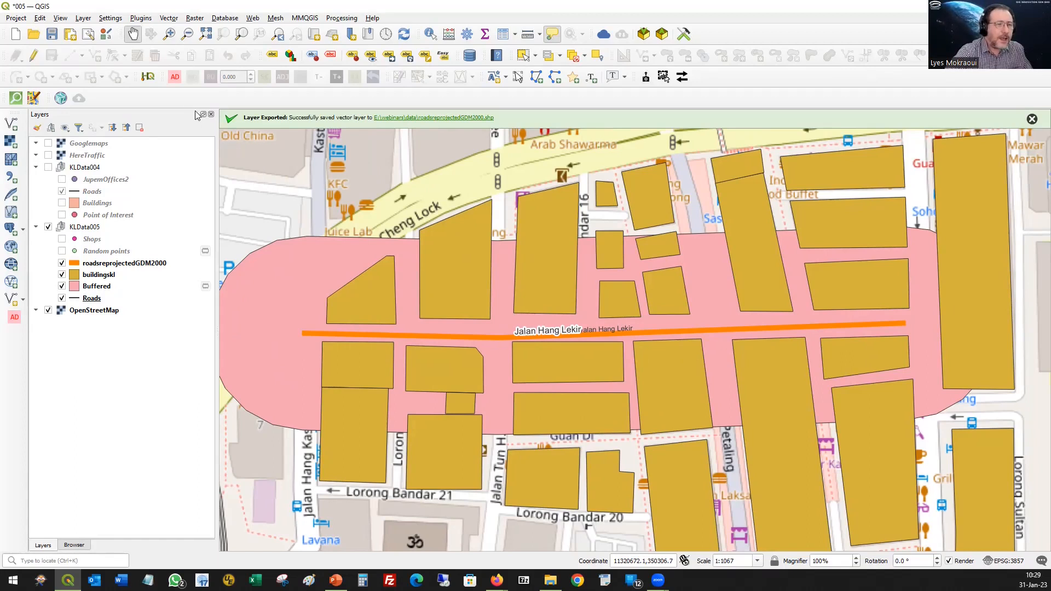
# Select the buildingskl features that intersect or touch the Buffered layer using Select by Location, creating a new selection
pyautogui.click(170, 18)
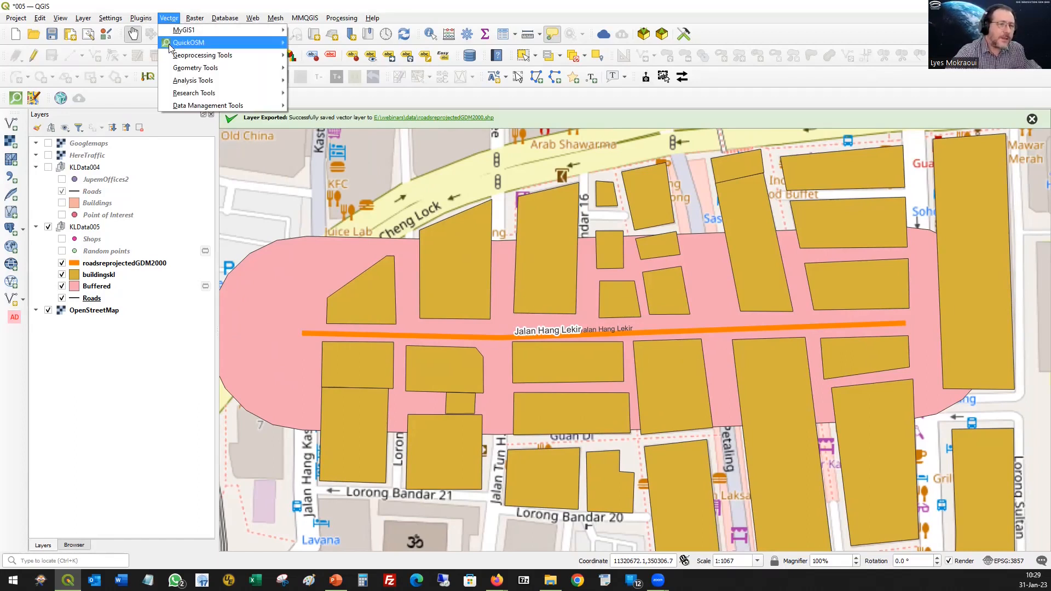
pyautogui.moveTo(188, 58)
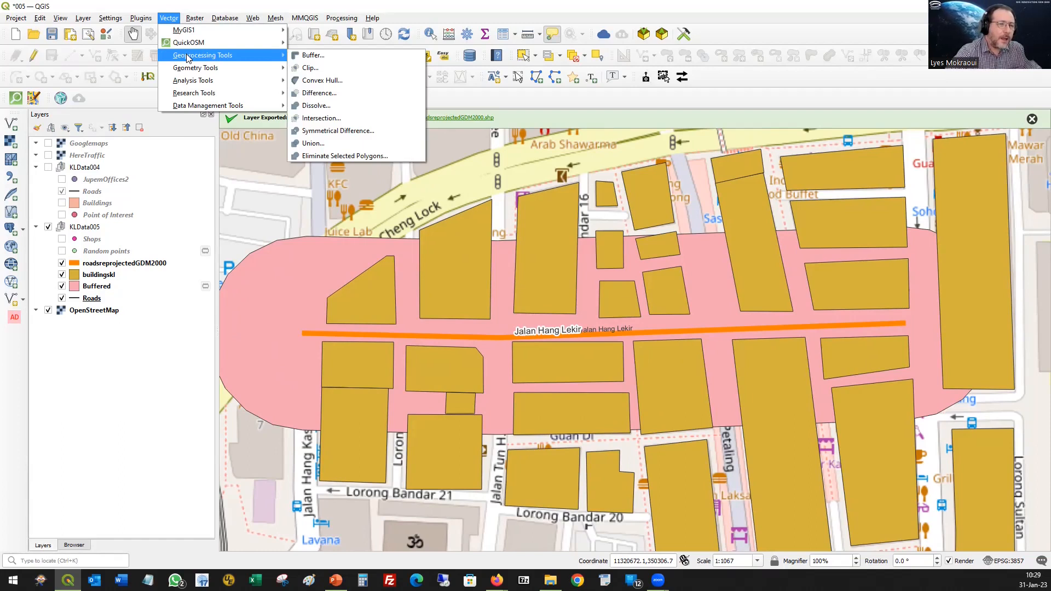
pyautogui.moveTo(200, 97)
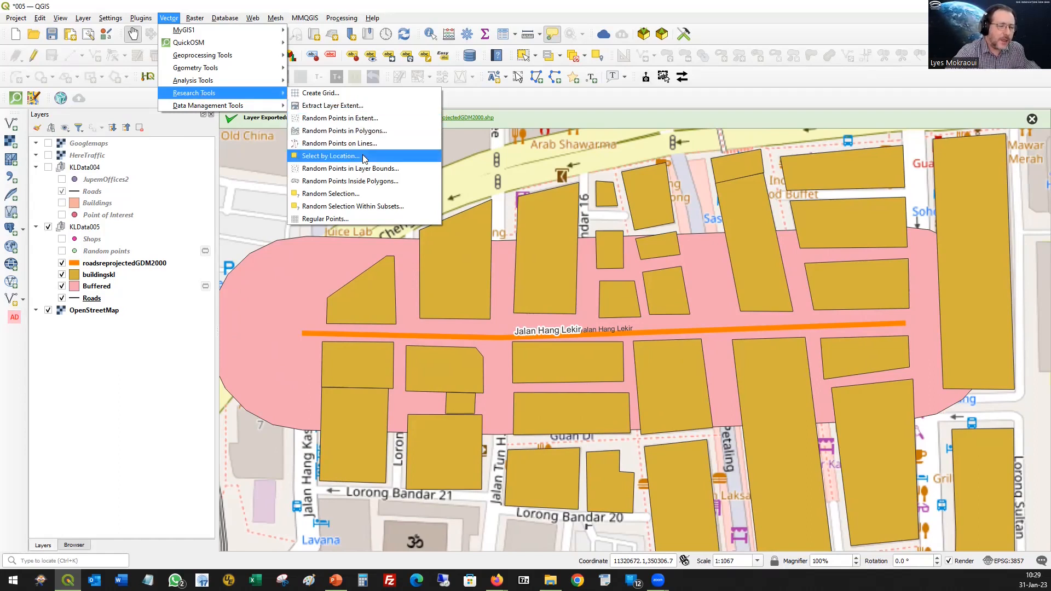
pyautogui.click(331, 156)
pyautogui.moveTo(447, 97); pyautogui.dragTo(592, 131)
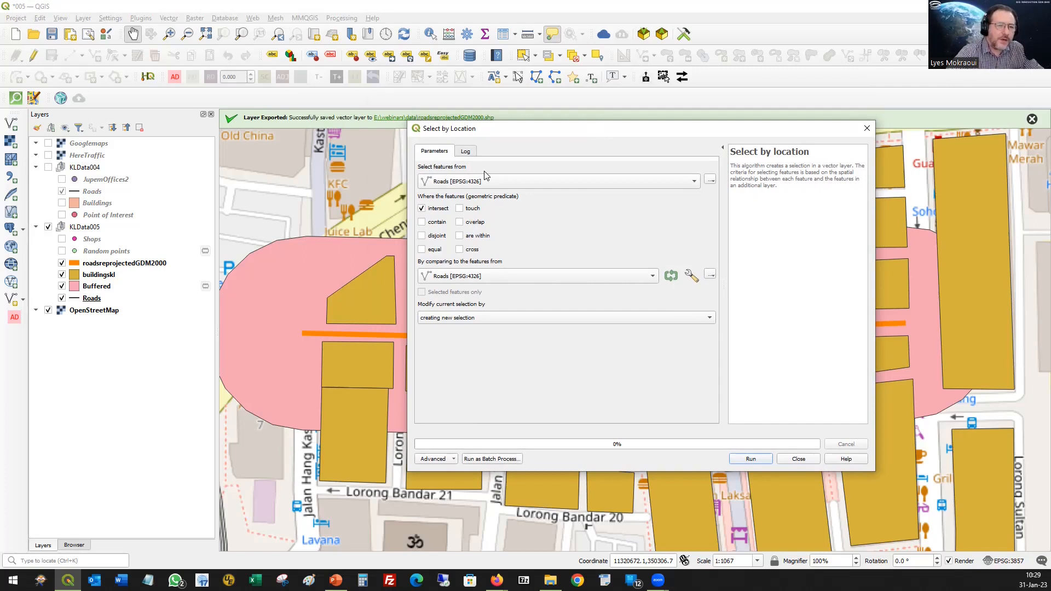
pyautogui.click(691, 186)
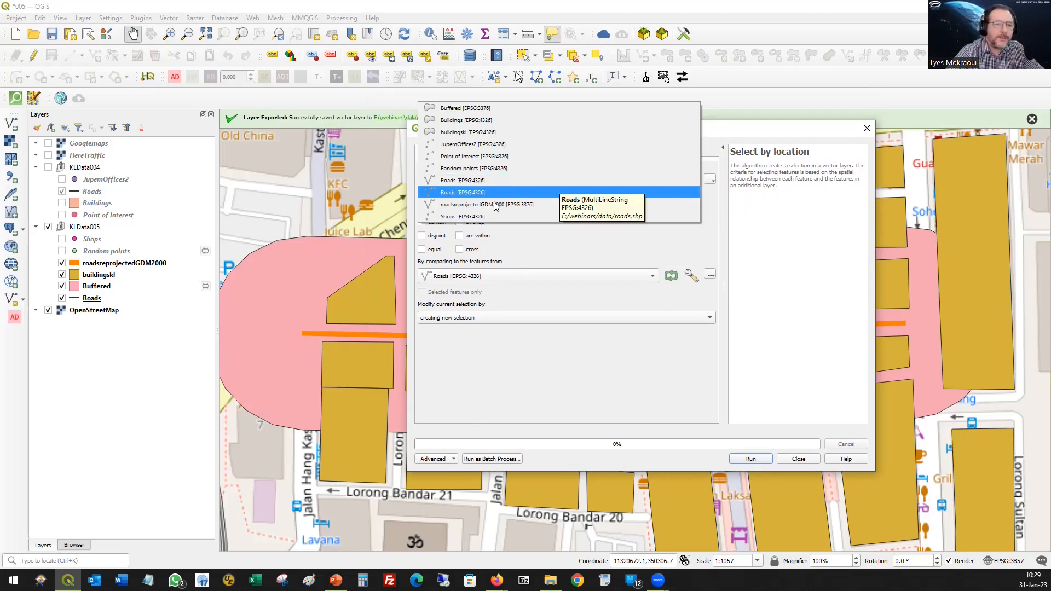
pyautogui.click(471, 132)
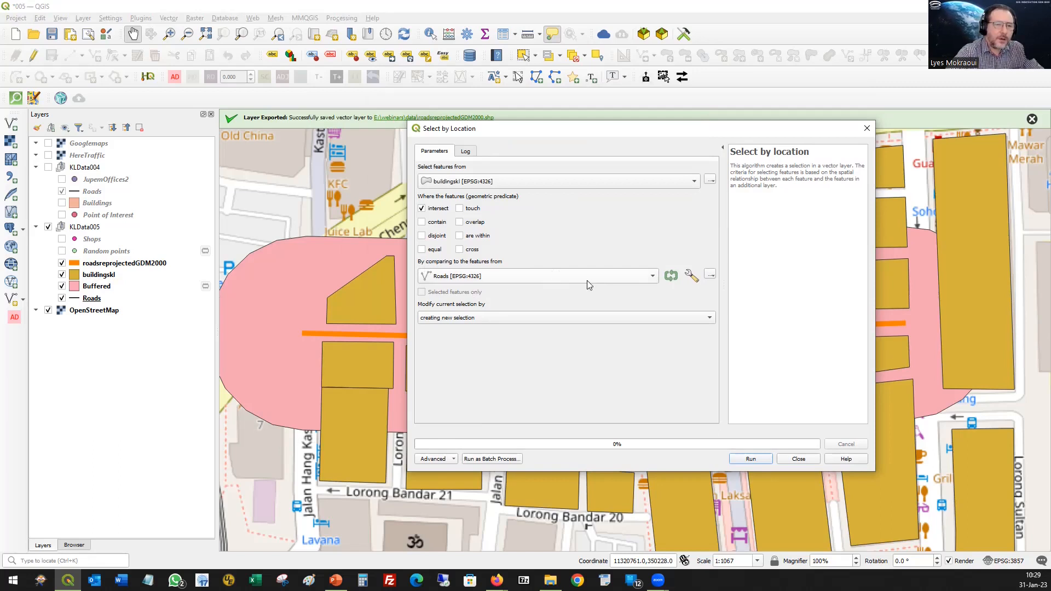
pyautogui.click(639, 280)
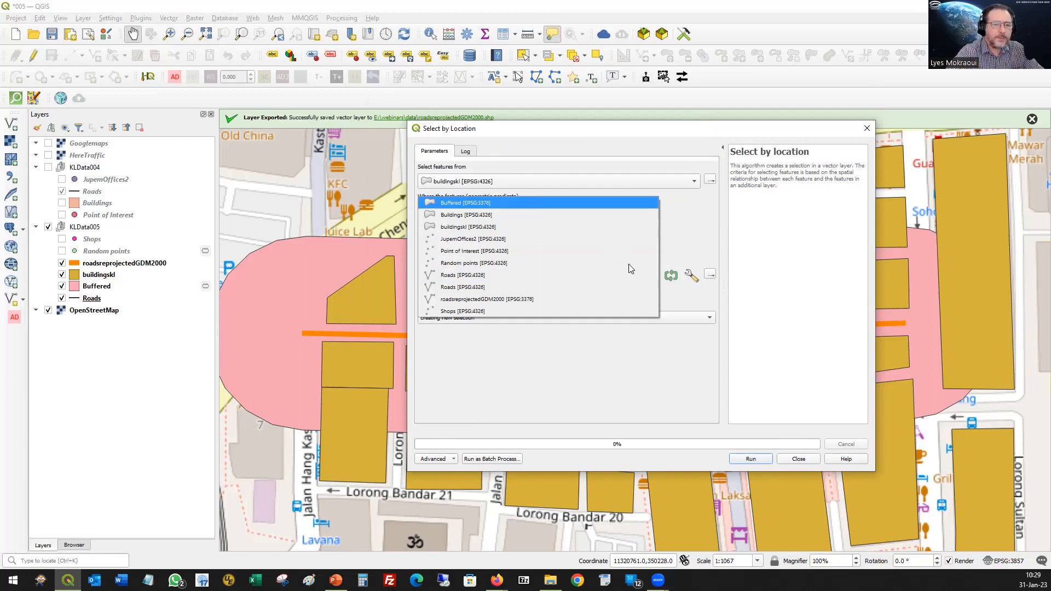
pyautogui.click(533, 203)
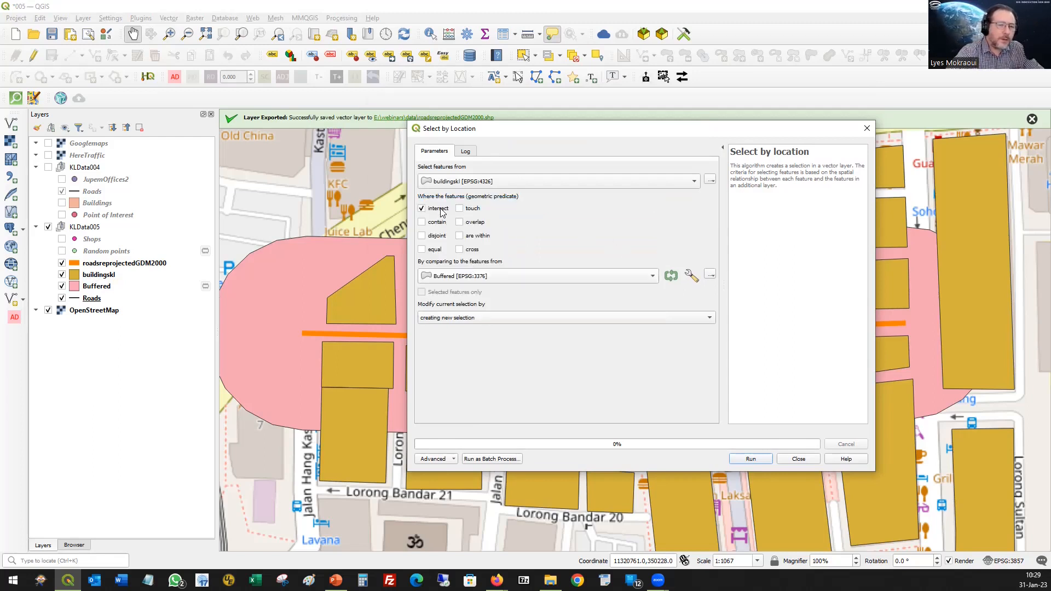
pyautogui.click(460, 209)
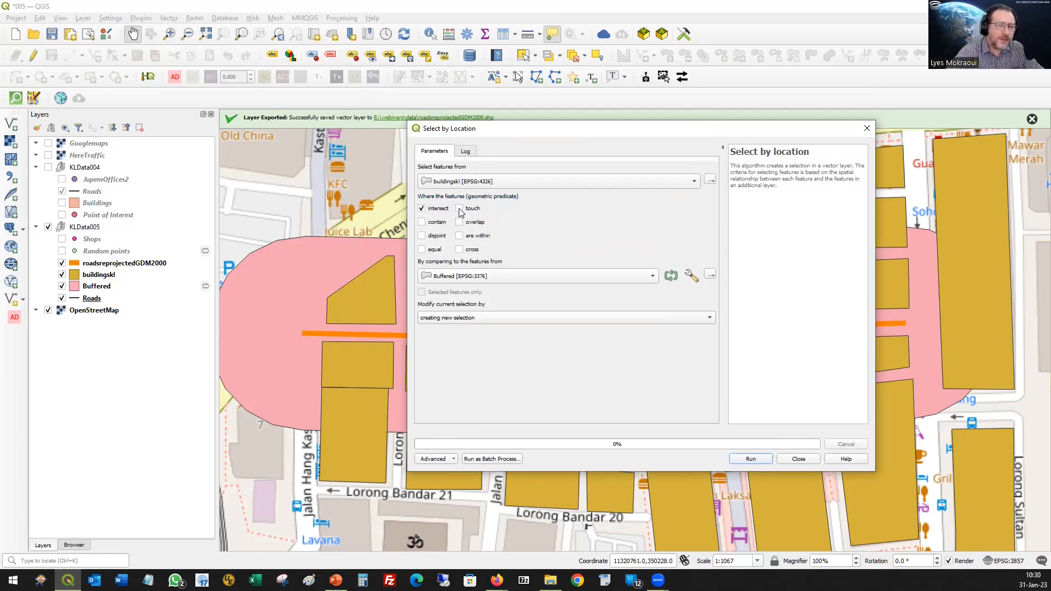
pyautogui.click(749, 461)
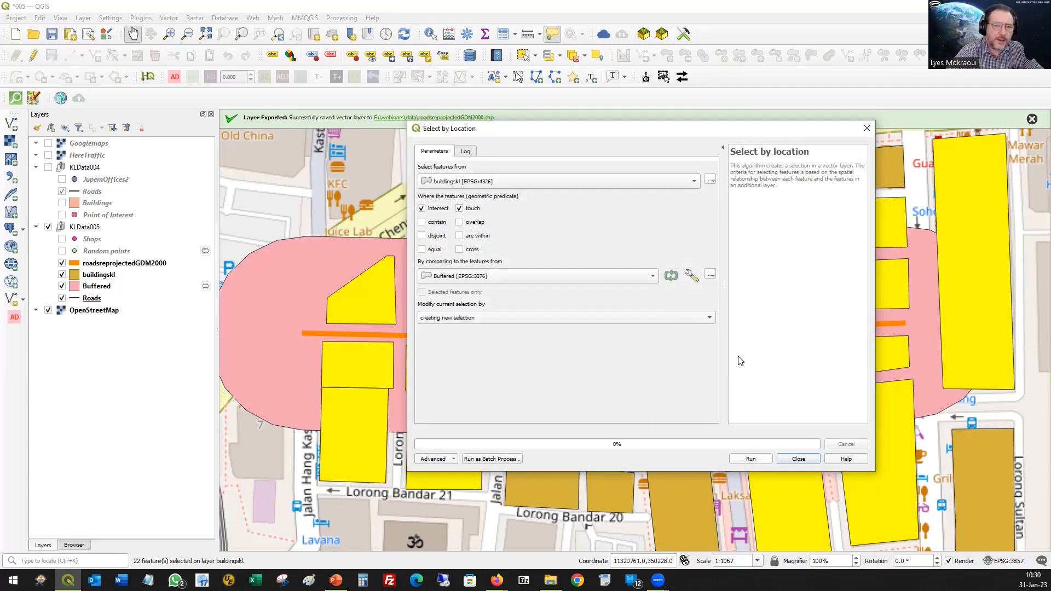
pyautogui.moveTo(765, 131); pyautogui.dragTo(697, 175)
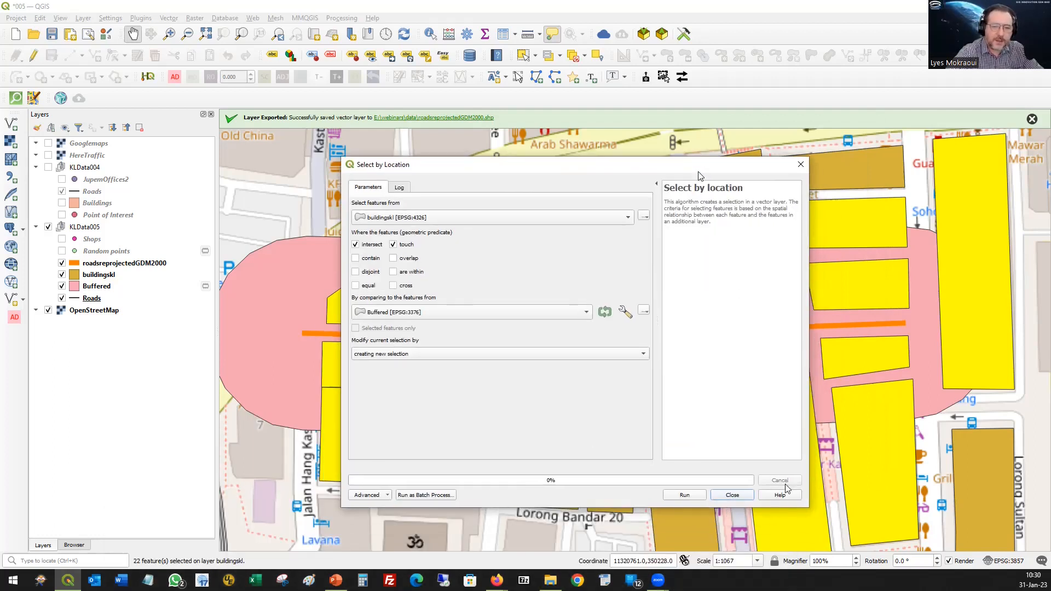
pyautogui.click(728, 497)
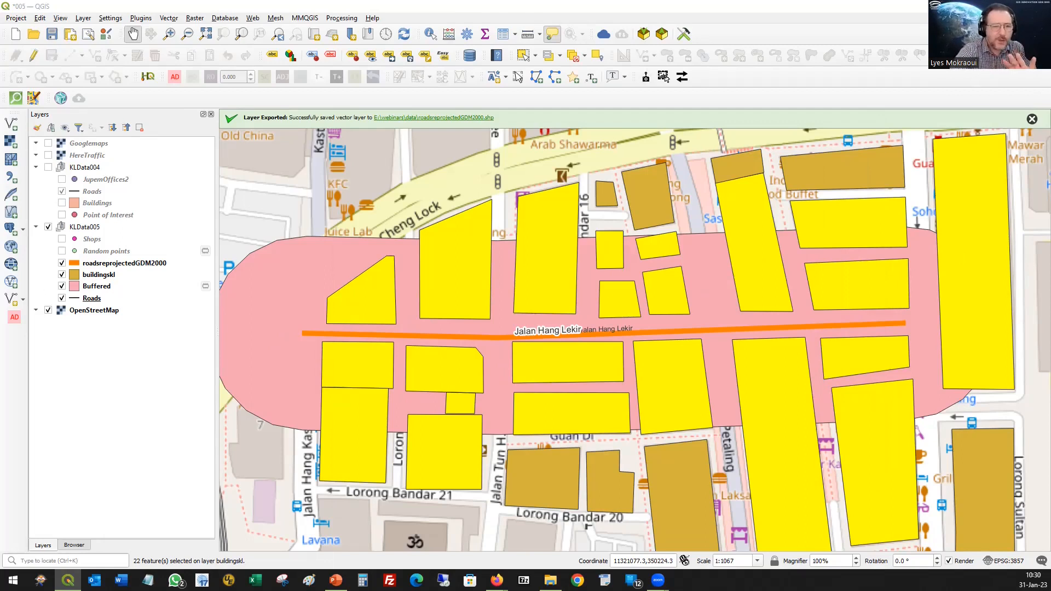
# Run Select by Location on buildingskl against the Buffered layer with contain as the only geometric predicate
pyautogui.click(664, 78)
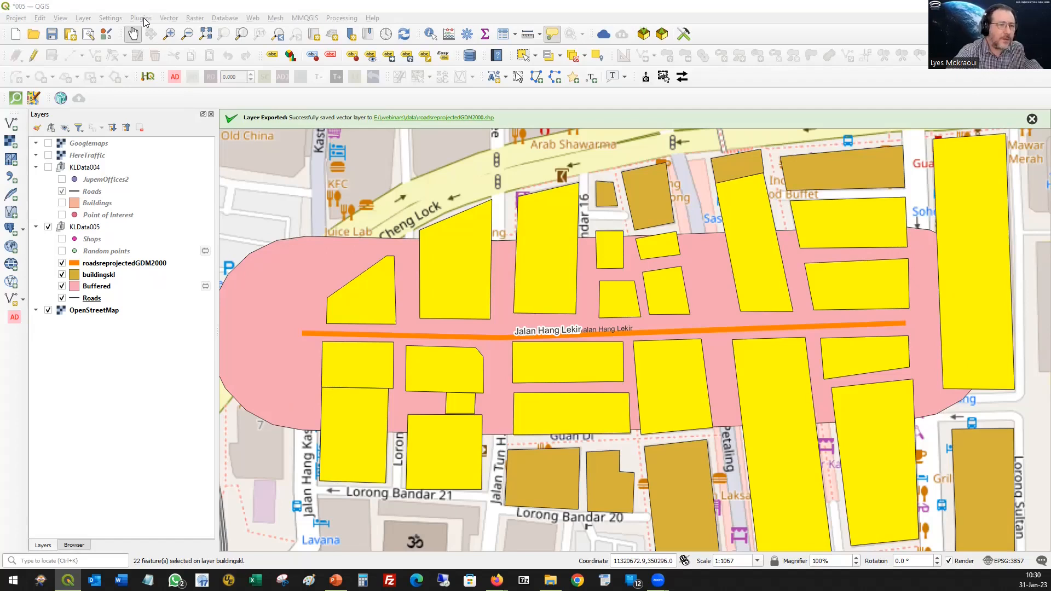
pyautogui.click(171, 22)
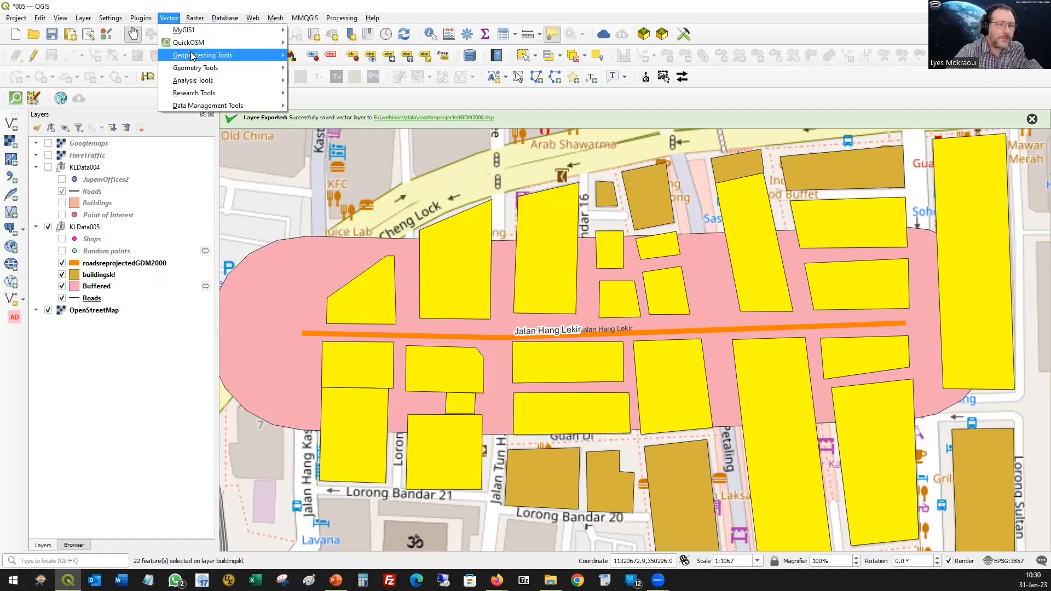
pyautogui.moveTo(193, 56)
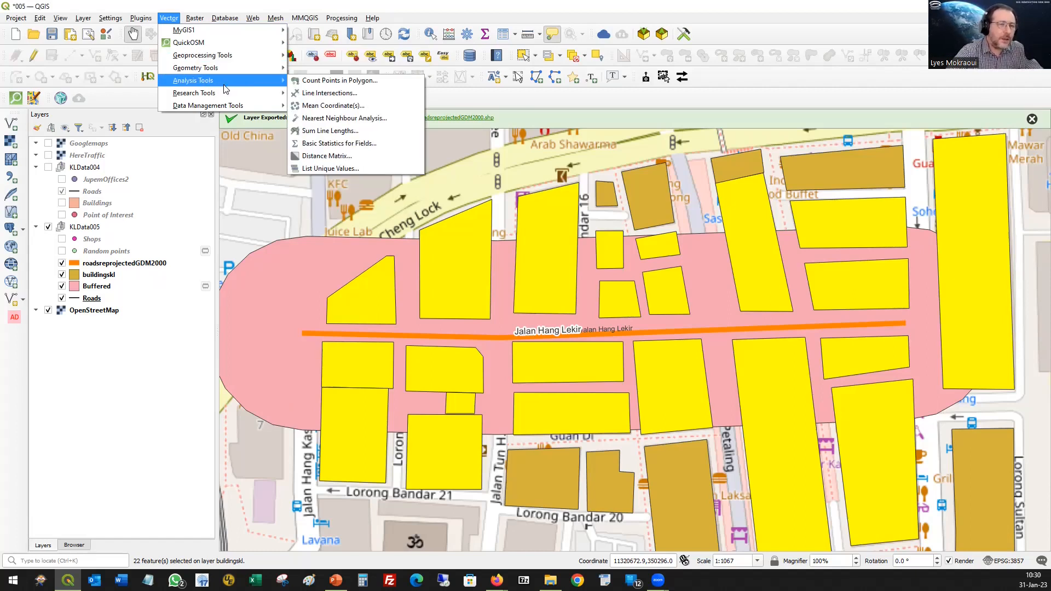
pyautogui.moveTo(257, 100)
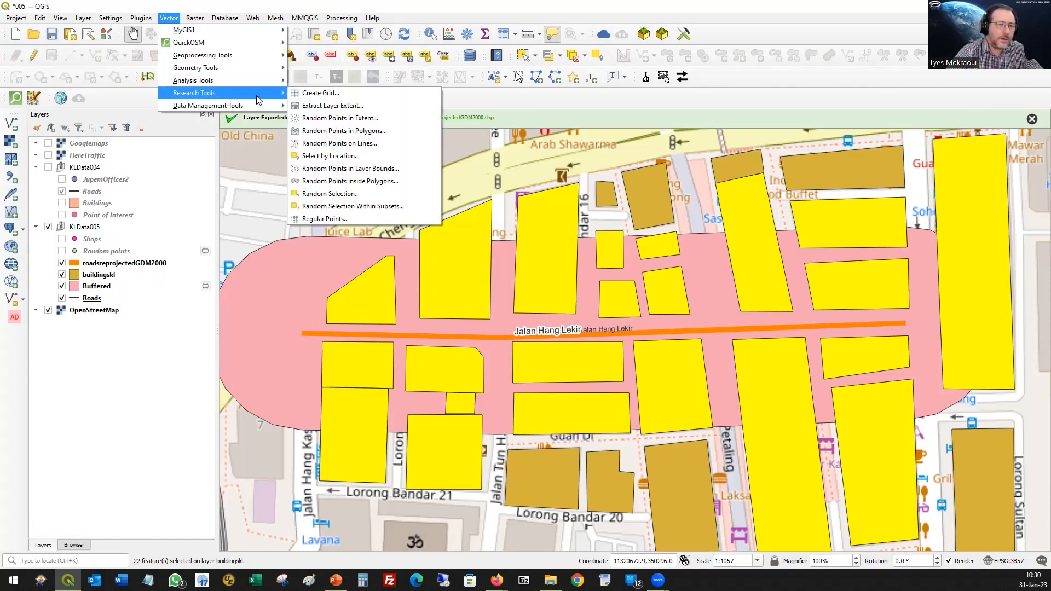
pyautogui.click(348, 155)
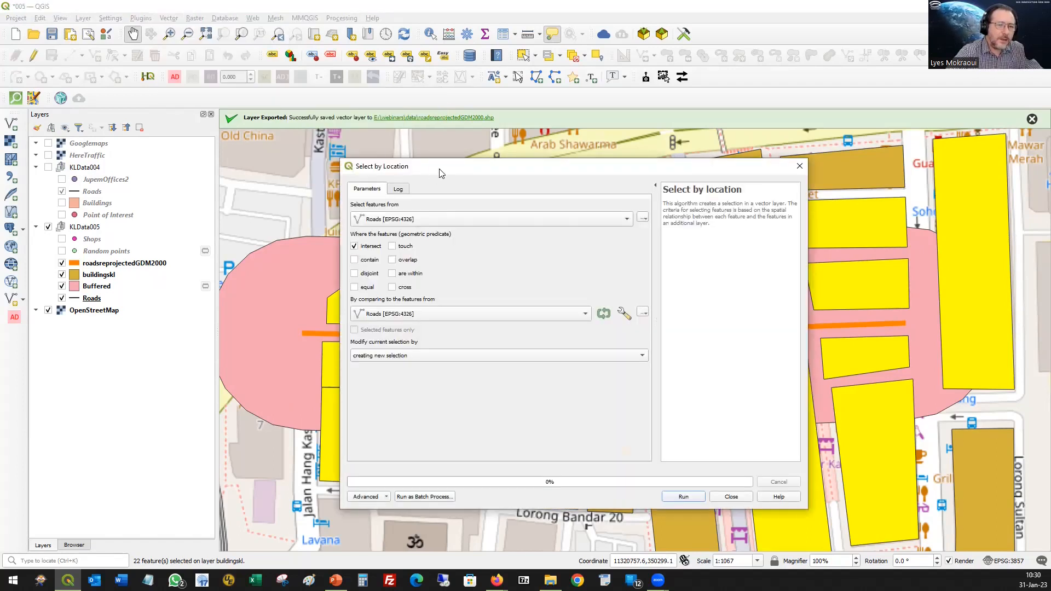
pyautogui.moveTo(444, 173); pyautogui.dragTo(416, 150)
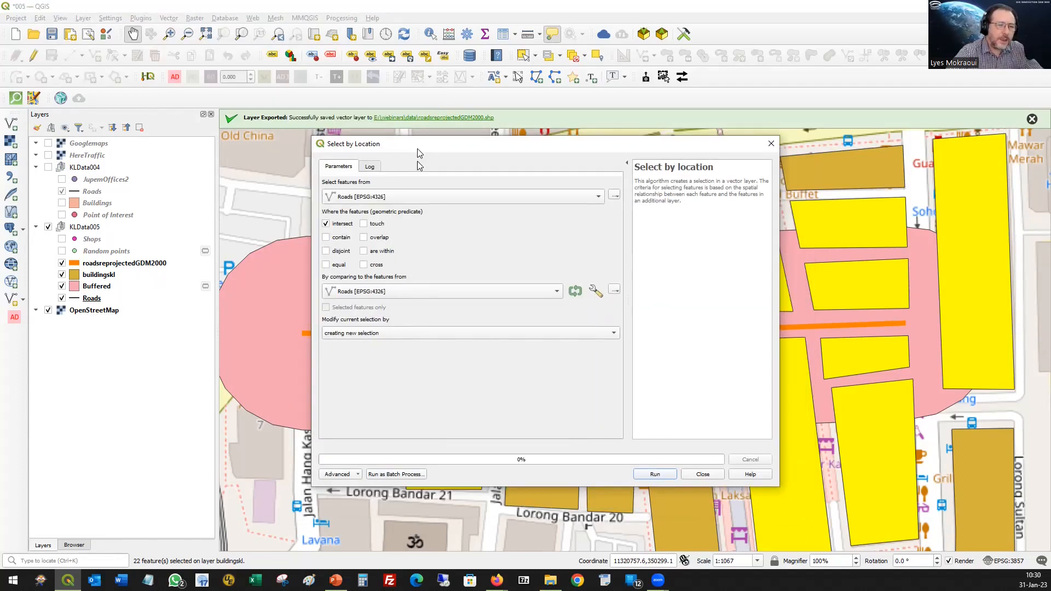
pyautogui.click(325, 224)
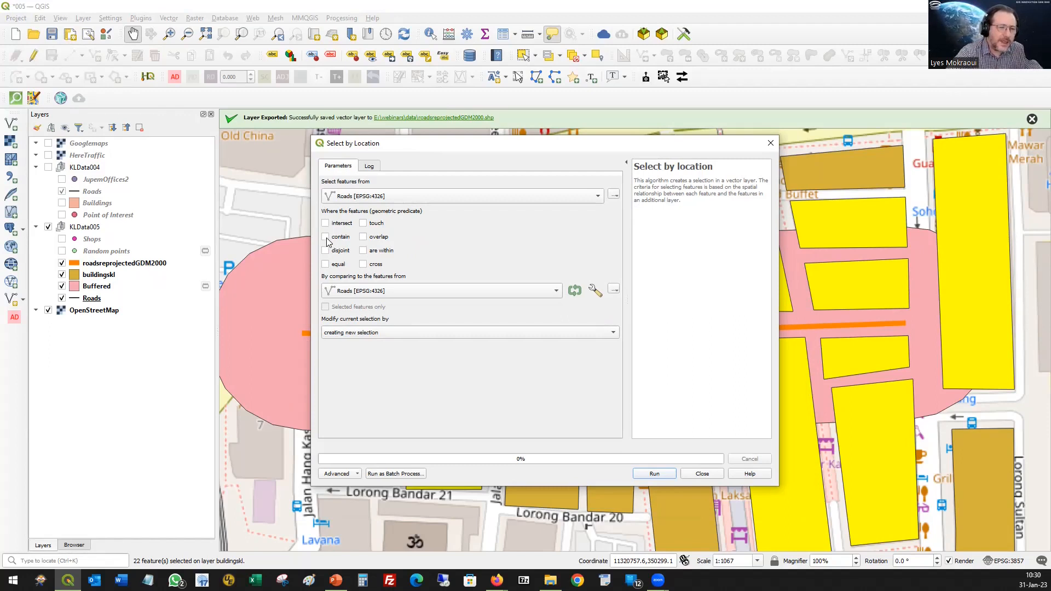
pyautogui.click(326, 238)
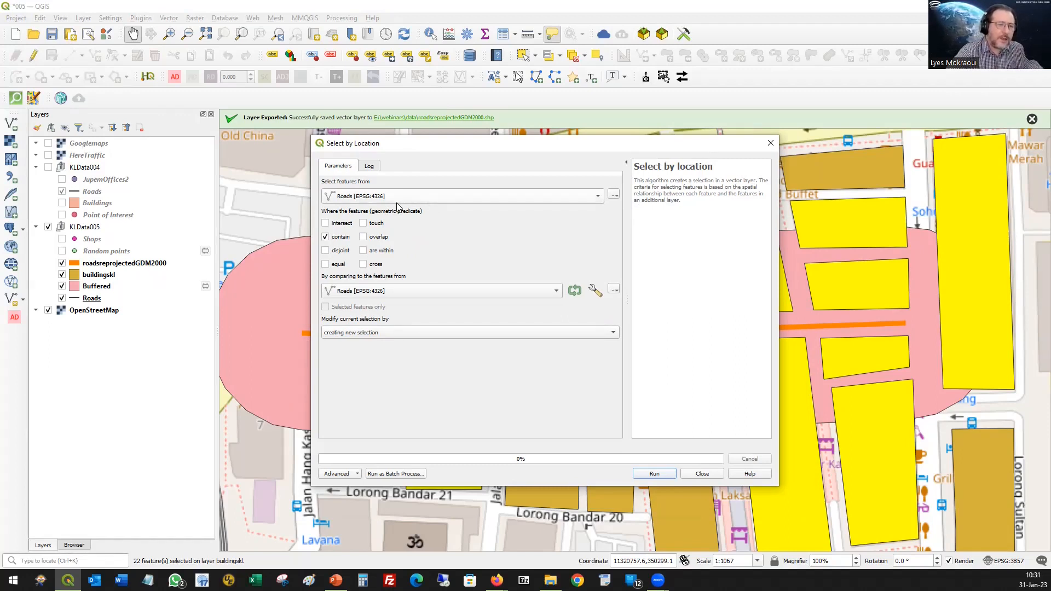
pyautogui.click(583, 197)
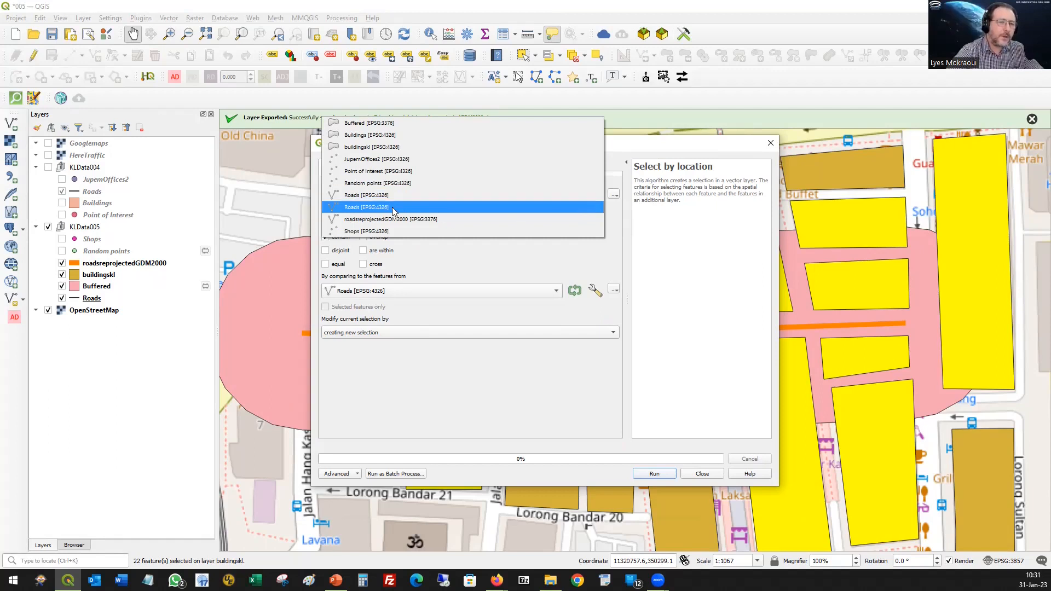
pyautogui.click(393, 148)
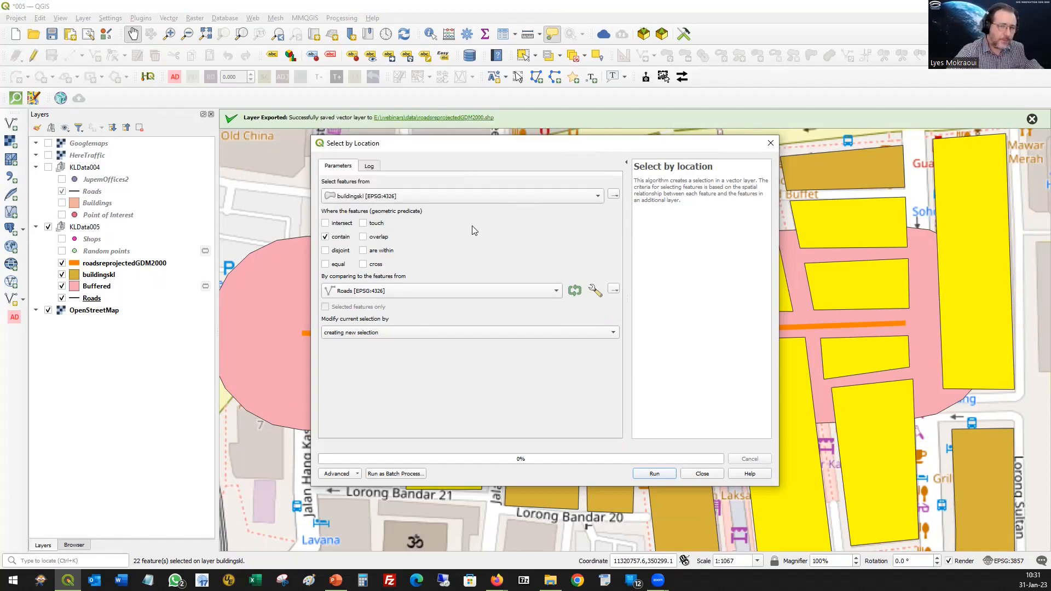
pyautogui.click(515, 294)
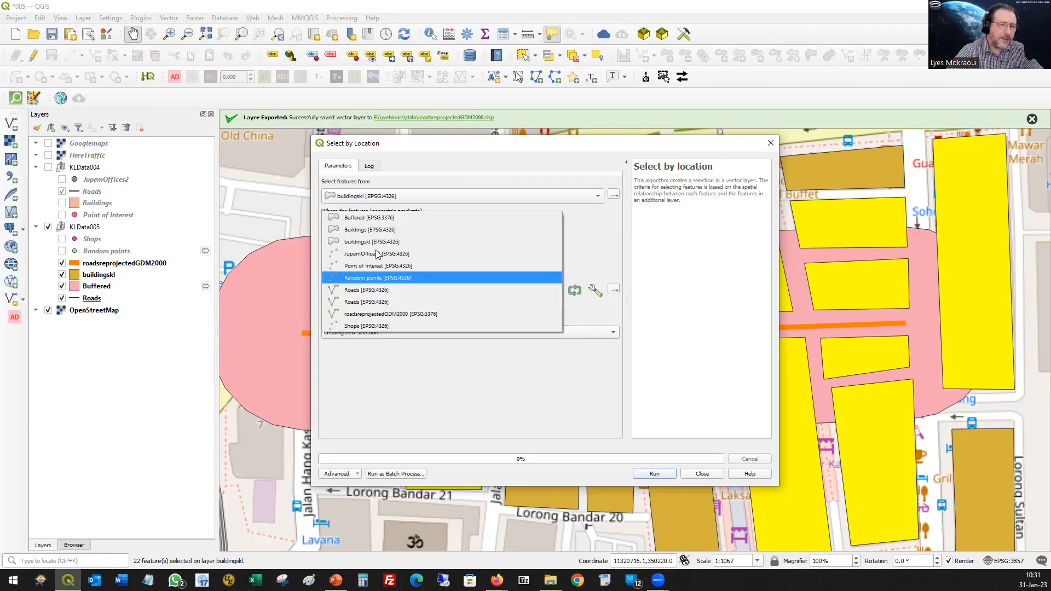
pyautogui.click(398, 218)
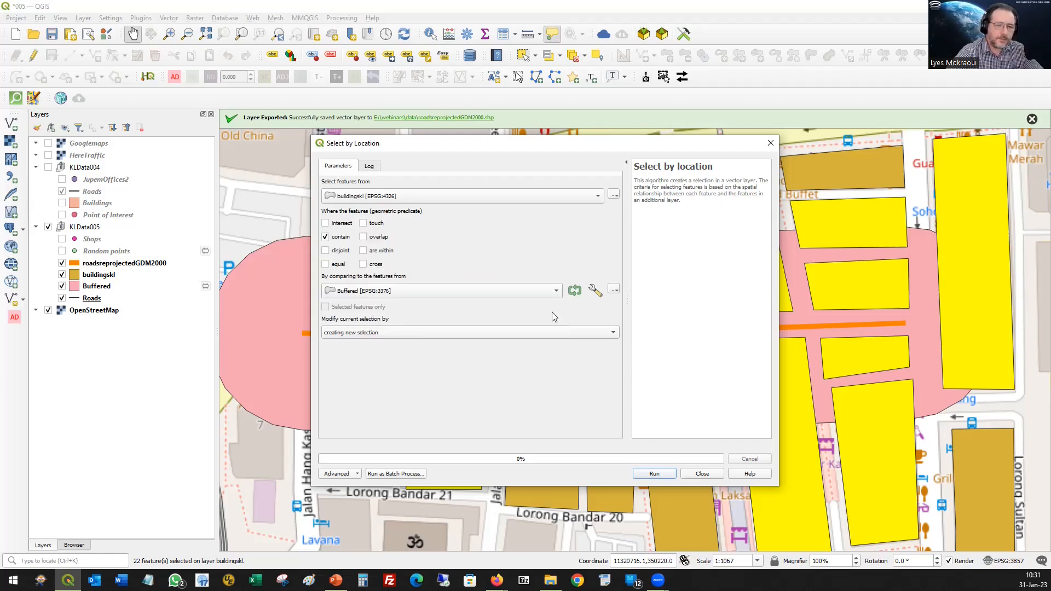
pyautogui.click(653, 474)
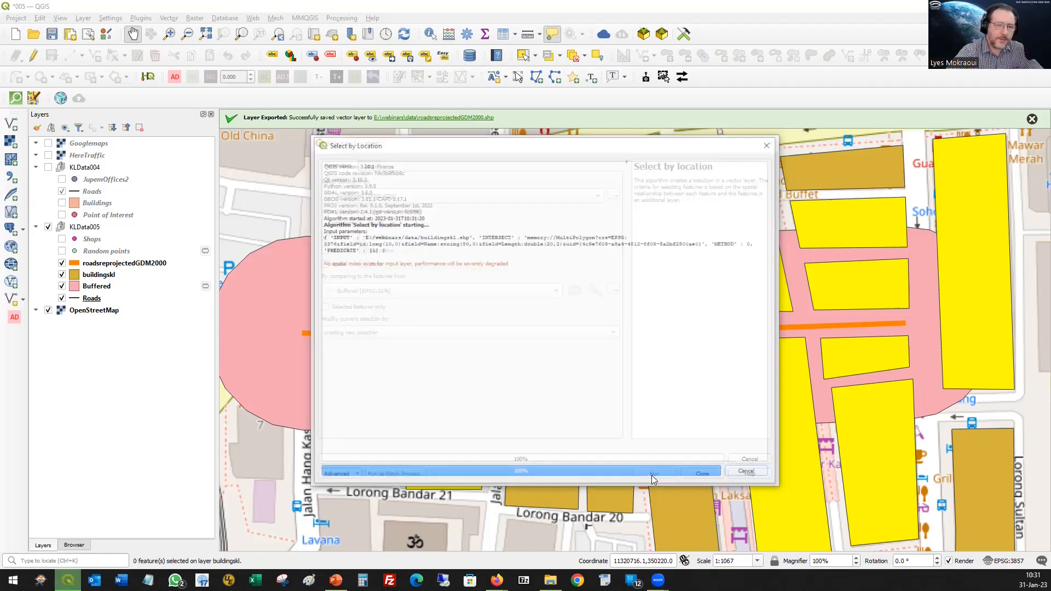
pyautogui.moveTo(581, 148); pyautogui.dragTo(570, 110)
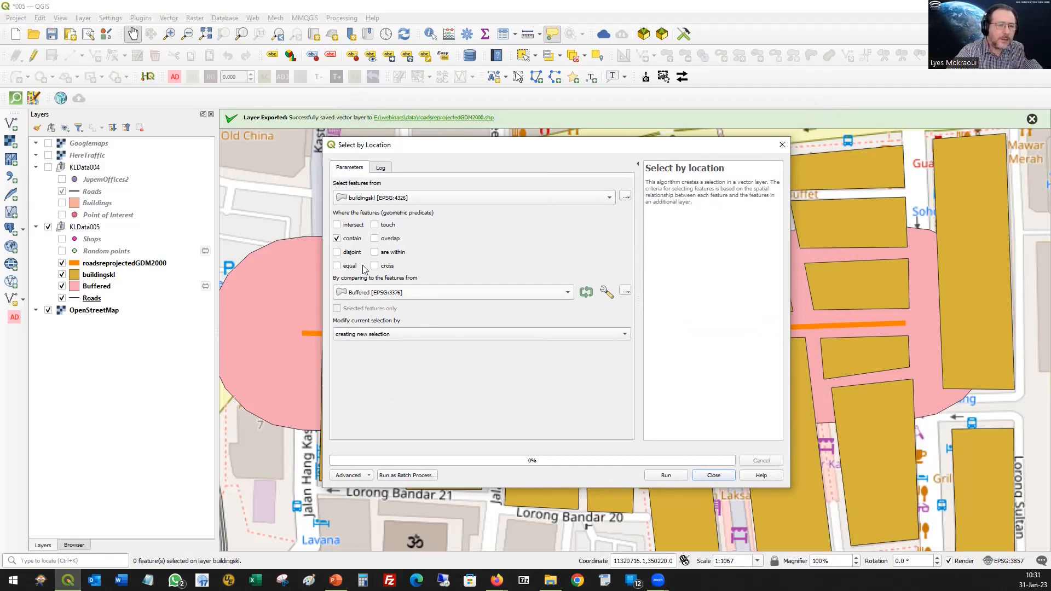
pyautogui.click(664, 475)
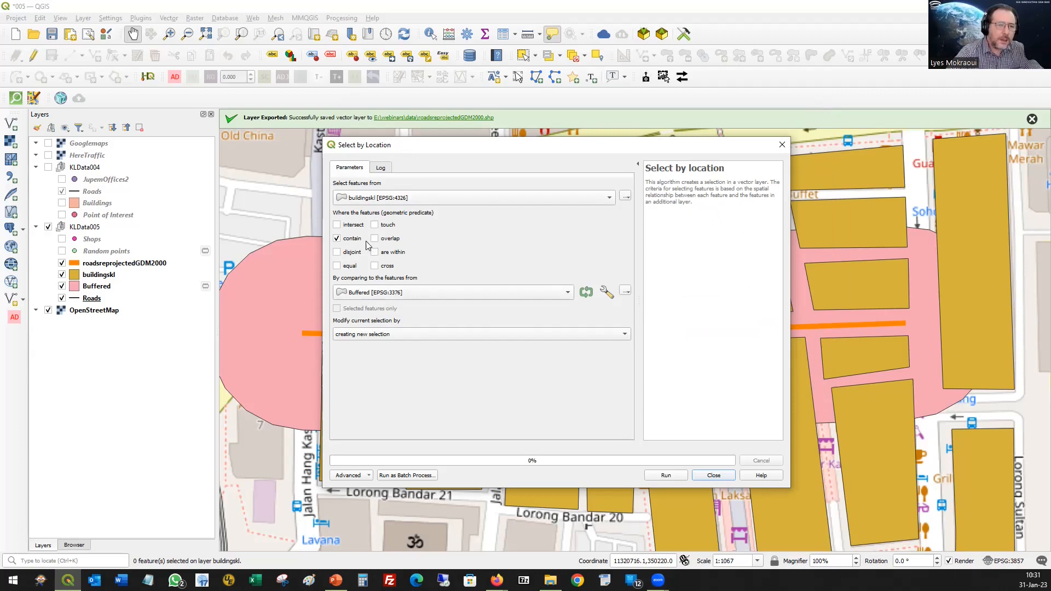
# Replace the contain predicate with are within, run the selection of buildingskl against Buffered, and close the tool
pyautogui.click(336, 239)
pyautogui.click(375, 252)
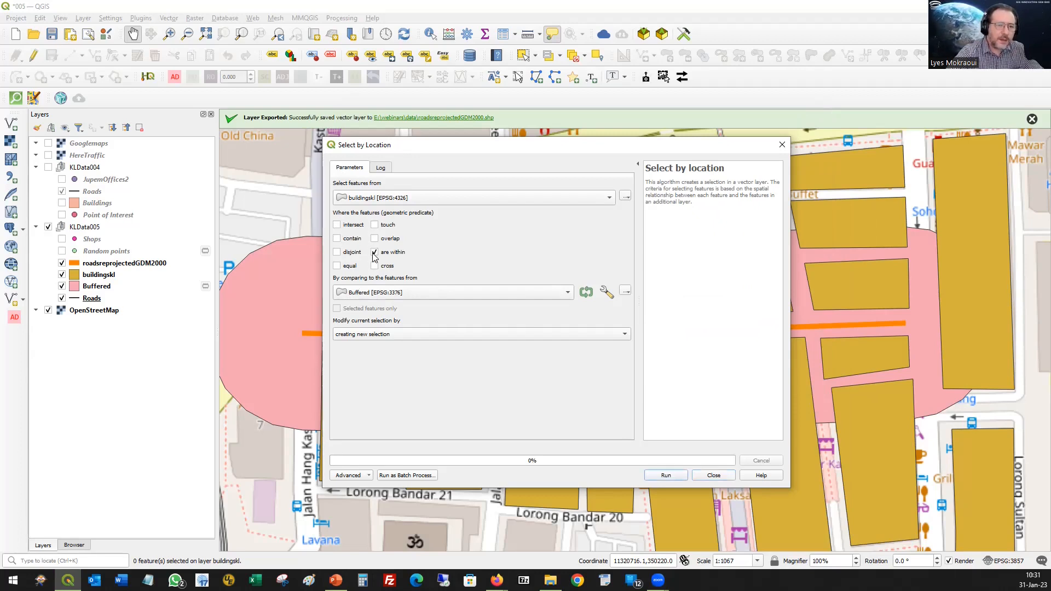
pyautogui.click(667, 475)
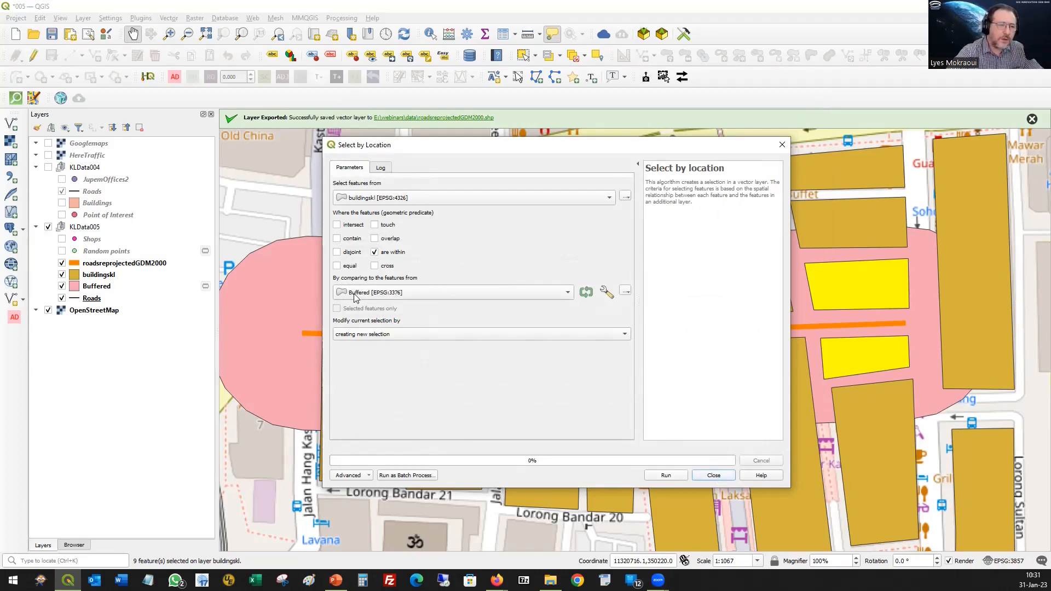
pyautogui.click(713, 476)
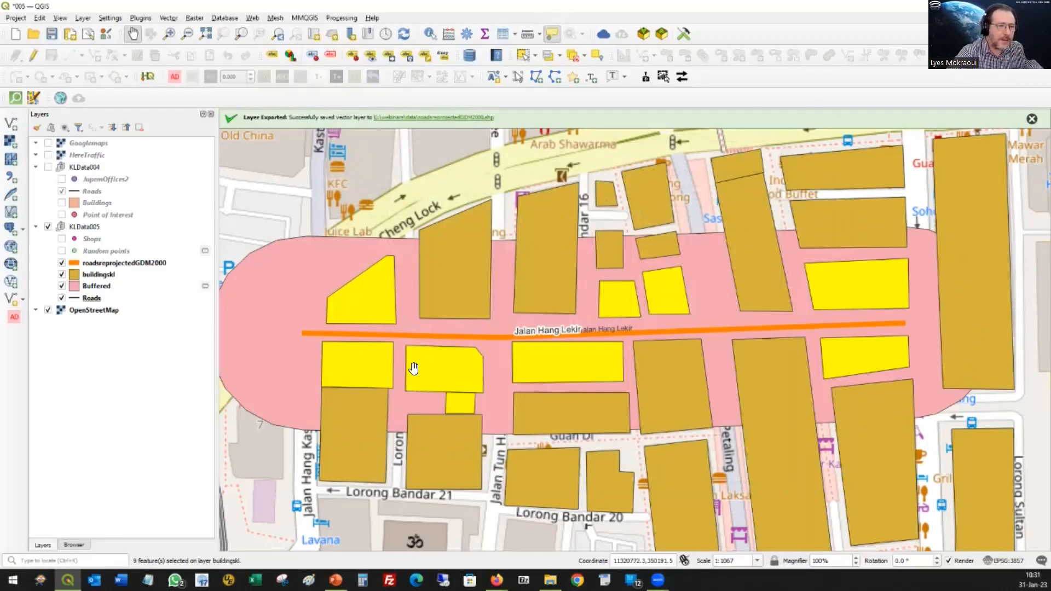
# Open the buildingskl attribute table and look through its rows for the selected features
pyautogui.click(115, 275)
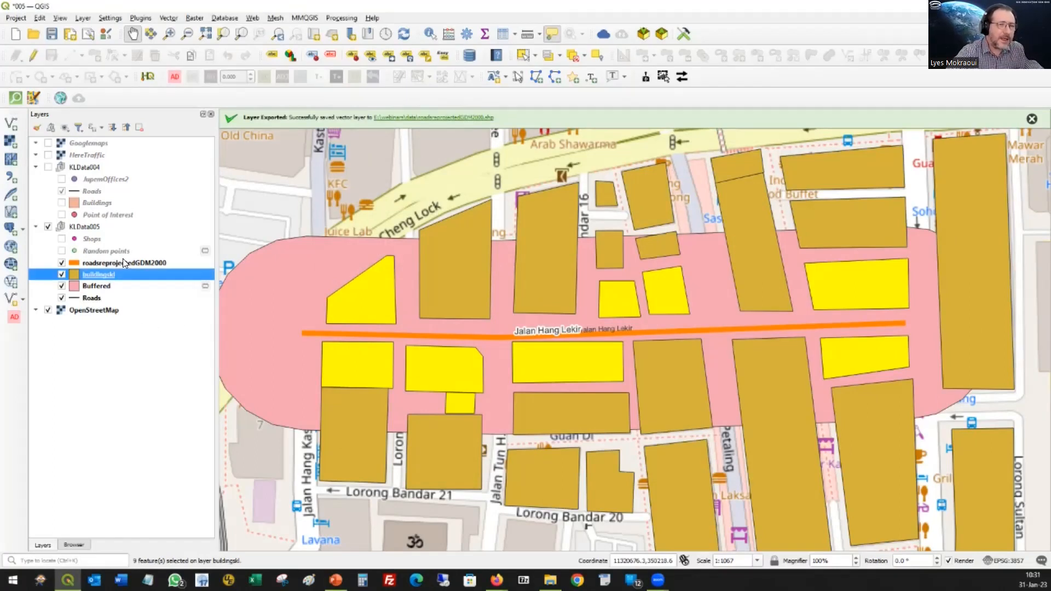
pyautogui.click(503, 34)
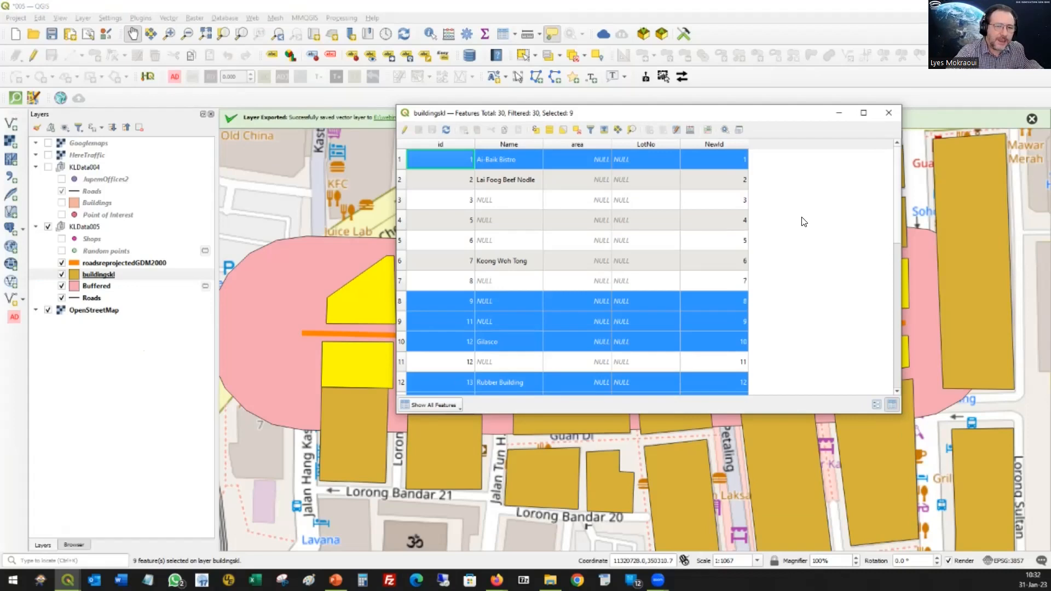
pyautogui.scroll(-2, 803, 221)
pyautogui.scroll(-2, 803, 221)
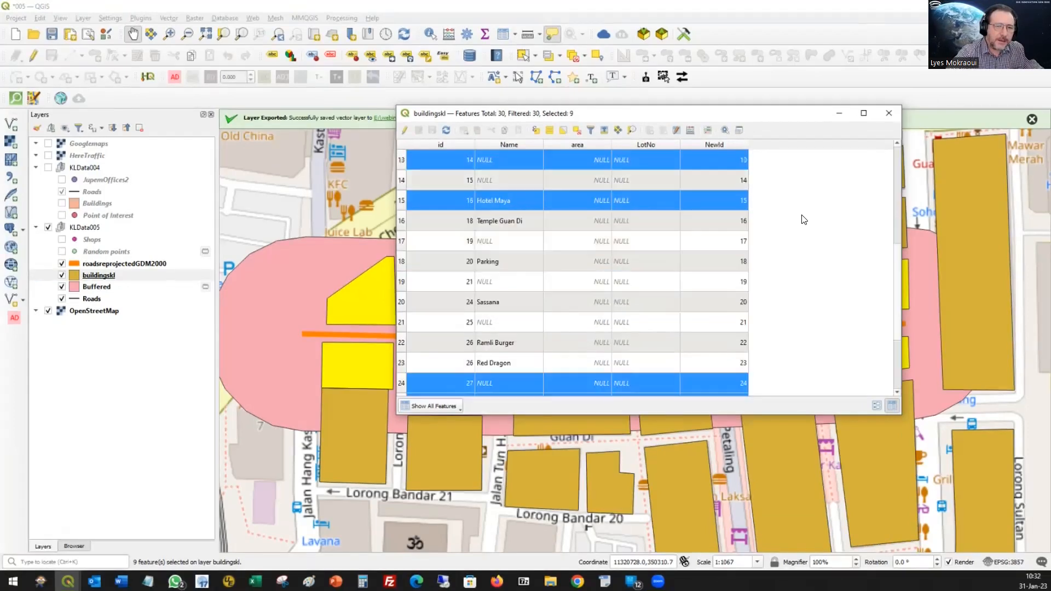
pyautogui.scroll(-2, 803, 222)
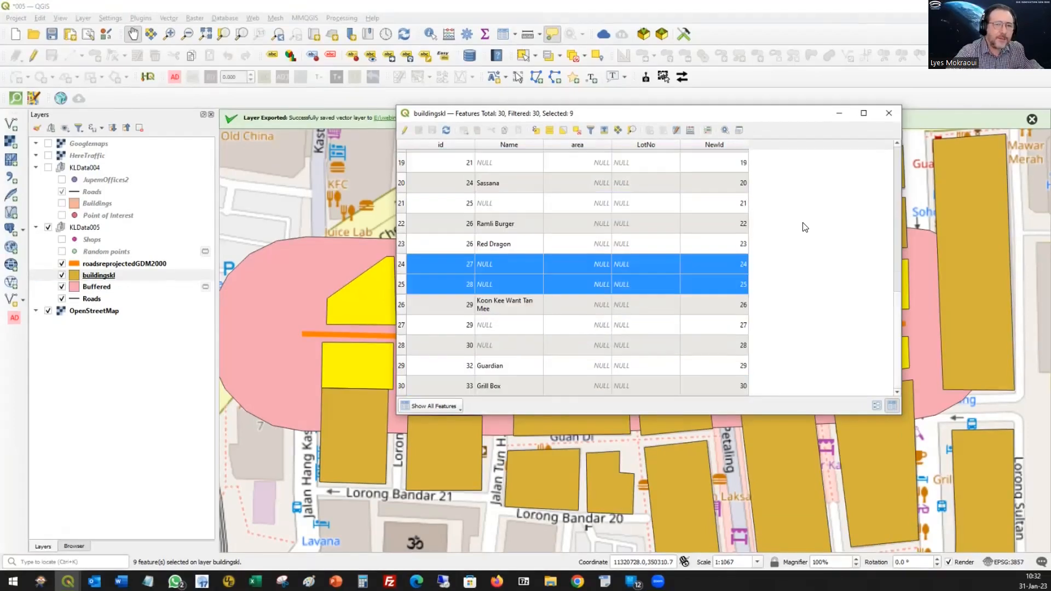
pyautogui.scroll(5, 804, 227)
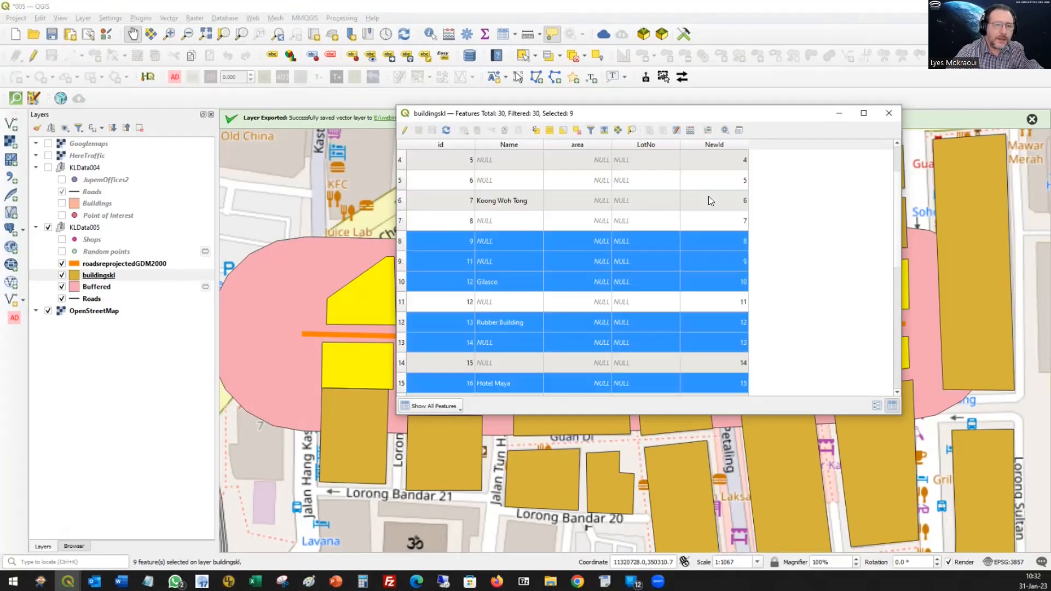
# Move the selected features to the top of the buildingskl attribute table and minimize the table
pyautogui.scroll(1, 709, 200)
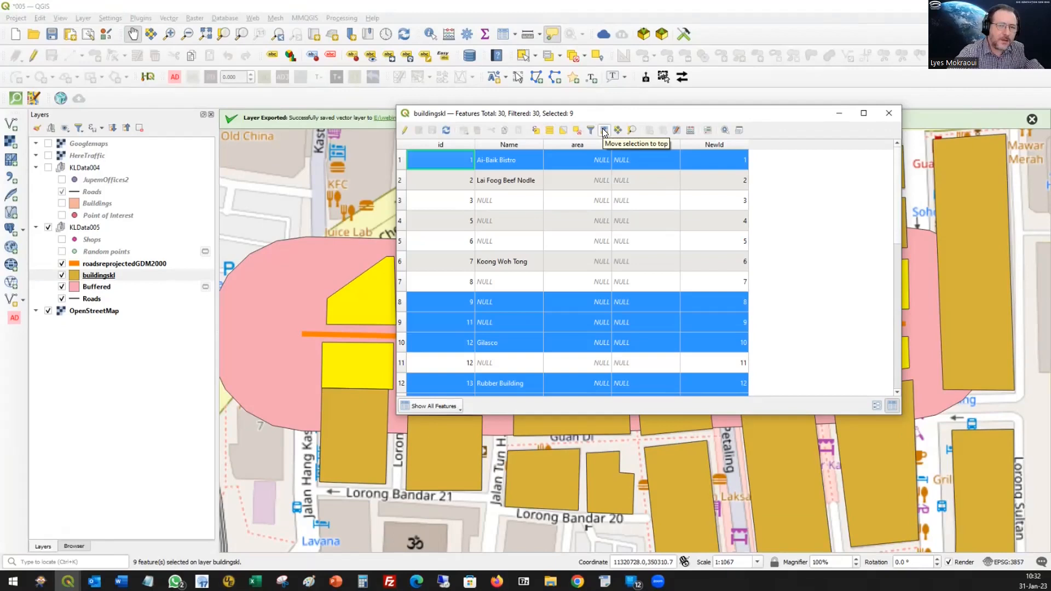
pyautogui.hotkey('ctrl', 't')
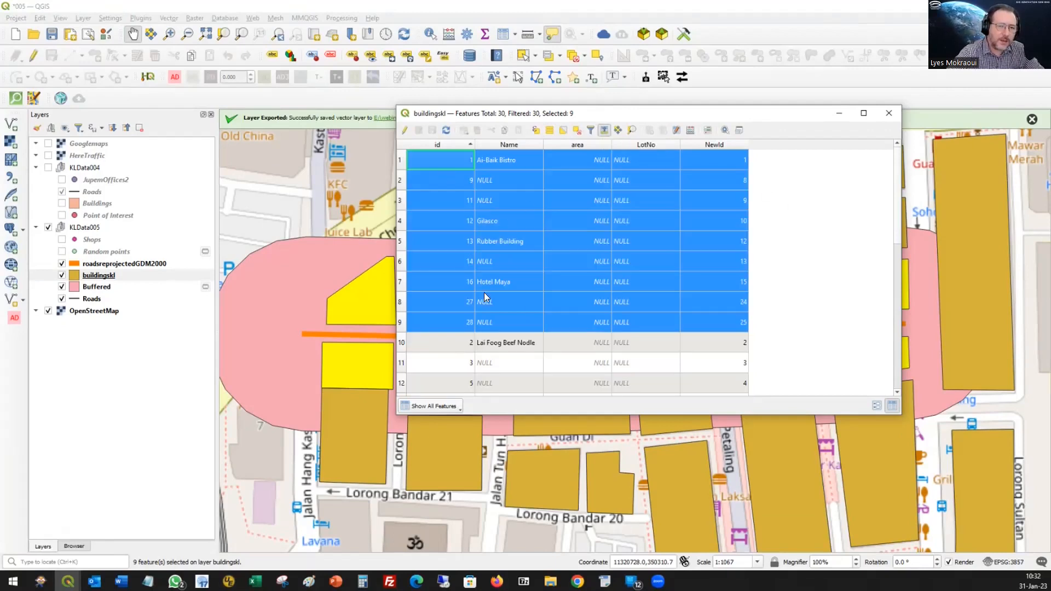
pyautogui.click(841, 114)
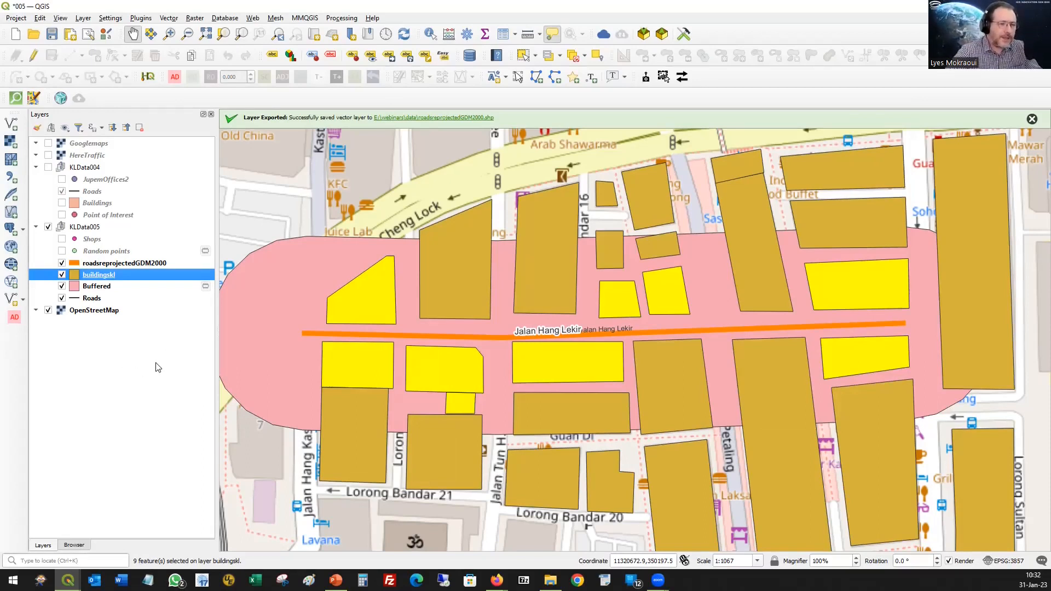
# Show the Shops layer in KLData005 and clear the feature selection on buildingskl
pyautogui.click(62, 240)
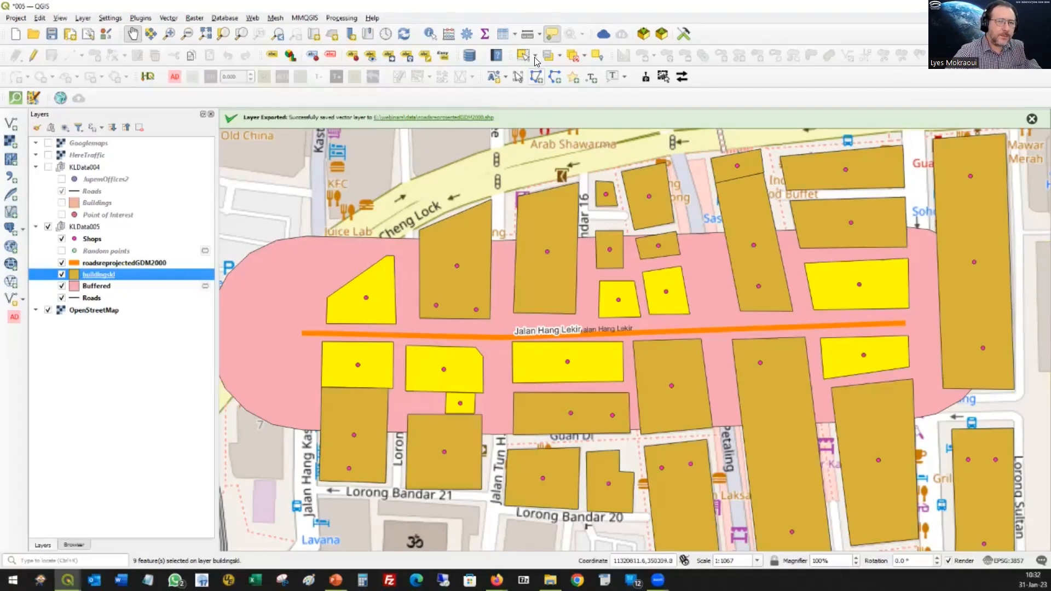
pyautogui.click(571, 56)
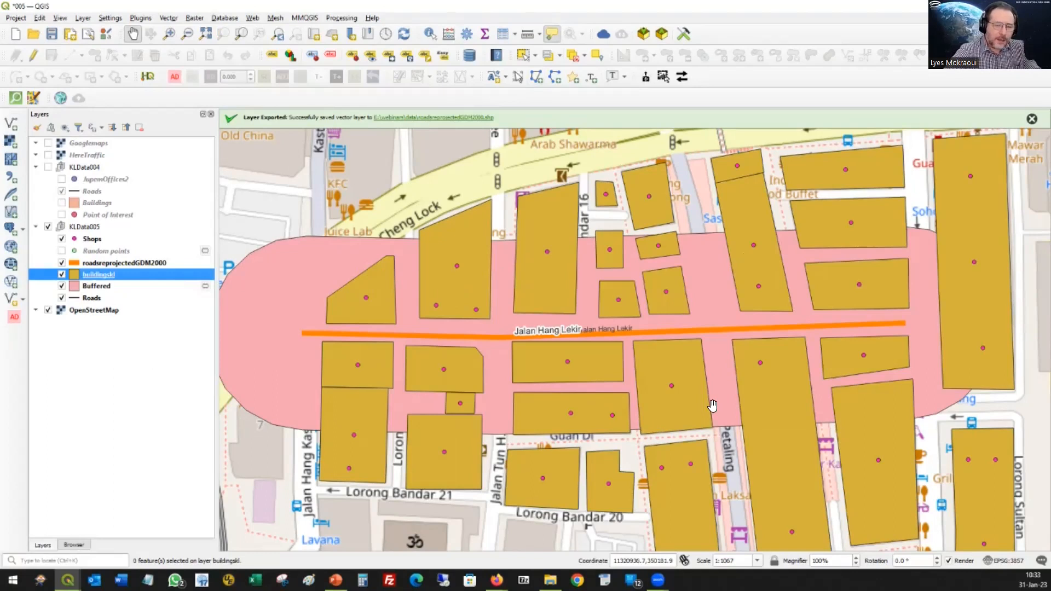
pyautogui.moveTo(863, 359); pyautogui.dragTo(801, 327)
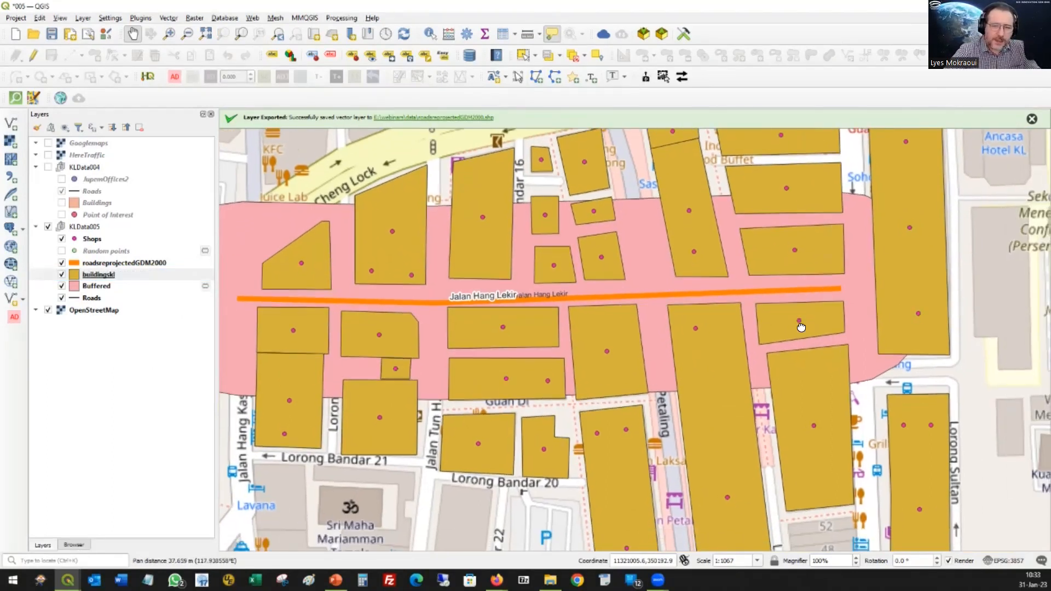
pyautogui.scroll(-2, 775, 348)
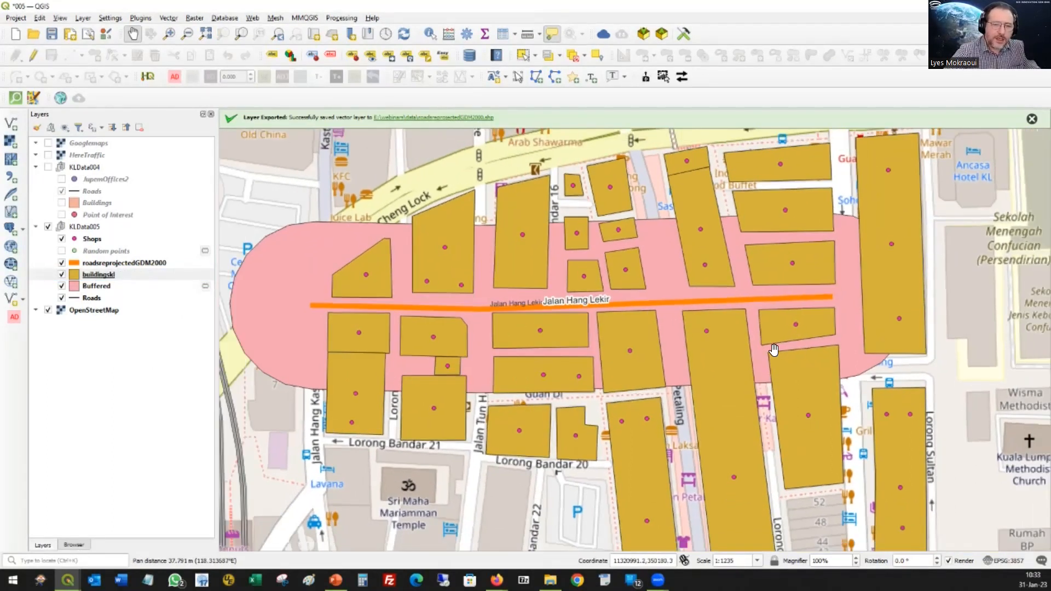
pyautogui.scroll(-1, 774, 350)
pyautogui.moveTo(738, 433); pyautogui.dragTo(727, 400)
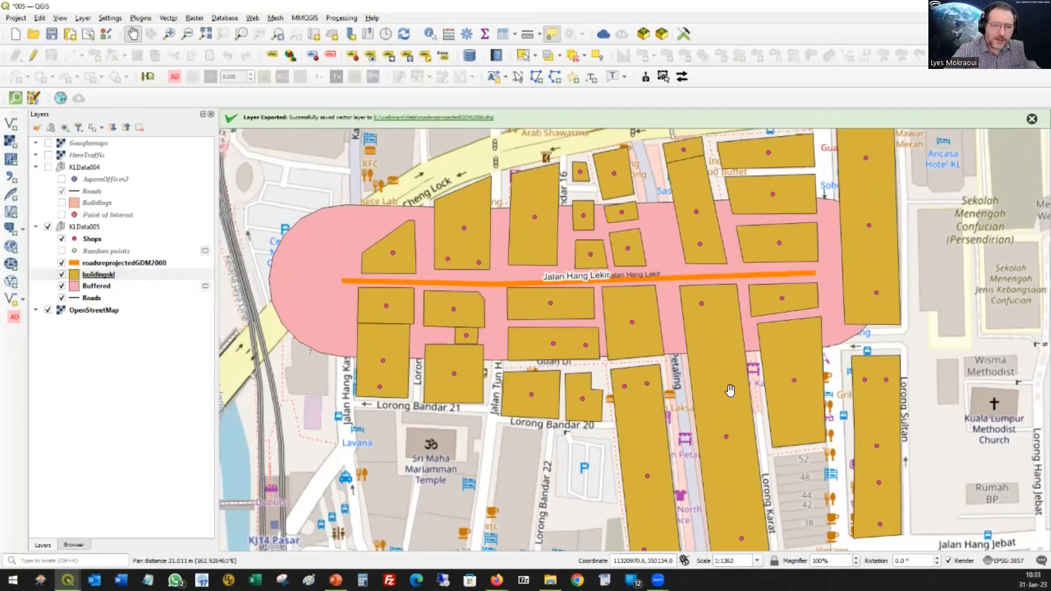
pyautogui.scroll(-2, 731, 390)
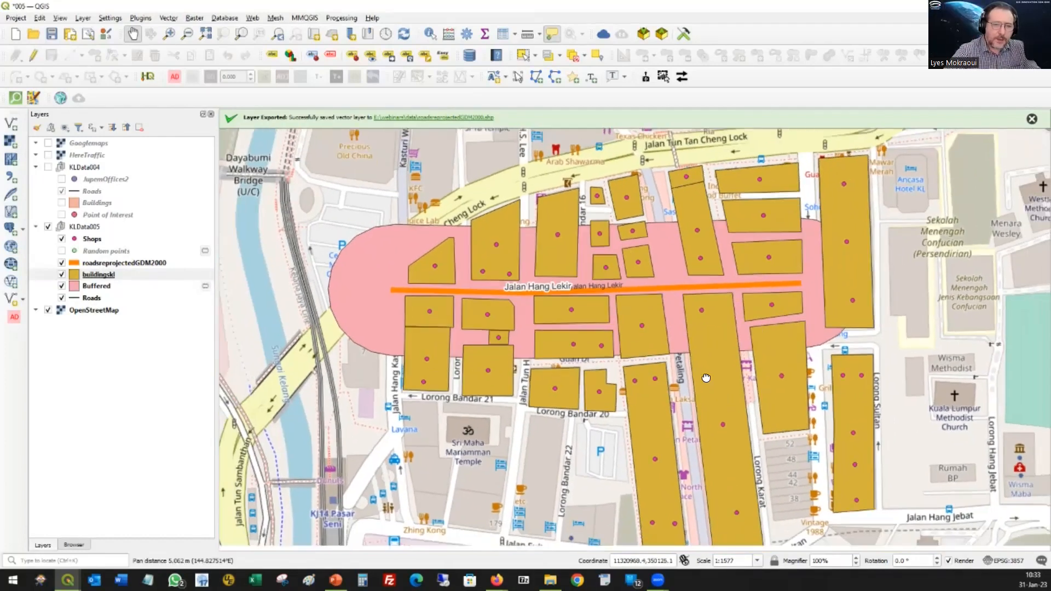
pyautogui.moveTo(706, 378); pyautogui.dragTo(684, 350)
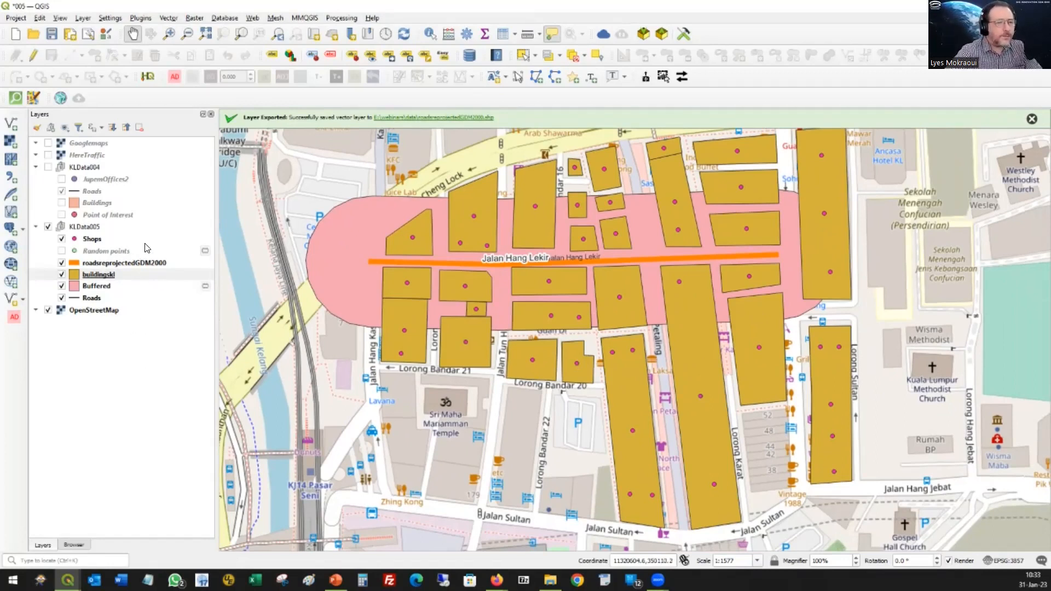
# Run Count Points in Polygon with buildingskl as polygons and Shops as points, saving counts to NUMPOINTS in a temporary layer
pyautogui.click(170, 20)
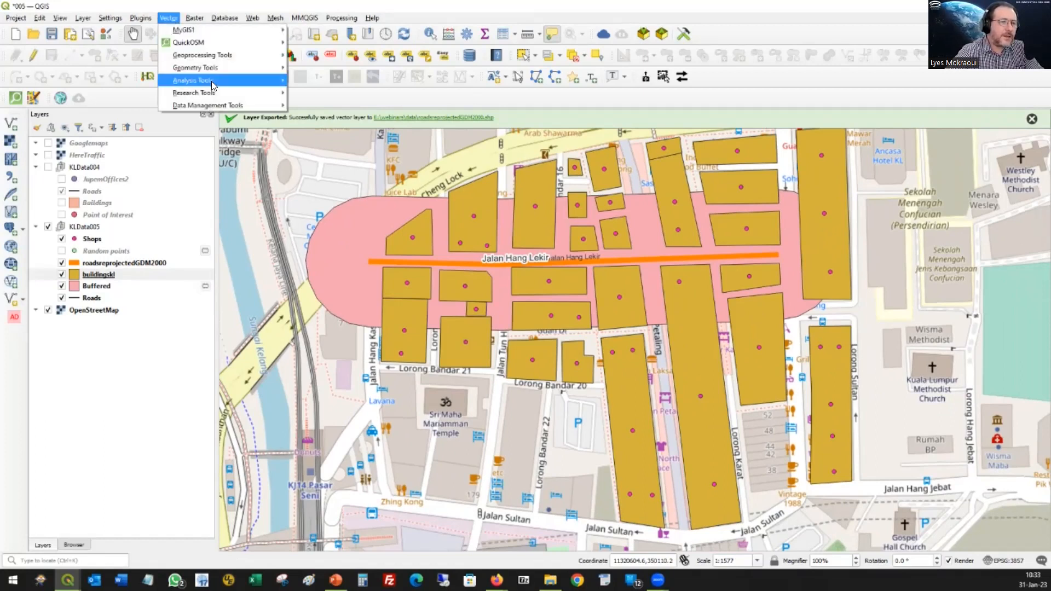
pyautogui.moveTo(213, 85)
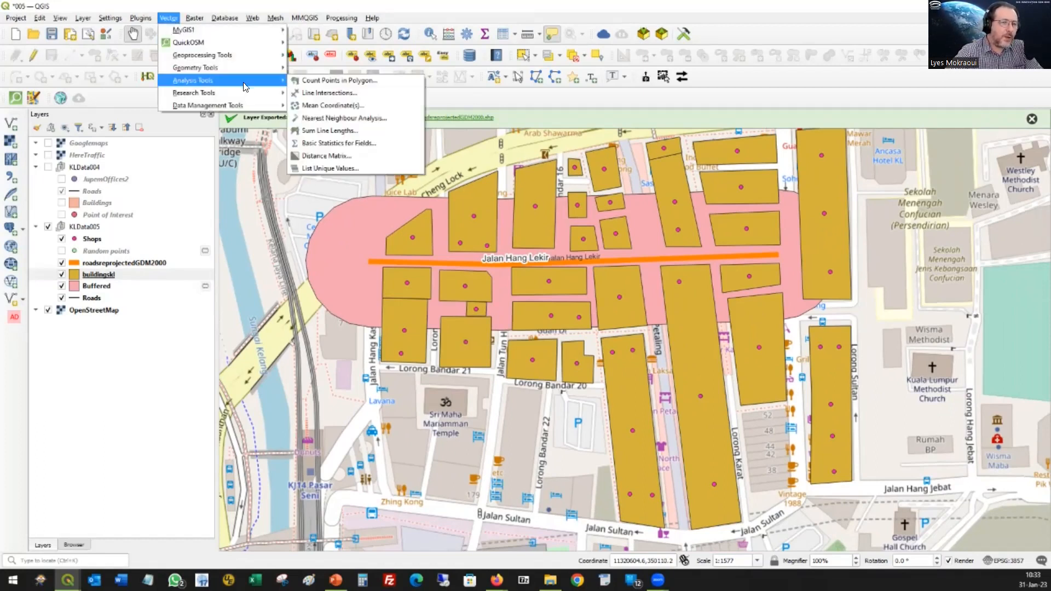
pyautogui.click(379, 81)
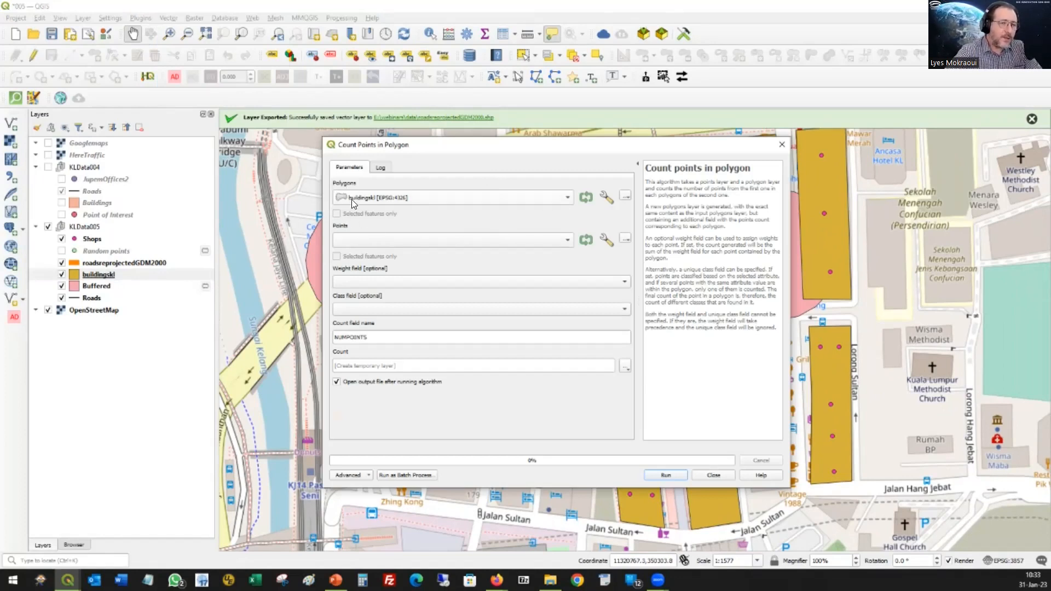
pyautogui.click(565, 242)
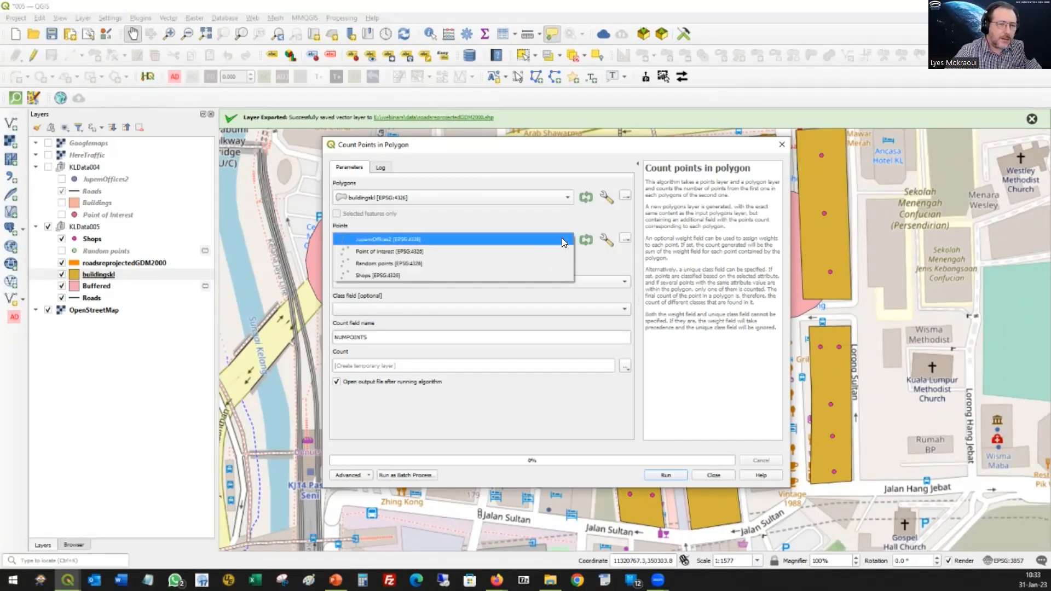
pyautogui.click(436, 275)
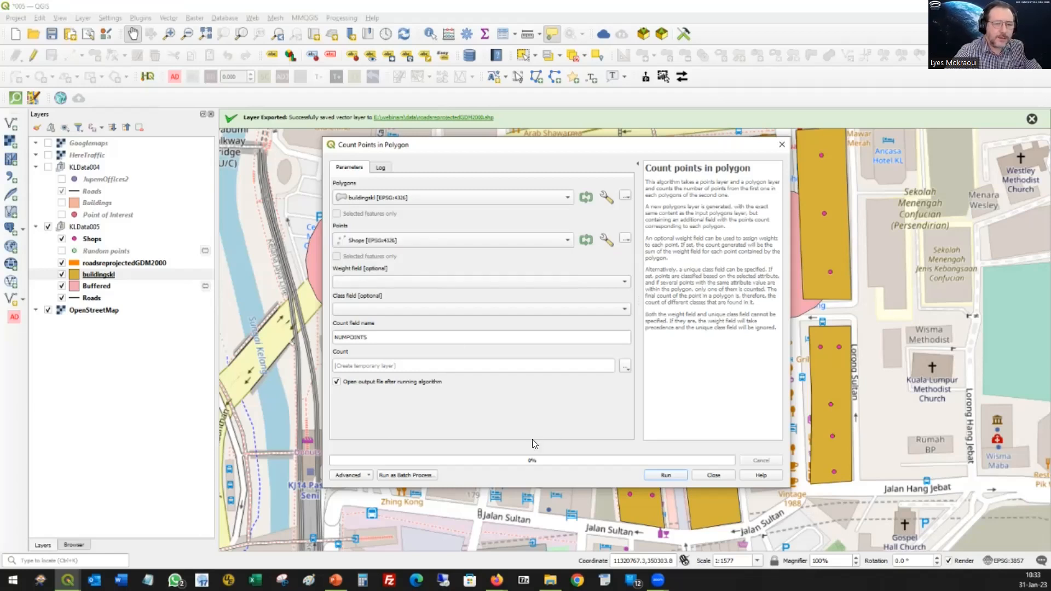
pyautogui.click(666, 476)
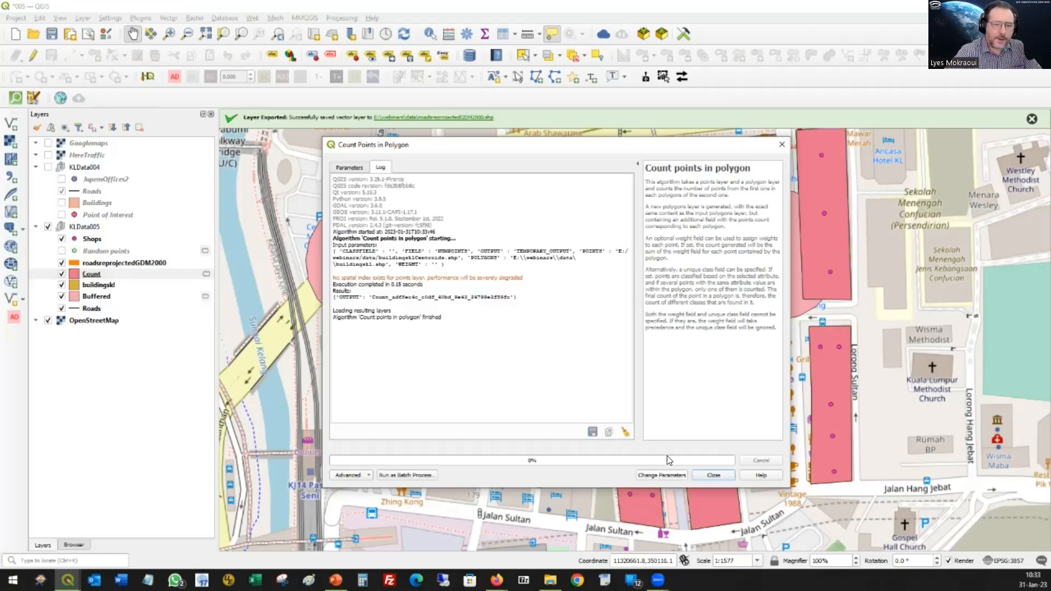
pyautogui.click(716, 475)
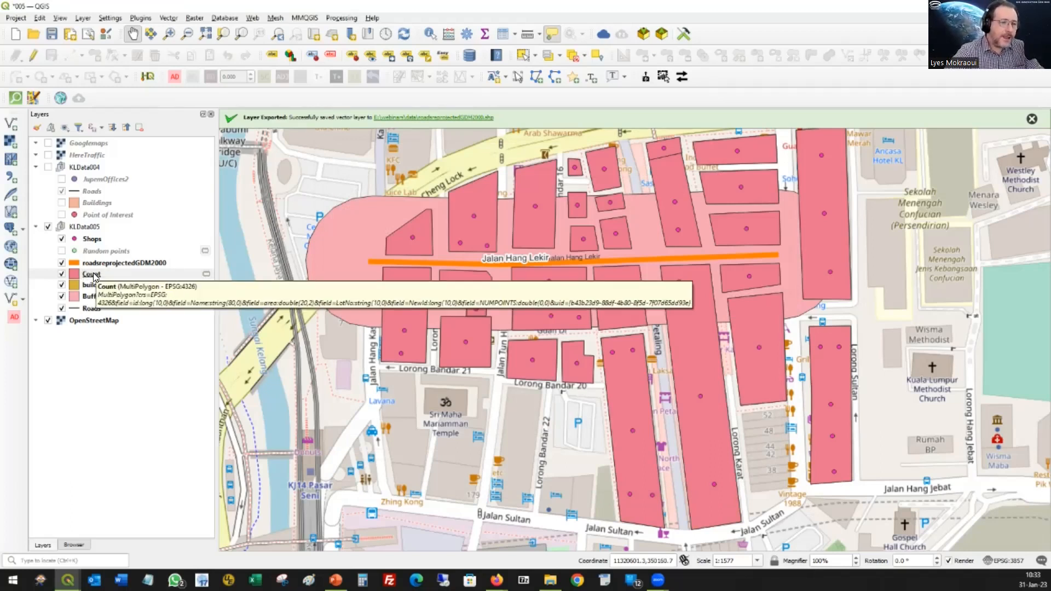
# Open the Count and buildingskl attribute tables and place them side by side to compare their fields
pyautogui.click(503, 35)
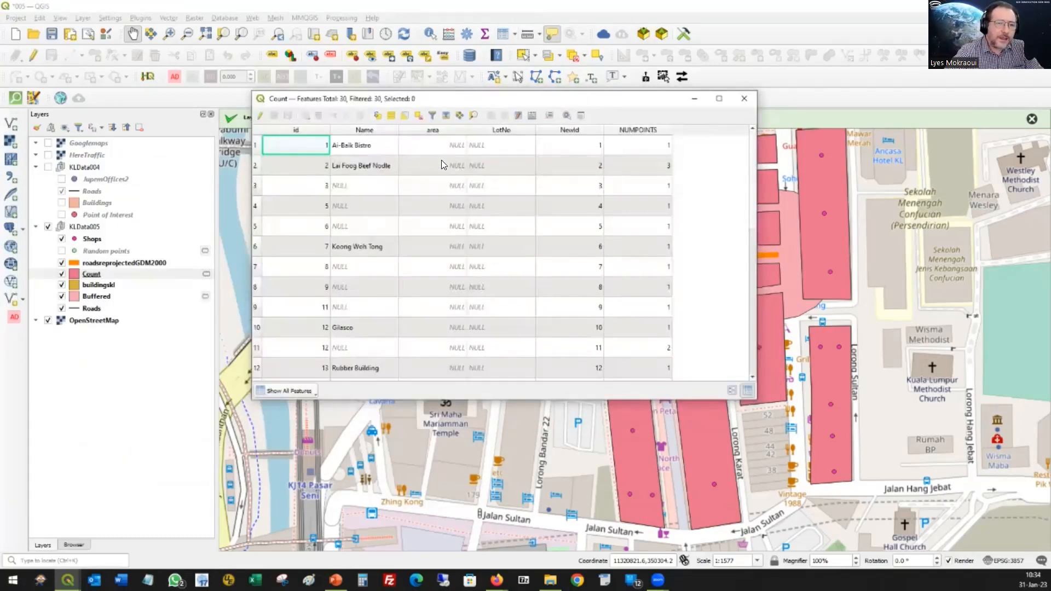
pyautogui.moveTo(463, 103); pyautogui.dragTo(703, 122)
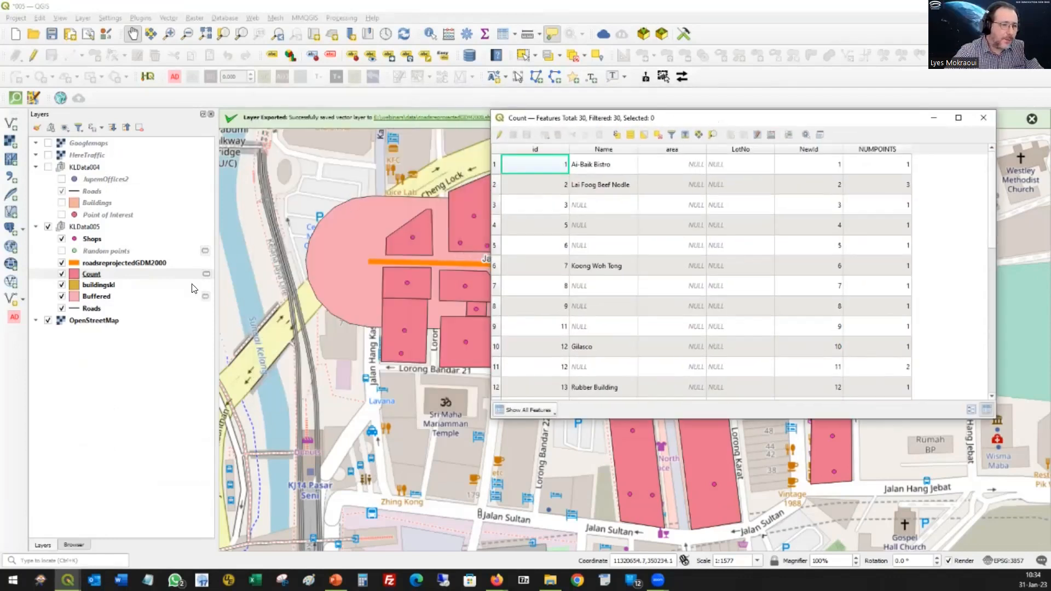
pyautogui.click(98, 289)
pyautogui.click(114, 288)
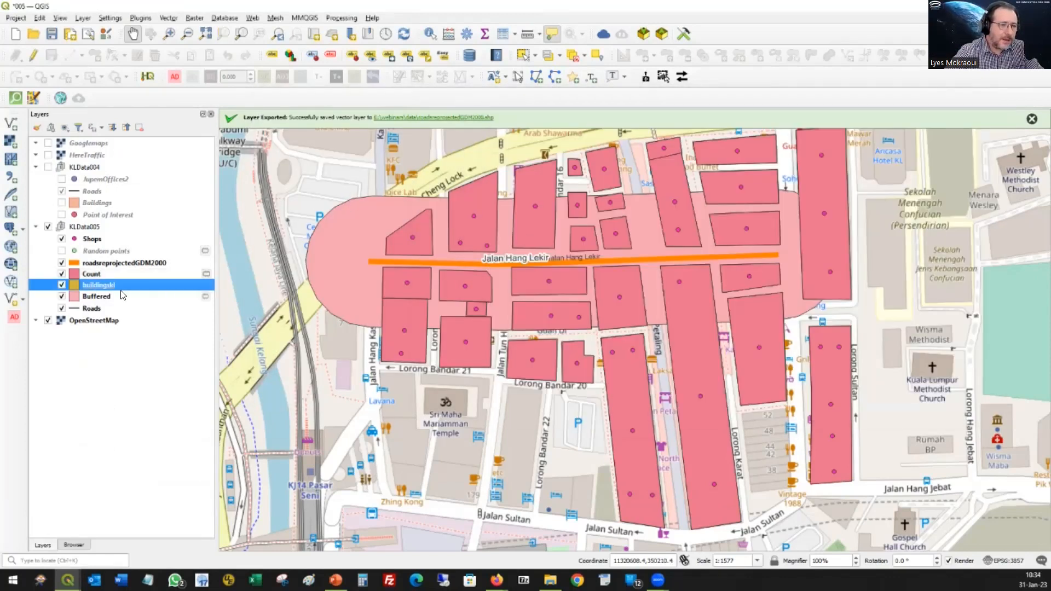
pyautogui.click(504, 35)
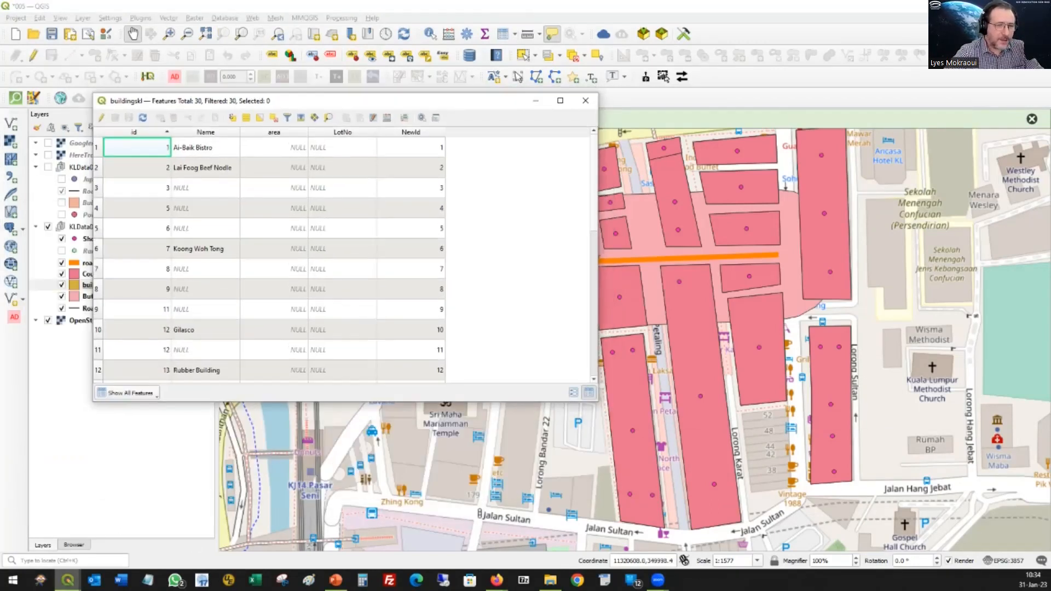
pyautogui.click(67, 580)
pyautogui.click(382, 538)
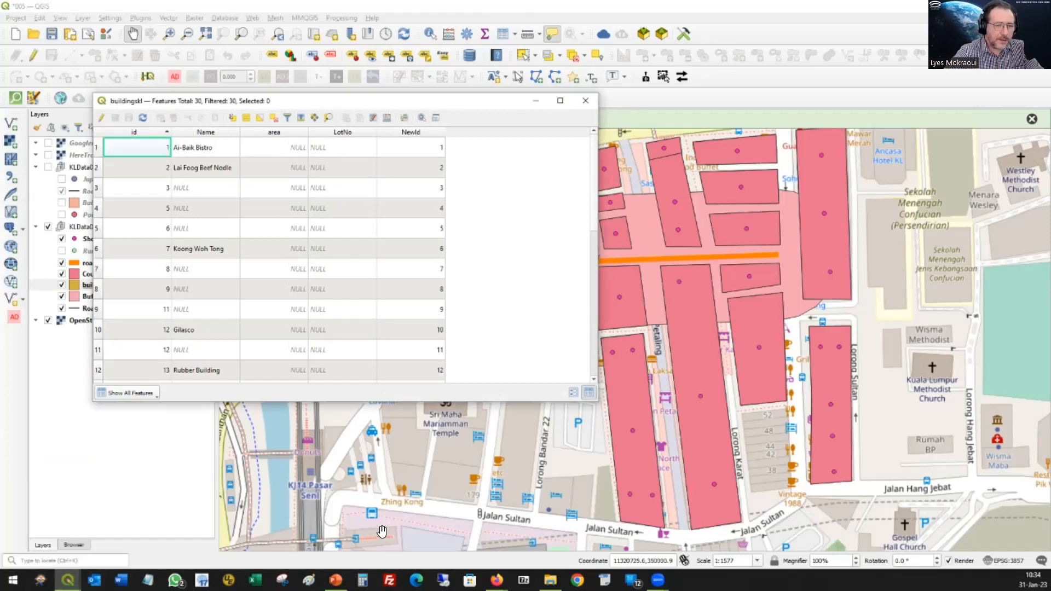
pyautogui.moveTo(68, 580)
pyautogui.click(246, 560)
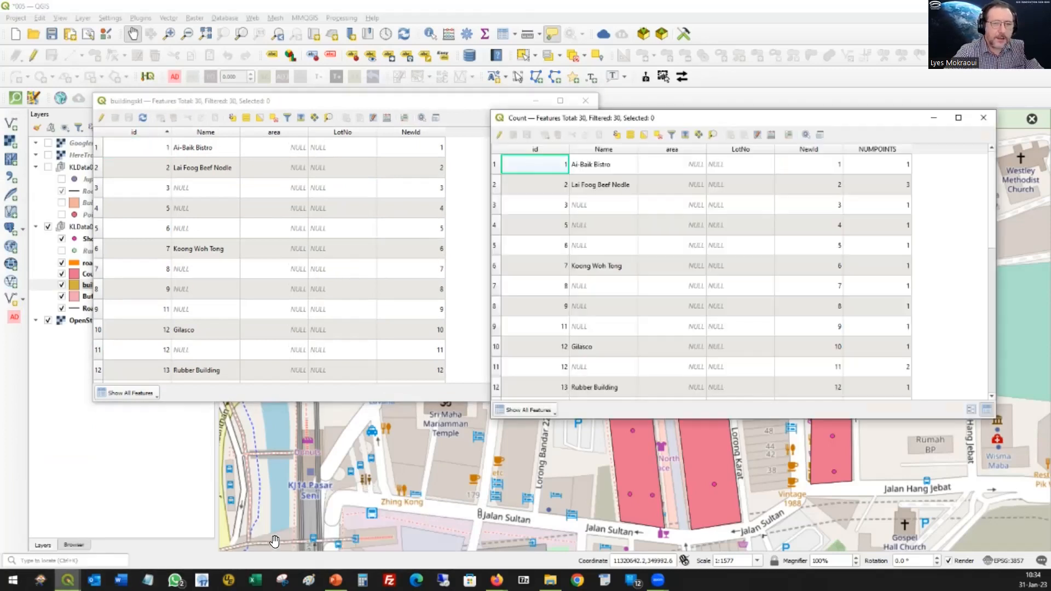
pyautogui.moveTo(645, 107)
pyautogui.mouseDown()
pyautogui.moveTo(667, 113)
pyautogui.moveTo(673, 104)
pyautogui.moveTo(647, 95)
pyautogui.mouseUp()
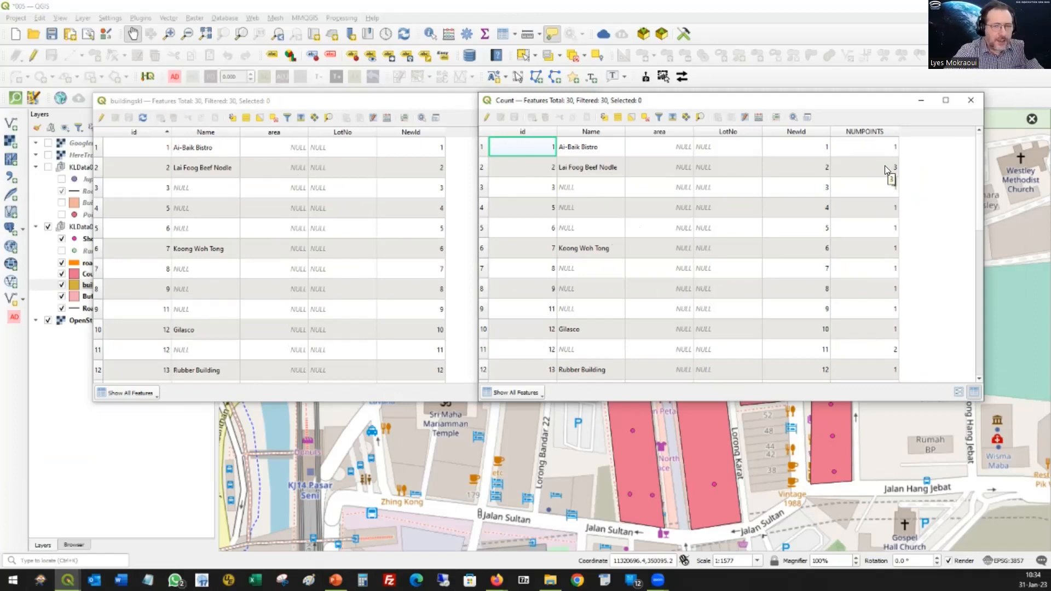
# Select the Lai Foog Beef Nodle record in the Count table and uncover its building on the map to check its shops
pyautogui.click(480, 167)
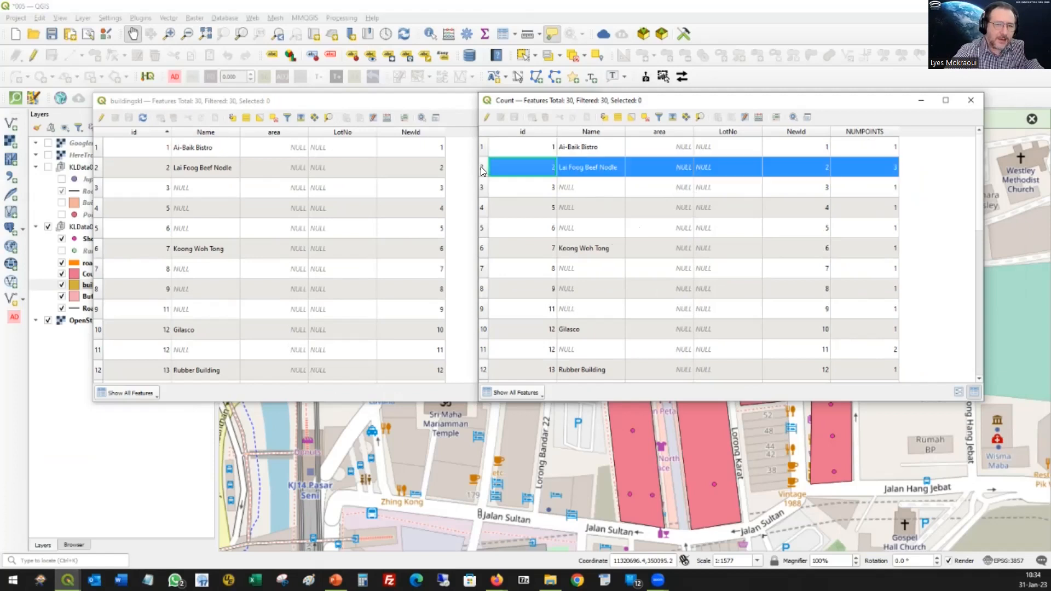
pyautogui.moveTo(443, 102); pyautogui.dragTo(394, 268)
pyautogui.click(534, 205)
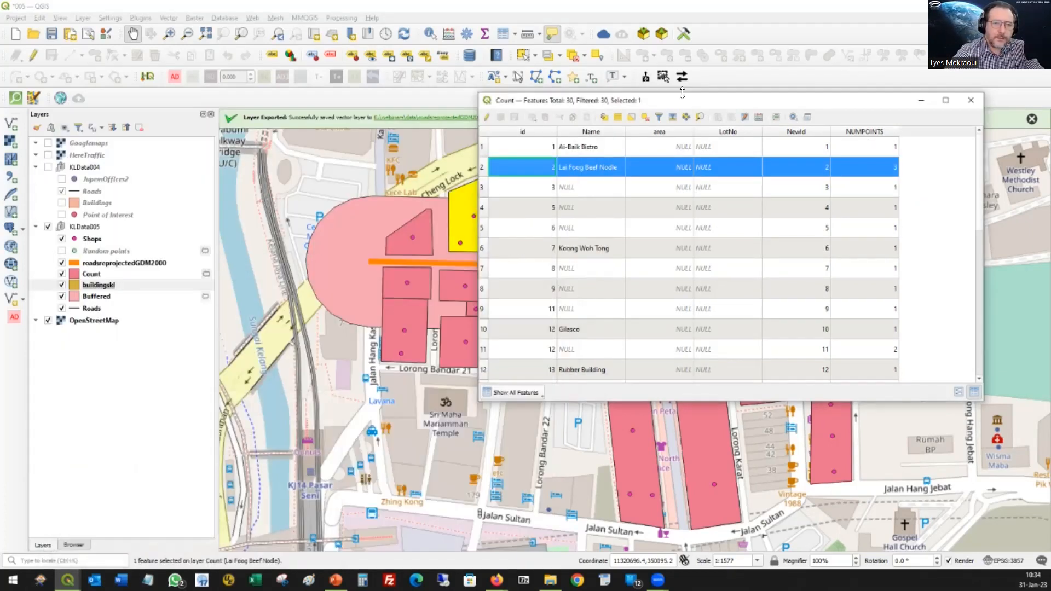
pyautogui.moveTo(693, 100); pyautogui.dragTo(367, 323)
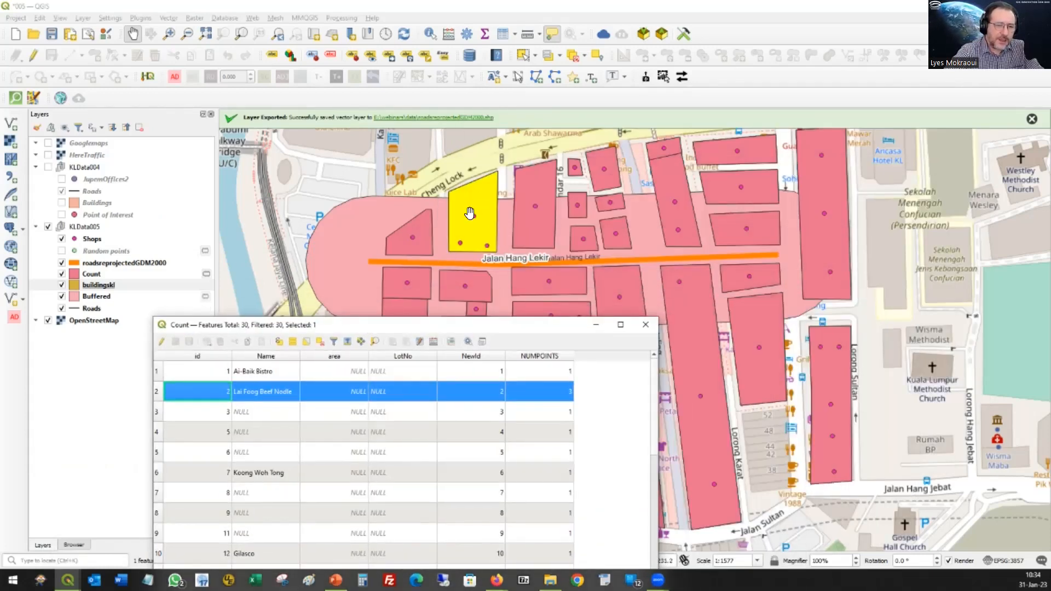
pyautogui.moveTo(535, 331); pyautogui.dragTo(512, 225)
# Sort the Count table by NUMPOINTS in descending order and select the record with id 30, uncovering its building on the map
pyautogui.scroll(-3, 569, 339)
pyautogui.scroll(3, 569, 340)
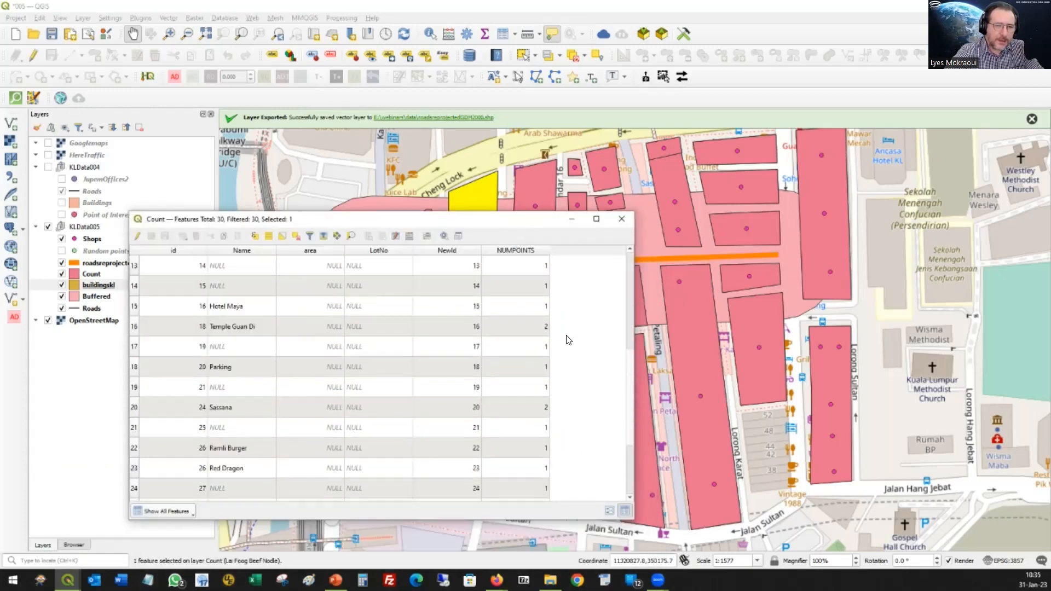
pyautogui.click(517, 249)
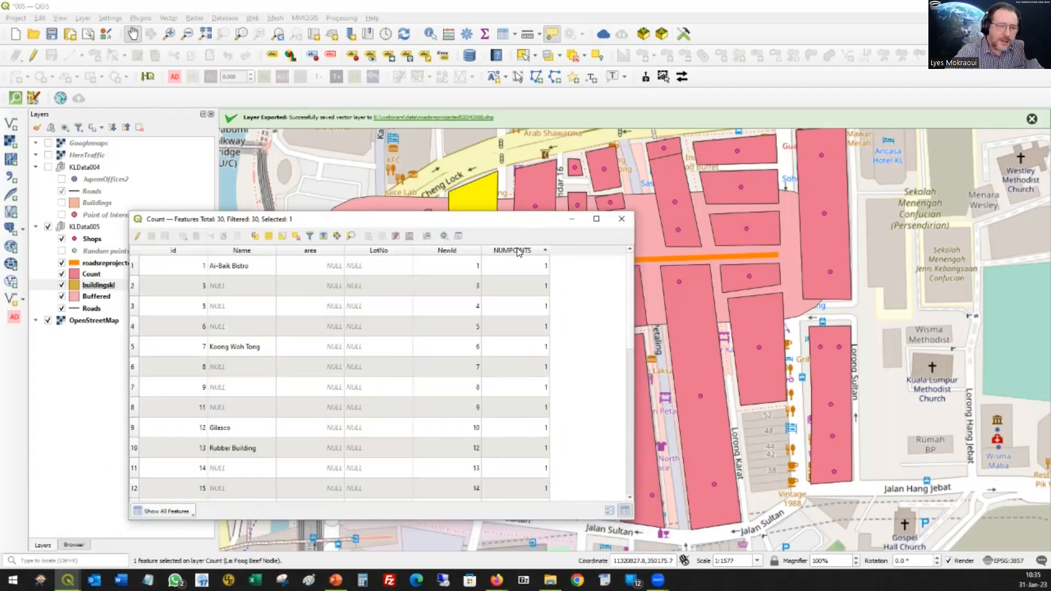
pyautogui.click(517, 249)
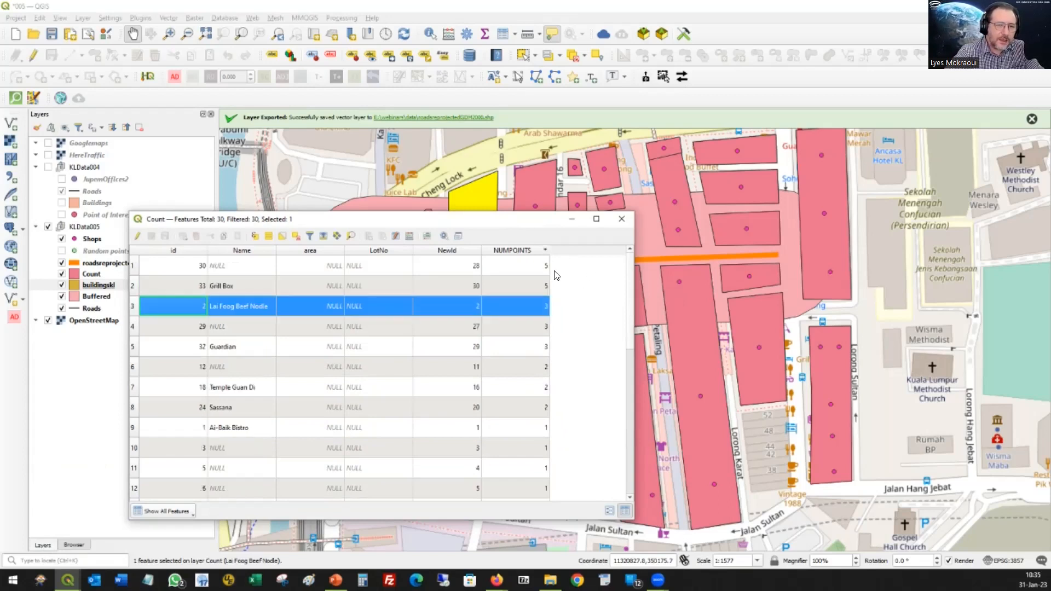
pyautogui.click(133, 265)
pyautogui.moveTo(471, 224); pyautogui.dragTo(319, 221)
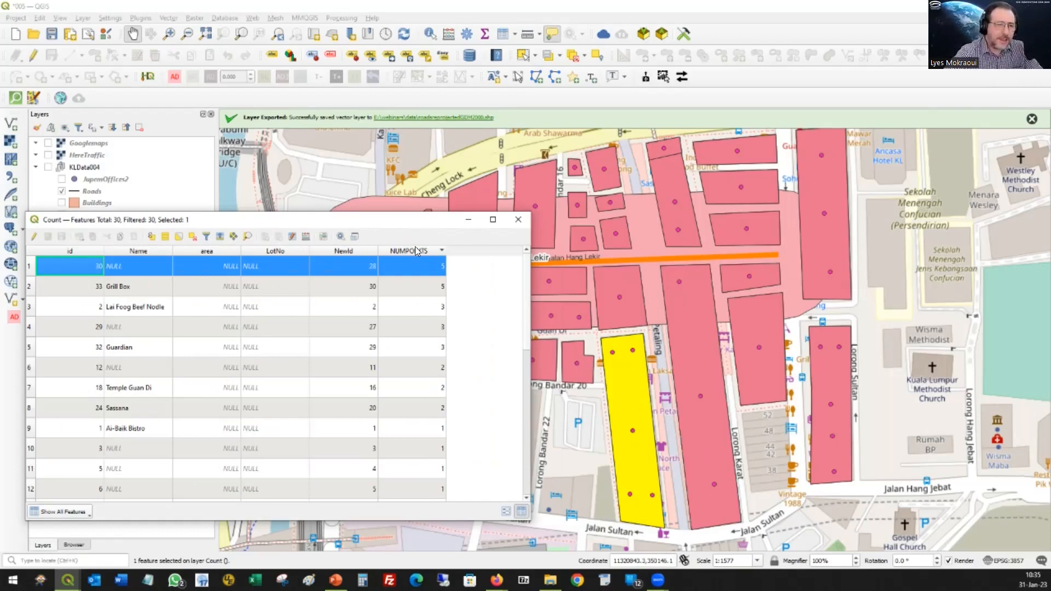
# Close the Count attribute table and open the Processing Toolbox
pyautogui.moveTo(396, 227); pyautogui.dragTo(724, 193)
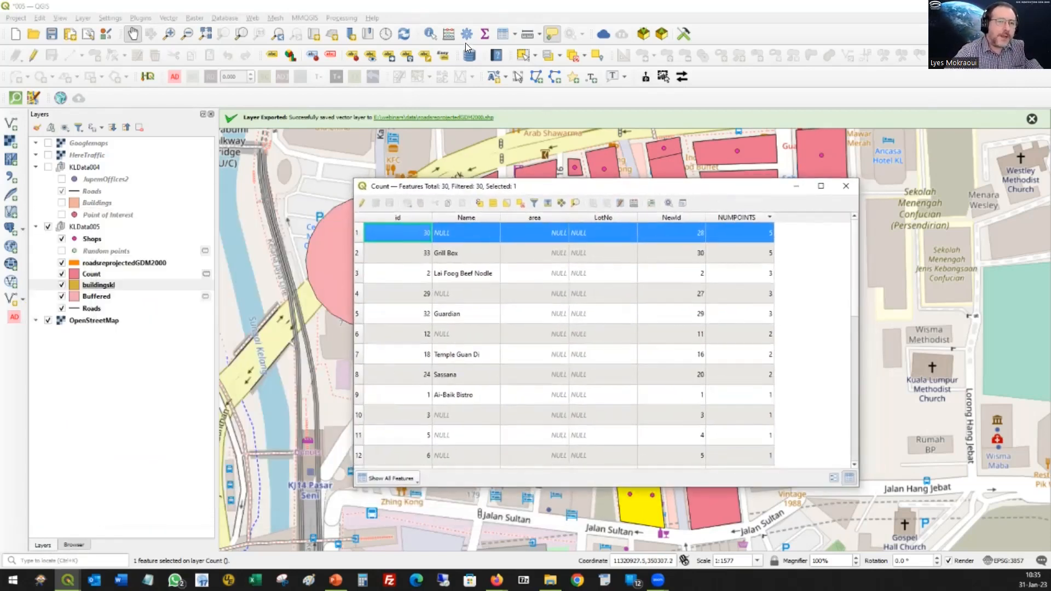
pyautogui.moveTo(528, 187); pyautogui.dragTo(383, 210)
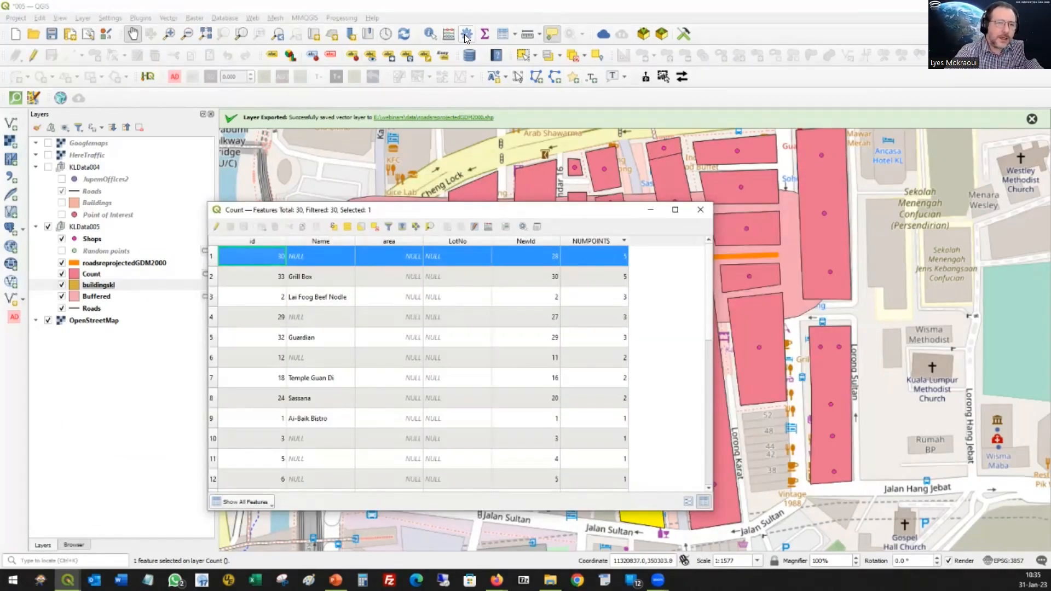
pyautogui.click(701, 210)
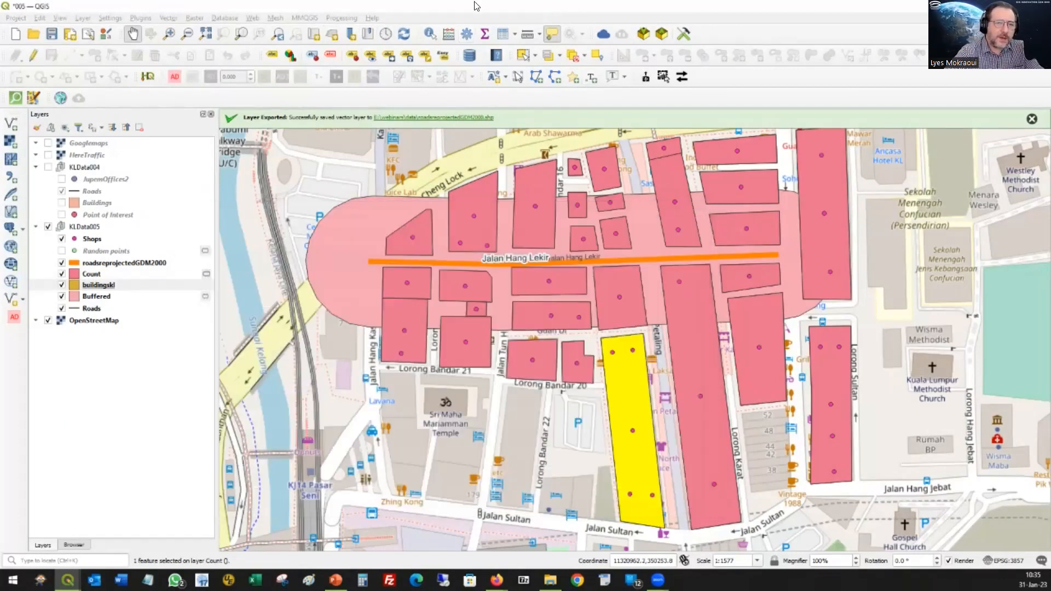
pyautogui.click(466, 34)
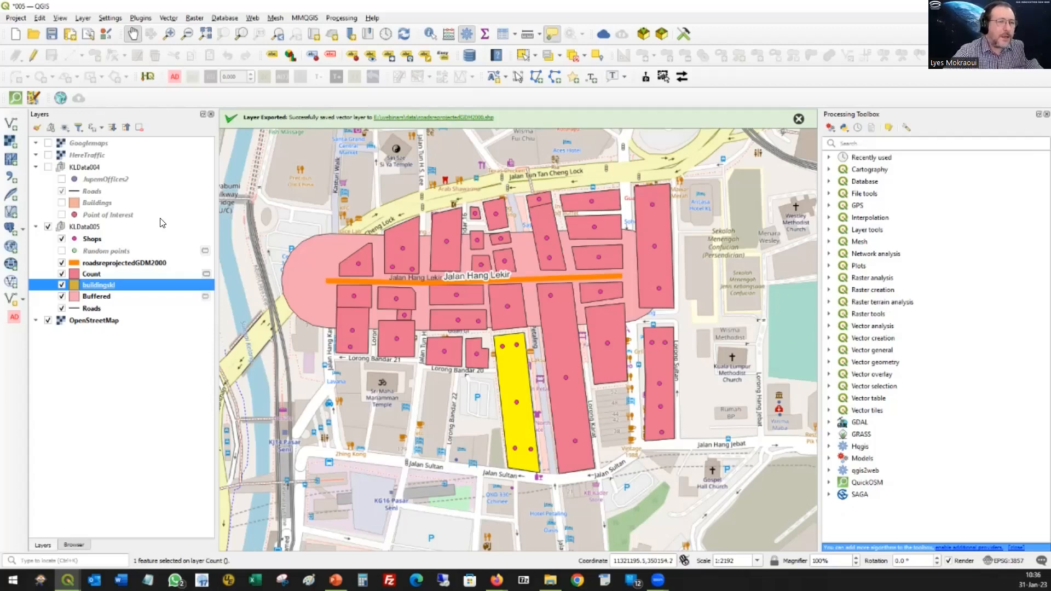
# Run Basic Statistics for Fields on the NUMPOINTS field of the Count layer and close the tool
pyautogui.click(169, 18)
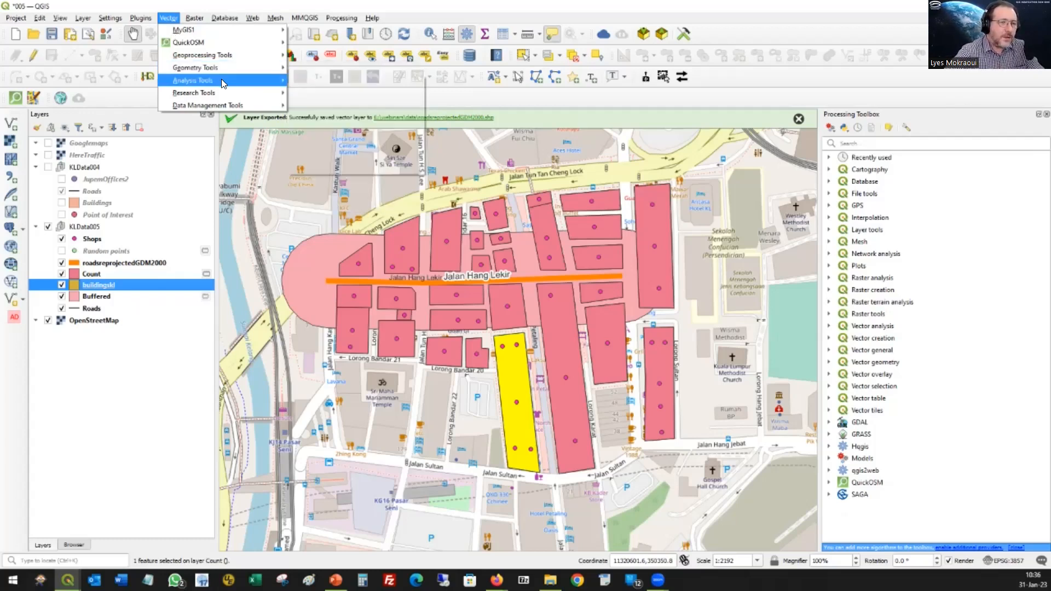
pyautogui.moveTo(221, 80)
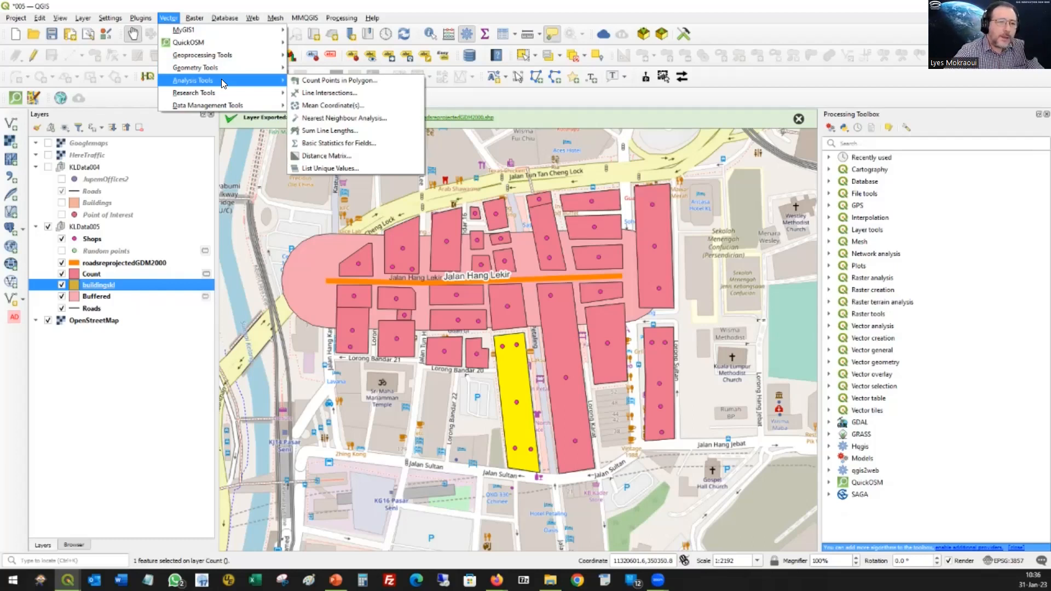
pyautogui.click(381, 142)
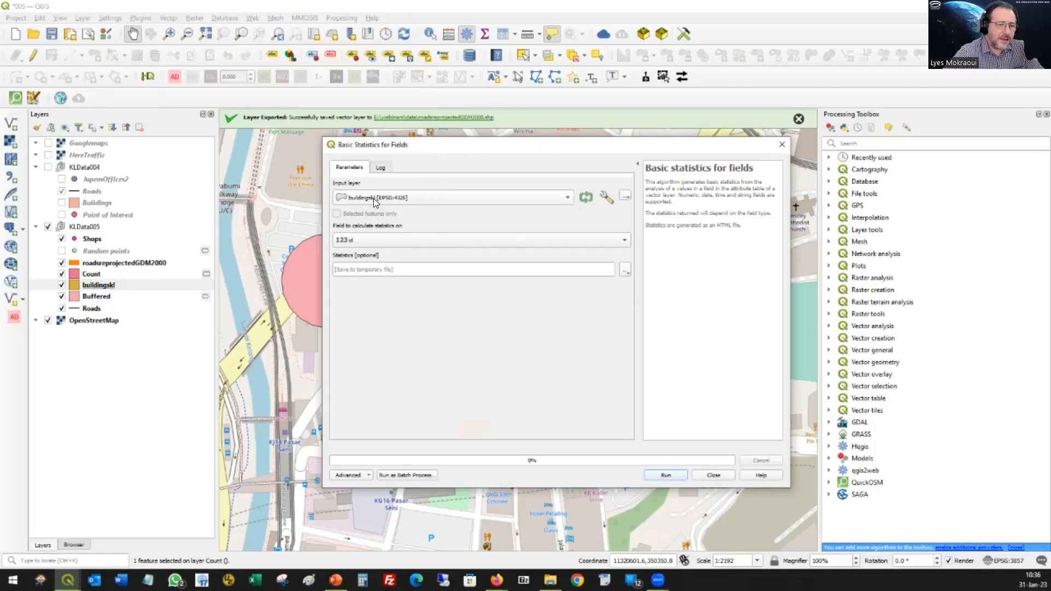
pyautogui.click(450, 196)
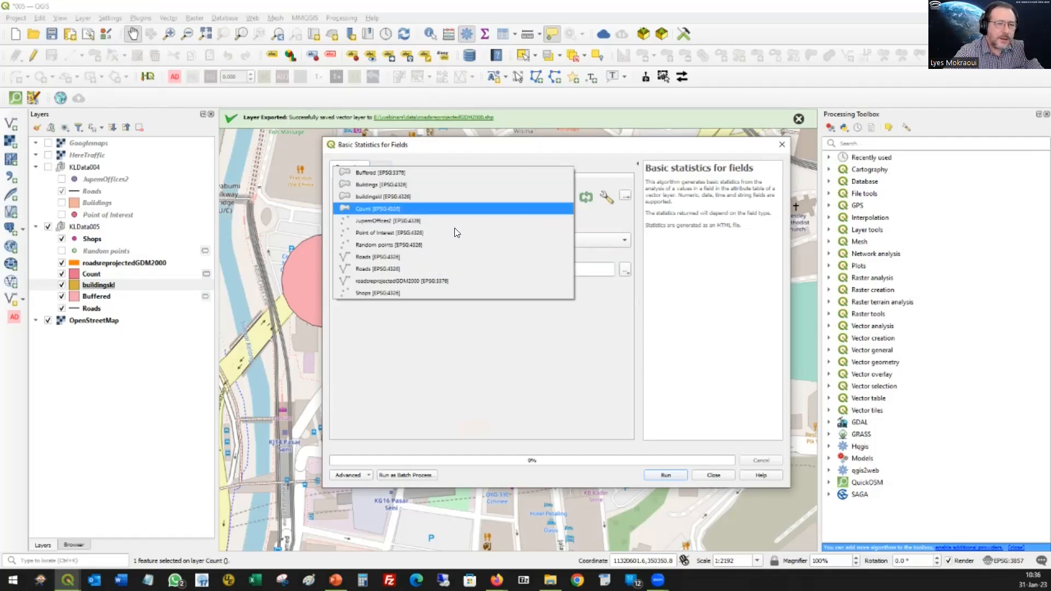
pyautogui.press('Return')
pyautogui.click(606, 241)
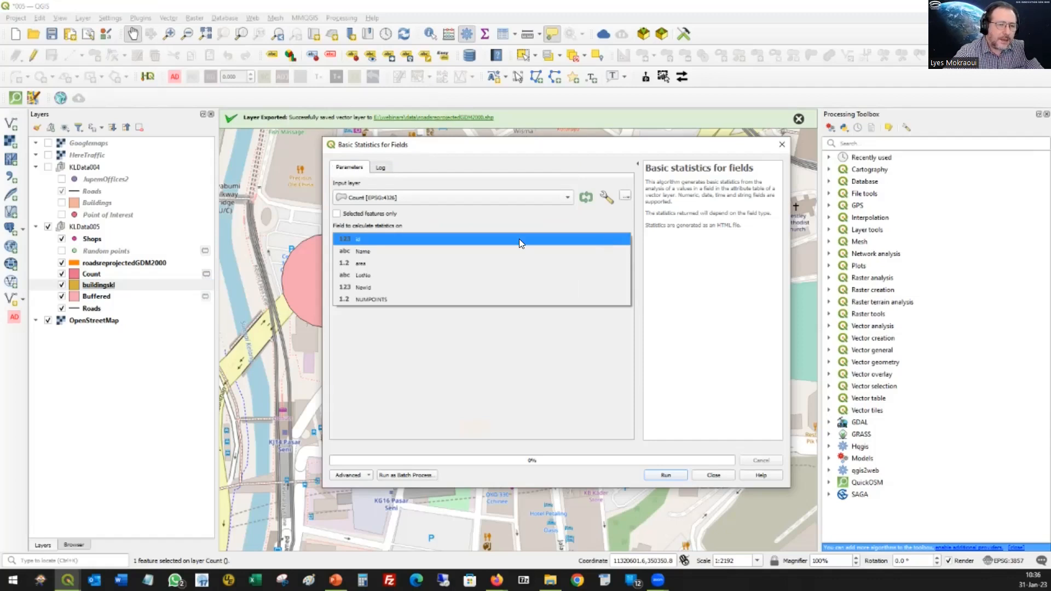
pyautogui.click(386, 299)
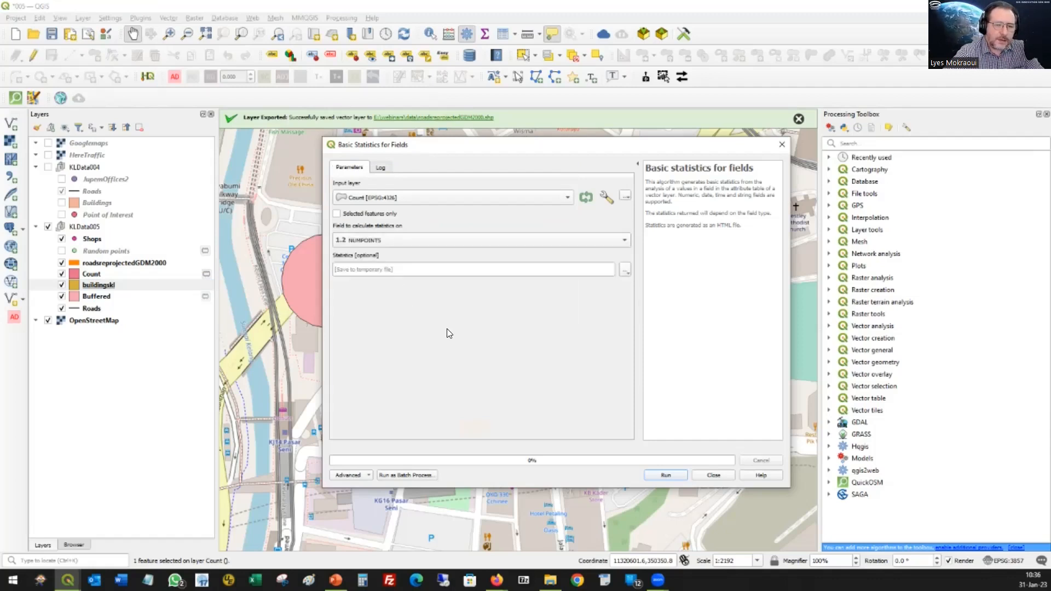
pyautogui.click(664, 474)
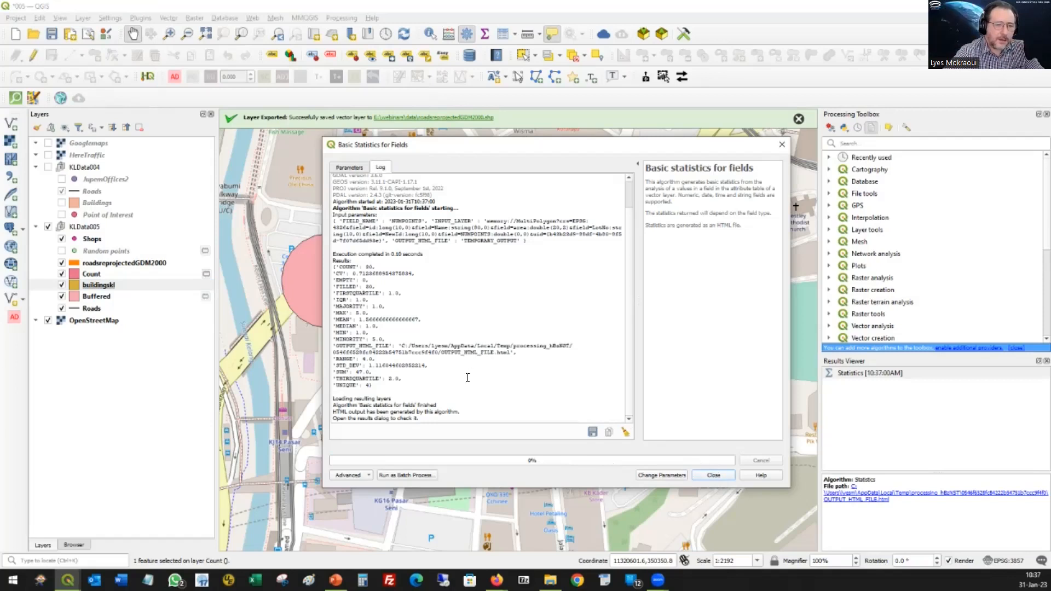
pyautogui.click(713, 476)
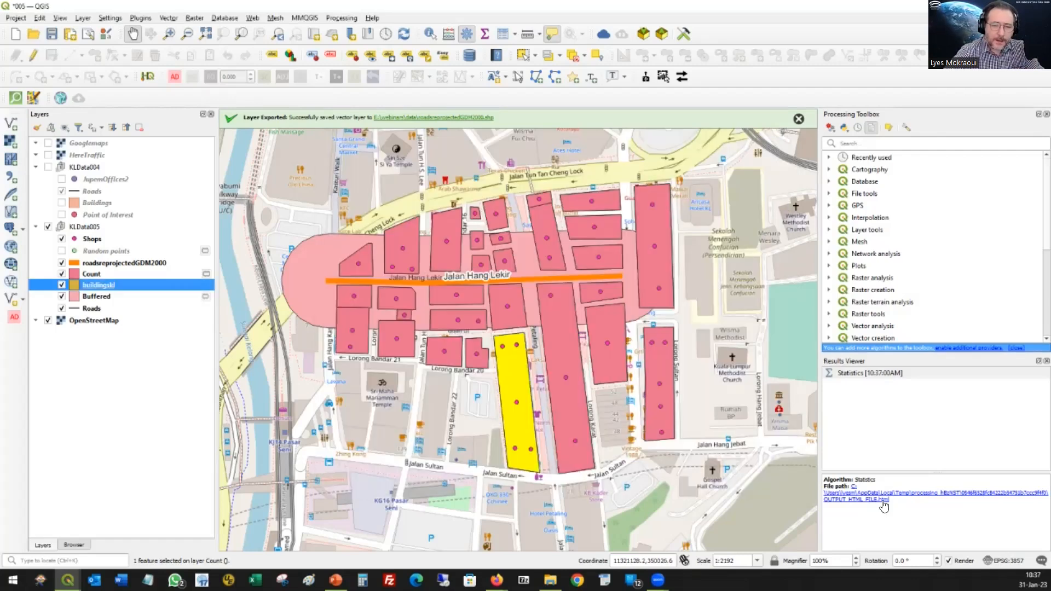
# View the generated HTML statistics report in the web browser and return to QGIS
pyautogui.click(875, 499)
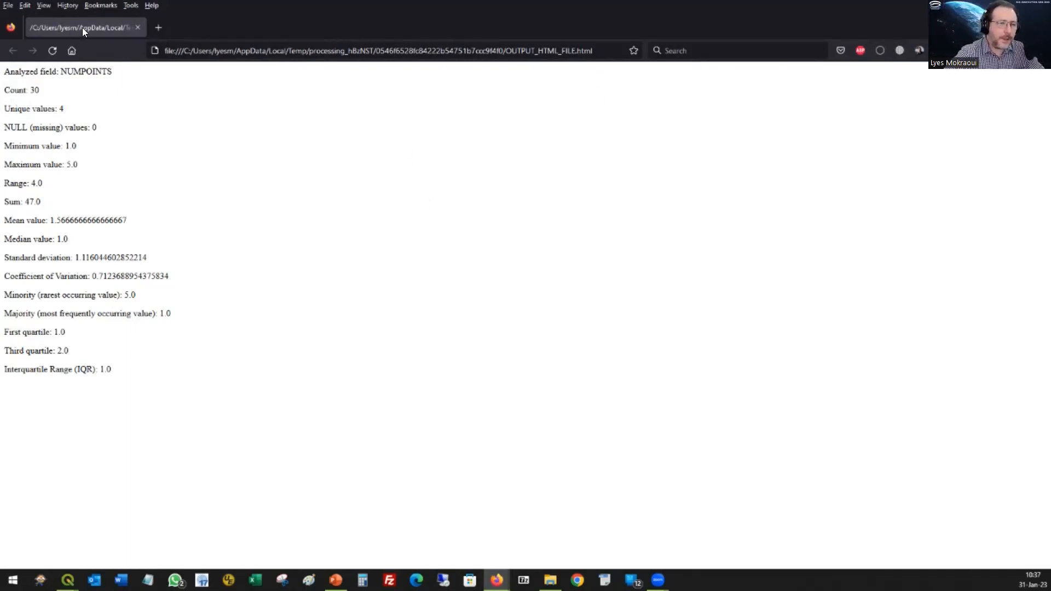
pyautogui.hotkey('alt', 'Tab')
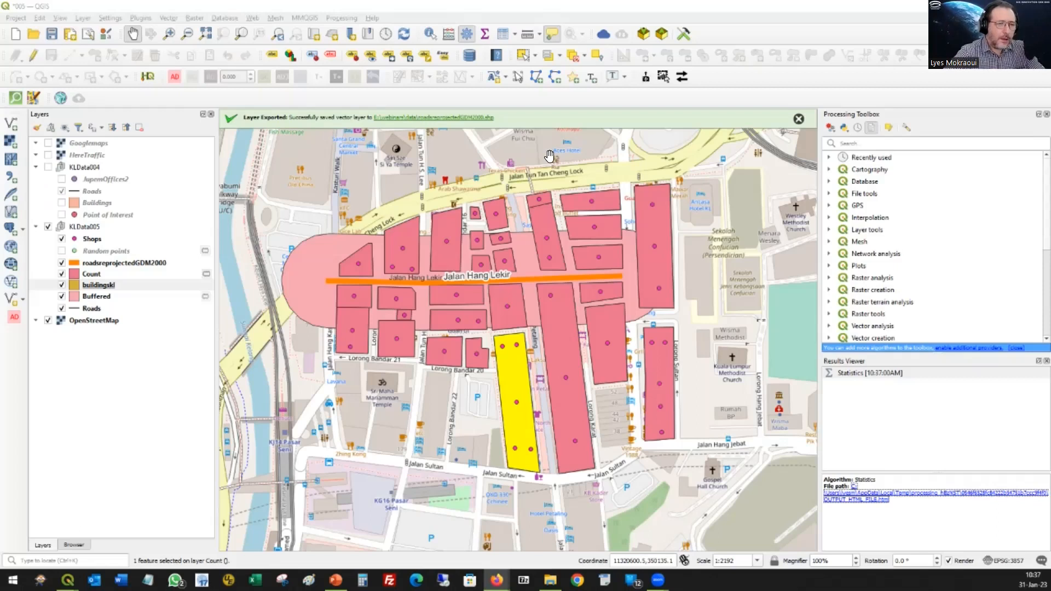
# Browse the vector research and data management tools, examine the Select by Location options and close the tool without running it
pyautogui.click(168, 19)
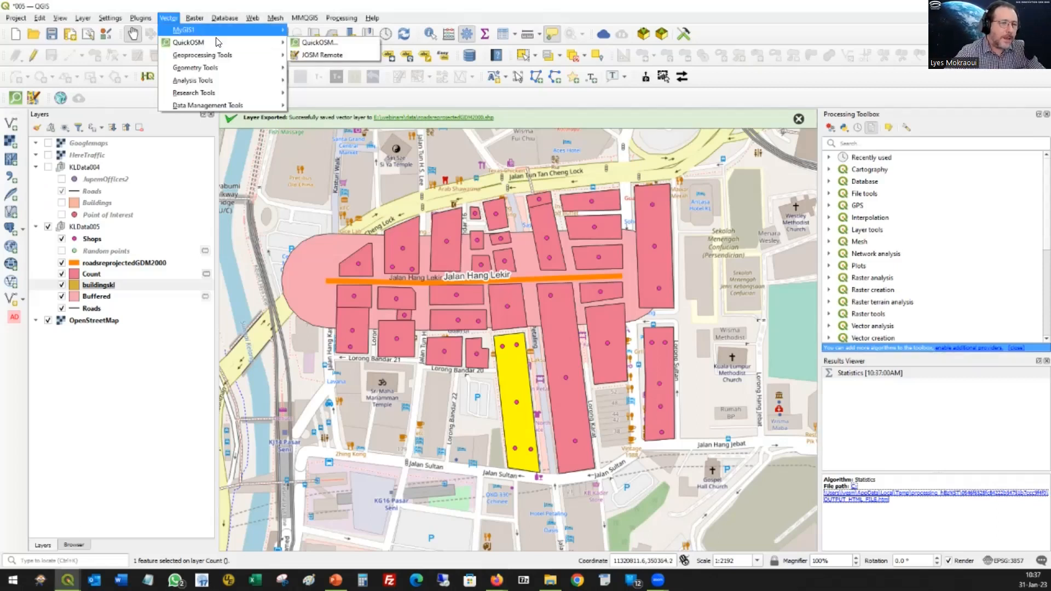
pyautogui.moveTo(227, 80)
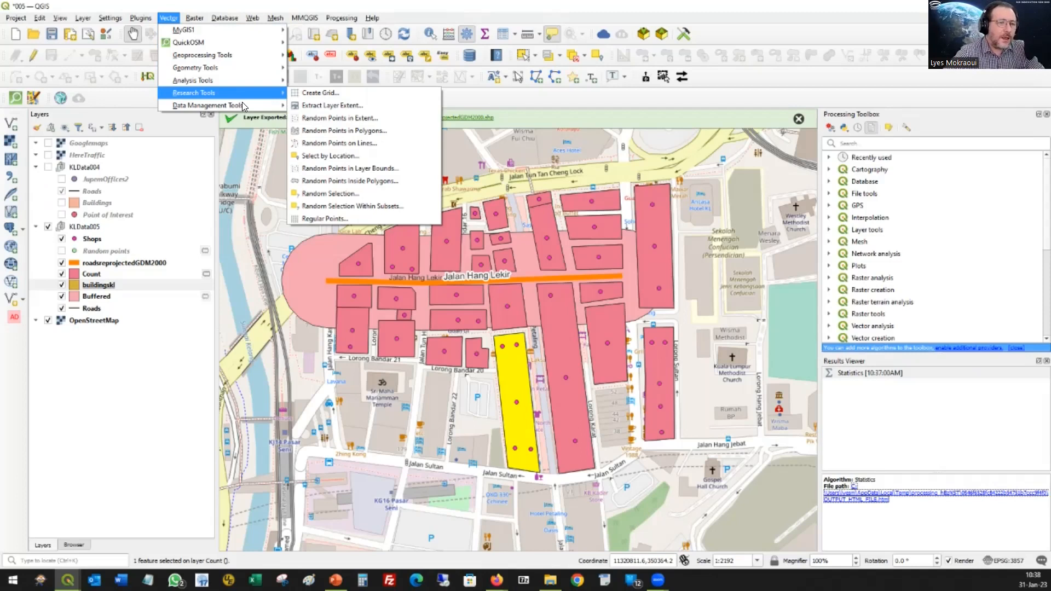
pyautogui.moveTo(242, 104)
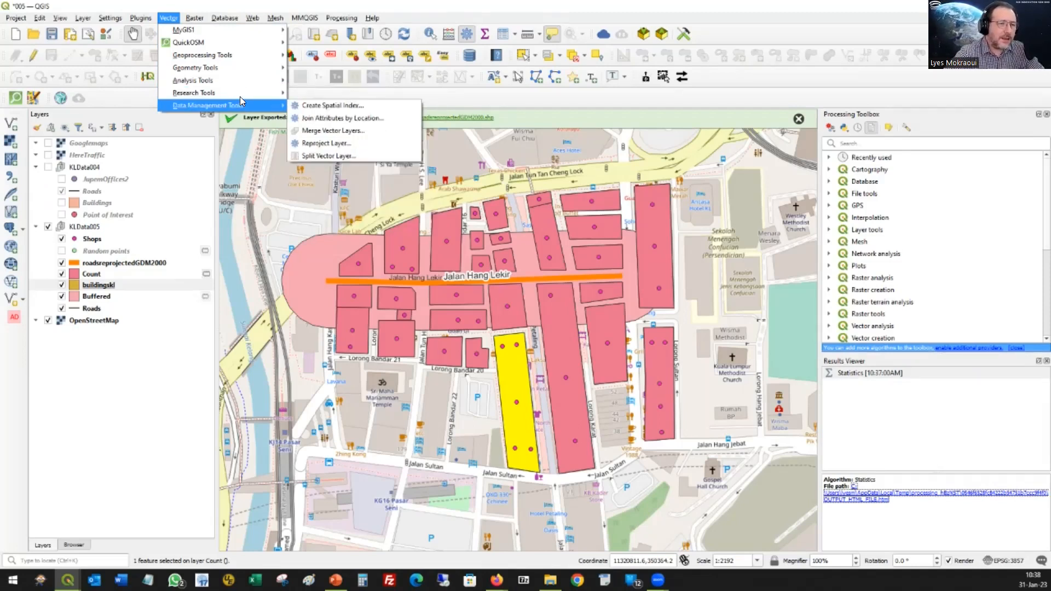
pyautogui.moveTo(256, 67)
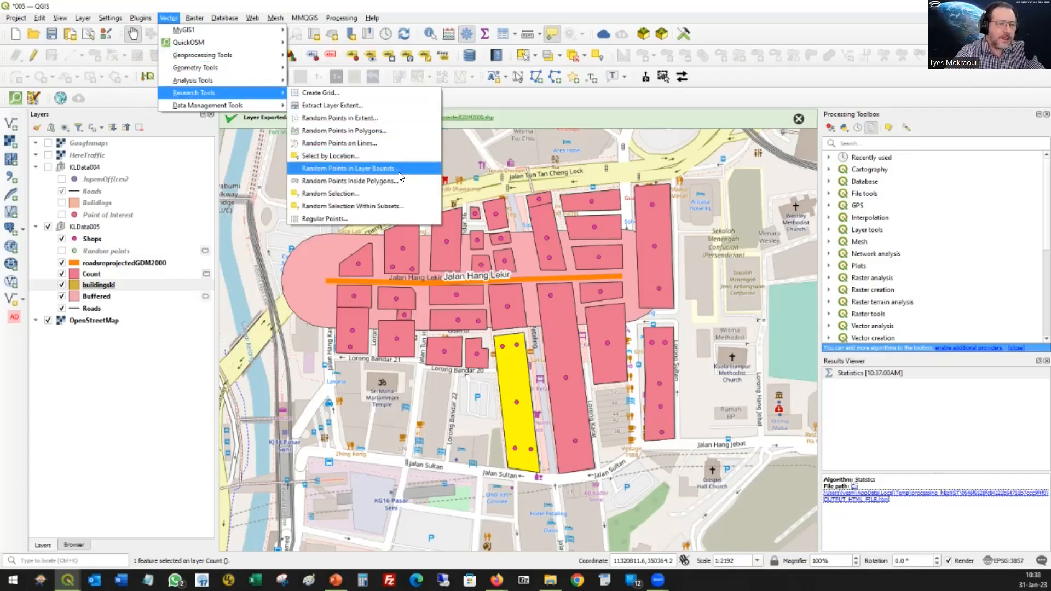
pyautogui.click(353, 155)
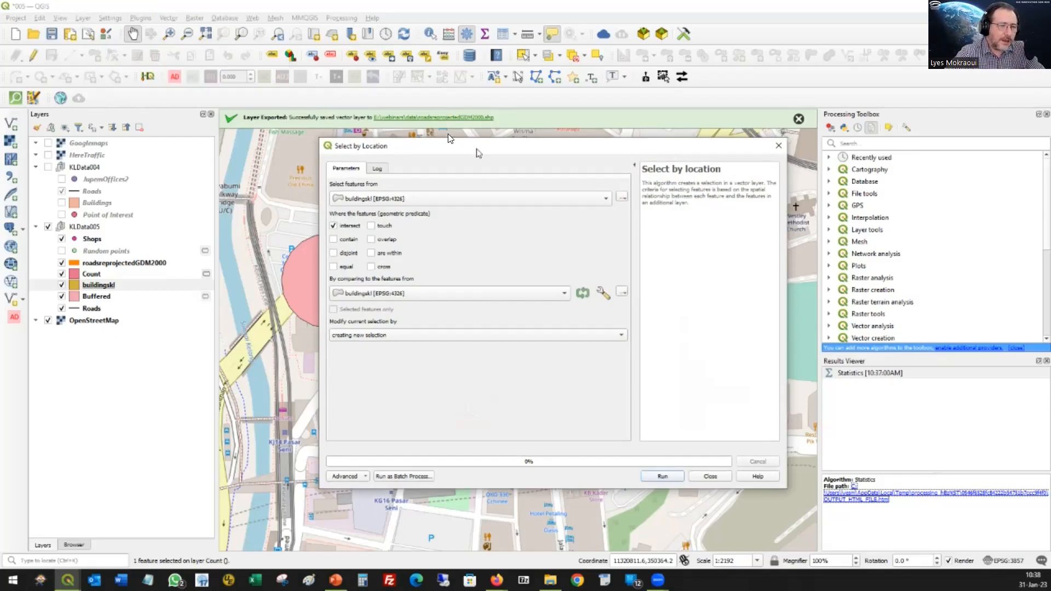
pyautogui.moveTo(475, 152); pyautogui.dragTo(444, 137)
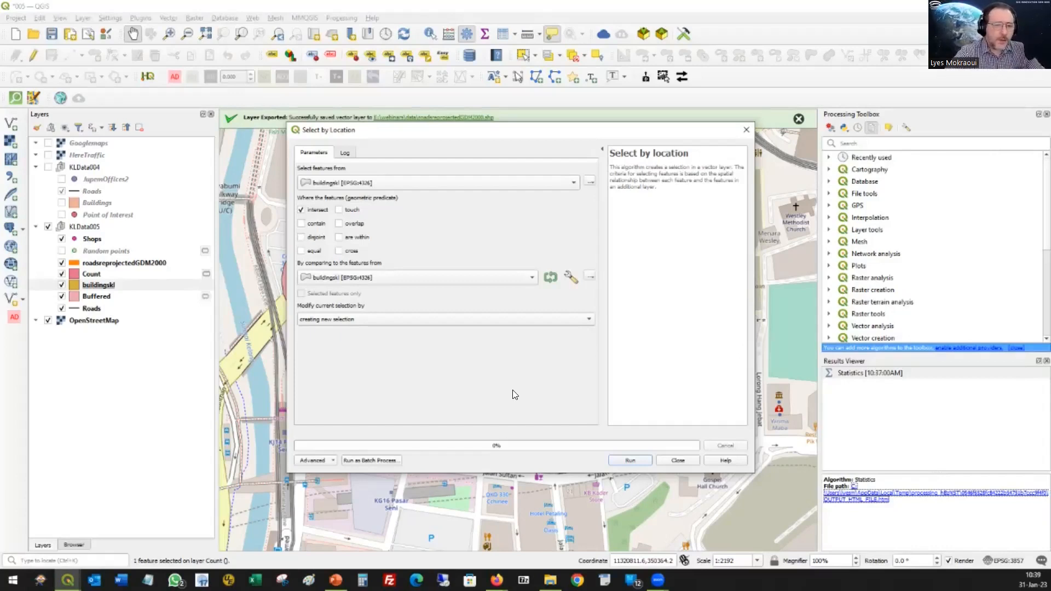
pyautogui.click(672, 461)
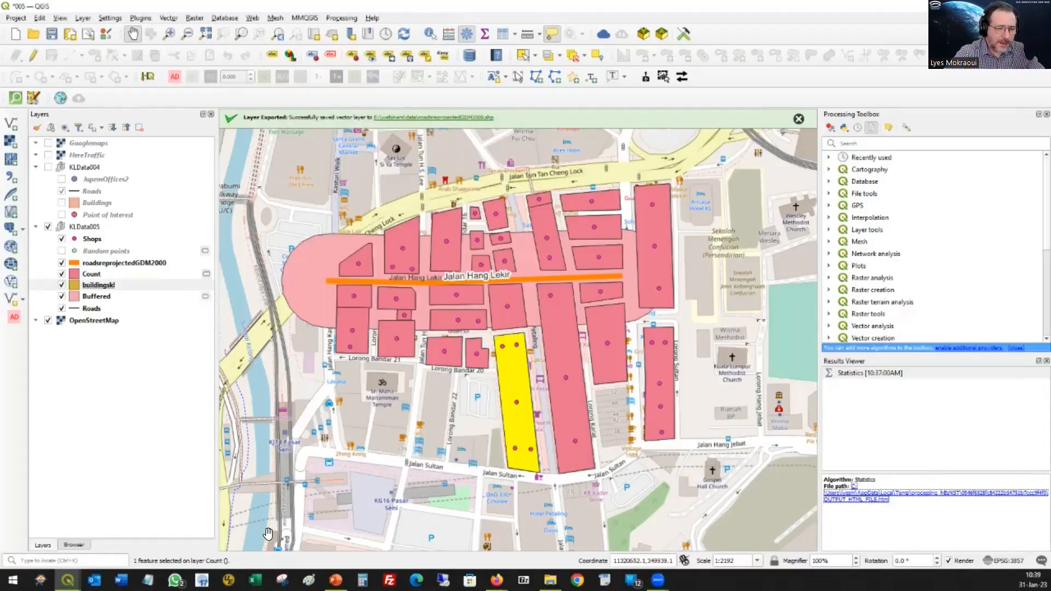
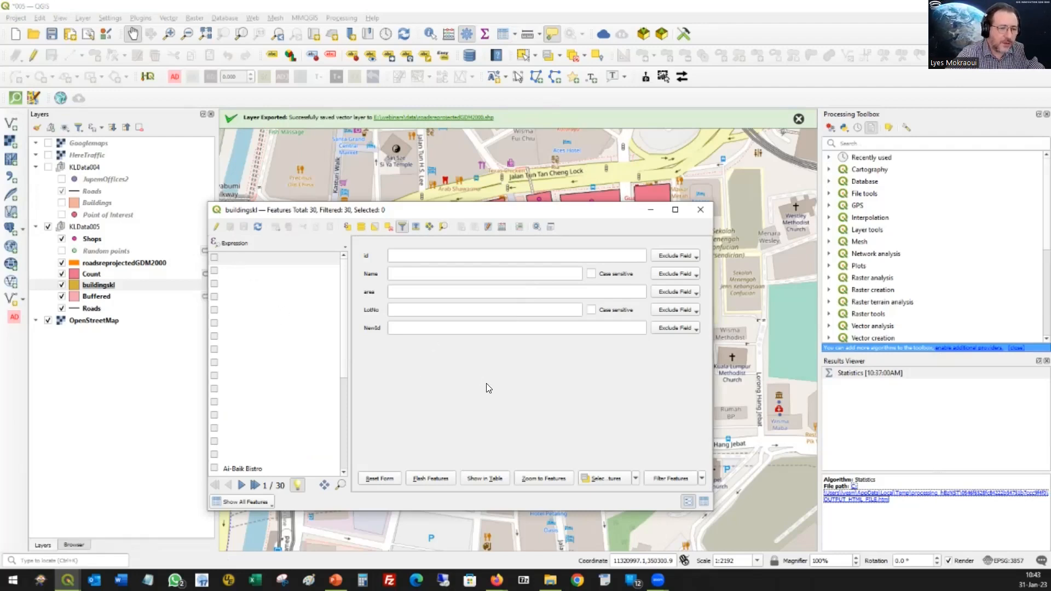
# Browse the buildingskl feature list and turn on automatic zooming to the current feature
pyautogui.scroll(-2, 296, 382)
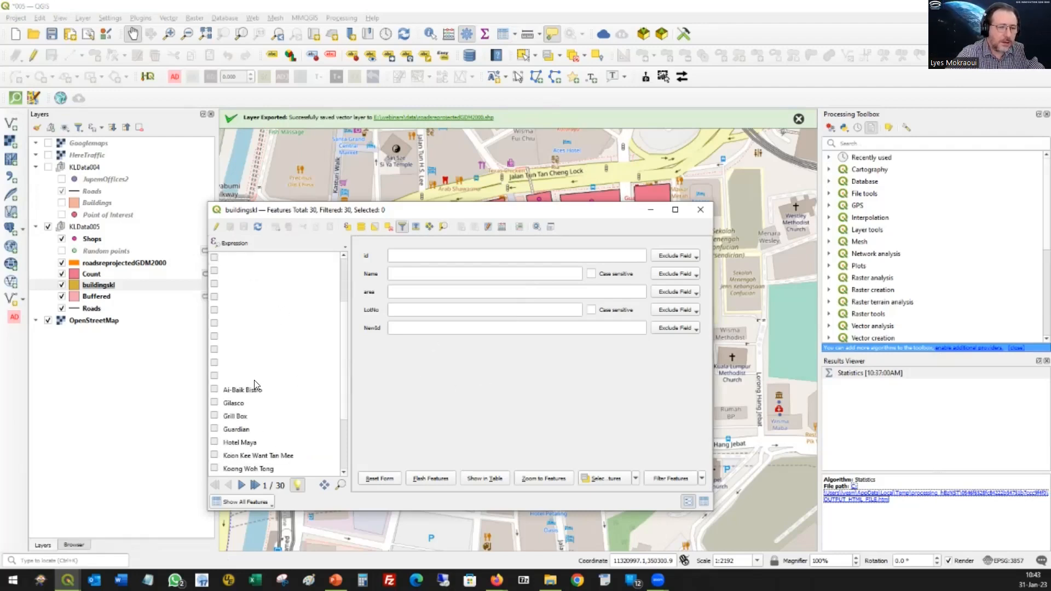
pyautogui.click(495, 254)
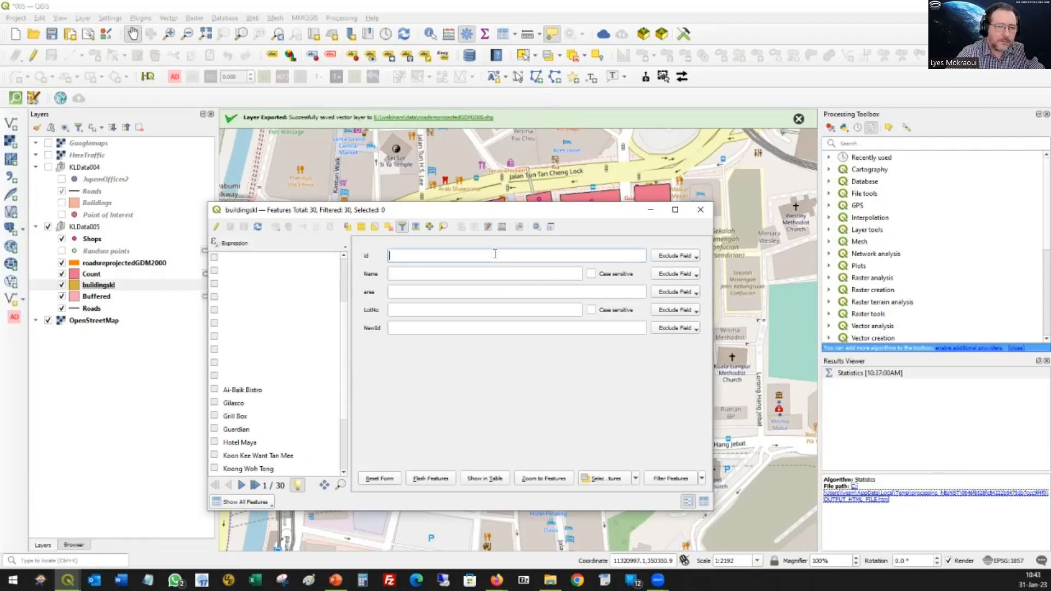
pyautogui.scroll(-1, 279, 411)
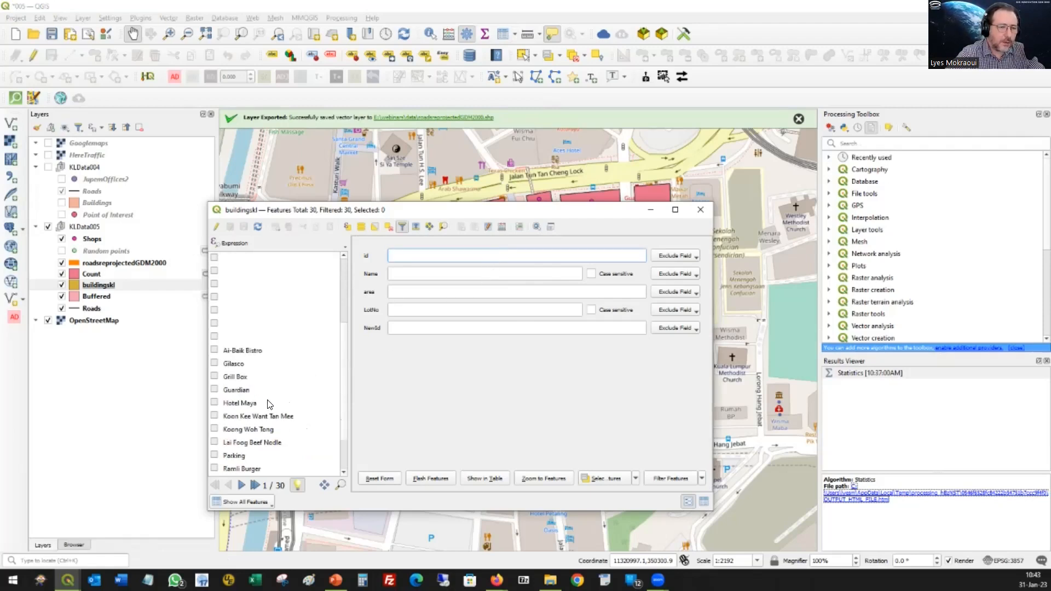
pyautogui.click(340, 485)
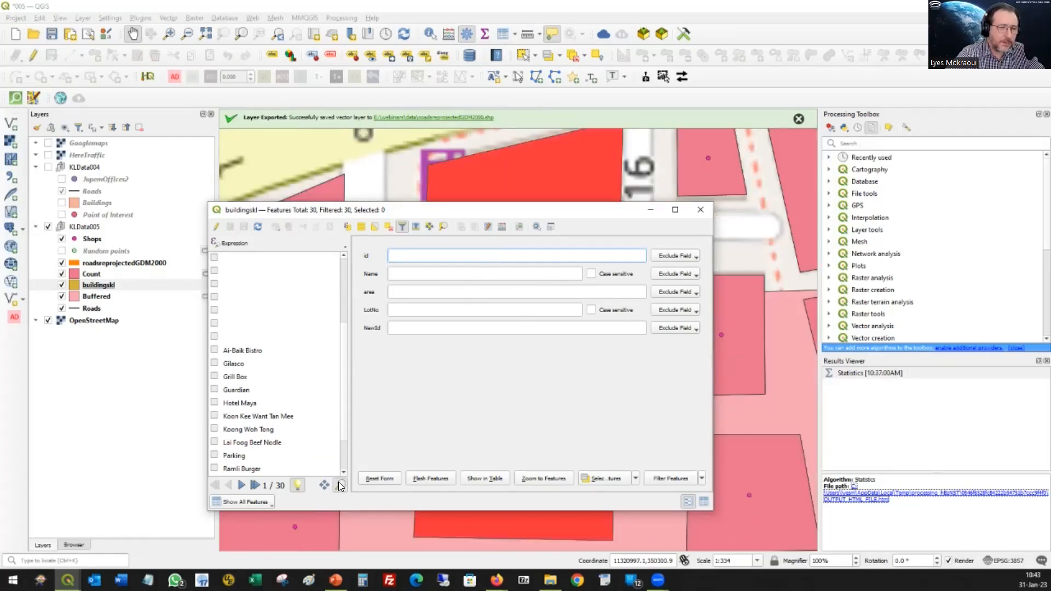
pyautogui.moveTo(471, 214); pyautogui.dragTo(568, 156)
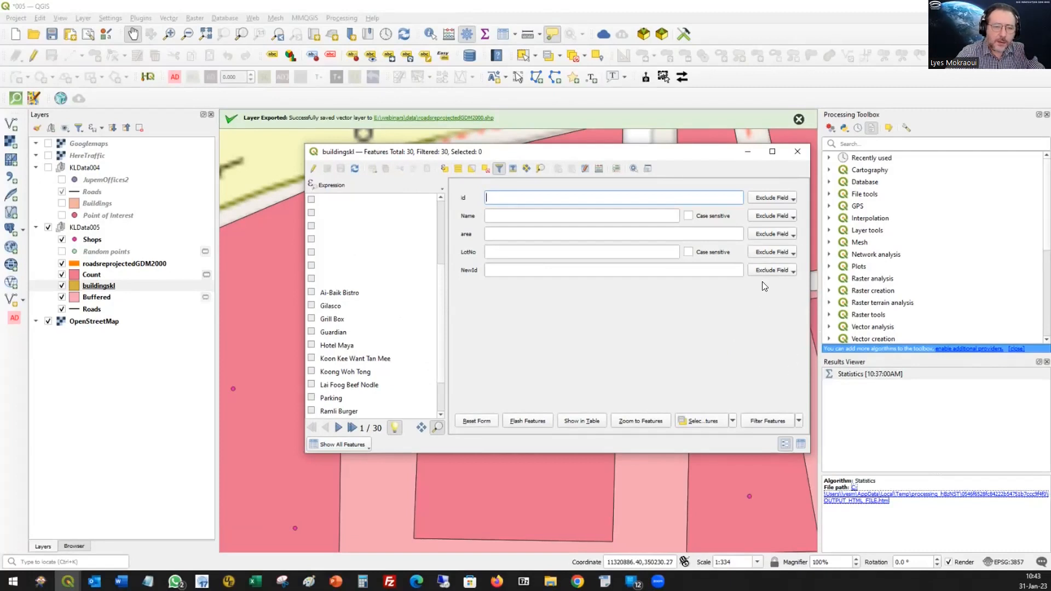
pyautogui.click(356, 448)
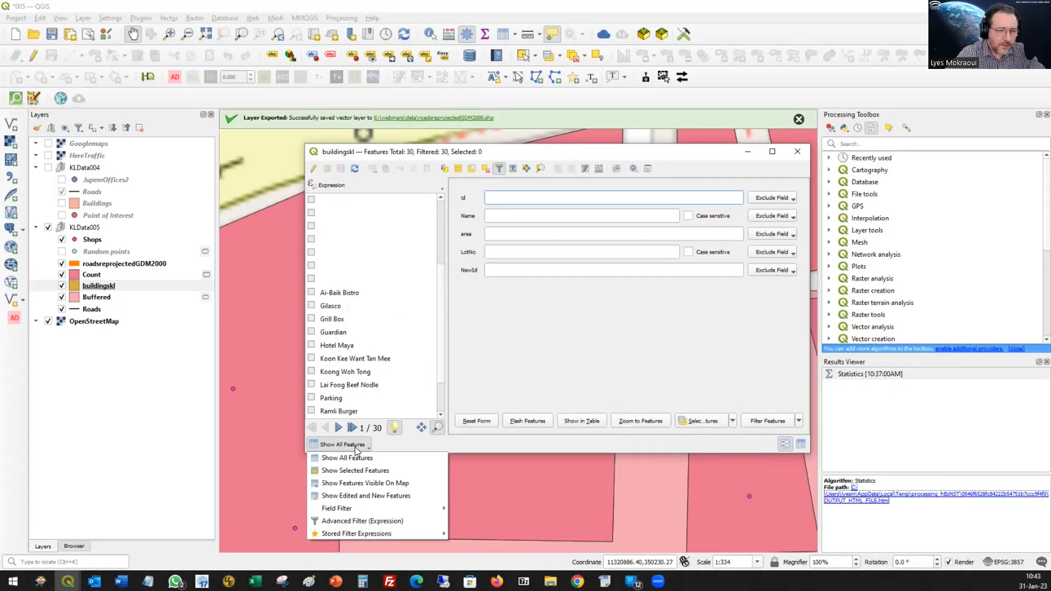
pyautogui.click(352, 521)
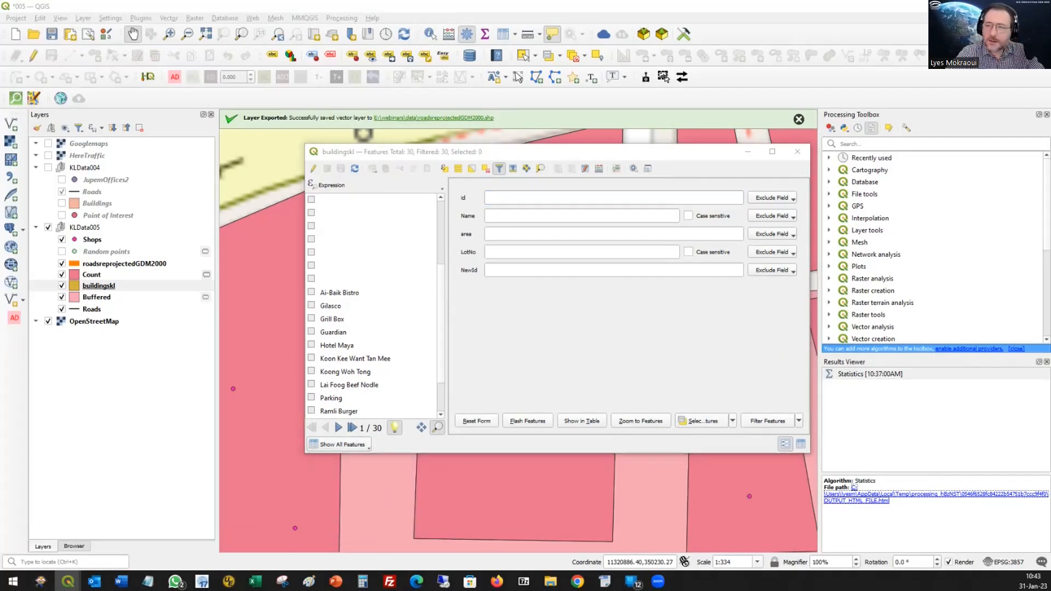
pyautogui.moveTo(1012, 139); pyautogui.dragTo(601, 133)
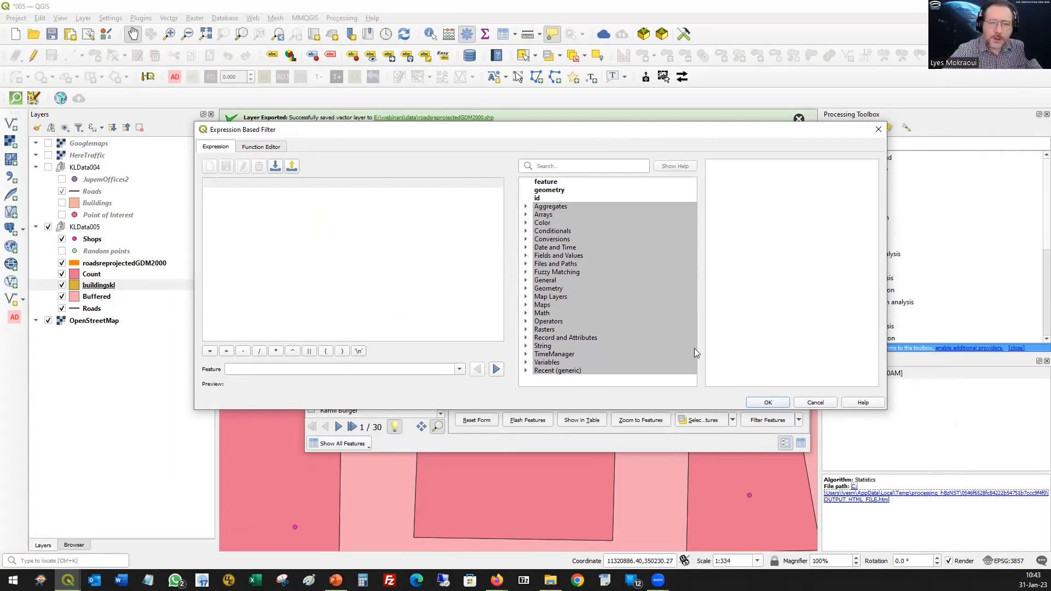
pyautogui.click(814, 403)
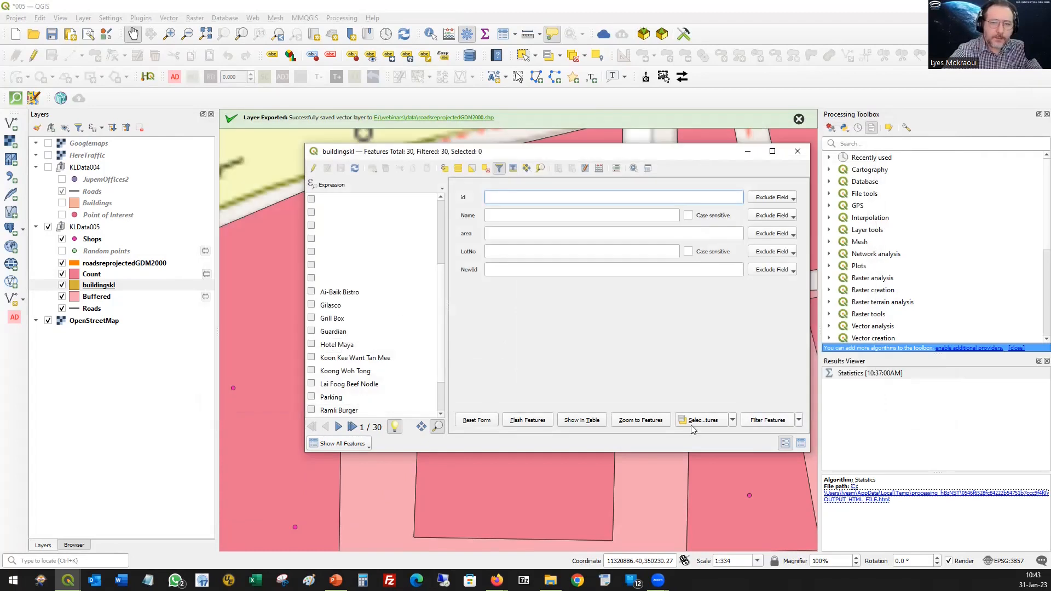
pyautogui.click(797, 151)
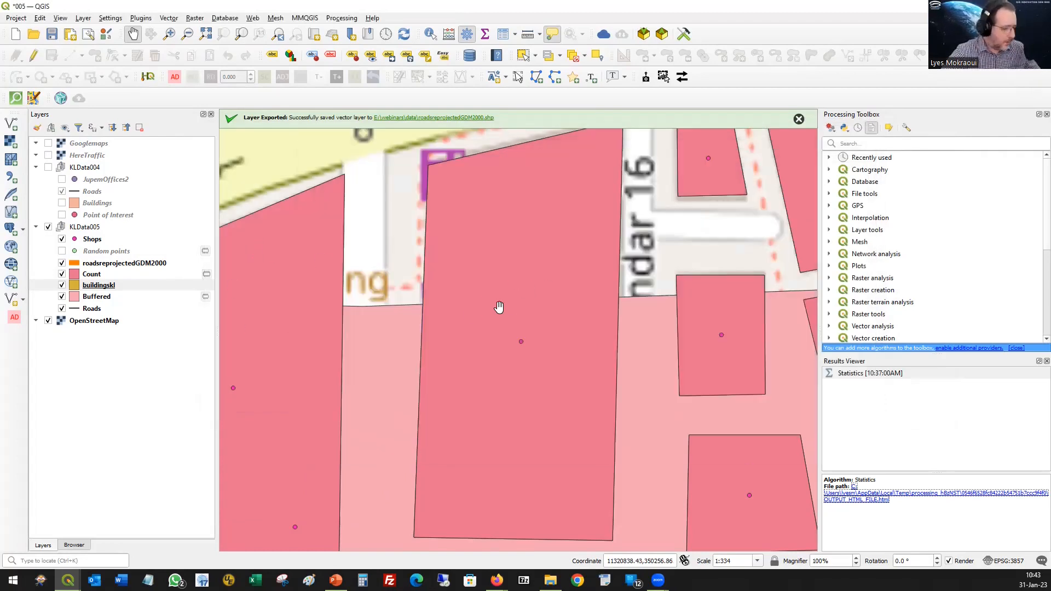
# Zoom the map to the Count layer and clear the feature selection
pyautogui.rightClick(89, 278)
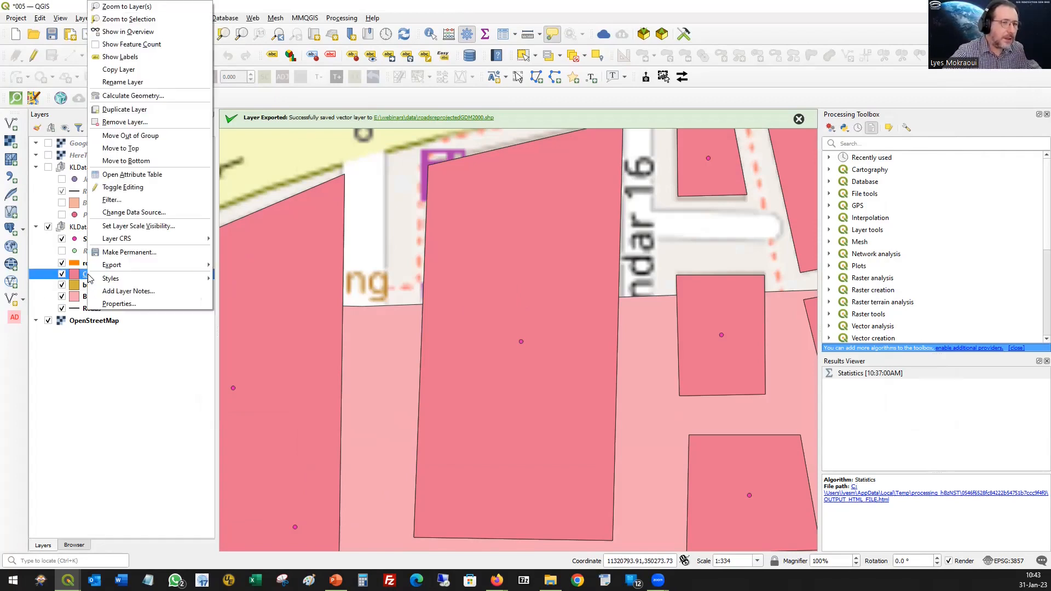
pyautogui.click(132, 7)
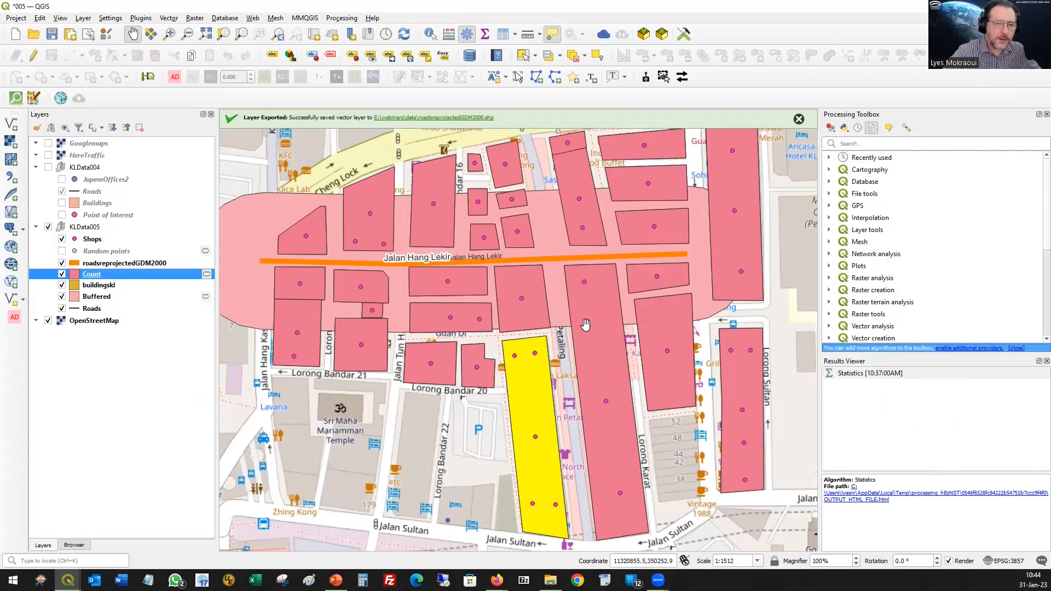
pyautogui.click(572, 56)
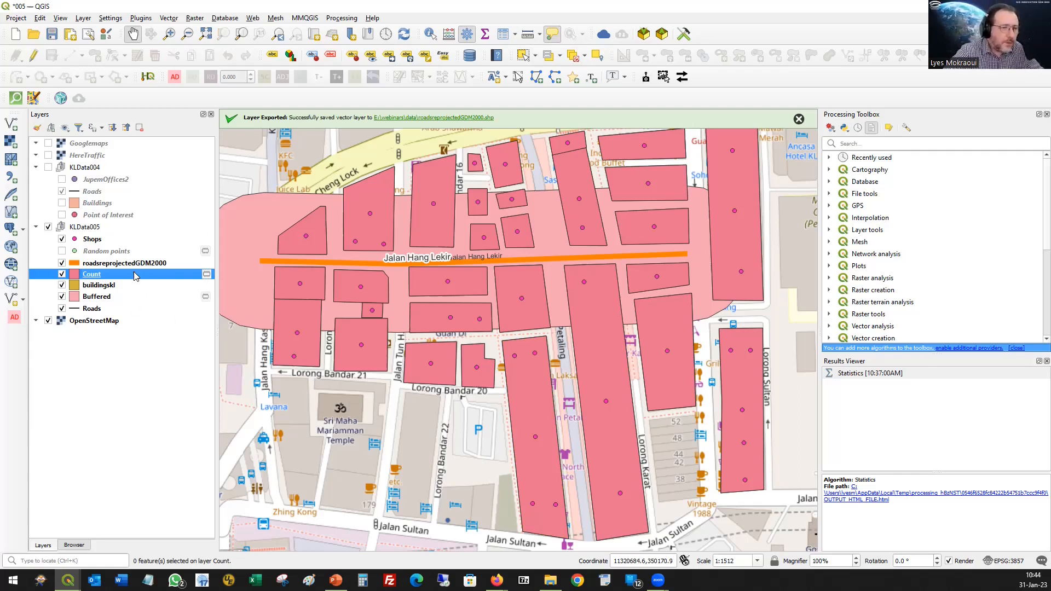
# Open the Count layer's attribute table with all features shown and switch it to table view
pyautogui.click(504, 37)
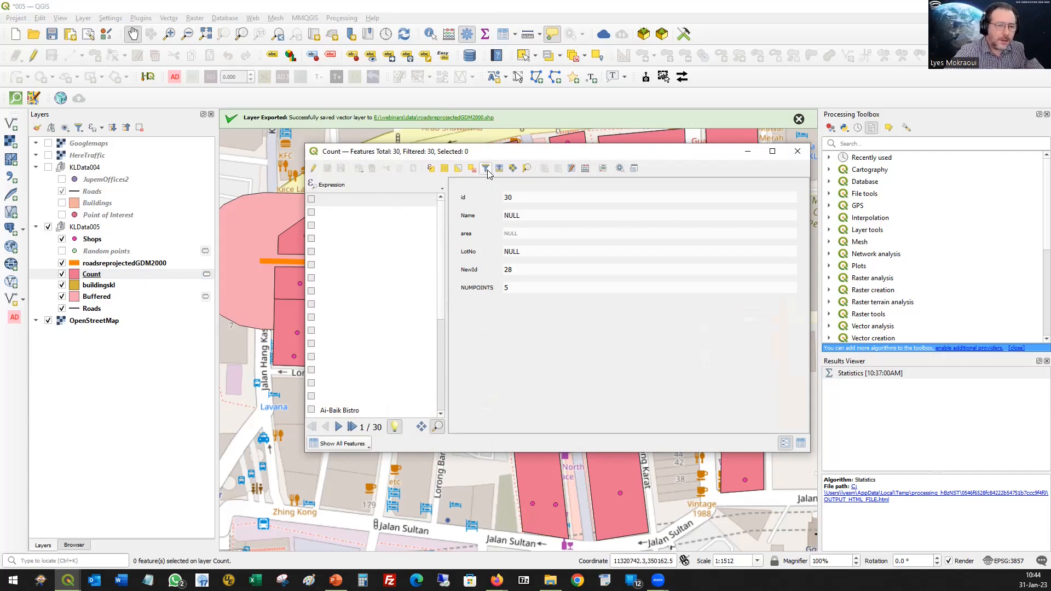
pyautogui.click(345, 444)
pyautogui.click(346, 457)
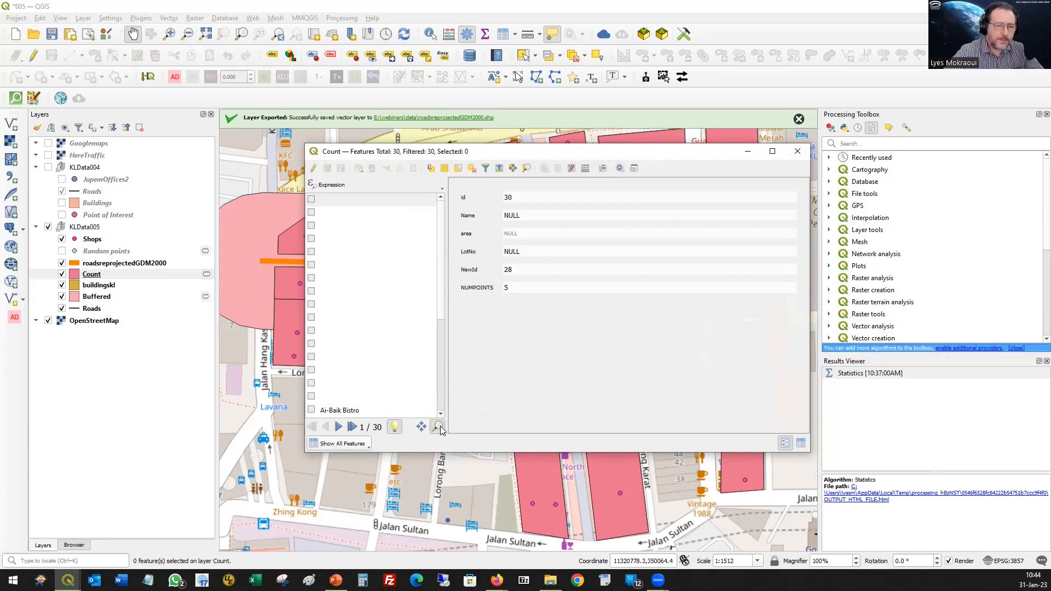
pyautogui.click(801, 443)
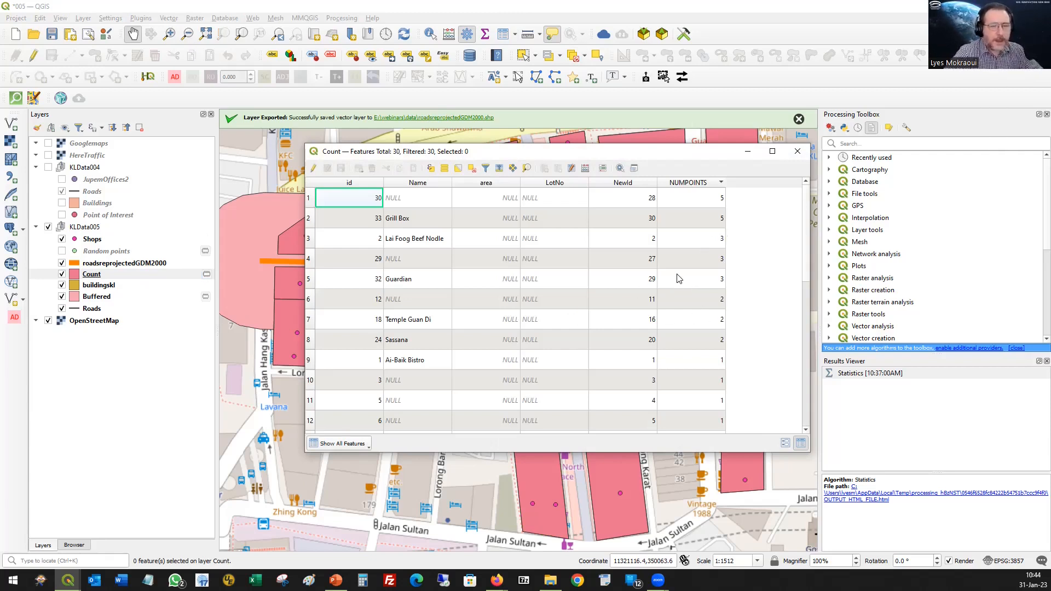
pyautogui.click(696, 282)
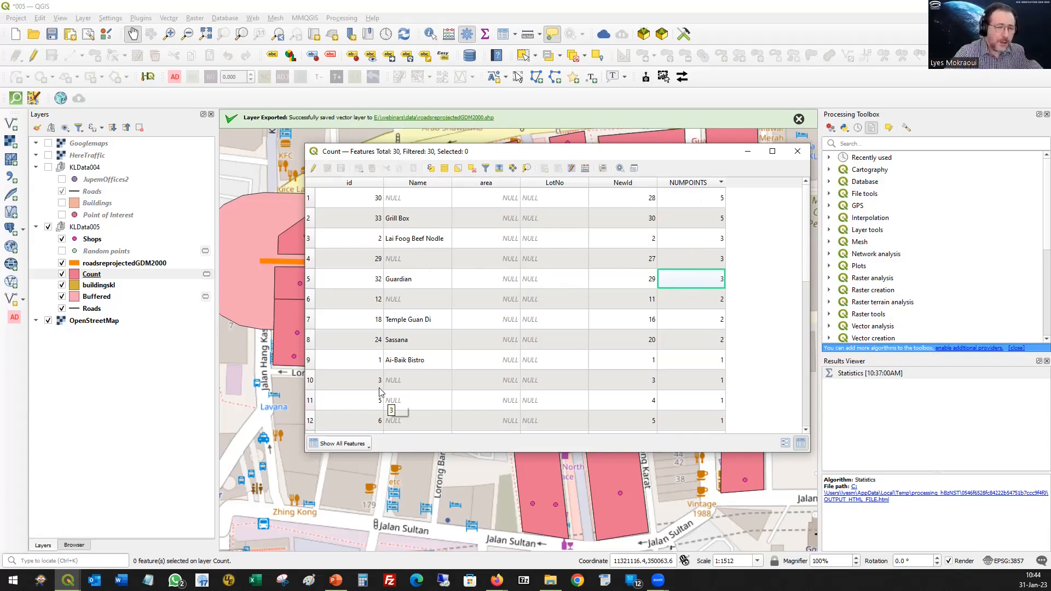
# Start an advanced expression filter on the Count table and insert the NUMPOINTS field into the expression
pyautogui.click(357, 446)
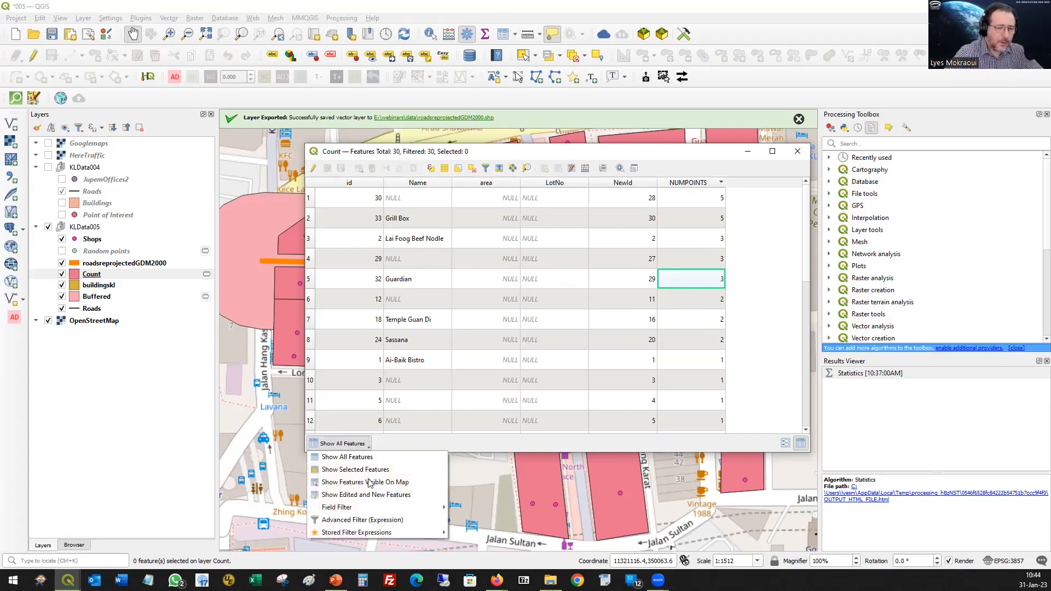
pyautogui.click(385, 522)
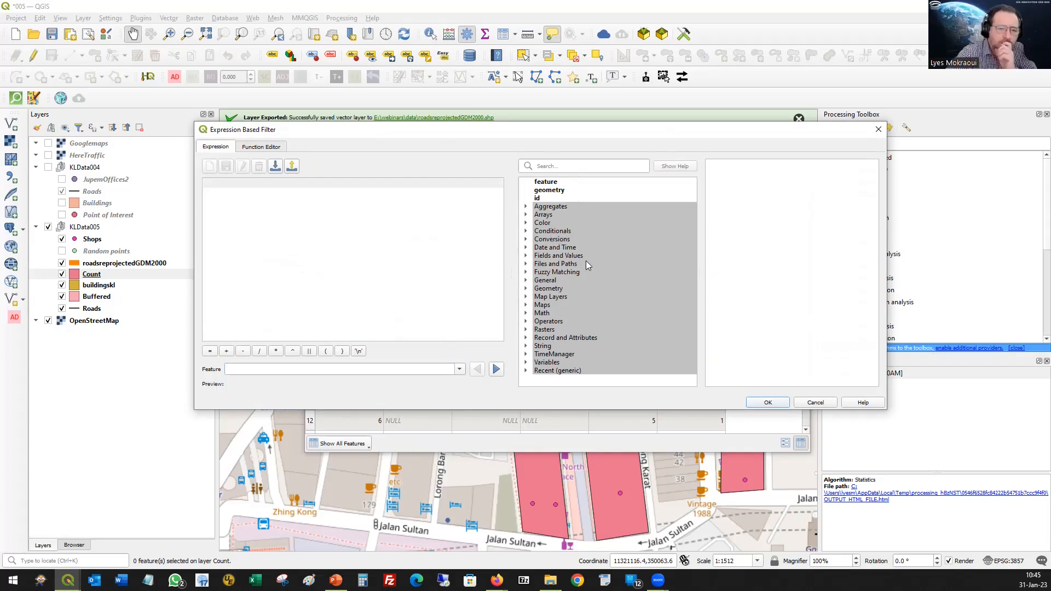
pyautogui.click(527, 256)
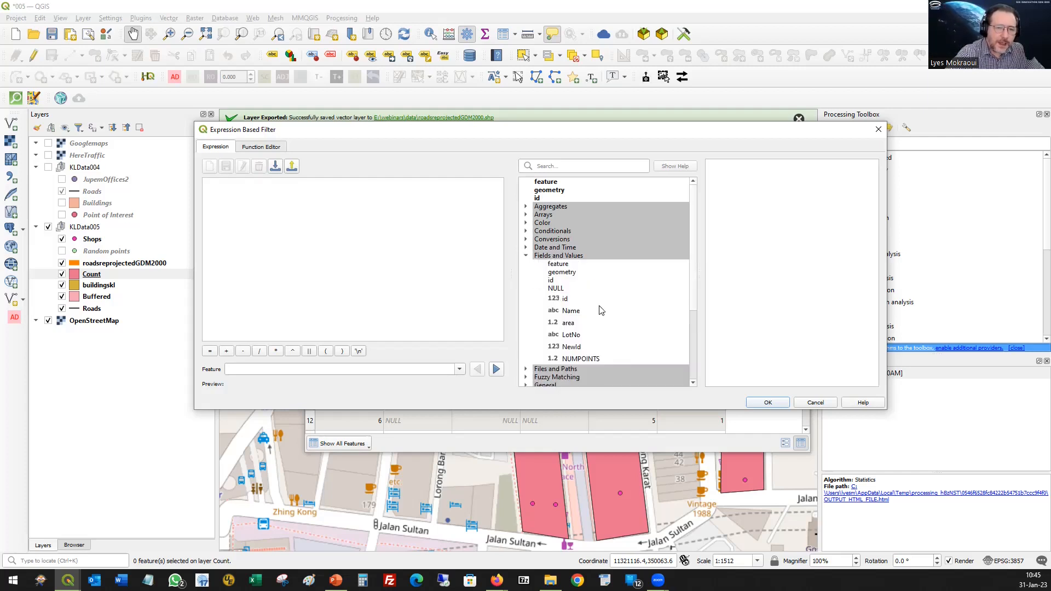
pyautogui.doubleClick(581, 359)
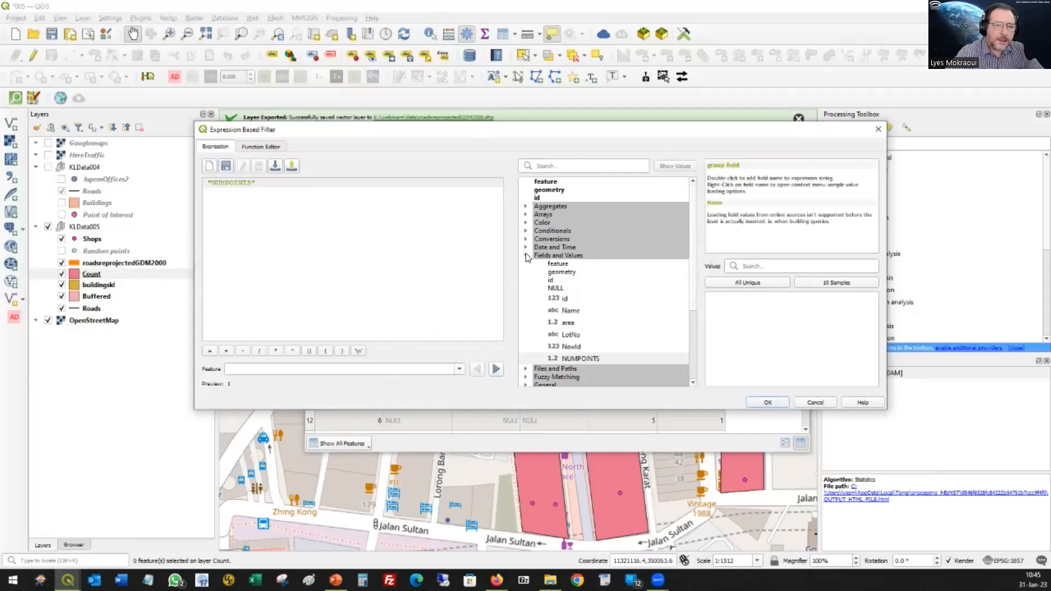
# Complete the filter expression as "NUMPOINTS" >= 3 using the greater-or-equal operator and apply it to the table
pyautogui.scroll(-1, 531, 256)
pyautogui.doubleClick(572, 255)
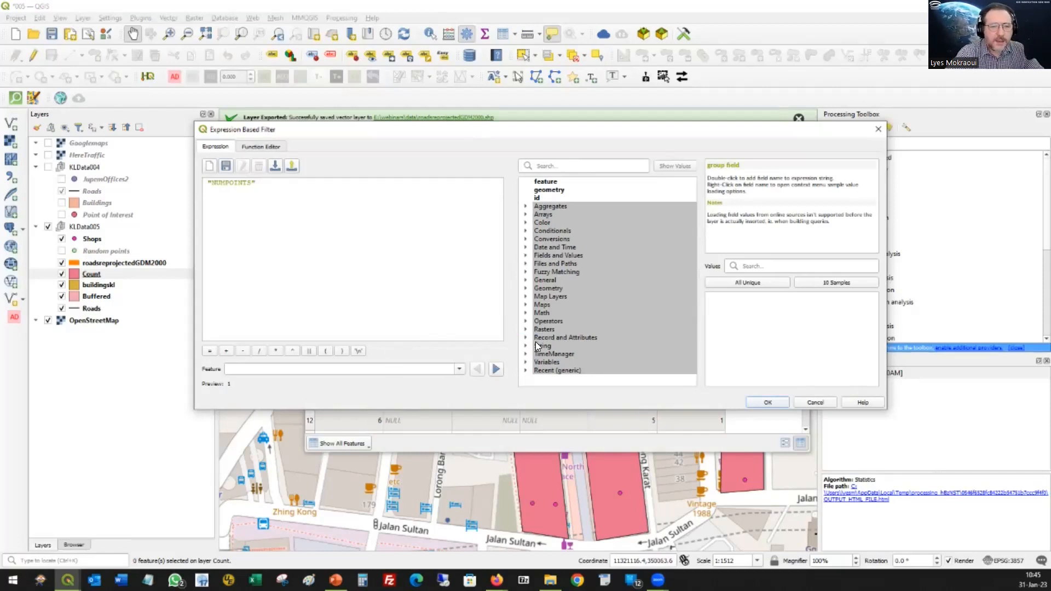
pyautogui.click(527, 322)
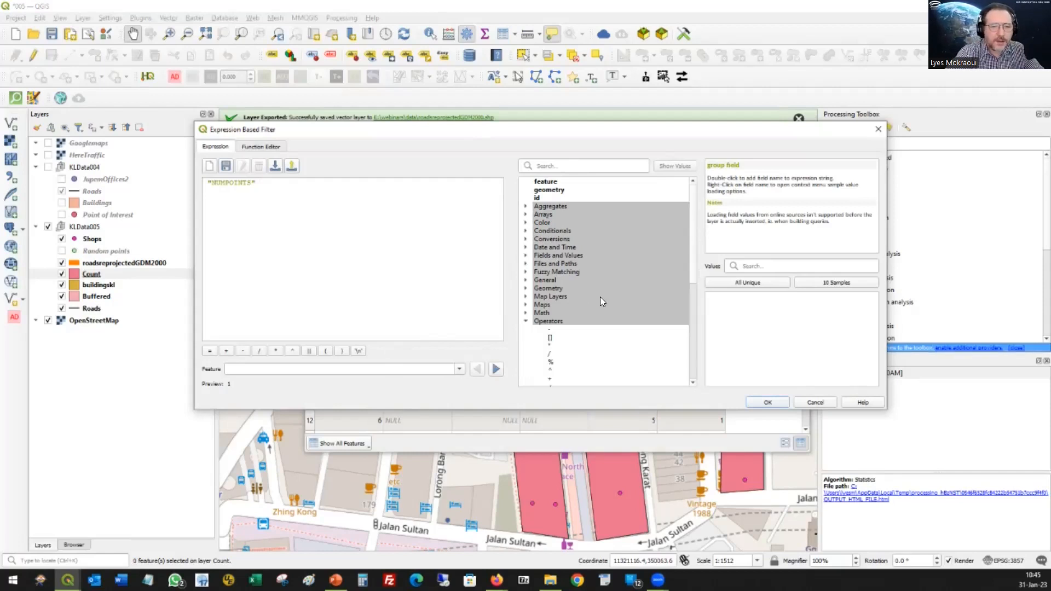
pyautogui.scroll(-3, 600, 297)
pyautogui.scroll(-1, 600, 320)
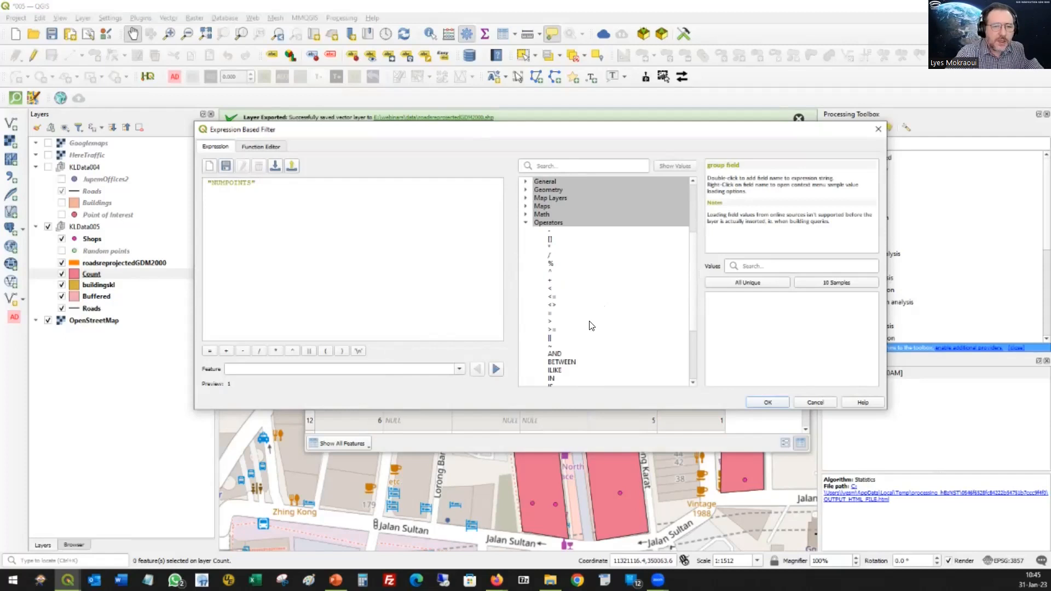
pyautogui.doubleClick(555, 330)
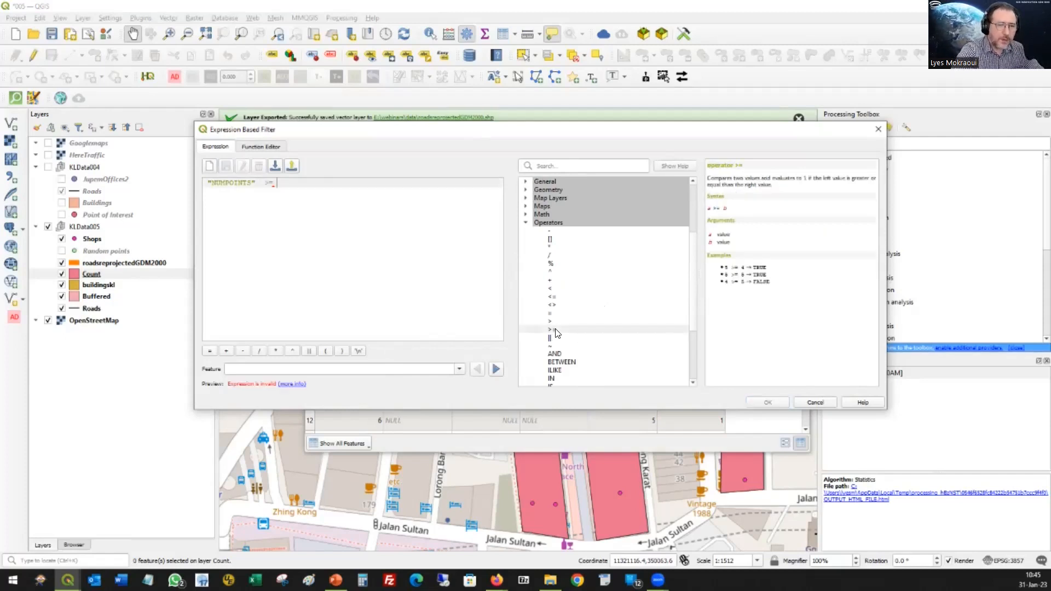
pyautogui.write('3')
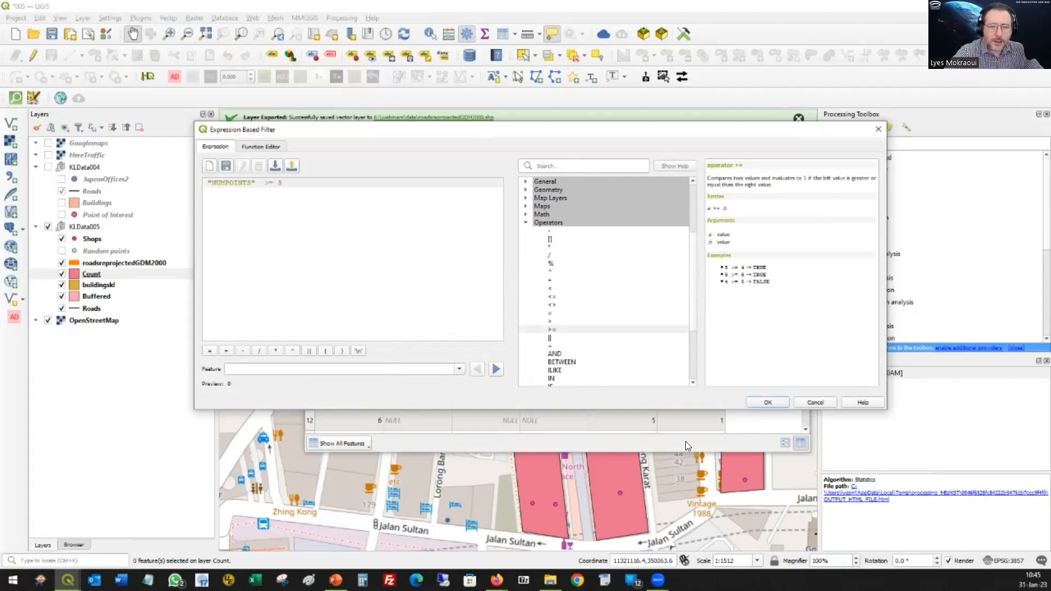
pyautogui.click(771, 402)
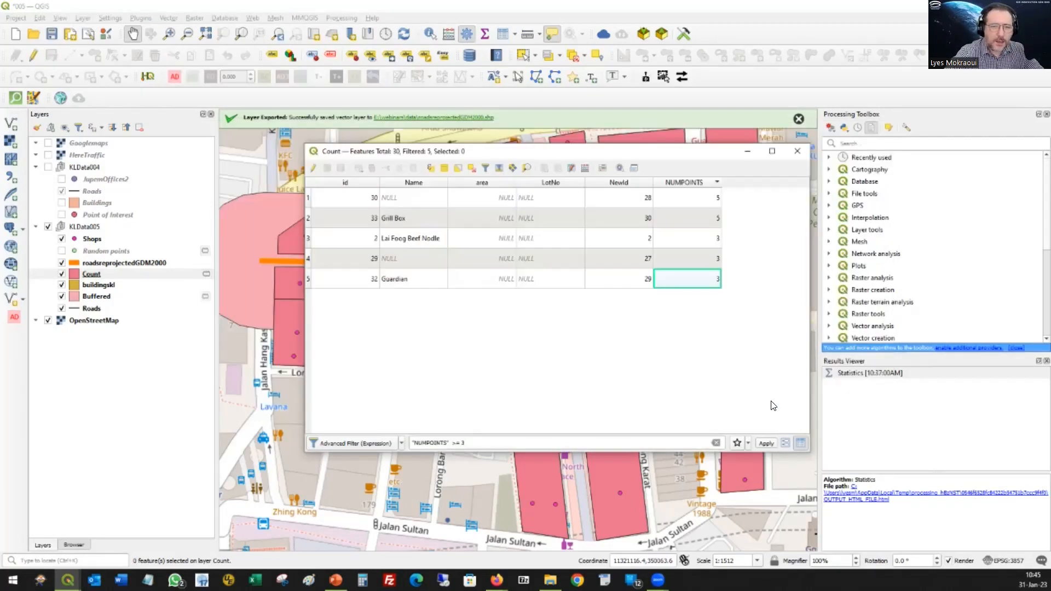
# Select every filtered row in the Count attribute table and minimise the table to reveal the map
pyautogui.moveTo(623, 156); pyautogui.dragTo(578, 176)
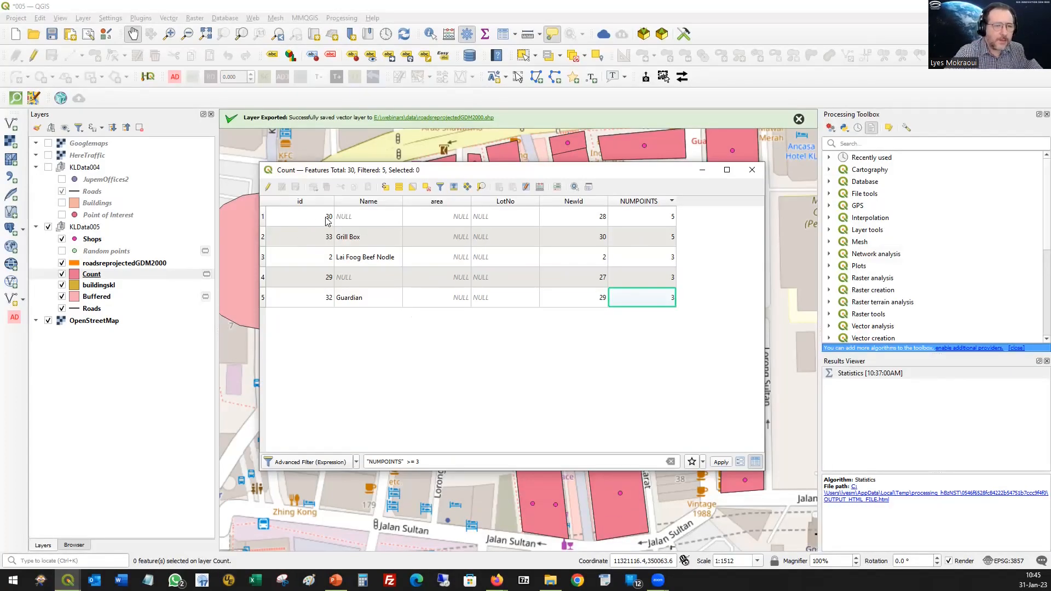
pyautogui.click(264, 217)
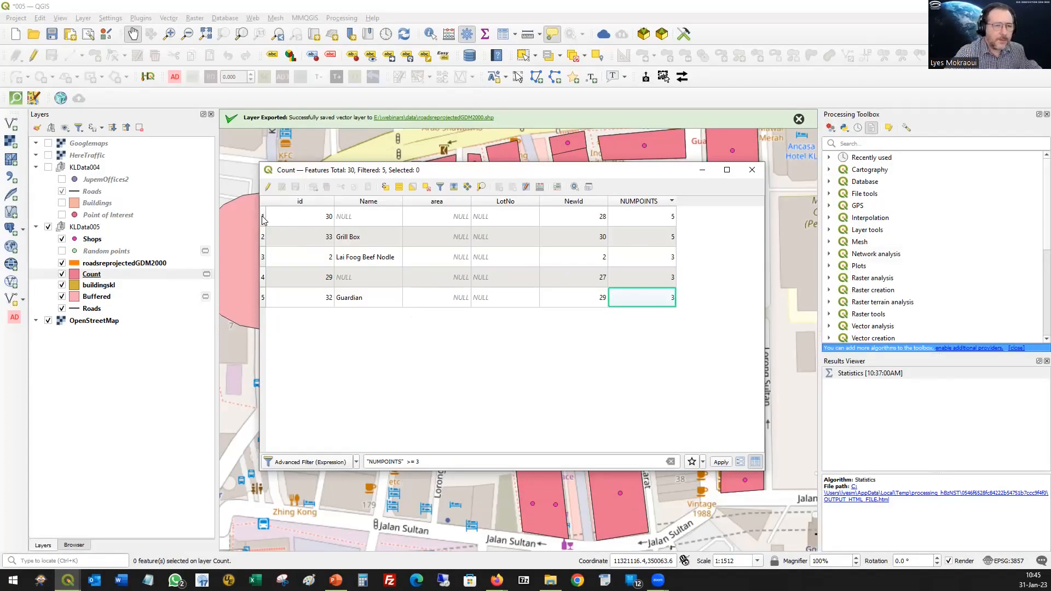
pyautogui.keyDown('shift'); pyautogui.click(263, 299); pyautogui.keyUp('shift')
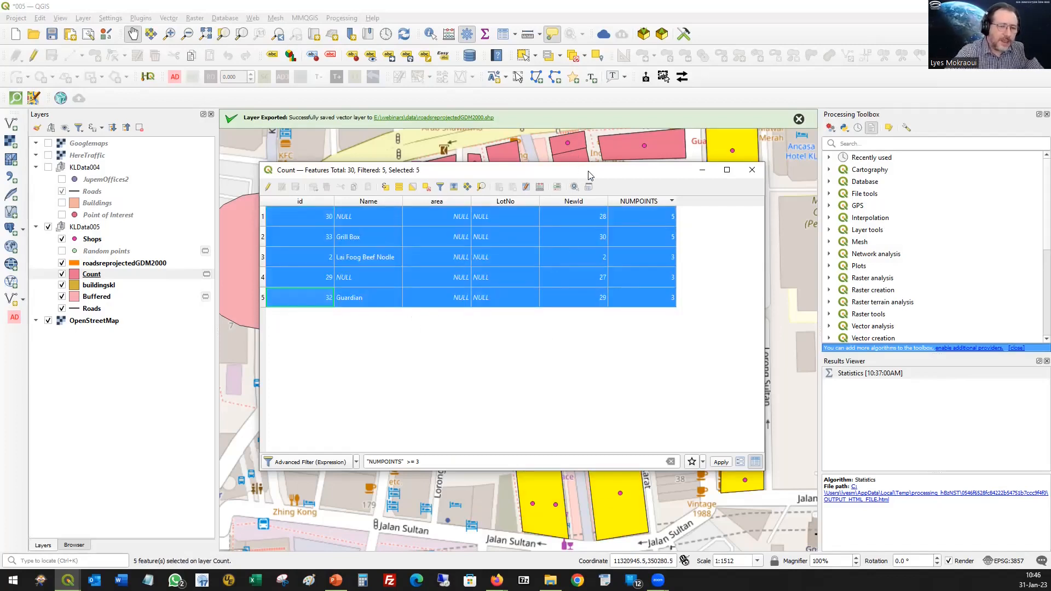
pyautogui.moveTo(602, 171); pyautogui.dragTo(552, 181)
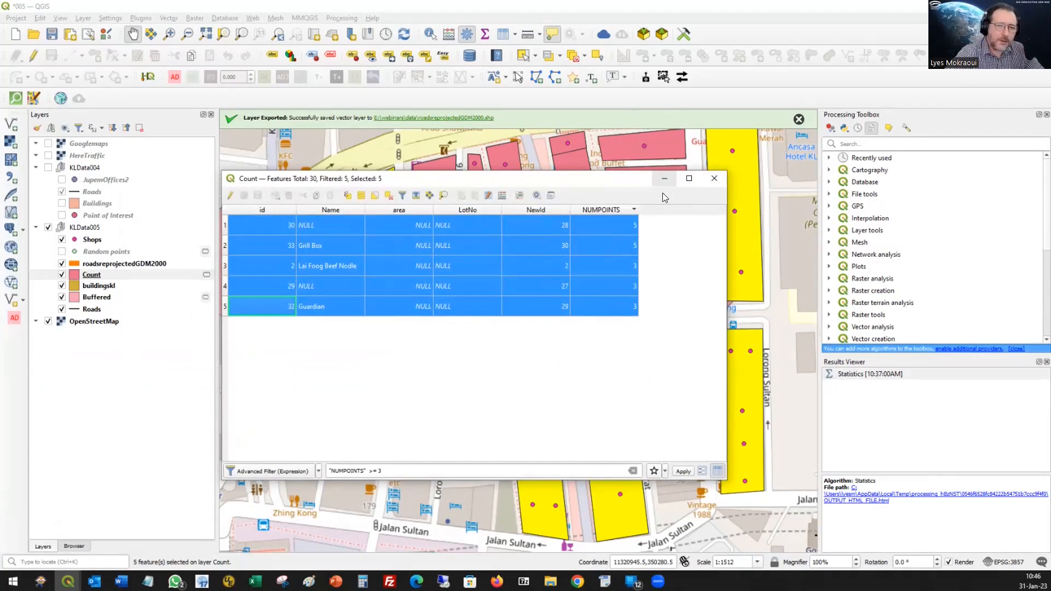
pyautogui.click(667, 178)
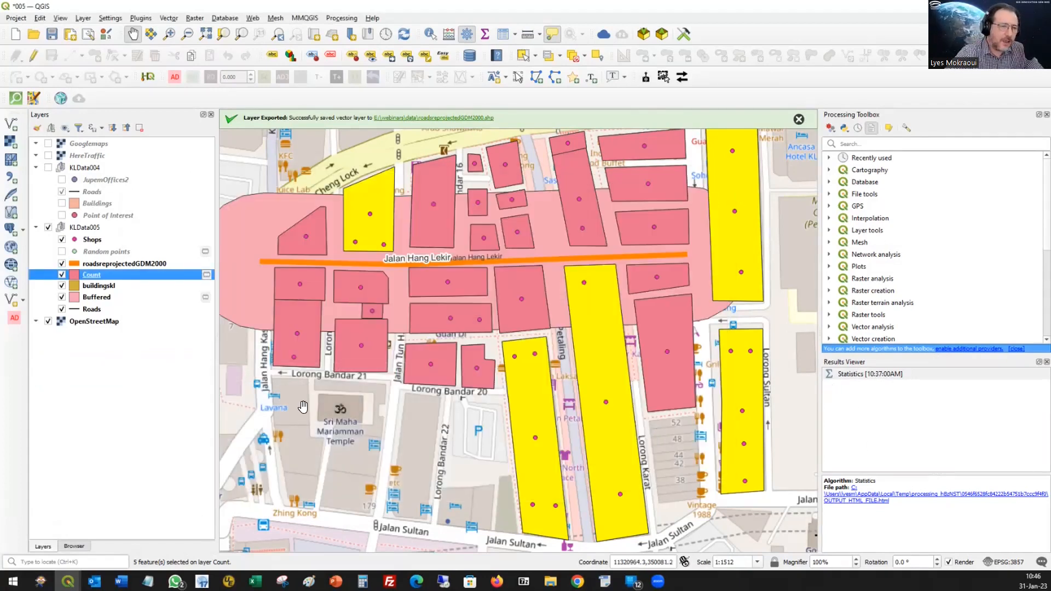
# Export only the selected Count features as an ESRI Shapefile named BuildingsWith3Shops in E:\webinars\data and add it to the map
pyautogui.rightClick(99, 278)
pyautogui.moveTo(184, 271)
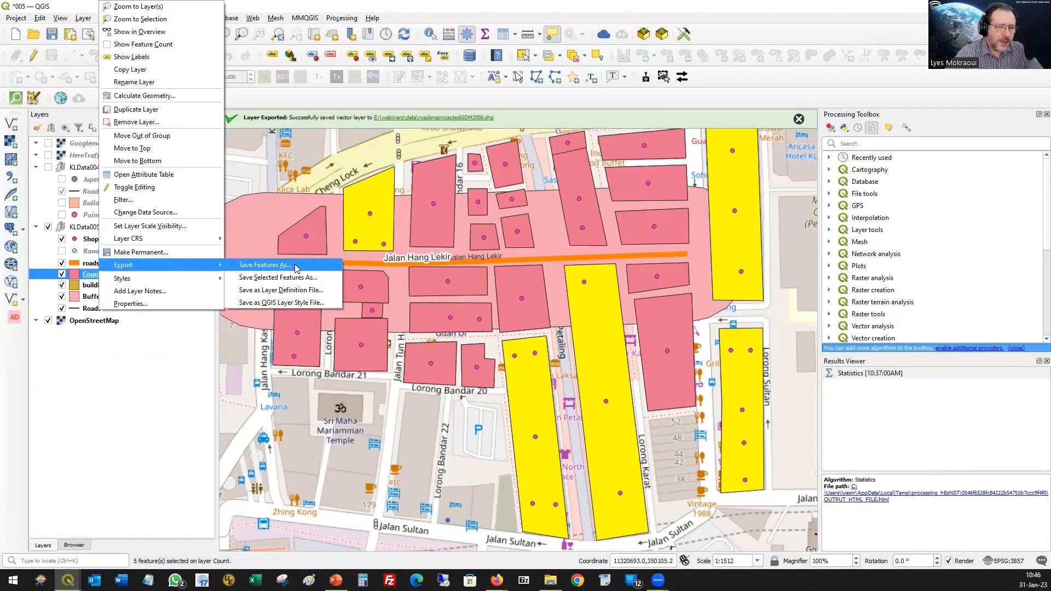
pyautogui.click(322, 282)
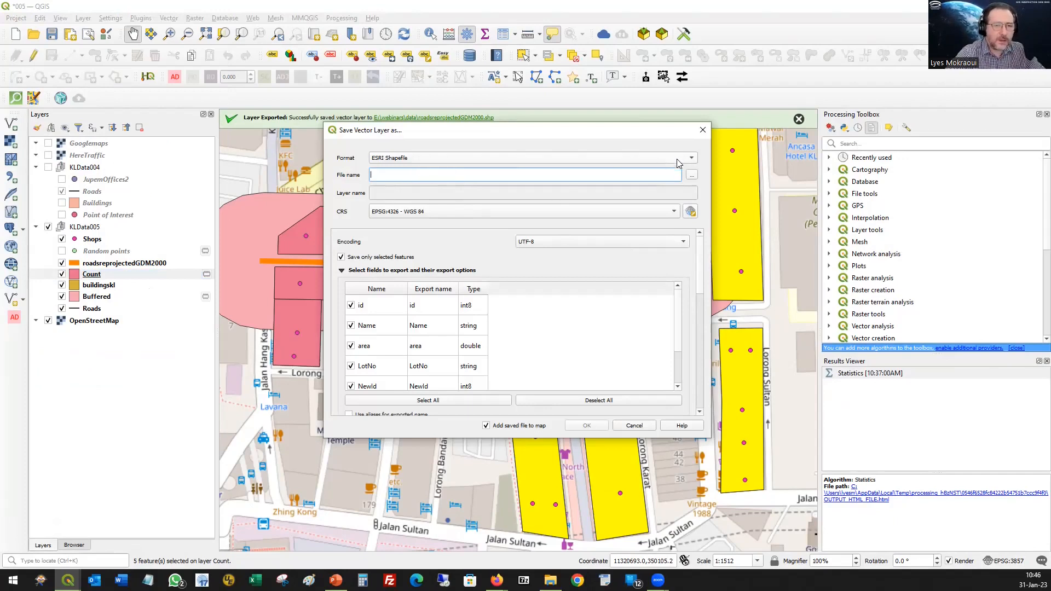
pyautogui.click(693, 175)
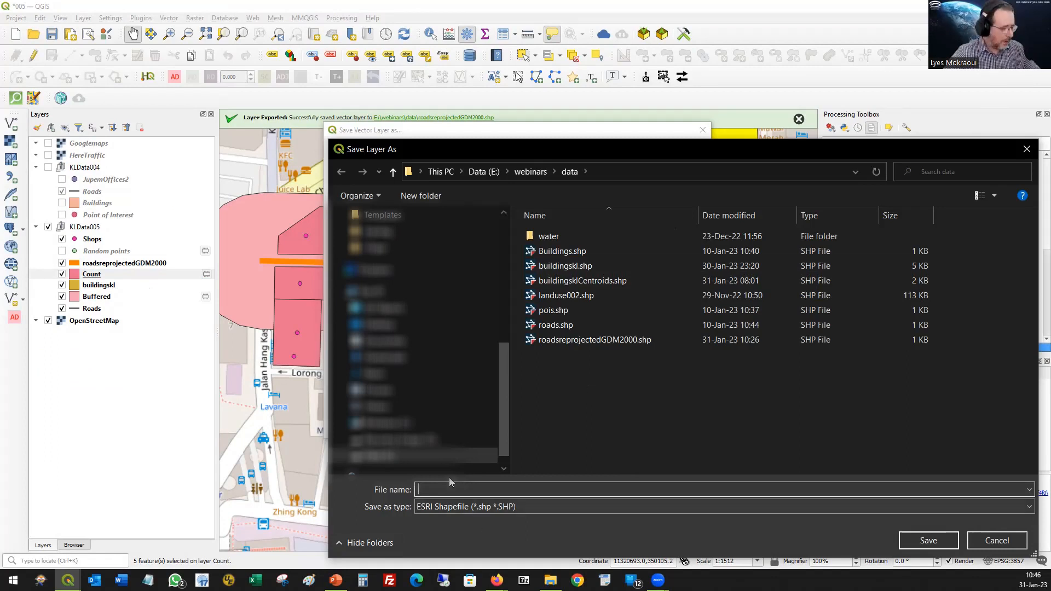
pyautogui.write('Buildings')
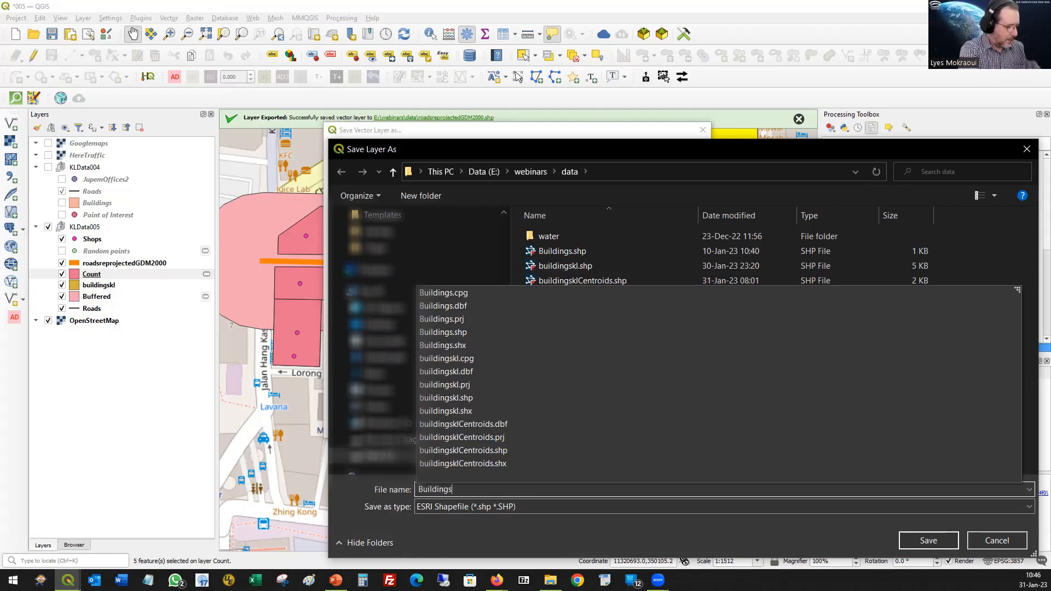
pyautogui.write('With3Shhops')
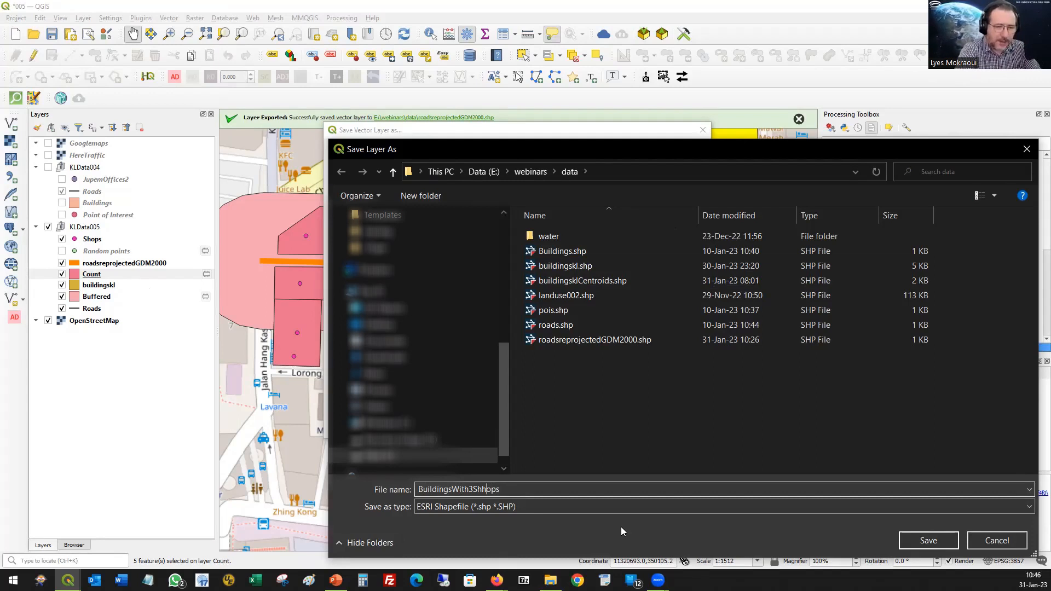
pyautogui.press('BackSpace')
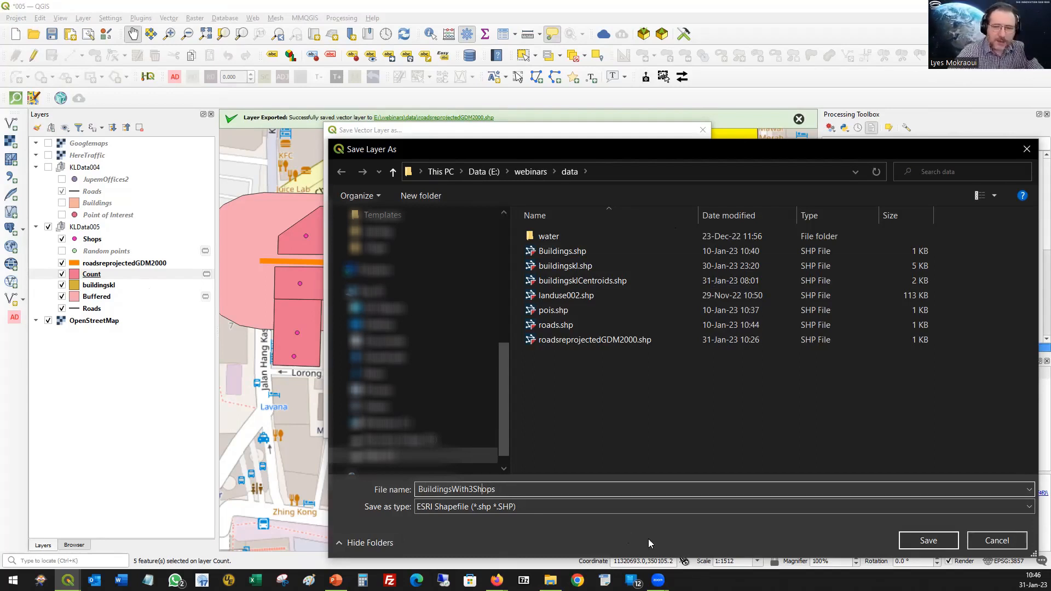
pyautogui.click(928, 540)
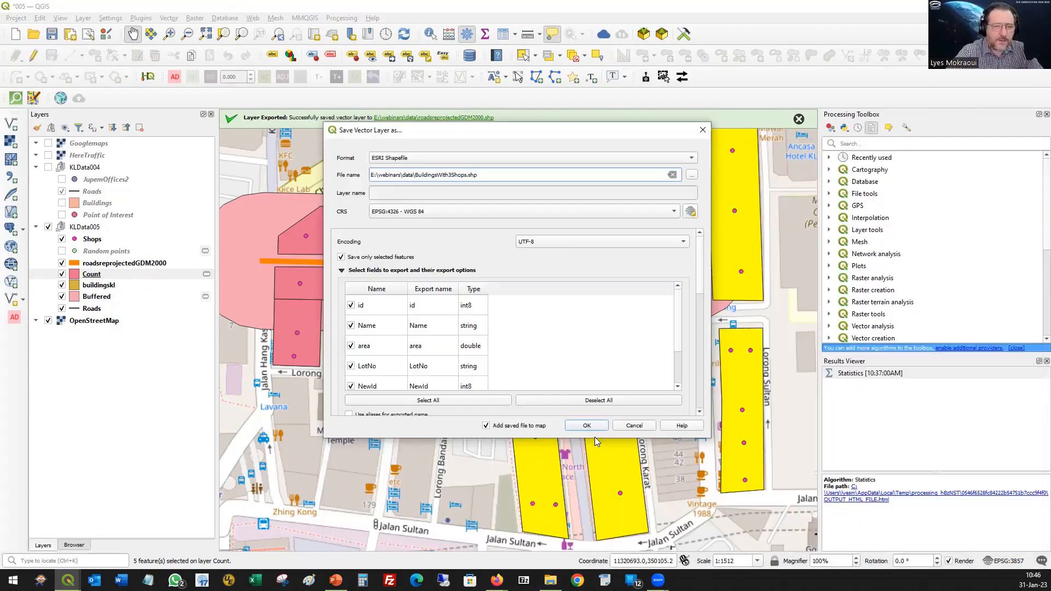
pyautogui.click(586, 426)
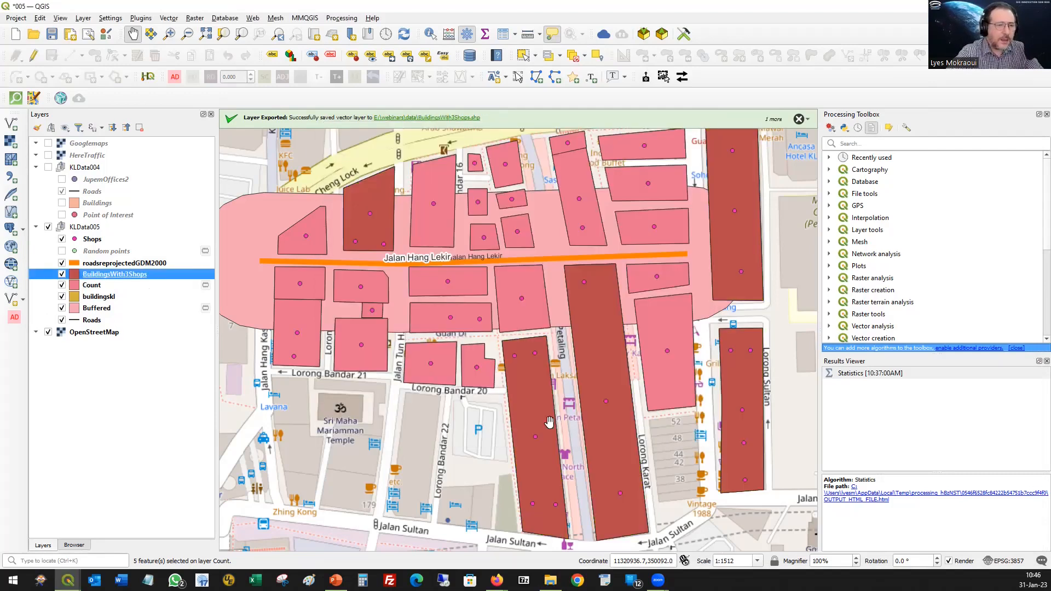
# Hide the Count, buildingskl and Buffered layers to isolate the exported BuildingsWith3Shops buildings on the map
pyautogui.click(62, 275)
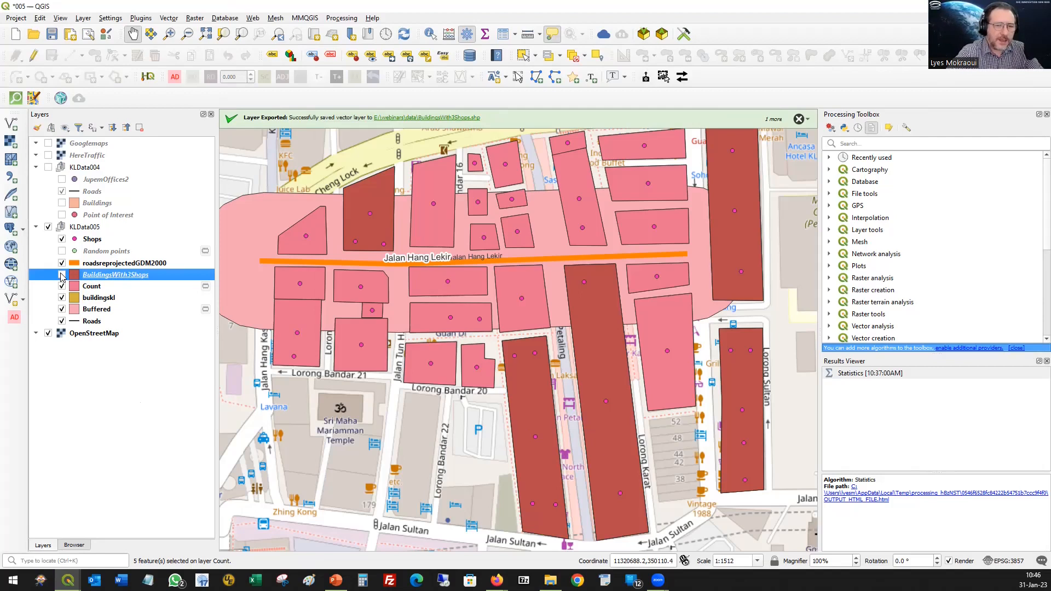
pyautogui.click(62, 274)
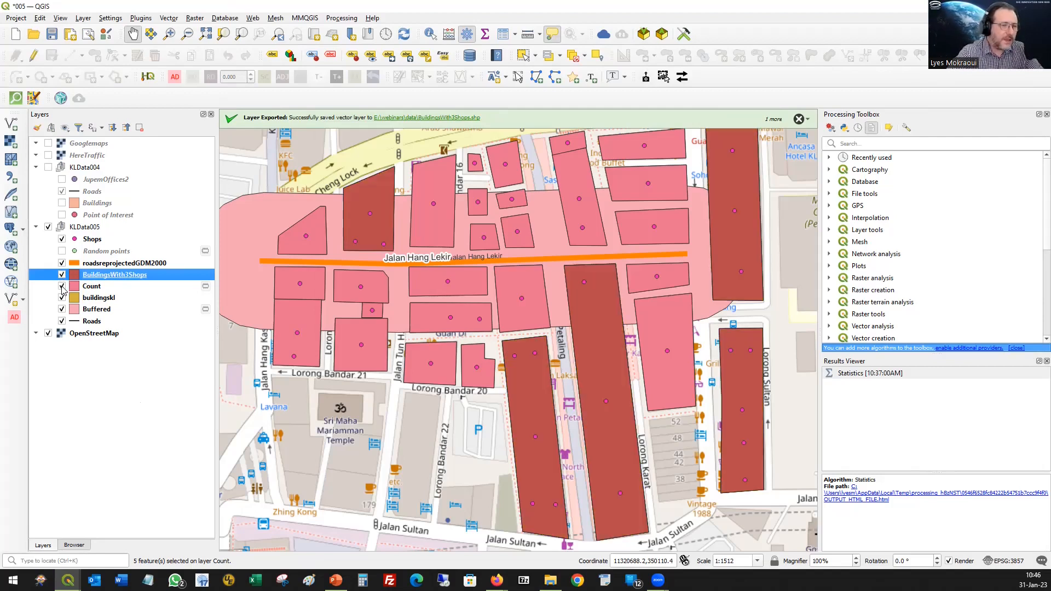
pyautogui.click(62, 286)
pyautogui.click(62, 297)
pyautogui.click(62, 309)
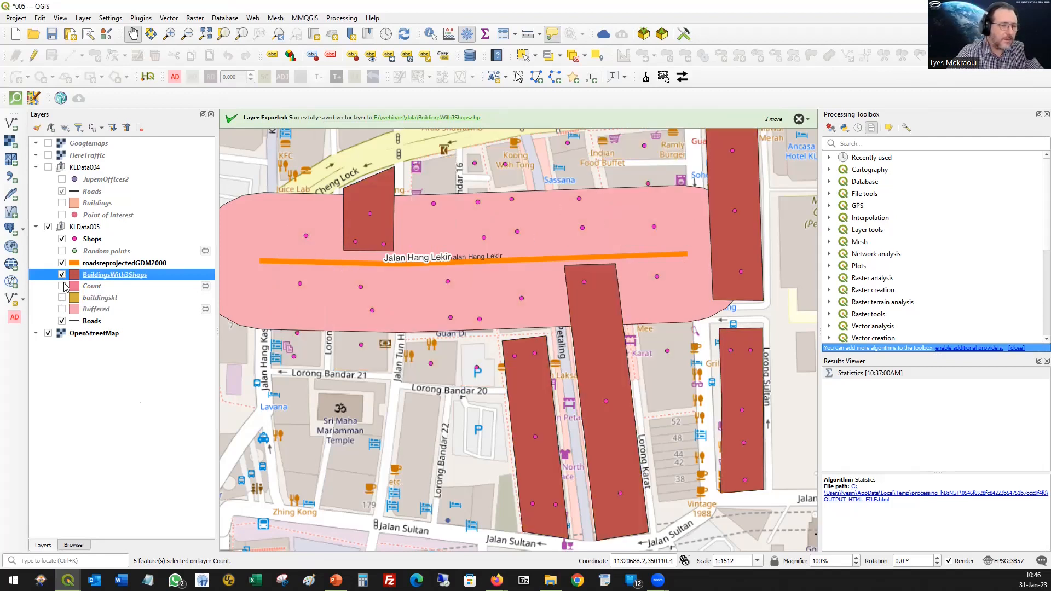
pyautogui.click(62, 263)
pyautogui.click(62, 263)
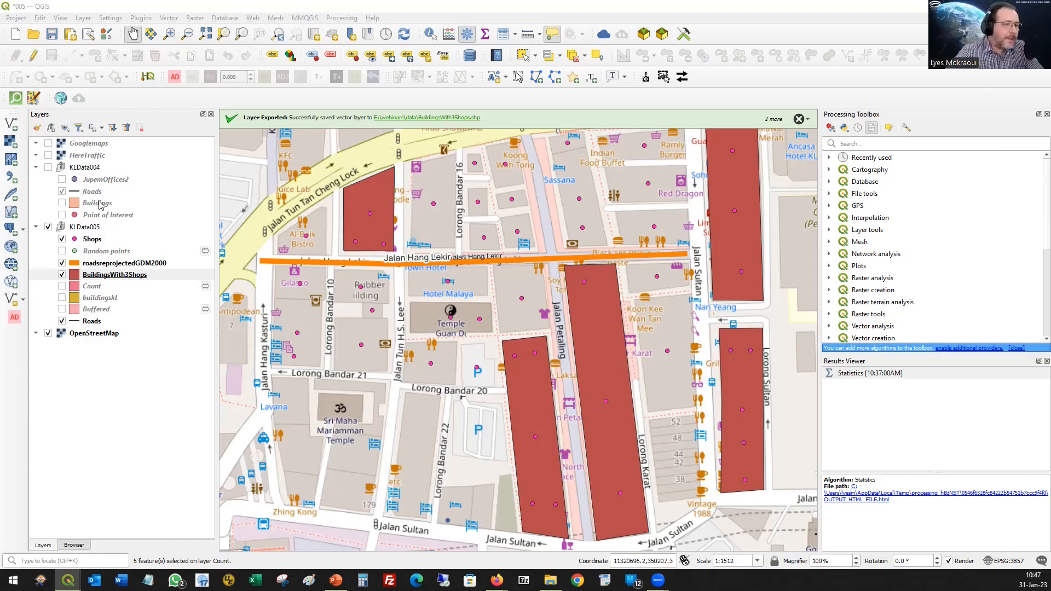
# Bring the Johor Bahru area, southeast of Kuala Lumpur, into view on the OpenStreetMap base map
pyautogui.scroll(-3, 477, 335)
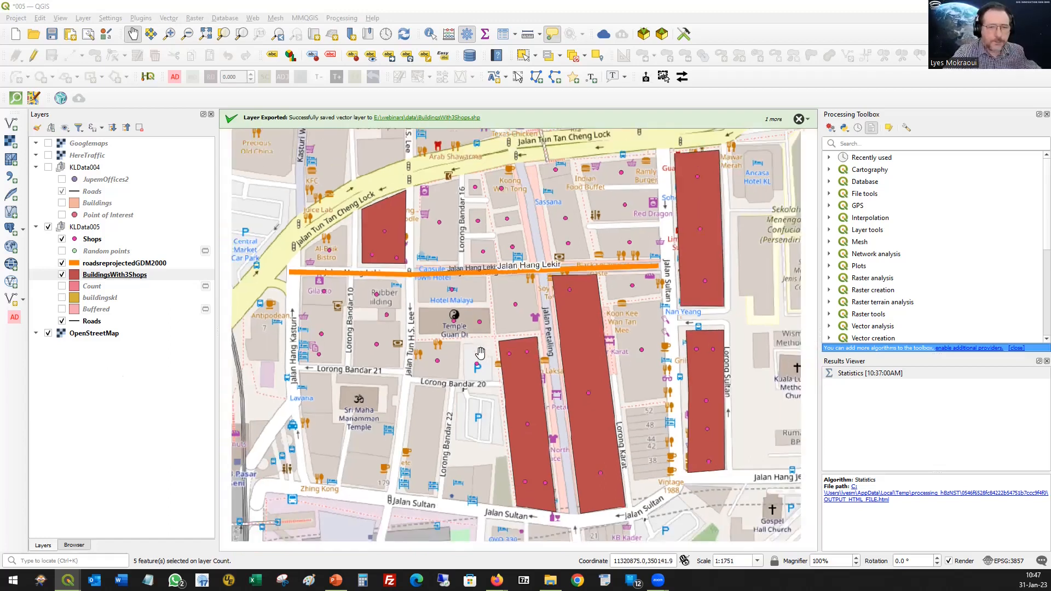
pyautogui.scroll(-4, 497, 373)
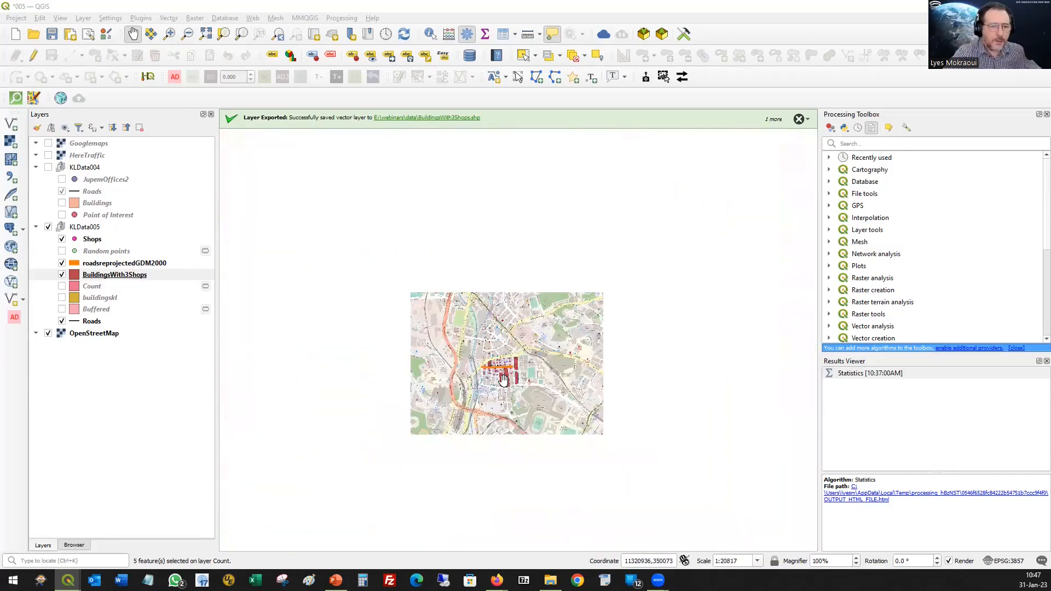
pyautogui.scroll(-1, 534, 393)
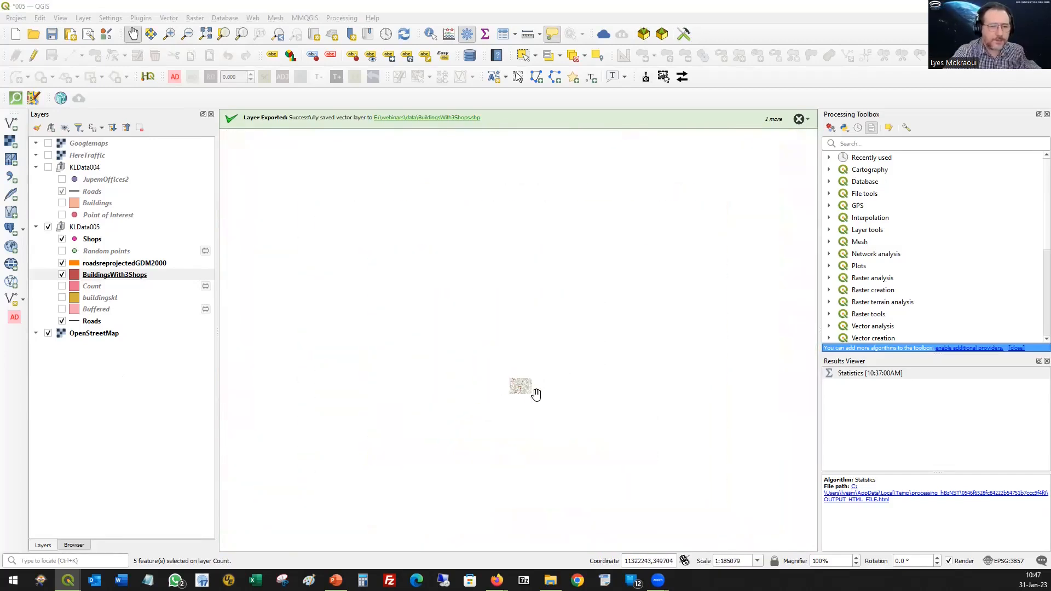
pyautogui.moveTo(570, 421); pyautogui.dragTo(570, 297)
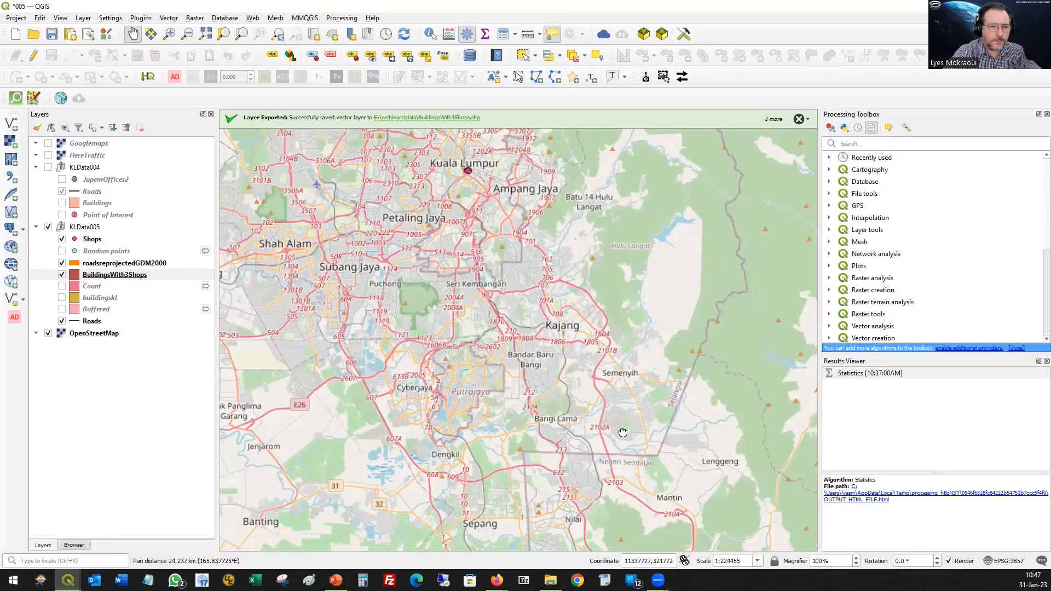
pyautogui.moveTo(623, 434); pyautogui.dragTo(570, 352)
pyautogui.scroll(-1, 580, 383)
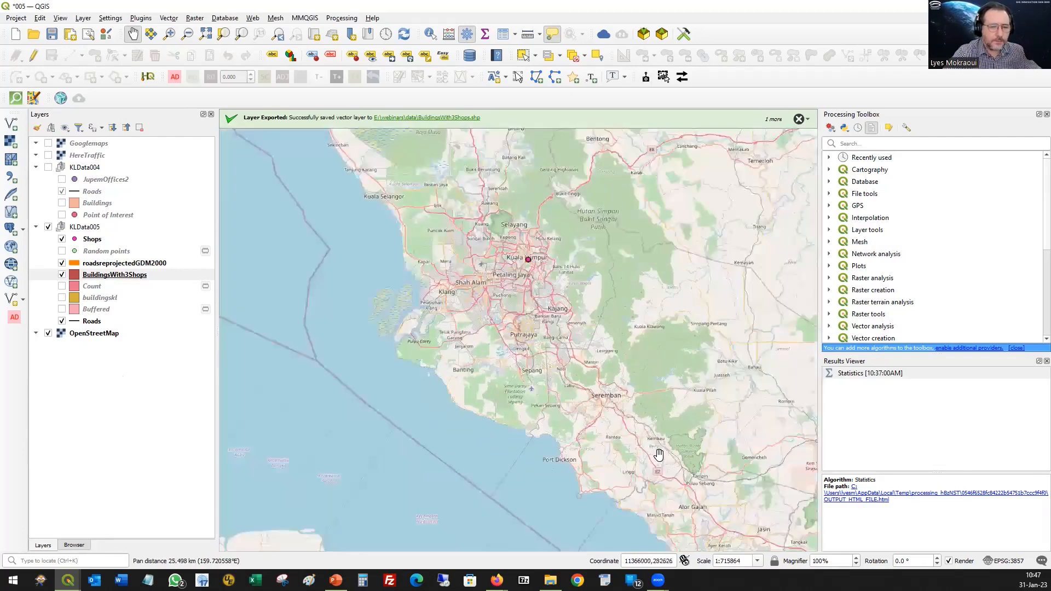
pyautogui.moveTo(657, 453); pyautogui.dragTo(460, 272)
pyautogui.scroll(-1, 617, 403)
pyautogui.moveTo(617, 403); pyautogui.dragTo(441, 275)
pyautogui.moveTo(715, 505); pyautogui.dragTo(539, 387)
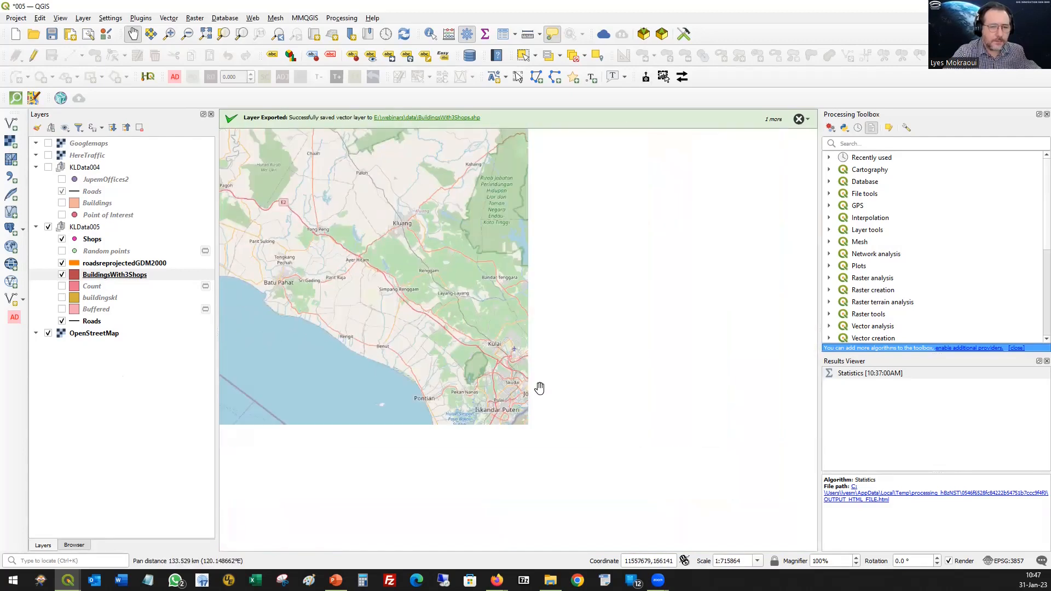
pyautogui.scroll(2, 528, 330)
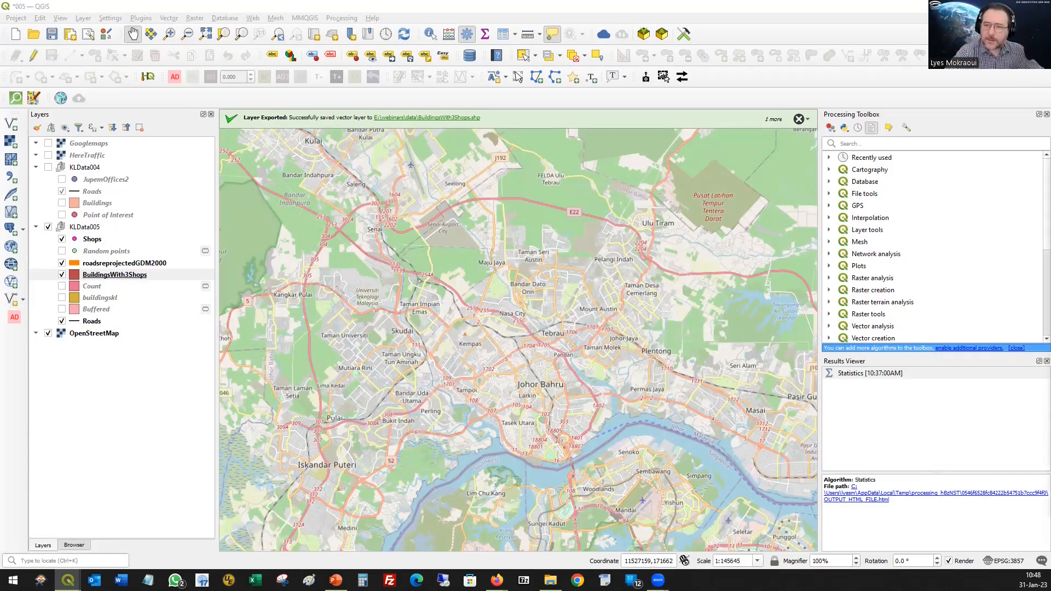
# Start a new shapefile layer and set its file to BuildingsJB in the E:\webinars\data folder
pyautogui.click(666, 79)
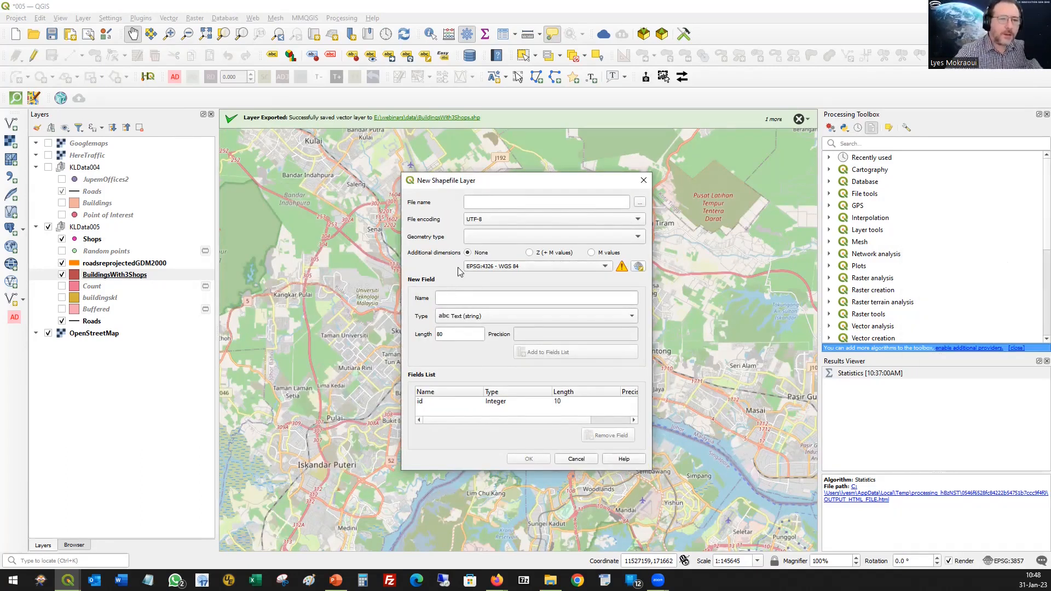
pyautogui.click(638, 203)
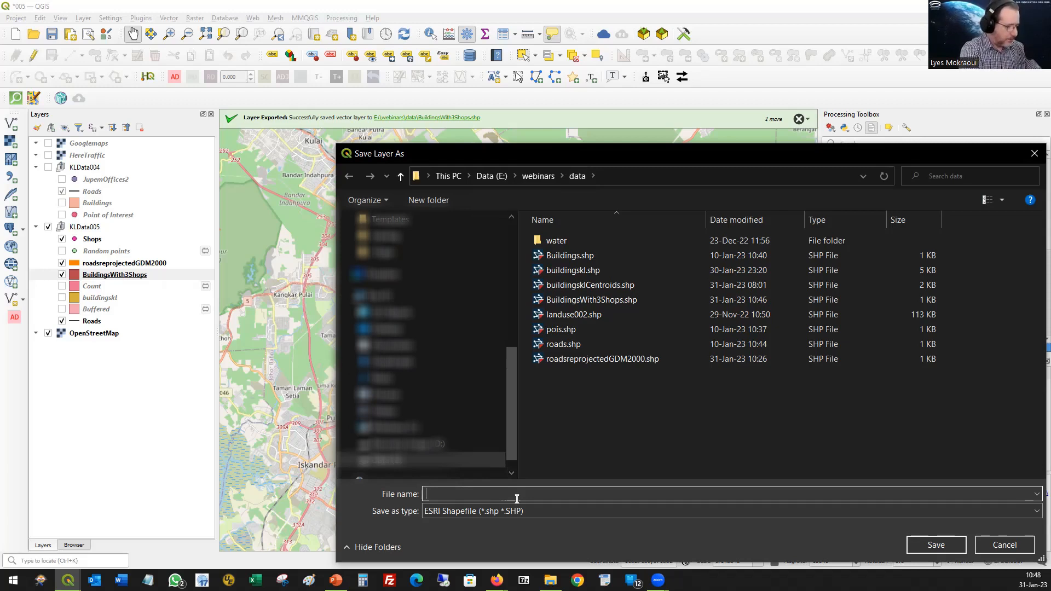
pyautogui.write('Bui')
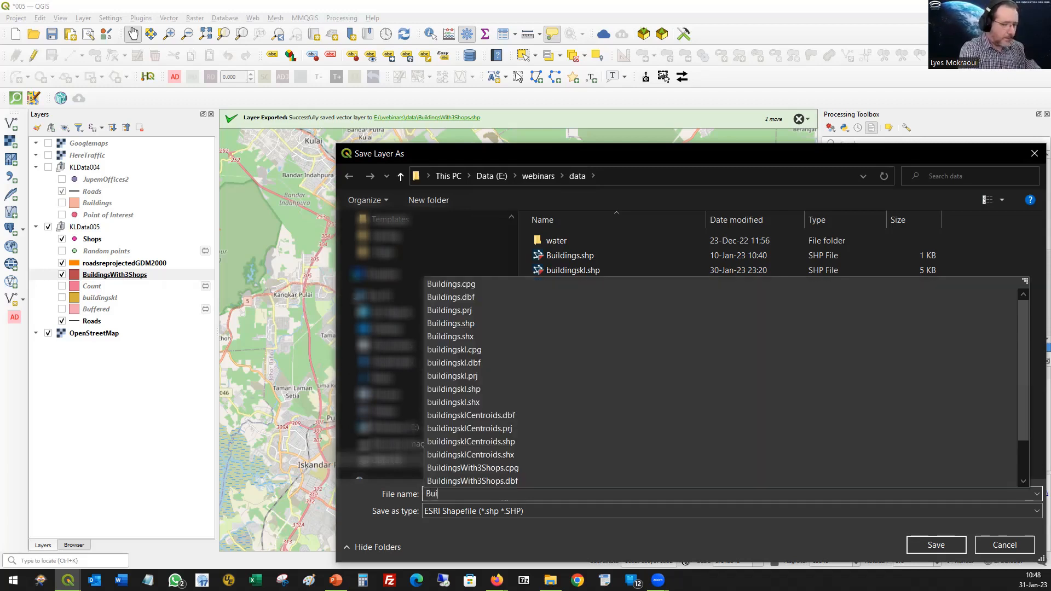
pyautogui.write('ldings')
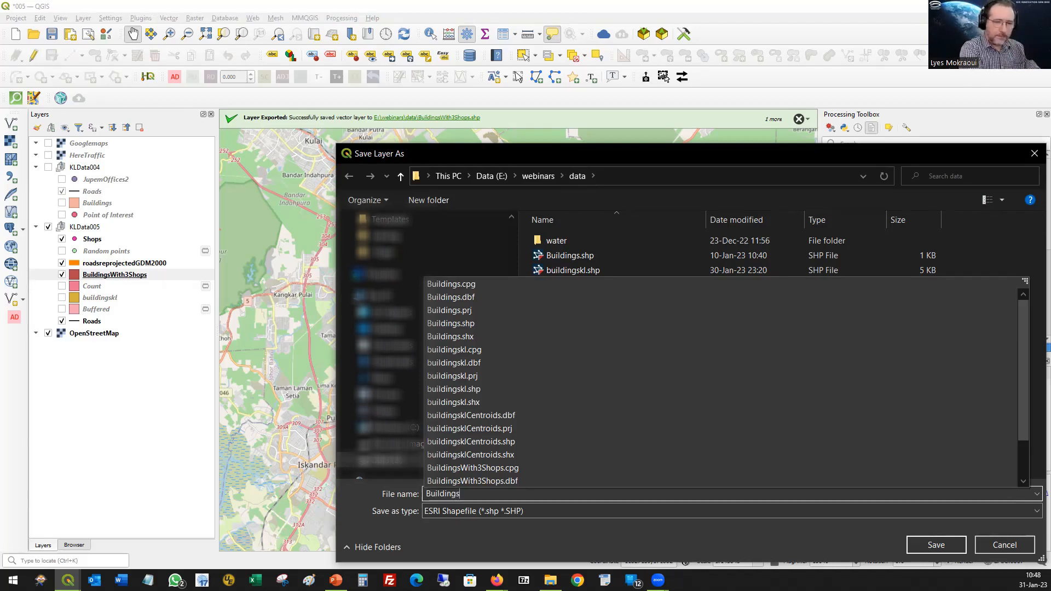
pyautogui.write('JB')
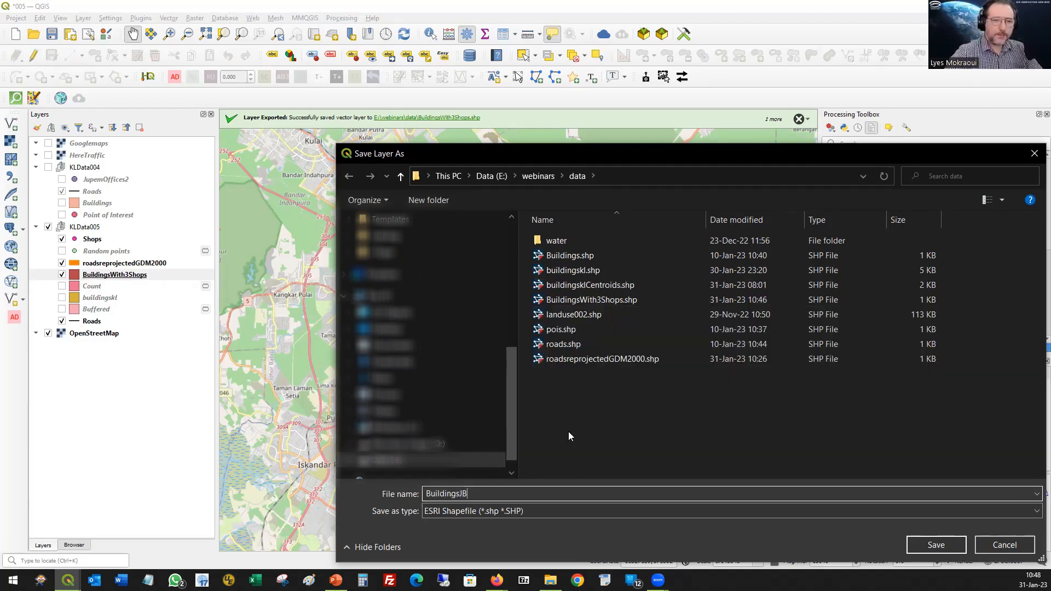
pyautogui.click(934, 544)
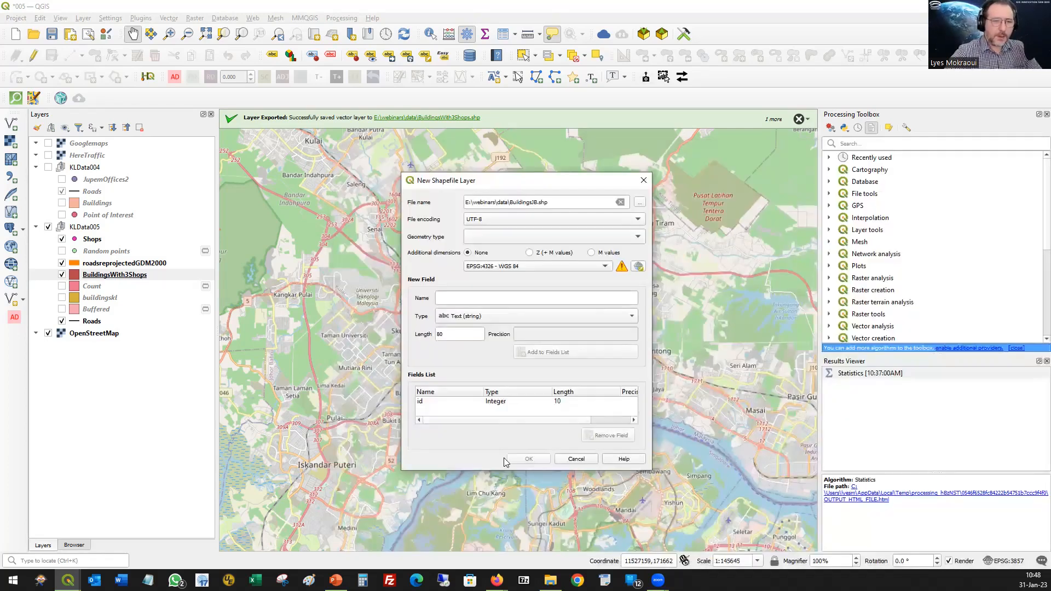
# Enter Name as the new text field's name, set the geometry type to Polygon and create the BuildingsJB layer
pyautogui.click(457, 297)
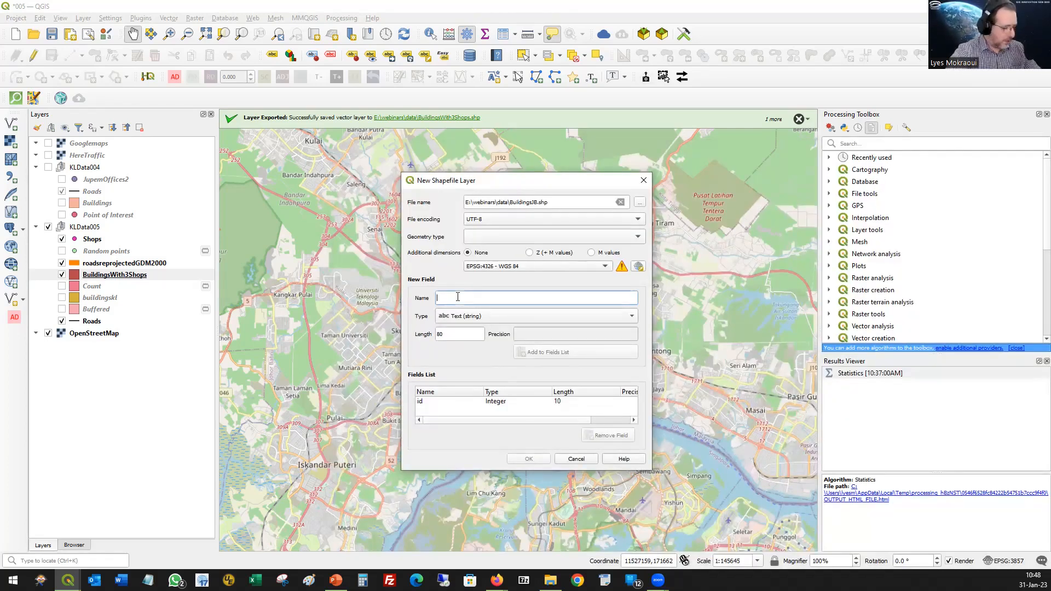
pyautogui.write('Name')
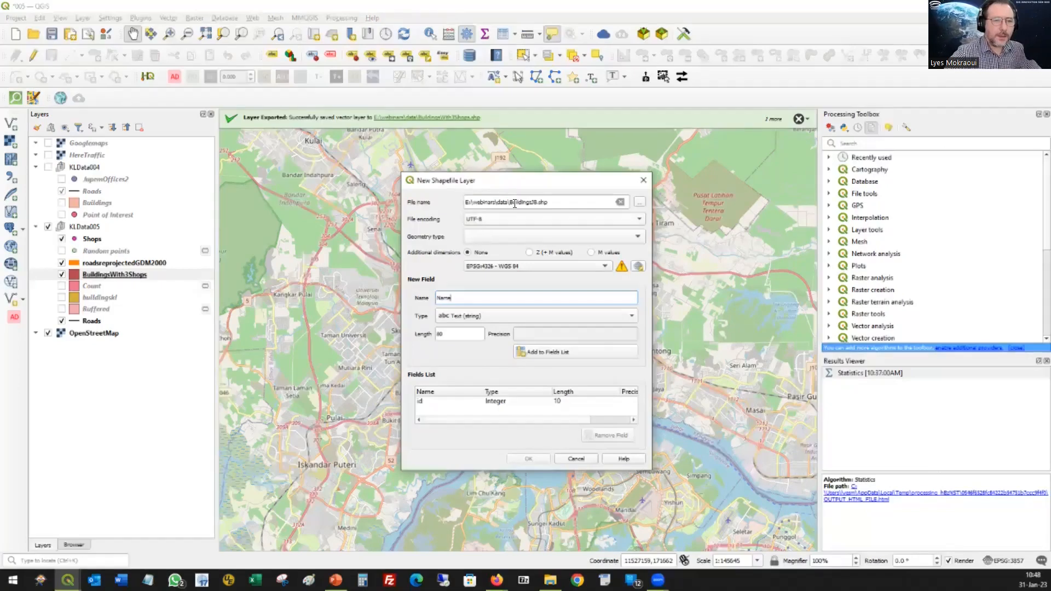
pyautogui.click(553, 237)
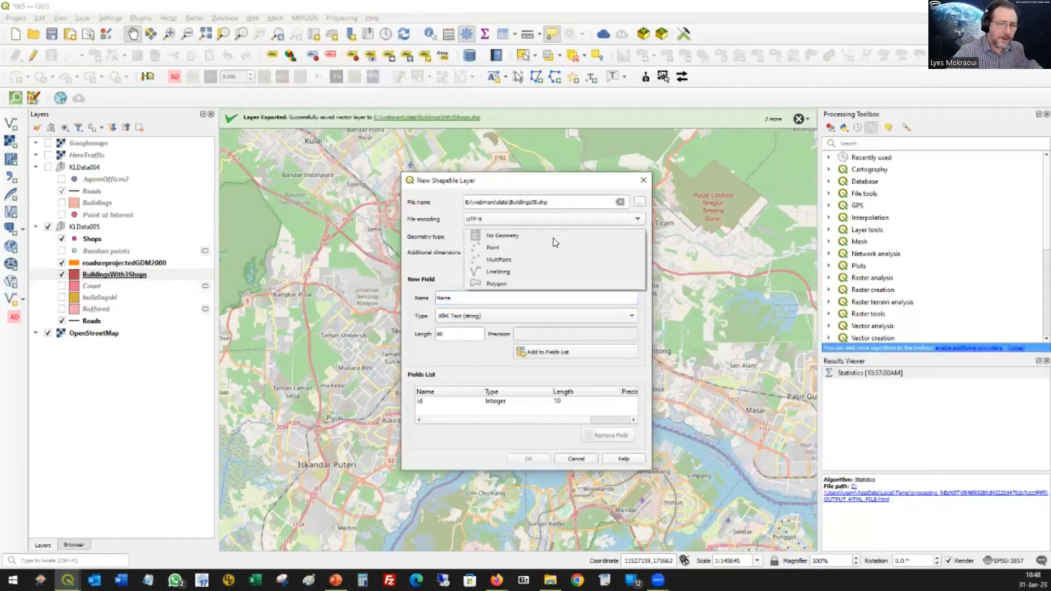
pyautogui.click(505, 284)
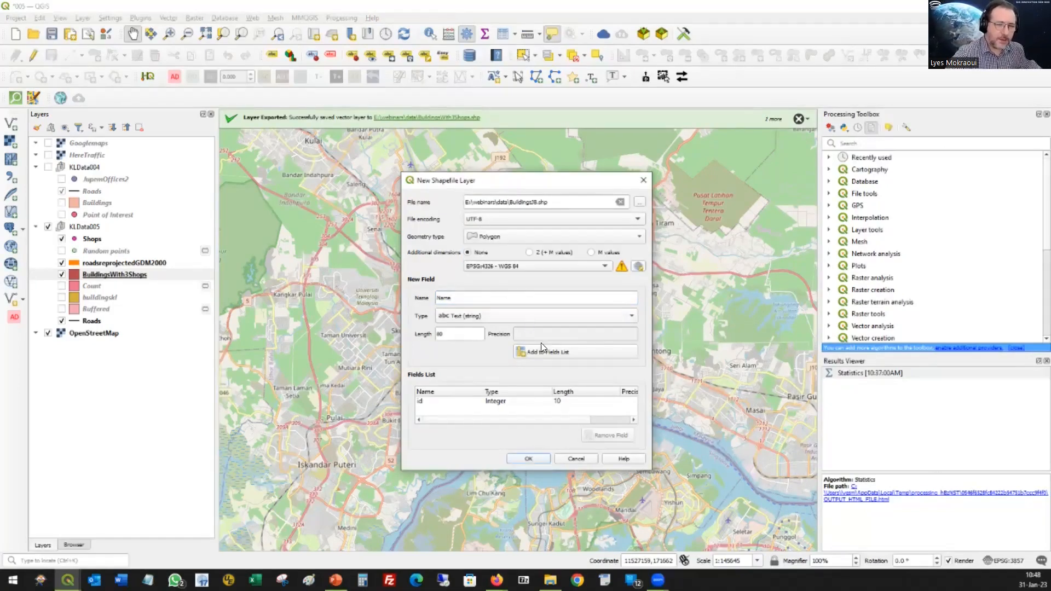
pyautogui.click(520, 458)
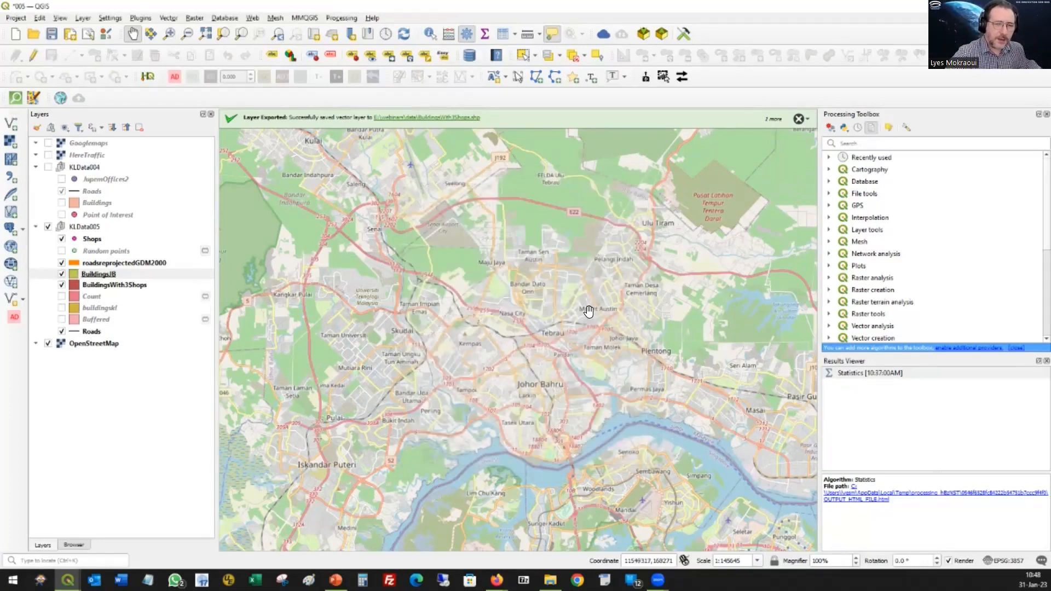
# Bring the Jalan Mutiara Emas 5 street blocks near Mount Austin, north of Johor Bahru, into close view
pyautogui.scroll(1, 593, 317)
pyautogui.scroll(3, 594, 318)
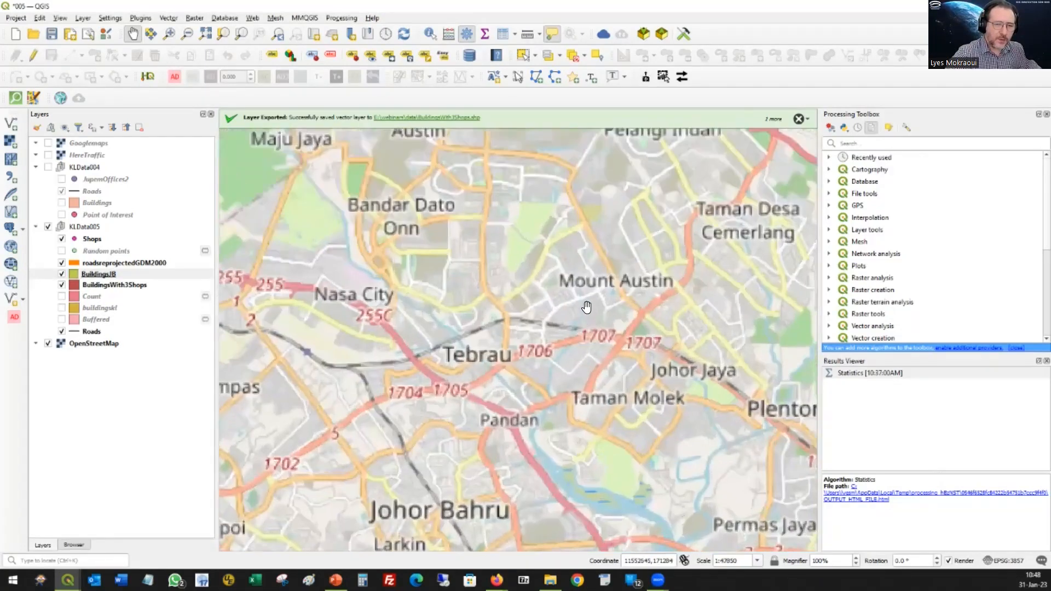
pyautogui.scroll(1, 682, 355)
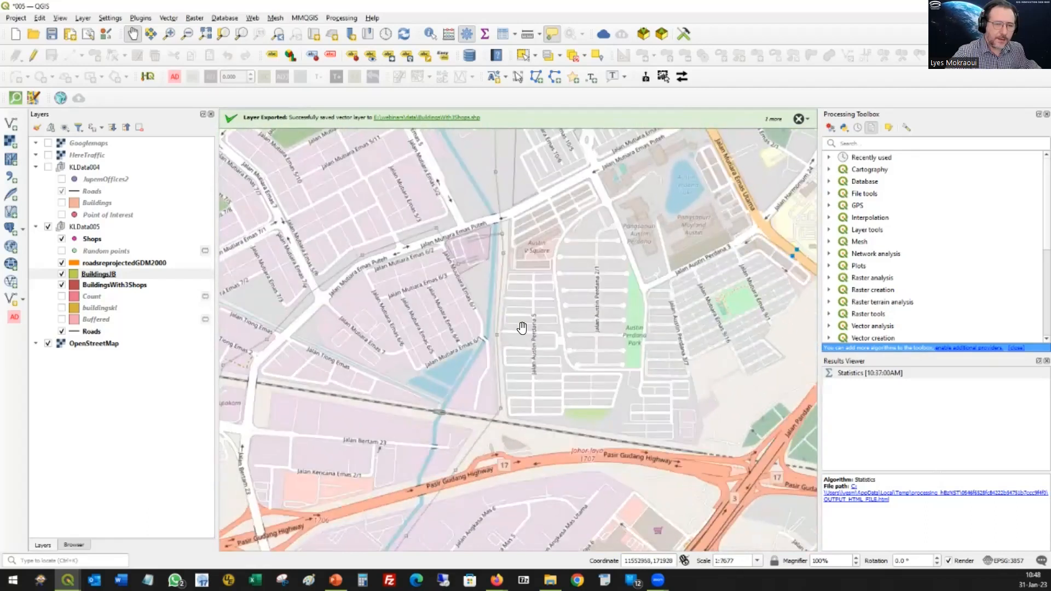
pyautogui.scroll(2, 413, 335)
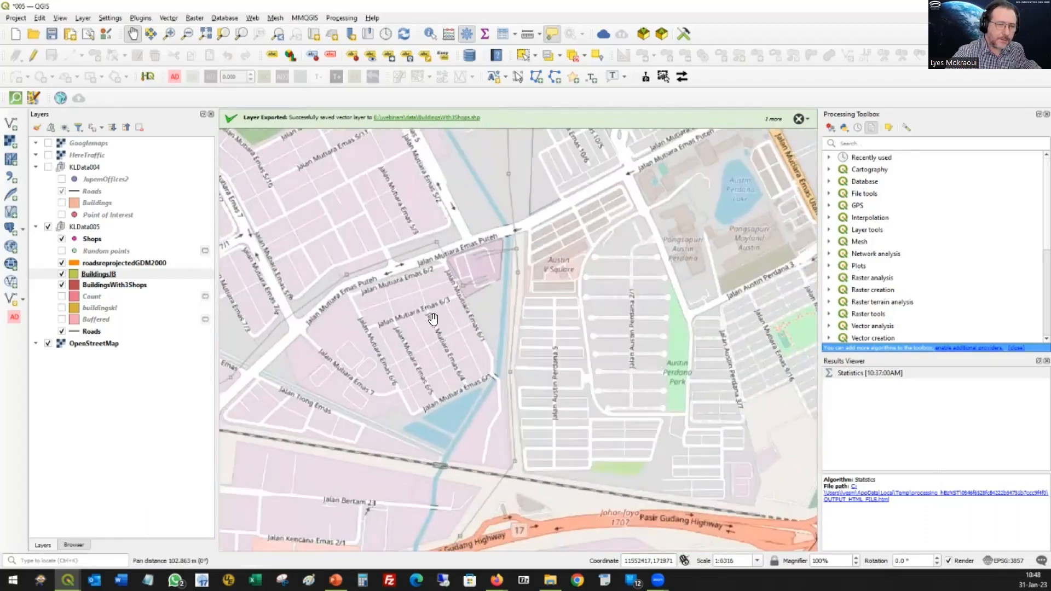
pyautogui.scroll(3, 411, 305)
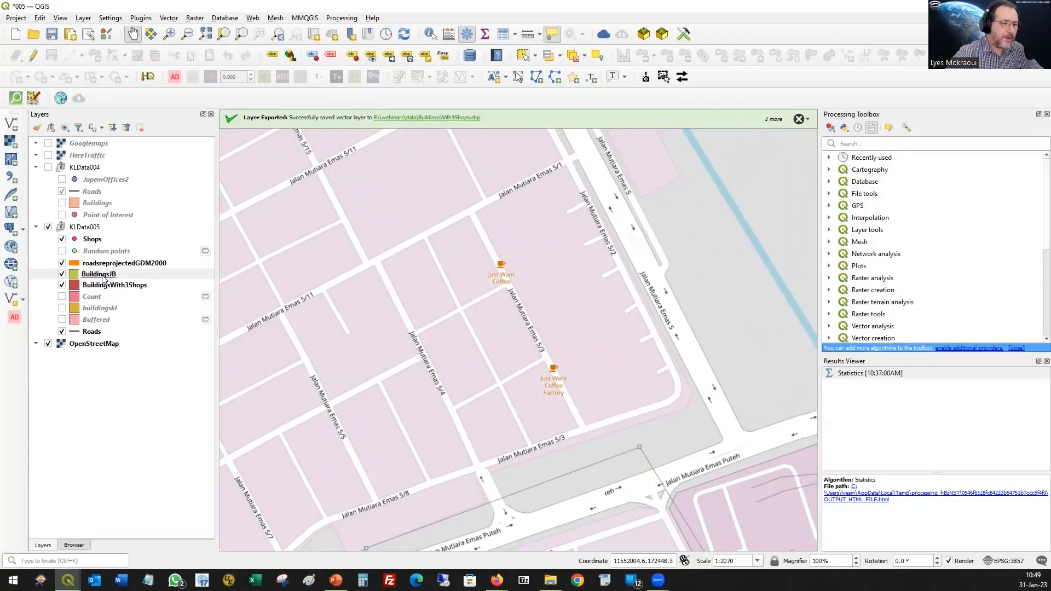
# Check the coordinate reference system in the BuildingsJB layer's information and leave its properties unchanged
pyautogui.rightClick(103, 277)
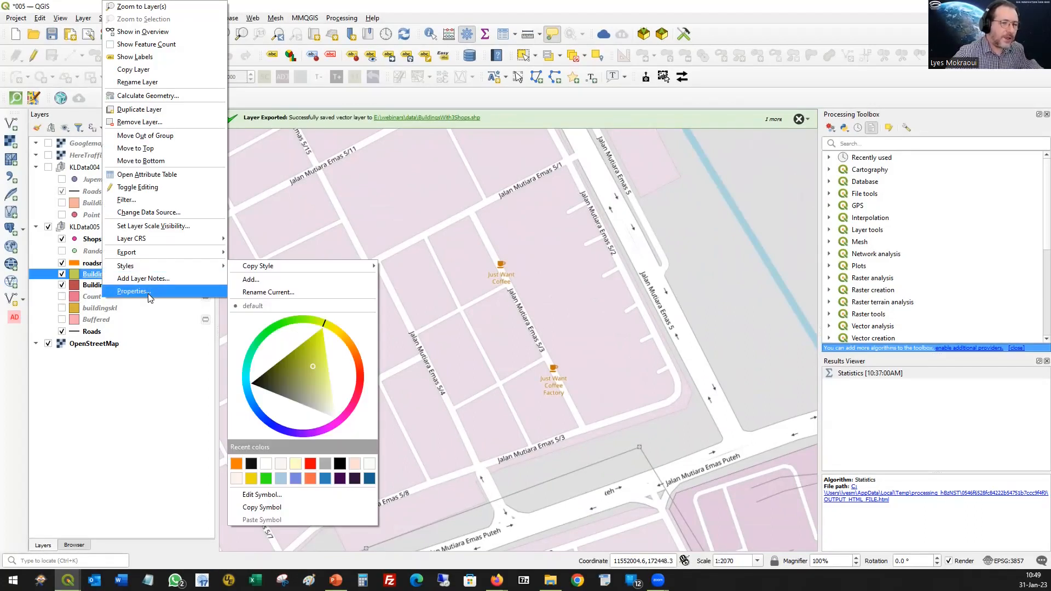
pyautogui.click(148, 295)
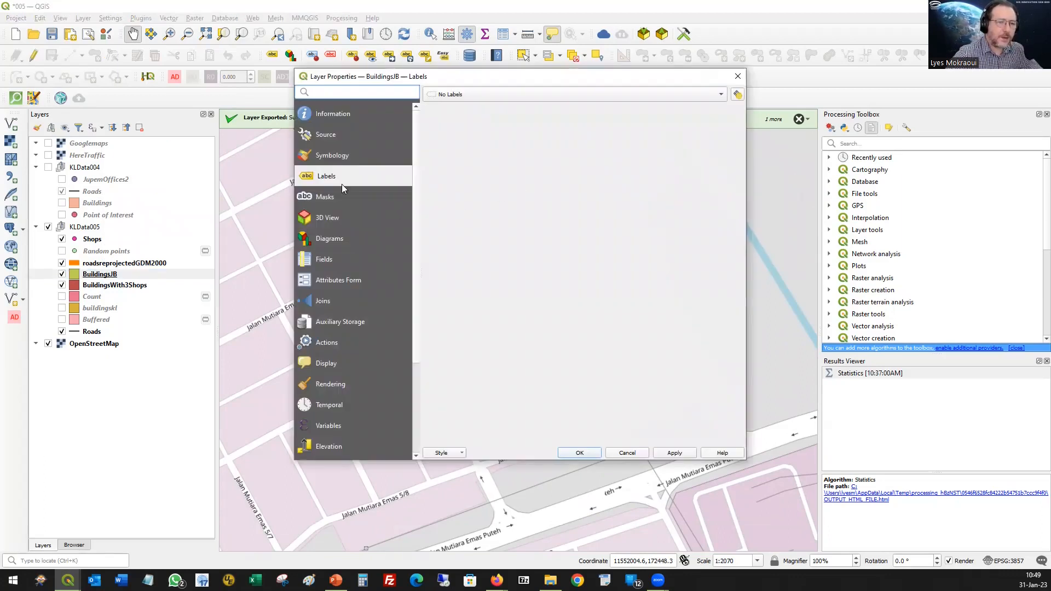
pyautogui.click(337, 116)
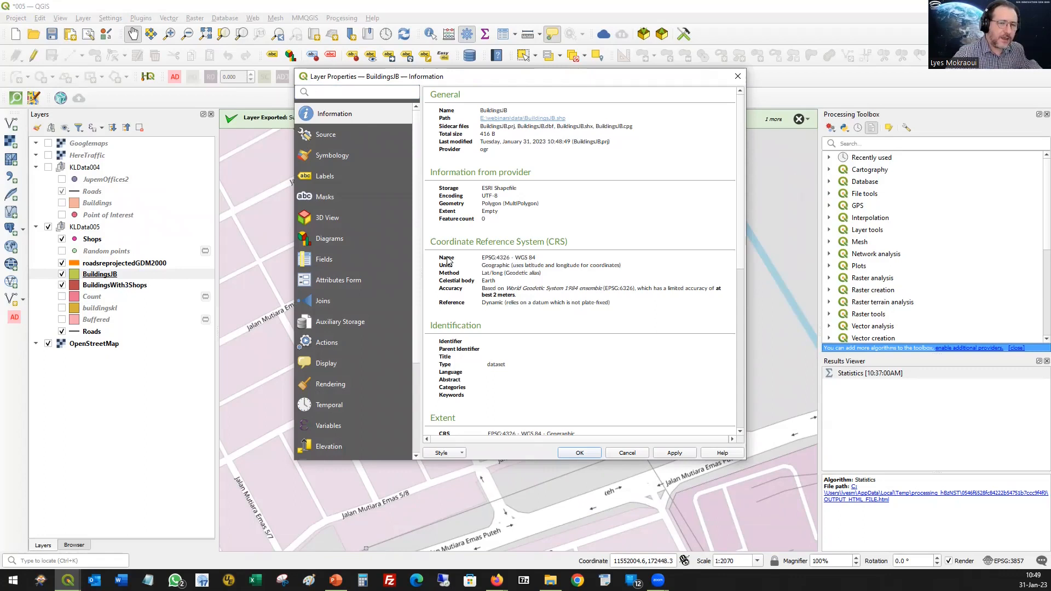
pyautogui.click(641, 453)
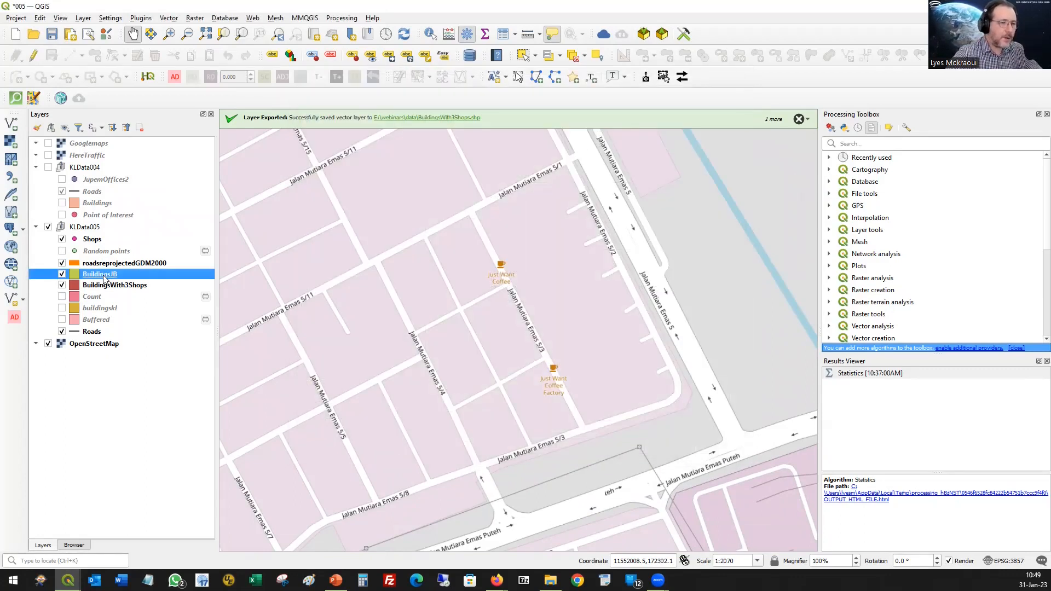
# Enable editing on BuildingsJB and draw a four-corner polygon with id 01 over the block beside Jalan Mutiara Emas 5/4
pyautogui.click(34, 57)
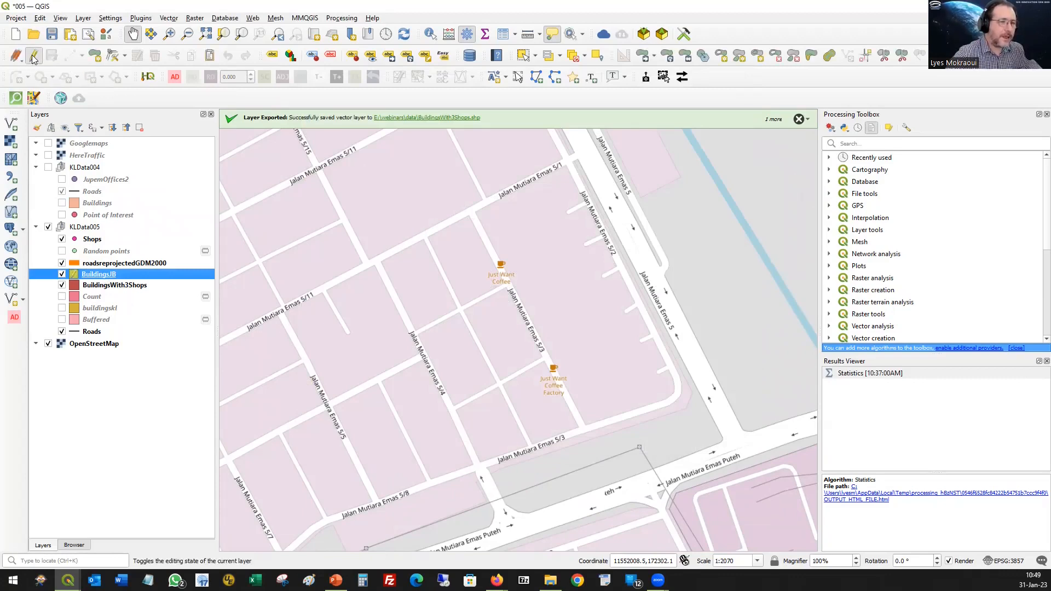
pyautogui.click(94, 55)
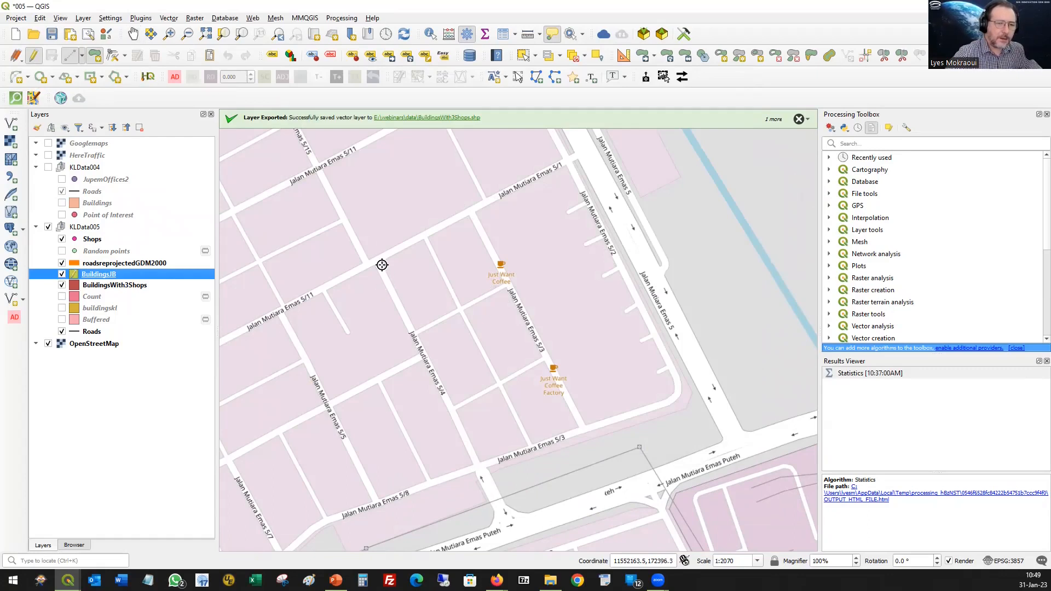
pyautogui.scroll(1, 381, 266)
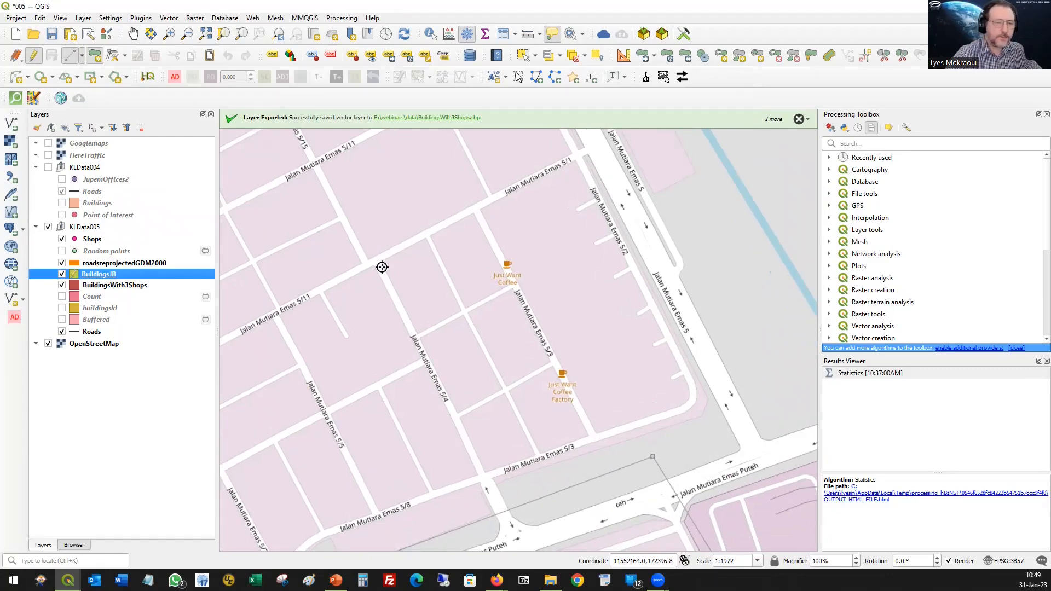
pyautogui.scroll(2, 381, 268)
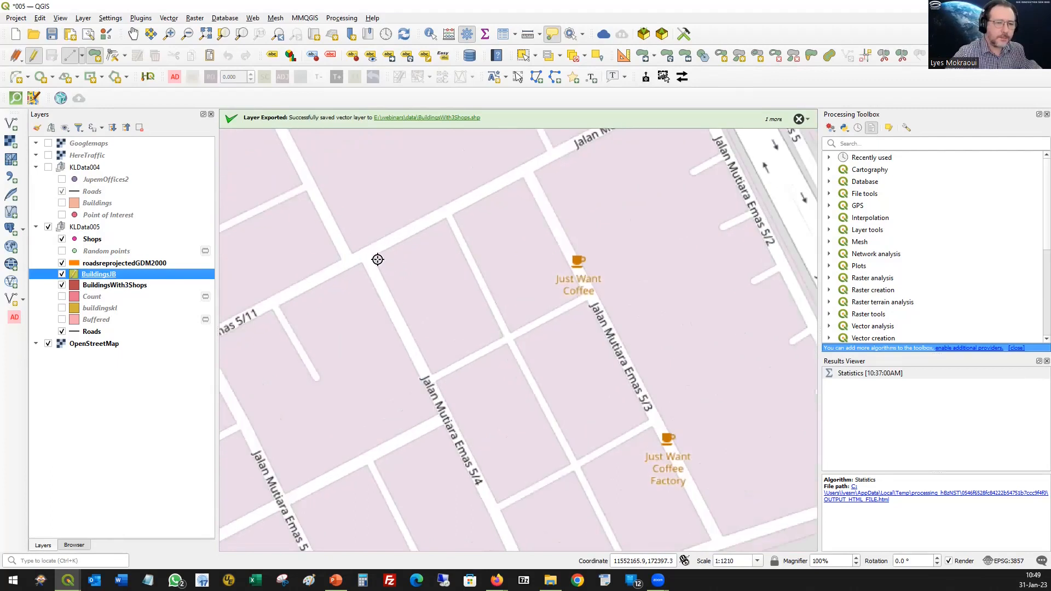
pyautogui.click(374, 256)
pyautogui.click(445, 219)
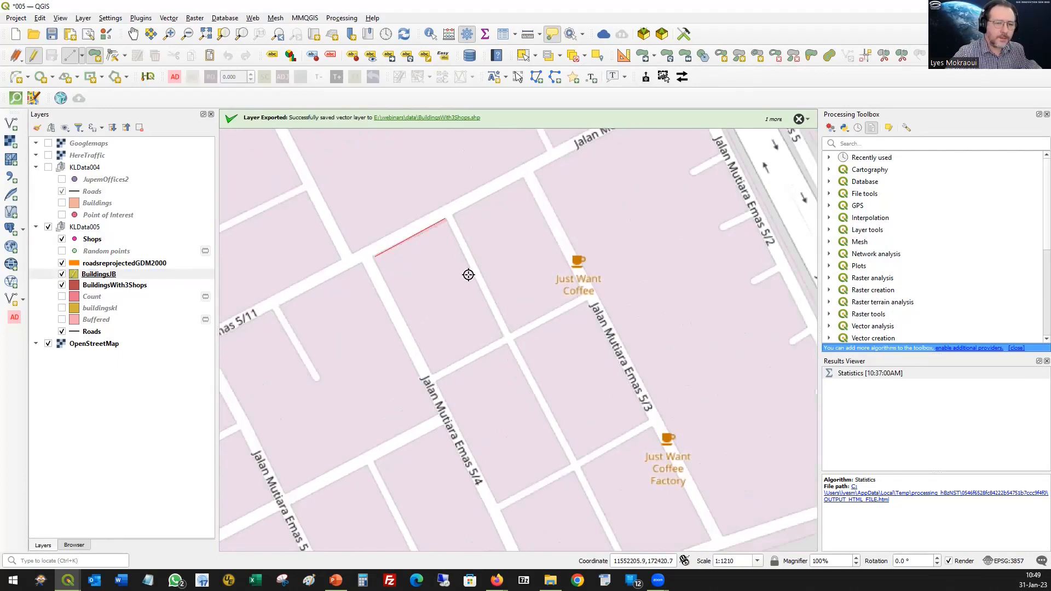
pyautogui.click(502, 336)
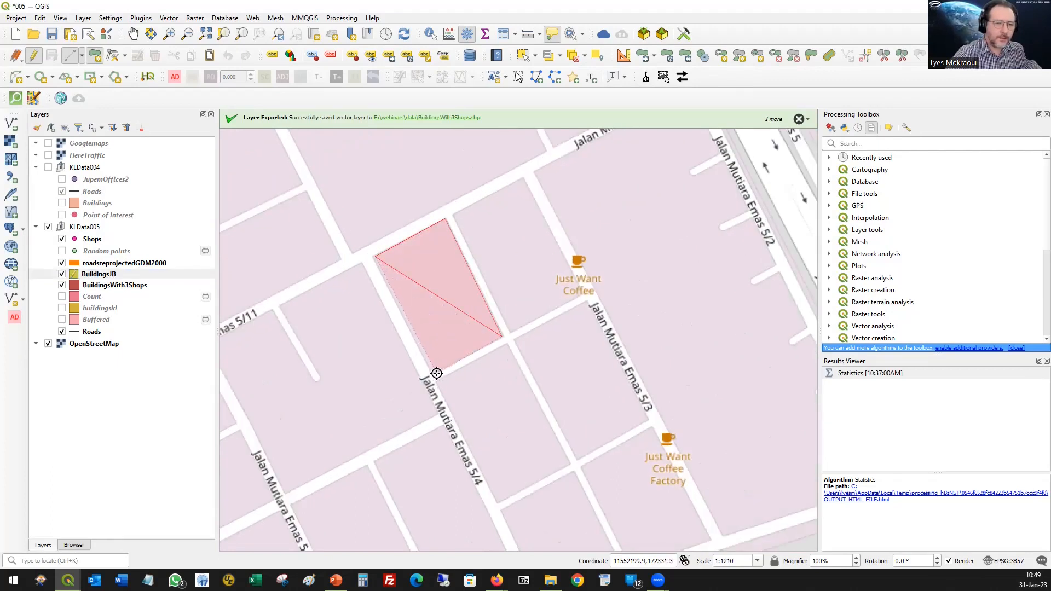
pyautogui.click(431, 375)
pyautogui.rightClick(431, 375)
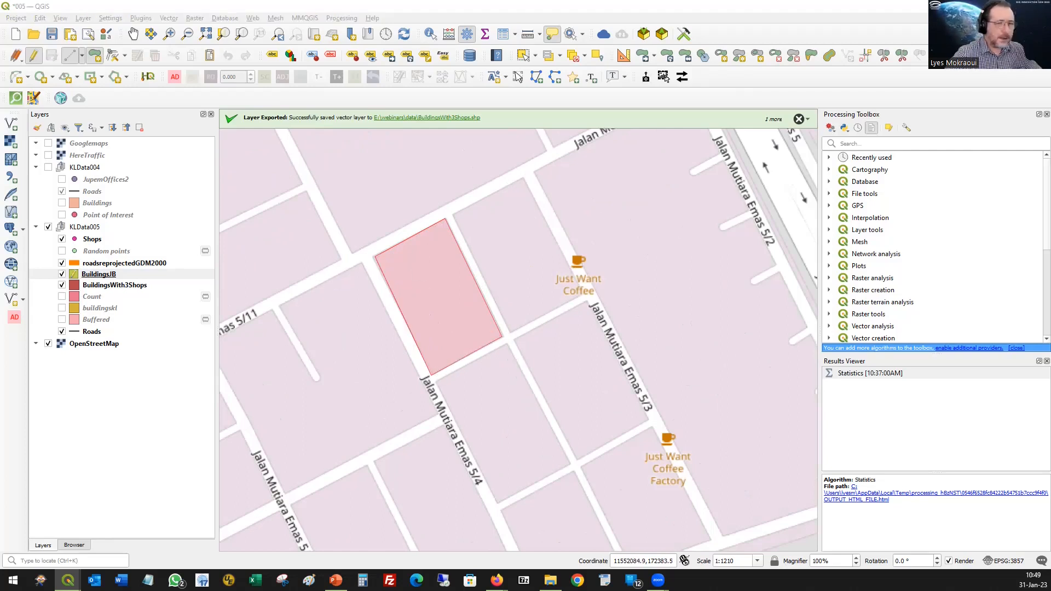
pyautogui.write('01')
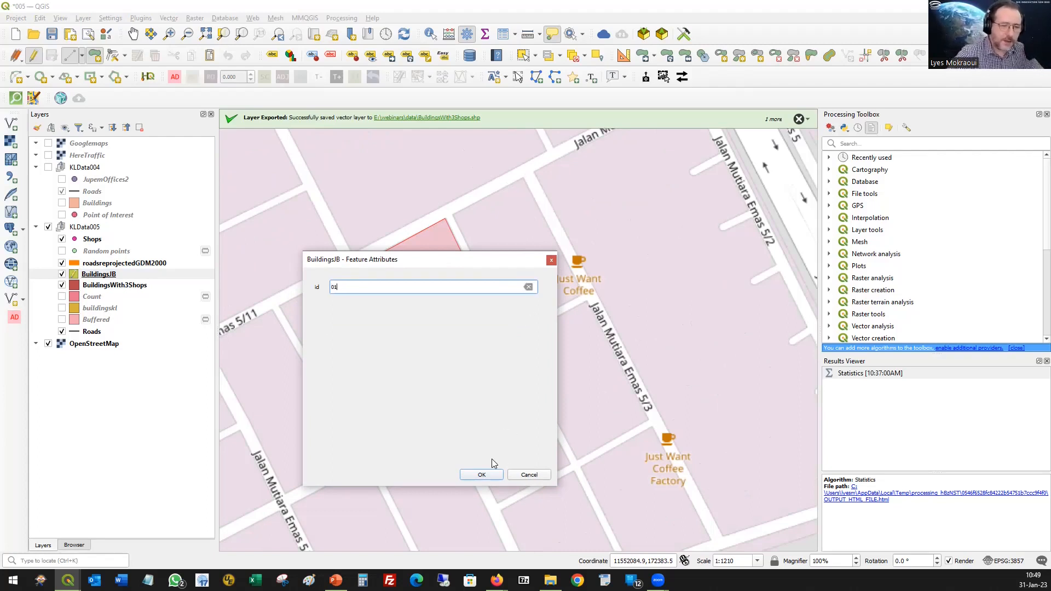
pyautogui.click(481, 475)
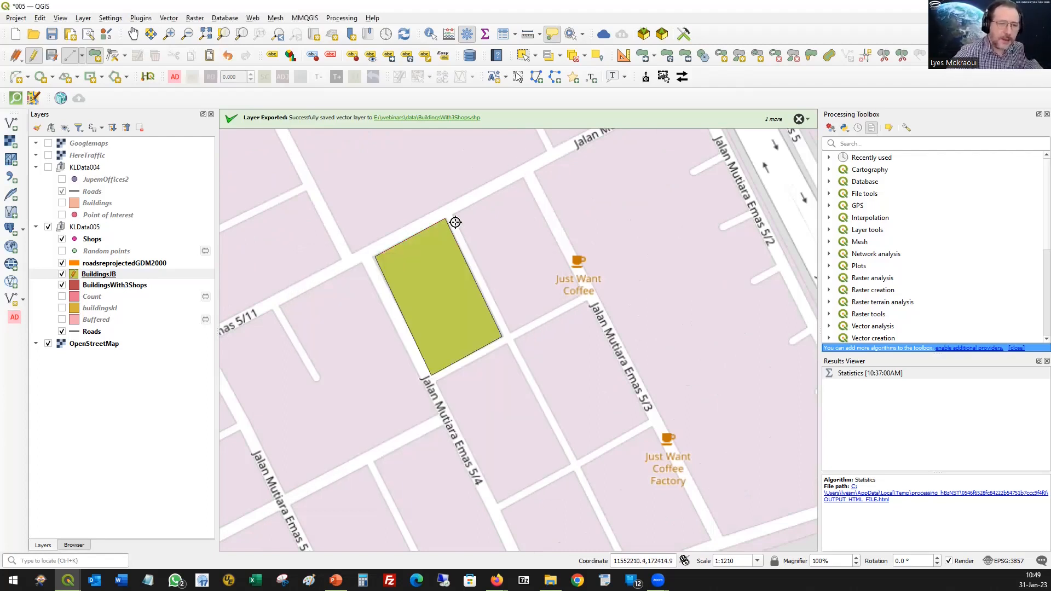
# Draw a second four-corner polygon with id 02 over the adjoining block beside Just Want Coffee, and save the BuildingsJB edits
pyautogui.click(454, 216)
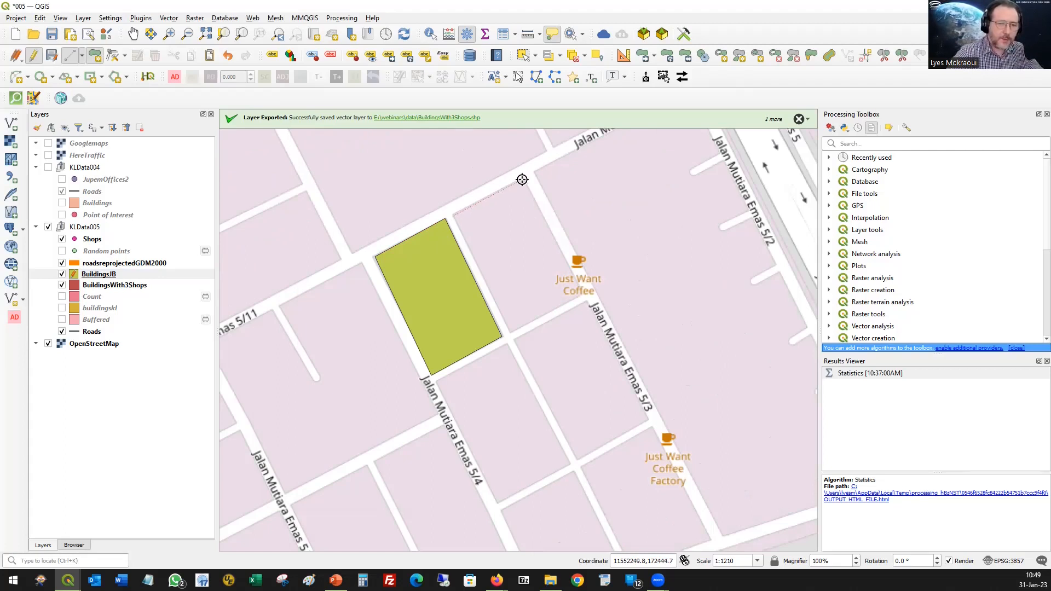
pyautogui.click(522, 178)
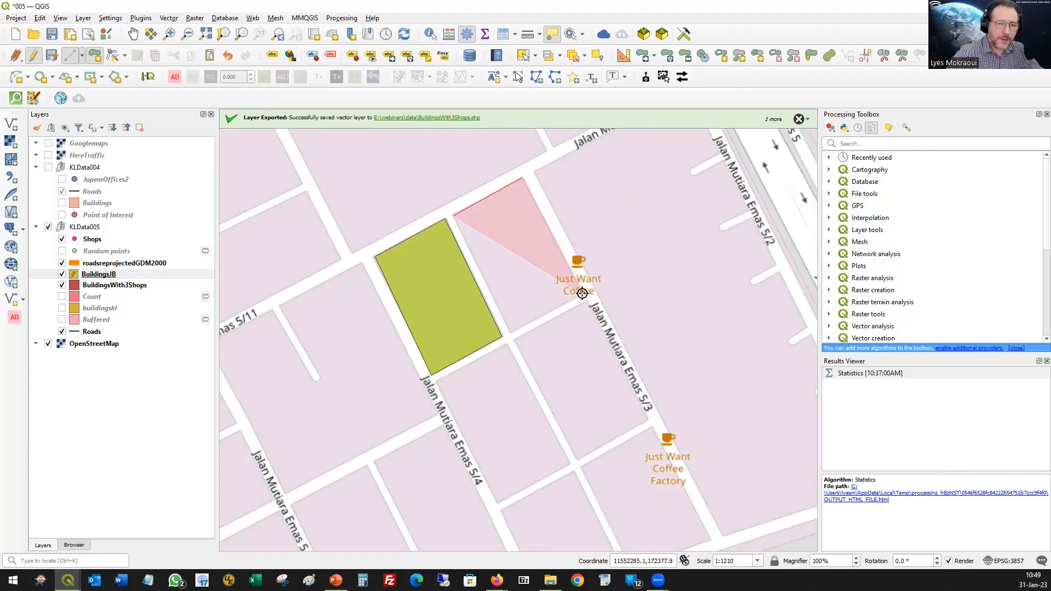
pyautogui.click(581, 302)
pyautogui.click(510, 334)
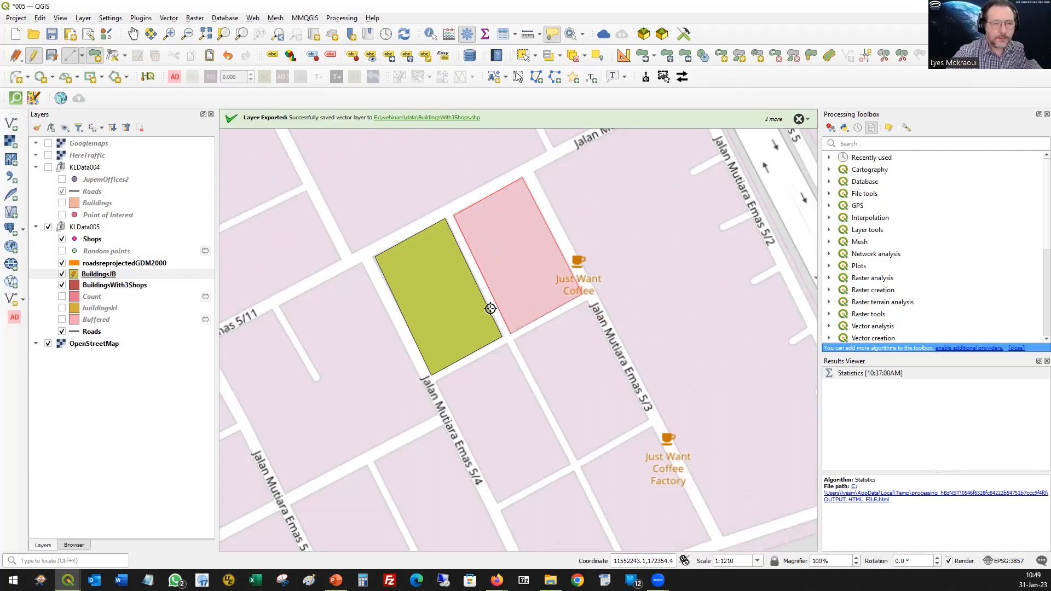
pyautogui.rightClick(497, 310)
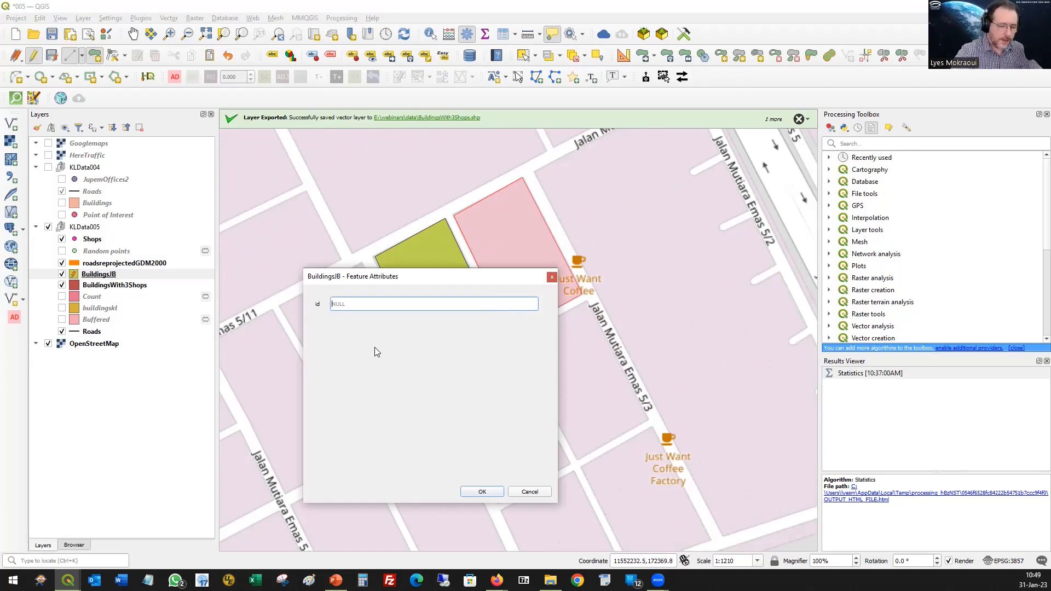
pyautogui.write('0,17')
pyautogui.write('2')
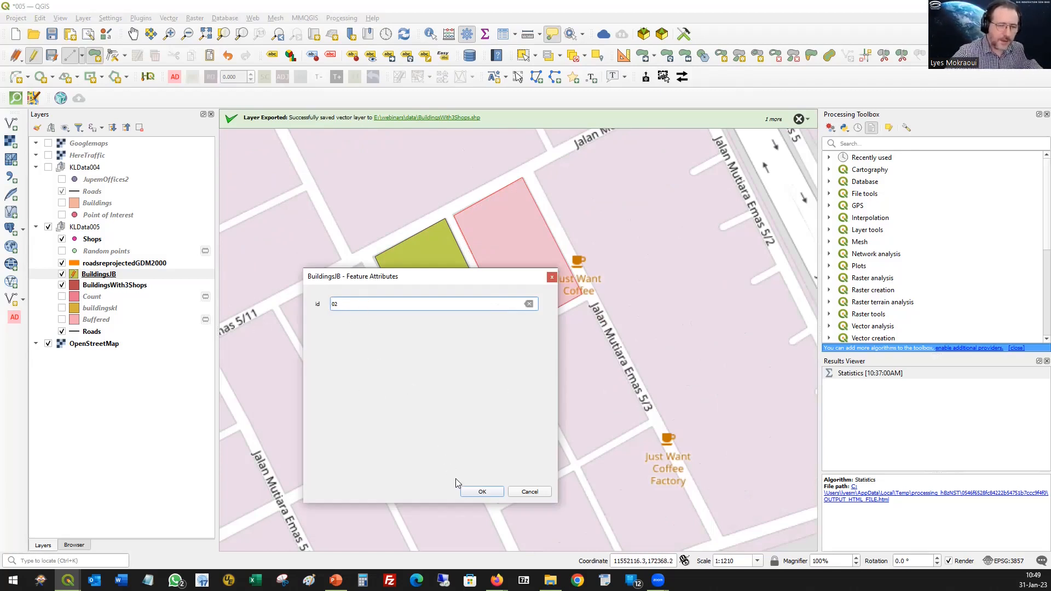
pyautogui.click(482, 491)
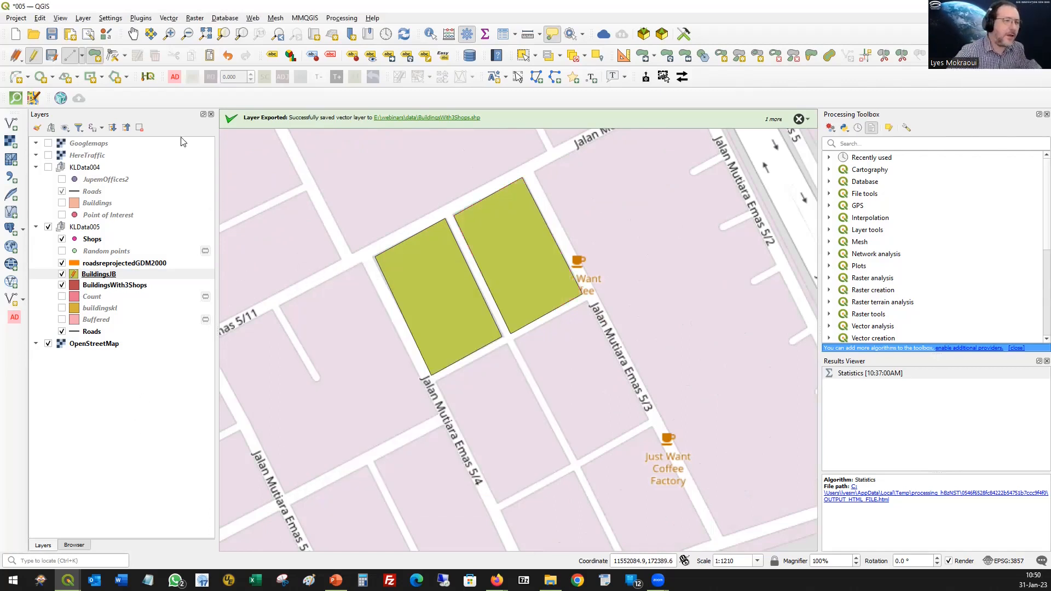
pyautogui.click(51, 57)
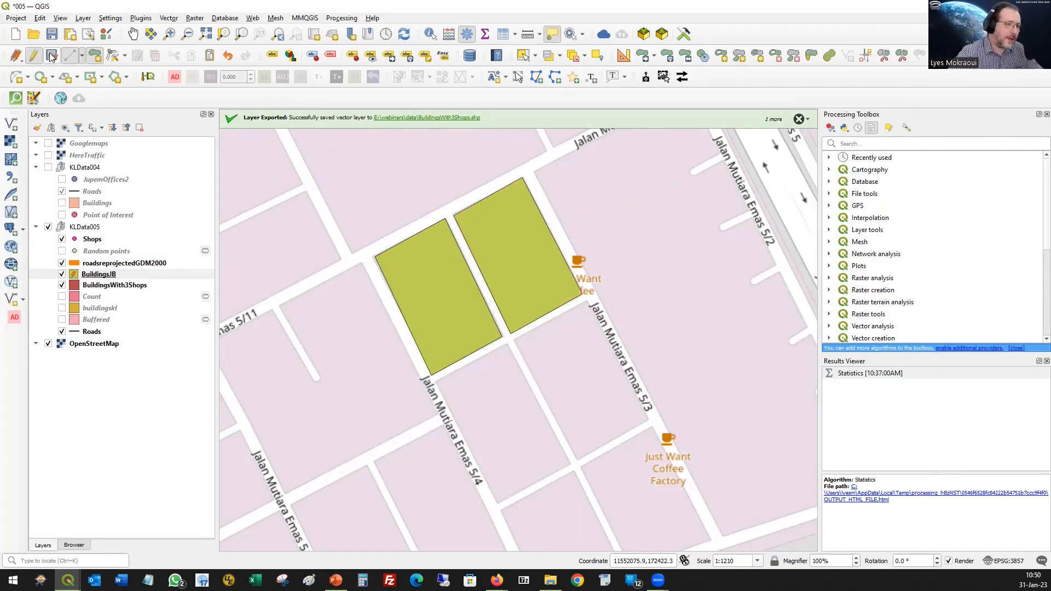
pyautogui.click(33, 55)
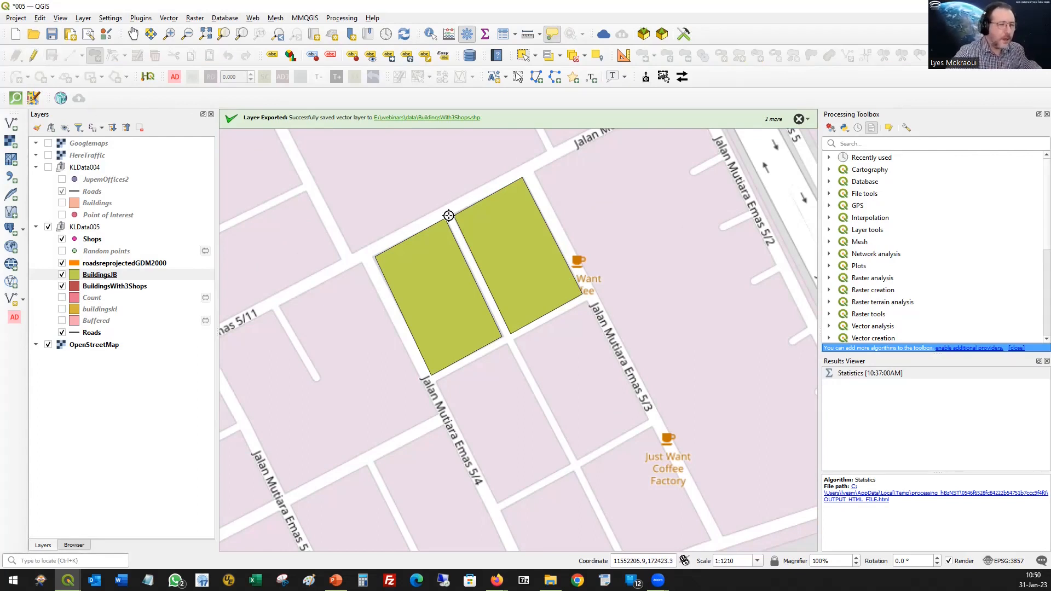
# Start exporting the BuildingsJB layer as an ESRI Shapefile and set the export CRS to EPSG:3377 - GDM2000 / Johor Grid
pyautogui.rightClick(103, 280)
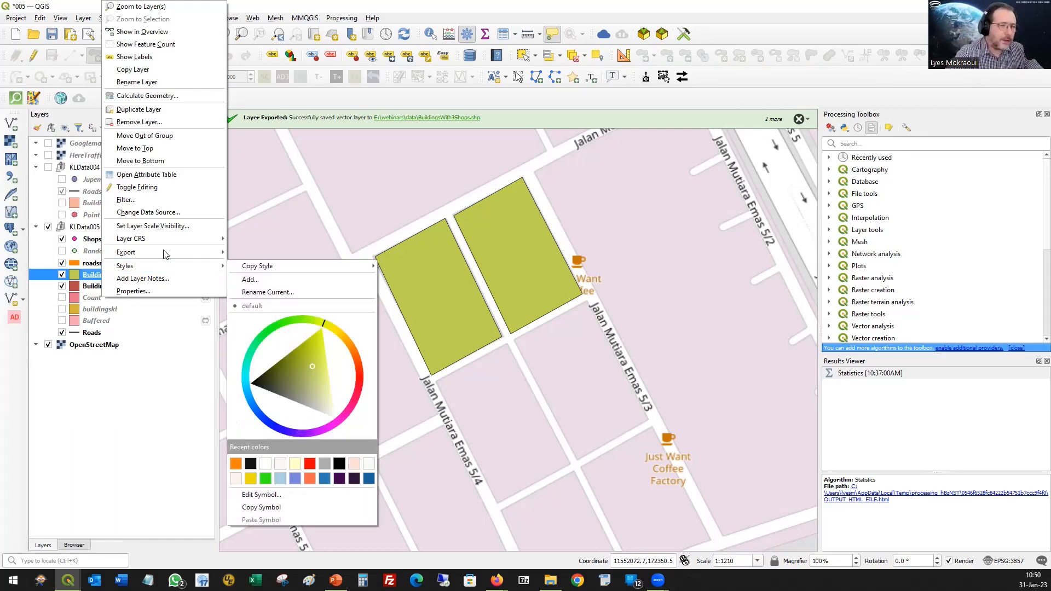
pyautogui.moveTo(188, 243)
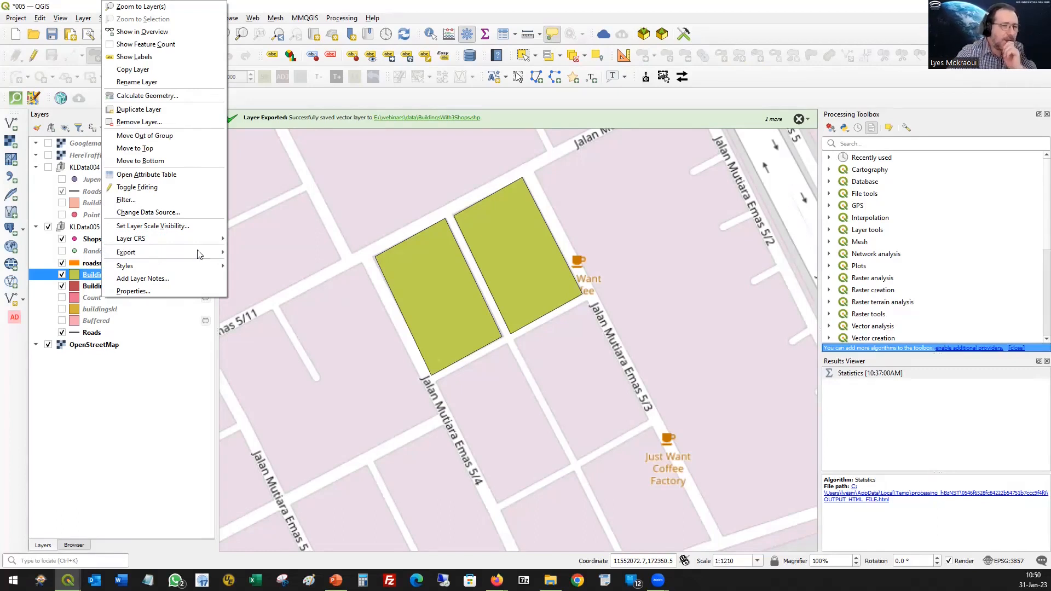
pyautogui.moveTo(216, 252)
pyautogui.click(273, 251)
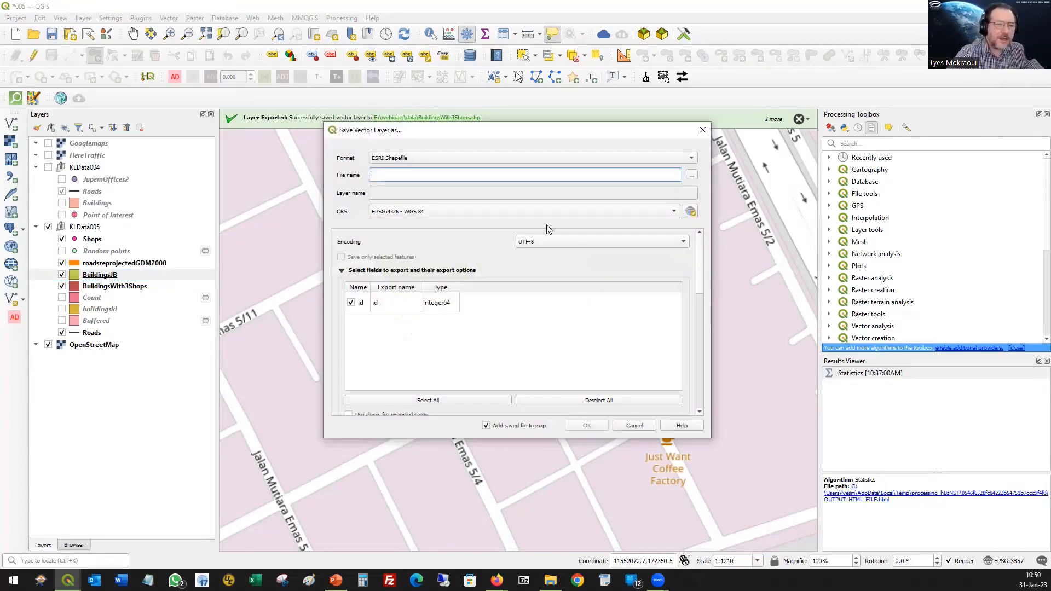
pyautogui.click(692, 176)
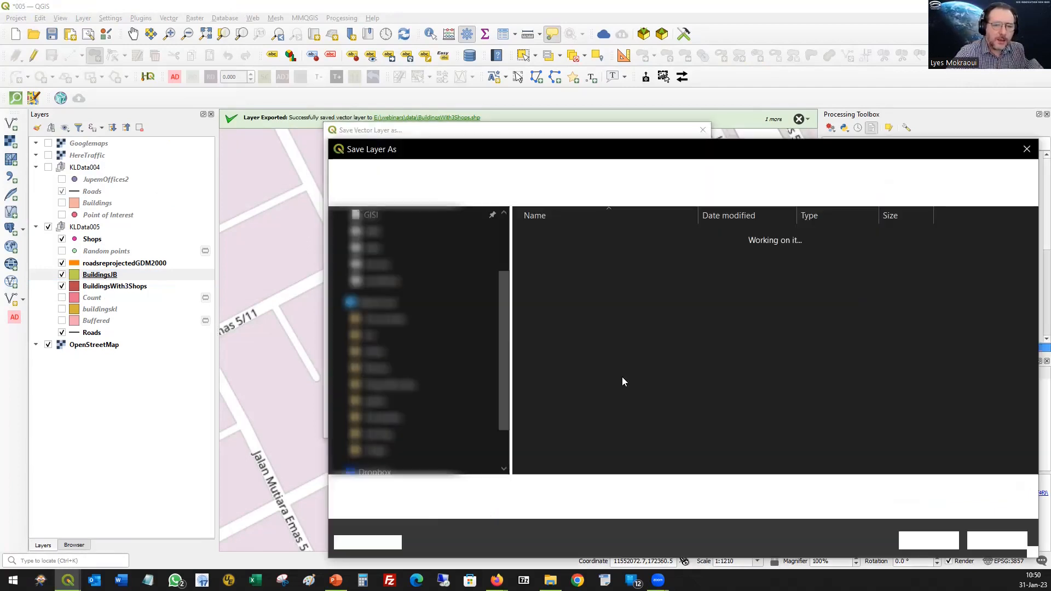
pyautogui.click(995, 539)
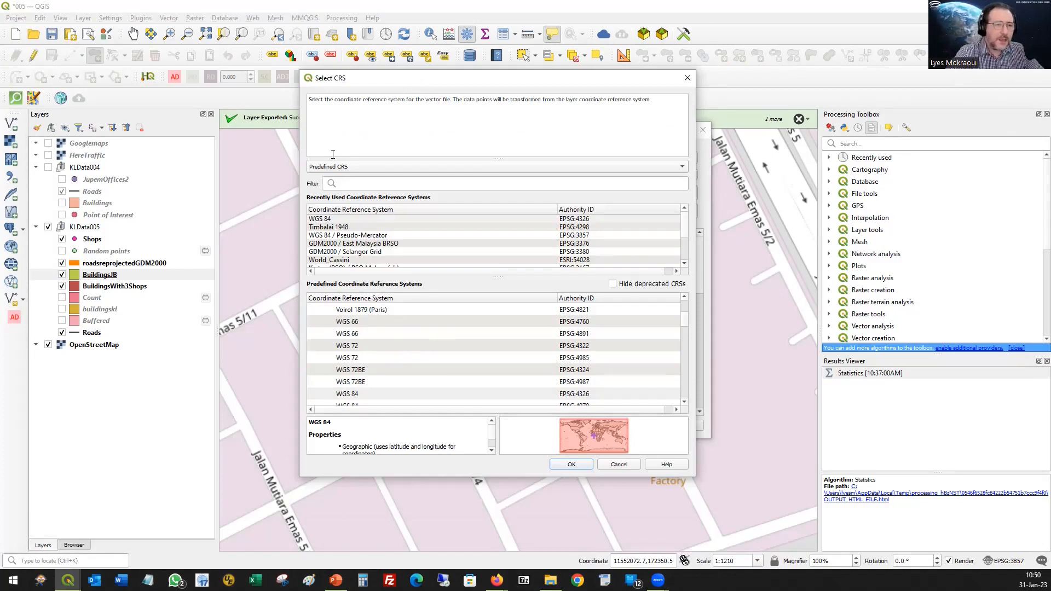
pyautogui.click(366, 177)
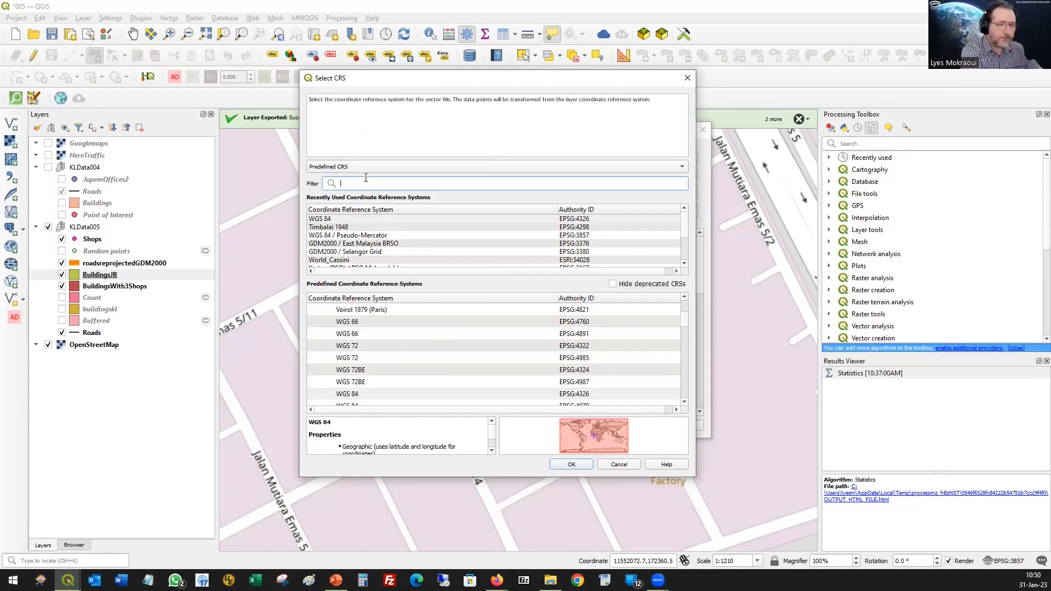
pyautogui.write('gdm')
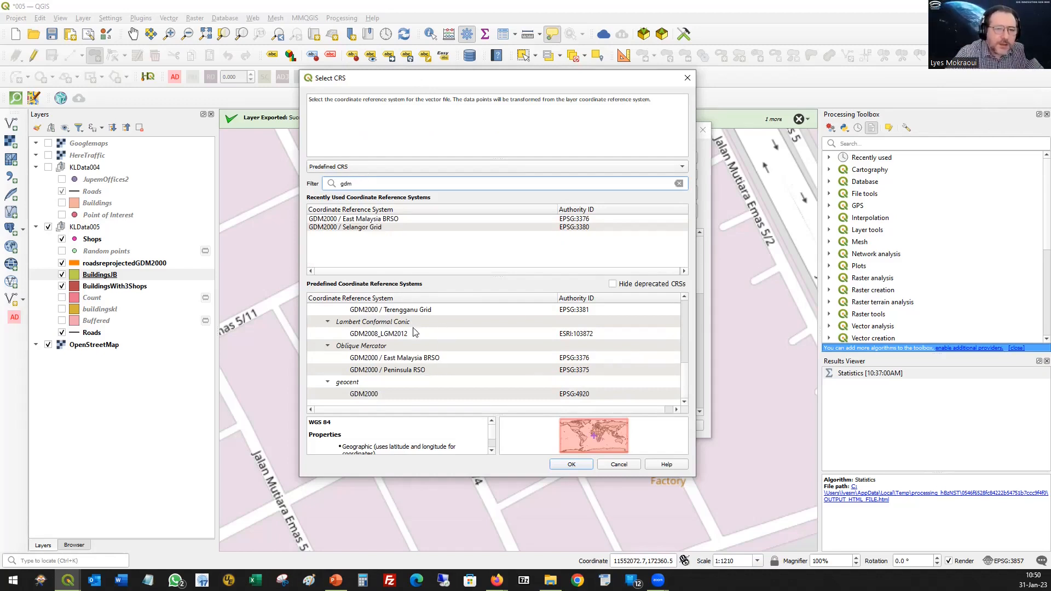
pyautogui.scroll(3, 448, 344)
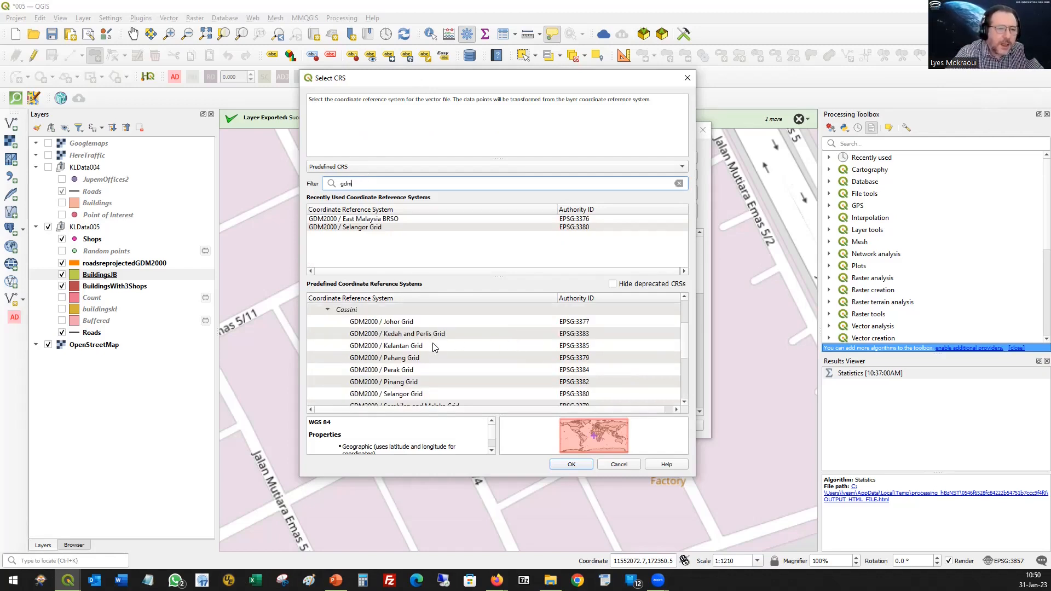
pyautogui.click(397, 324)
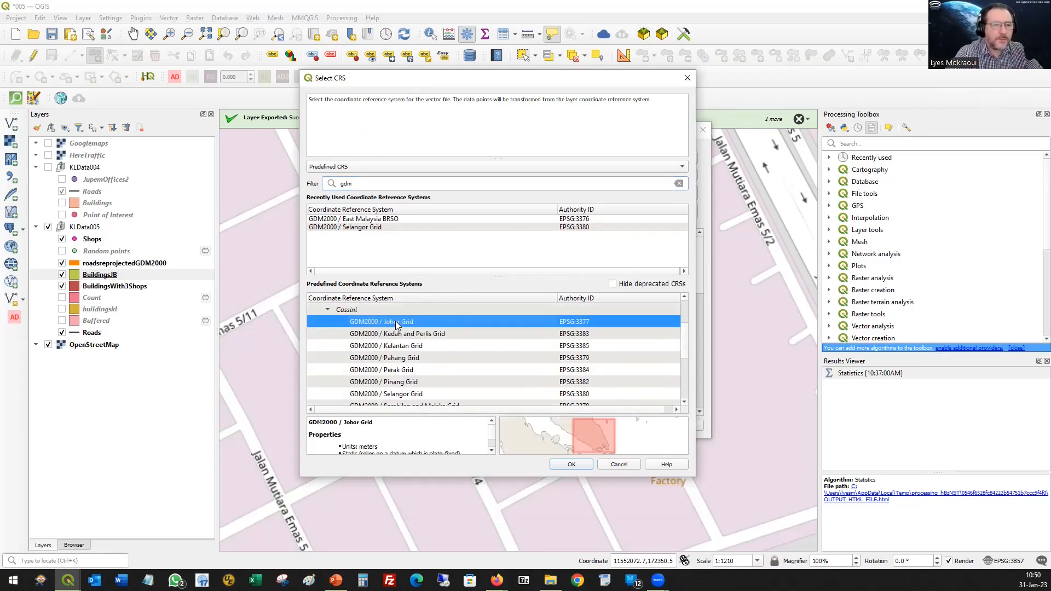
pyautogui.press('Return')
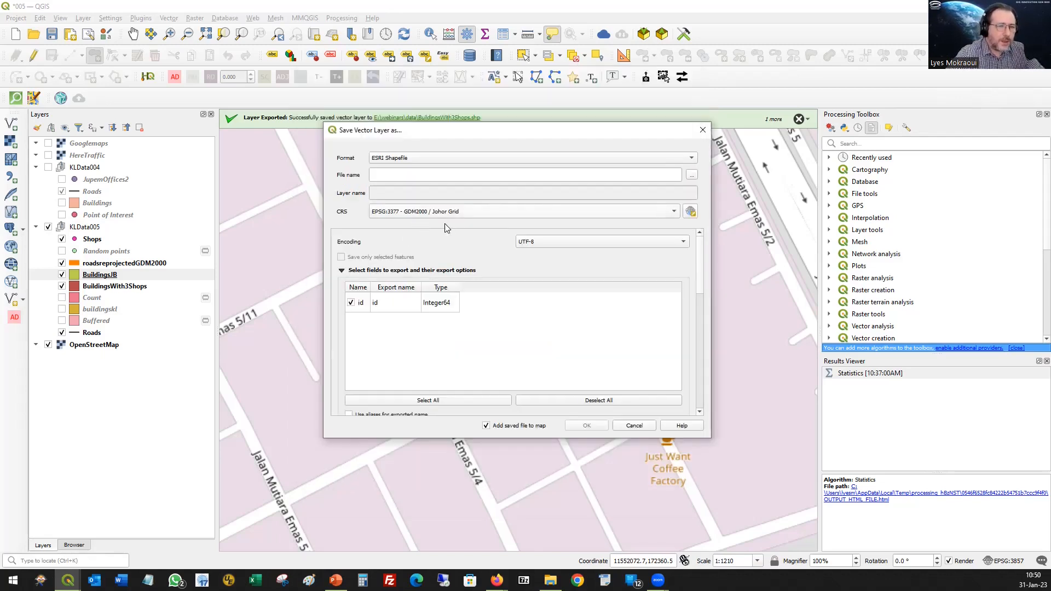
# Name the export BuildingsJBGDM2000.shp in the webinars data folder and export the layer, adding it to the map
pyautogui.click(693, 176)
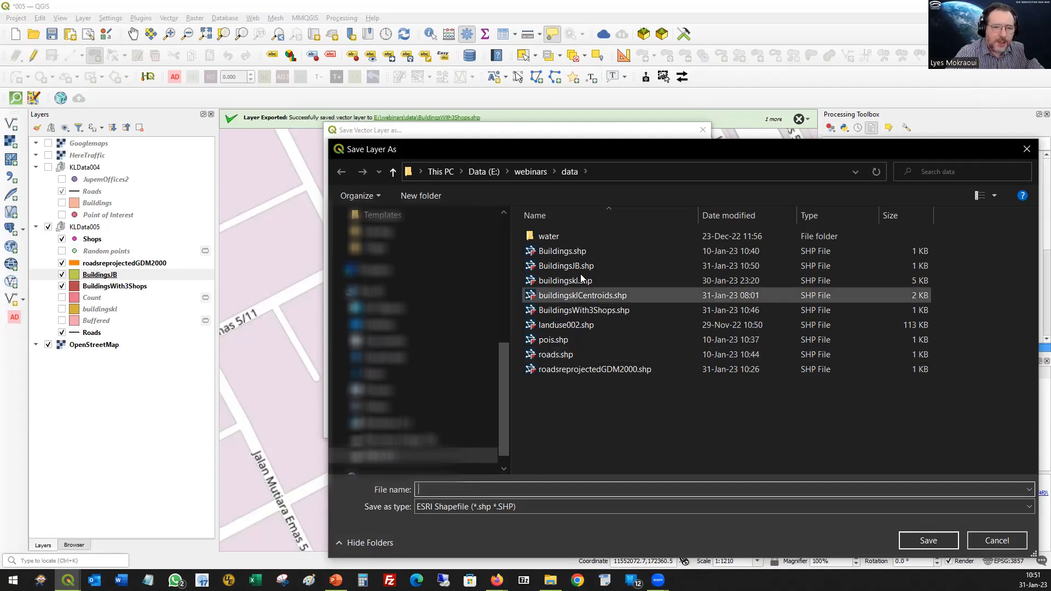
pyautogui.click(572, 266)
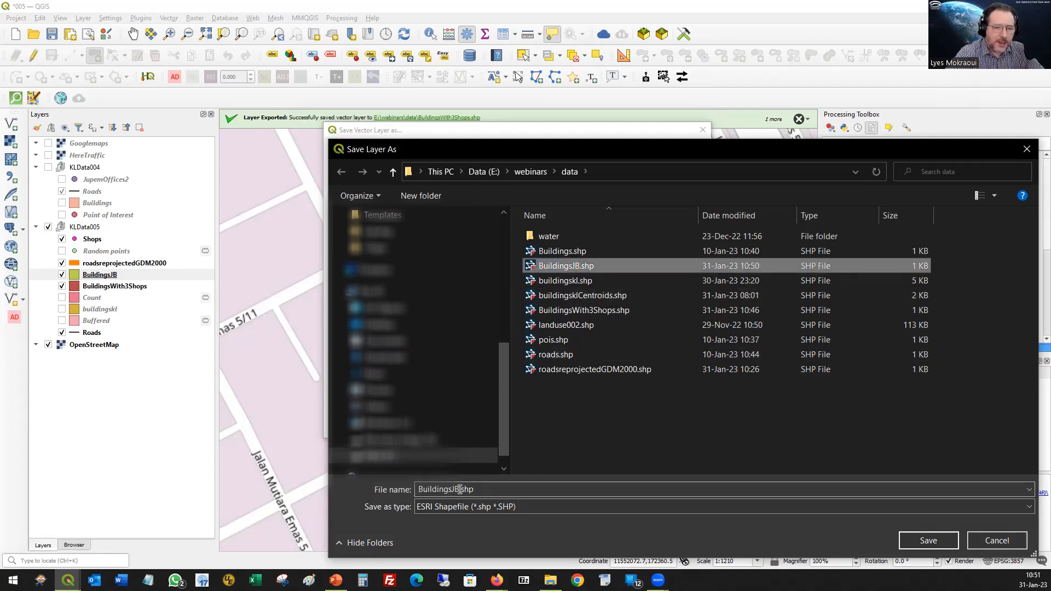
pyautogui.click(460, 489)
pyautogui.click(460, 489)
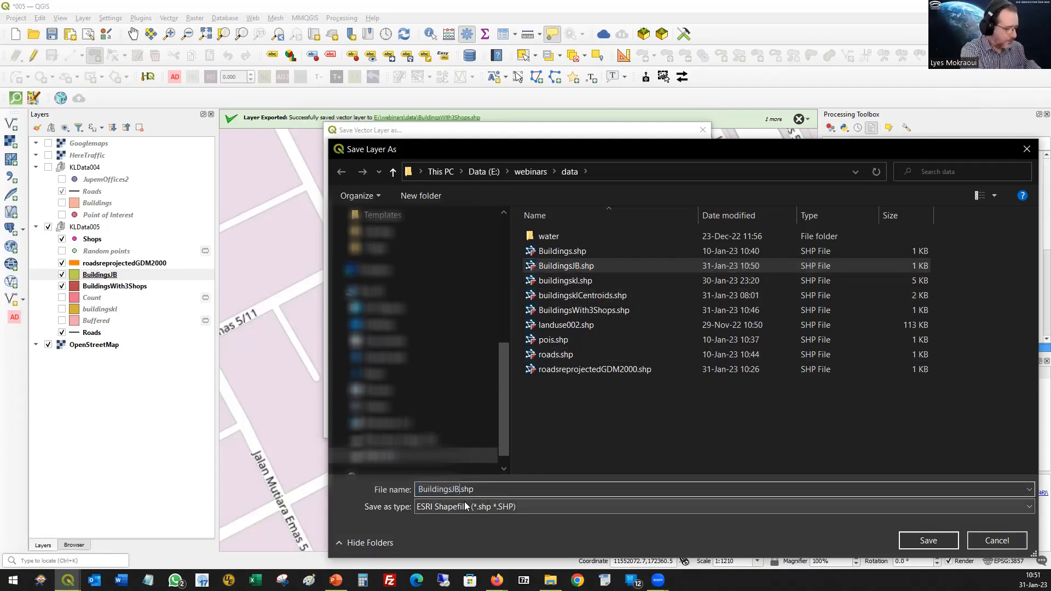
pyautogui.write('GDM2000')
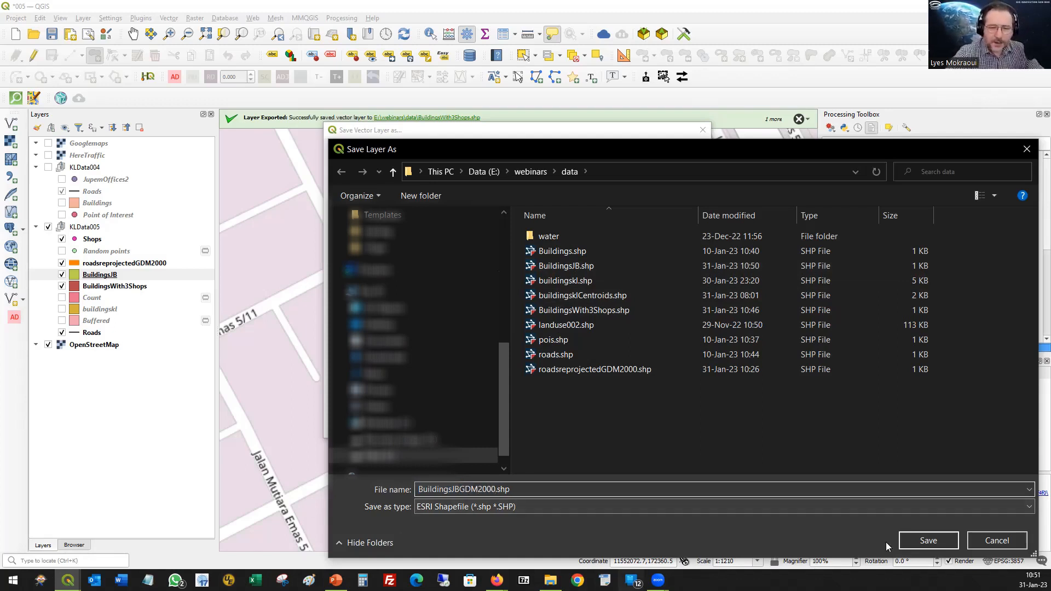
pyautogui.click(934, 542)
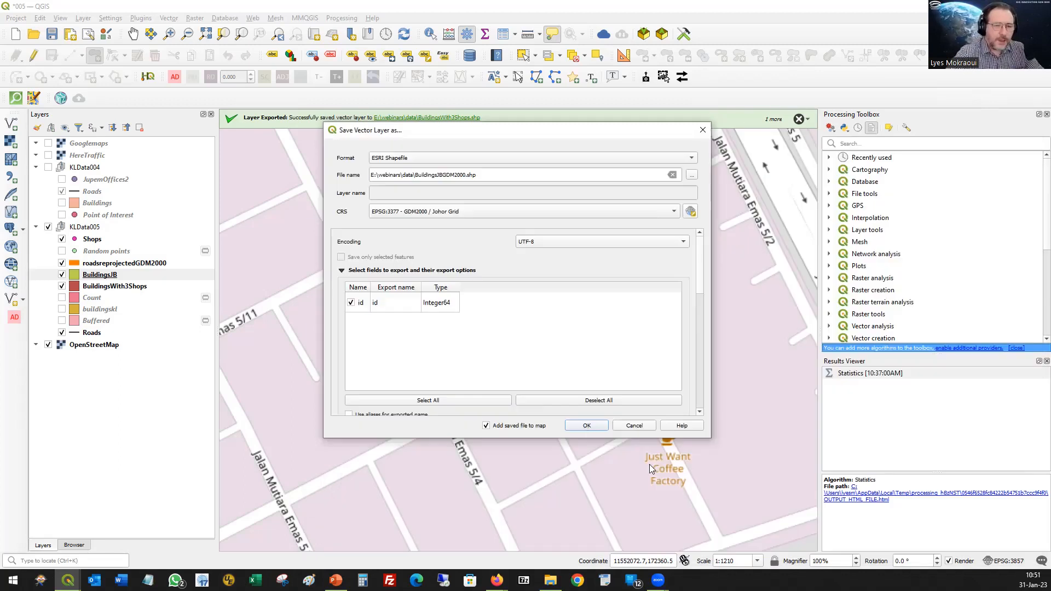
pyautogui.click(585, 426)
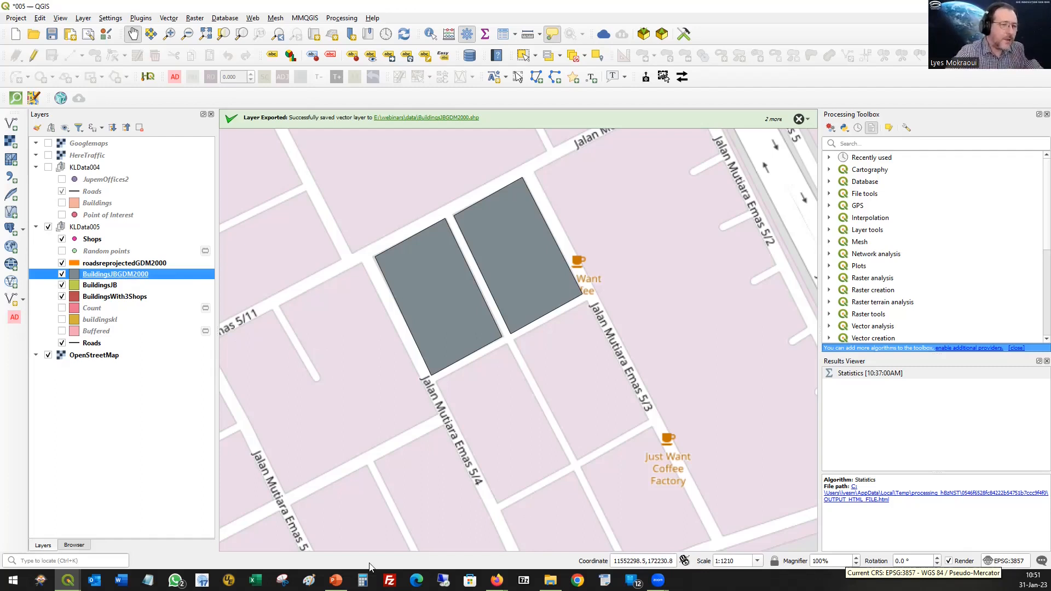
# Check the coordinate reference system in the BuildingsJBGDM2000 layer's information and leave its properties unchanged
pyautogui.rightClick(127, 276)
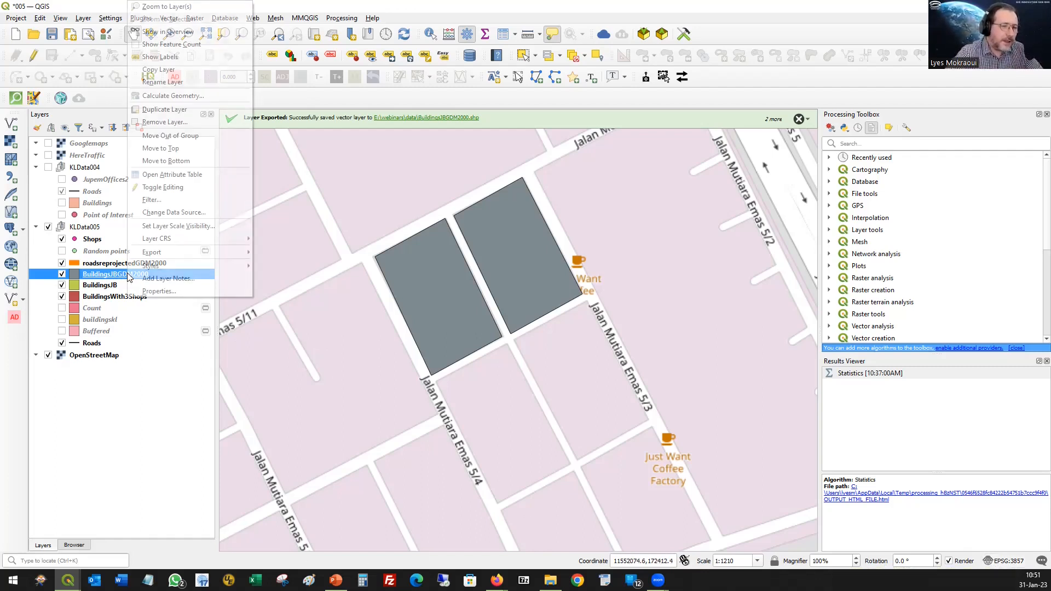
pyautogui.click(145, 290)
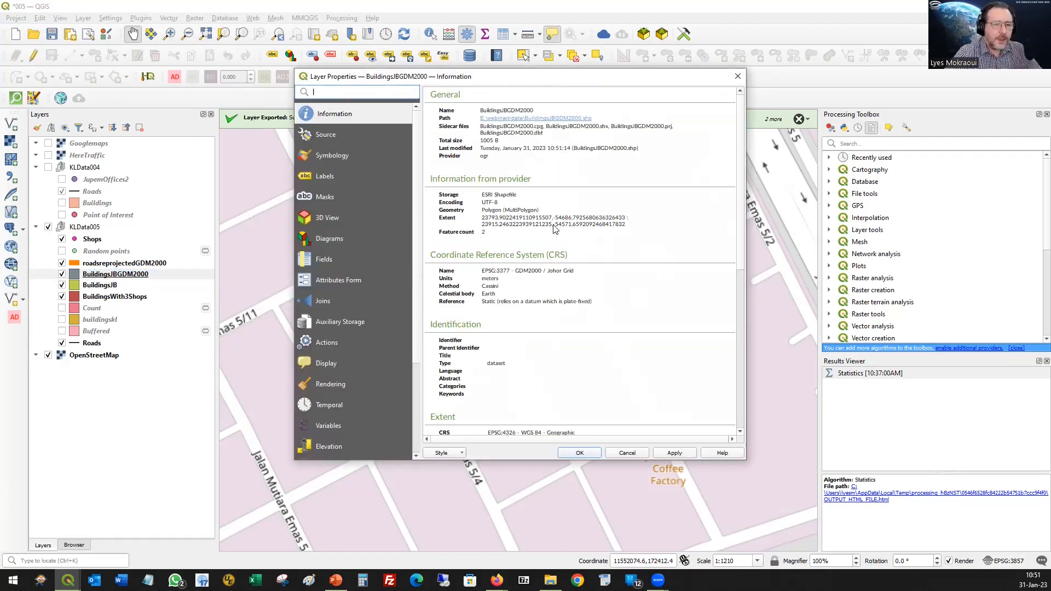
pyautogui.keyDown('ctrl'); pyautogui.scroll(4, 518, 206); pyautogui.keyUp('ctrl')
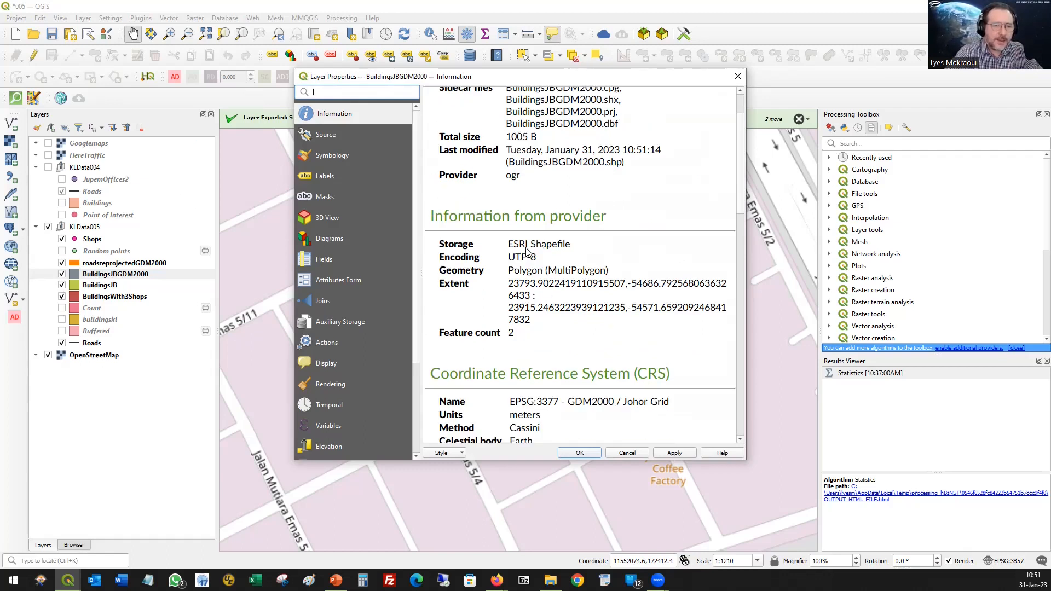
pyautogui.scroll(-2, 551, 342)
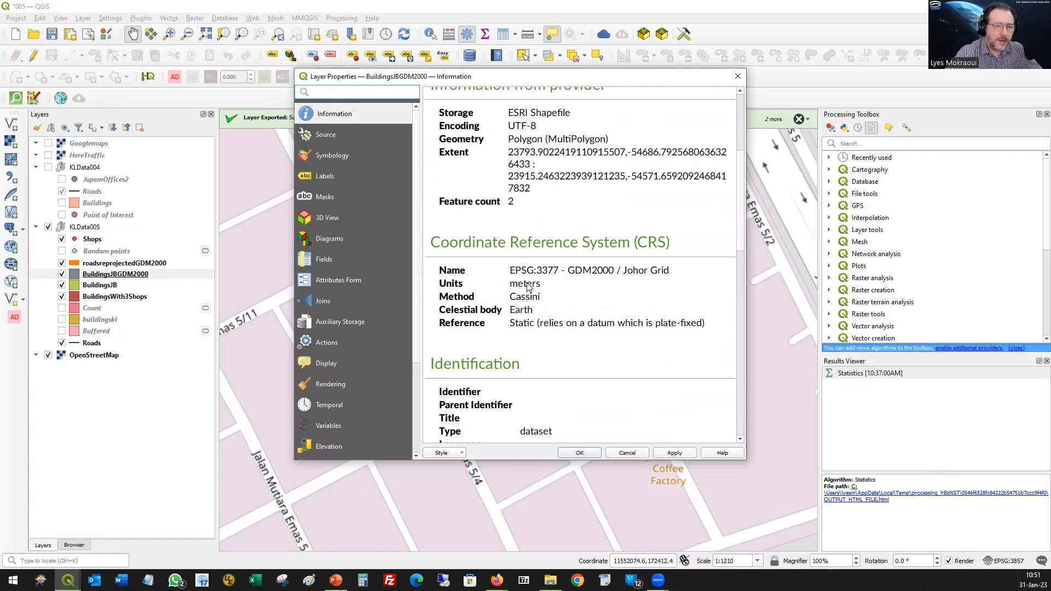
pyautogui.moveTo(510, 270); pyautogui.dragTo(559, 272)
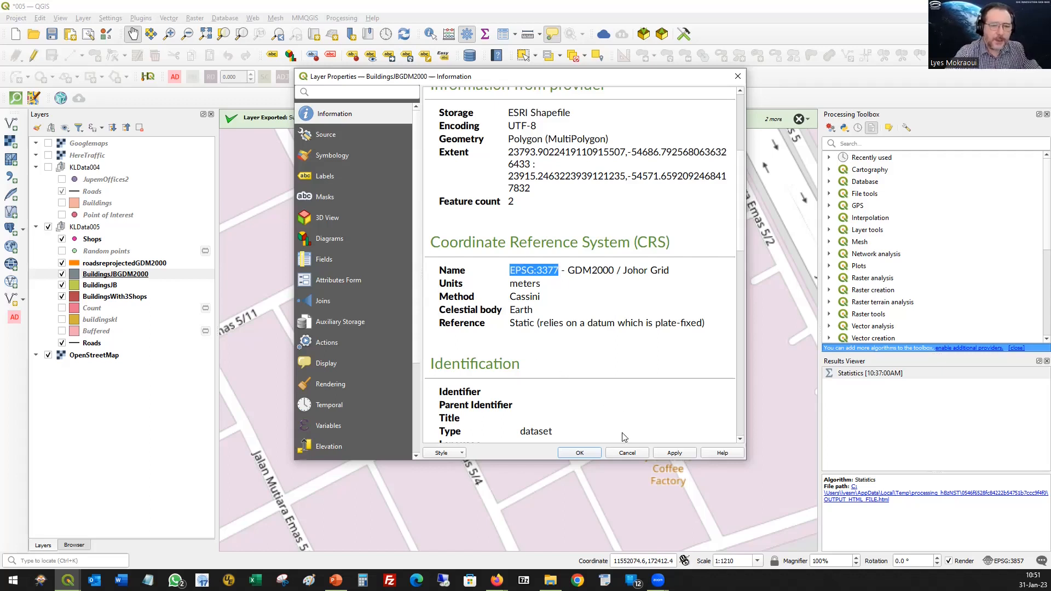
pyautogui.click(573, 413)
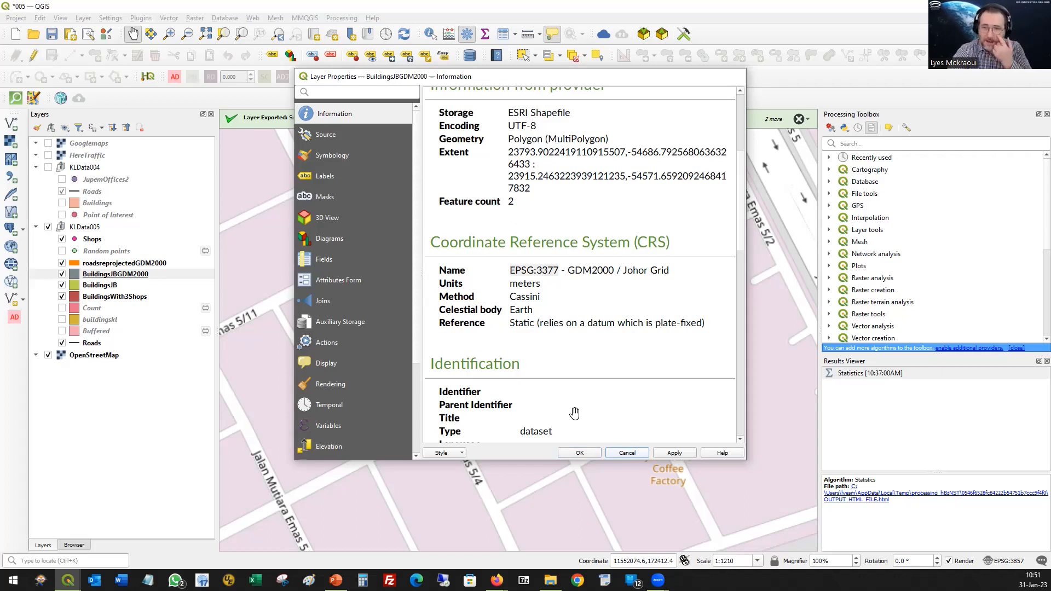
pyautogui.press('Escape')
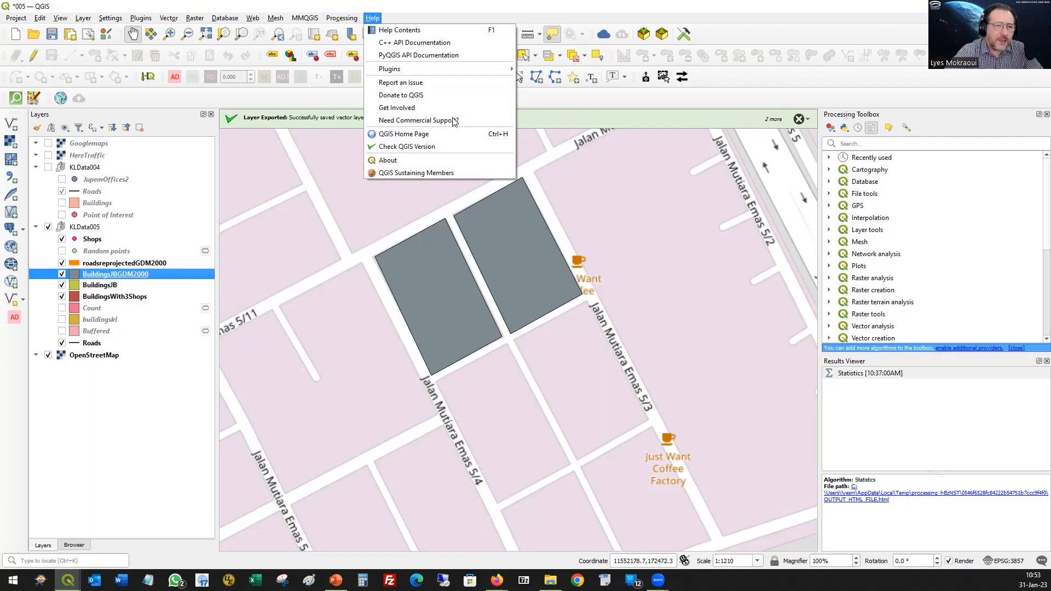
# Check the QGIS version and open the linked QGIS download page in a maximized Firefox window
pyautogui.click(438, 153)
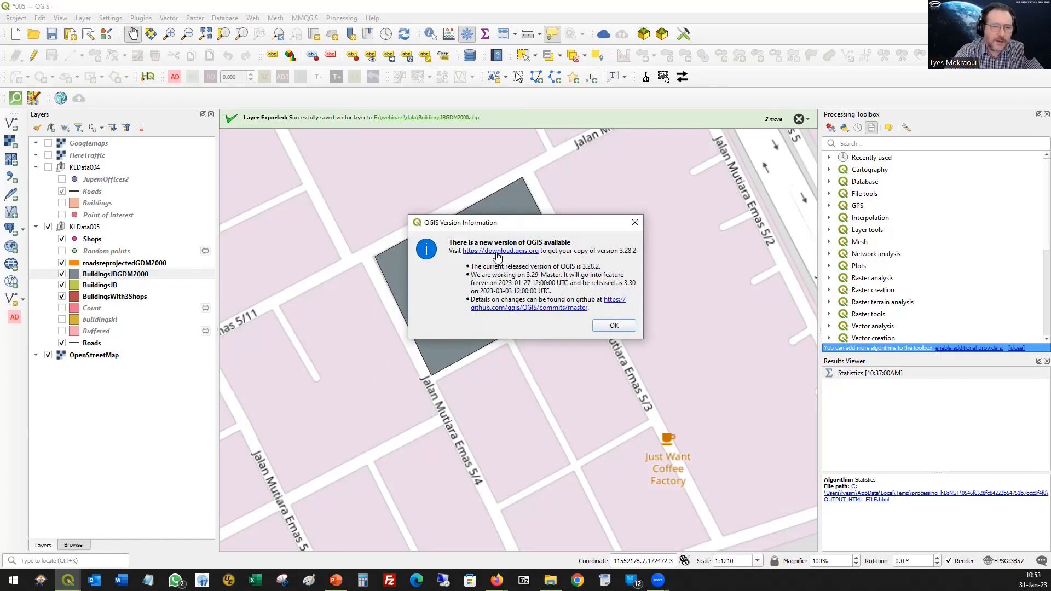
pyautogui.click(497, 253)
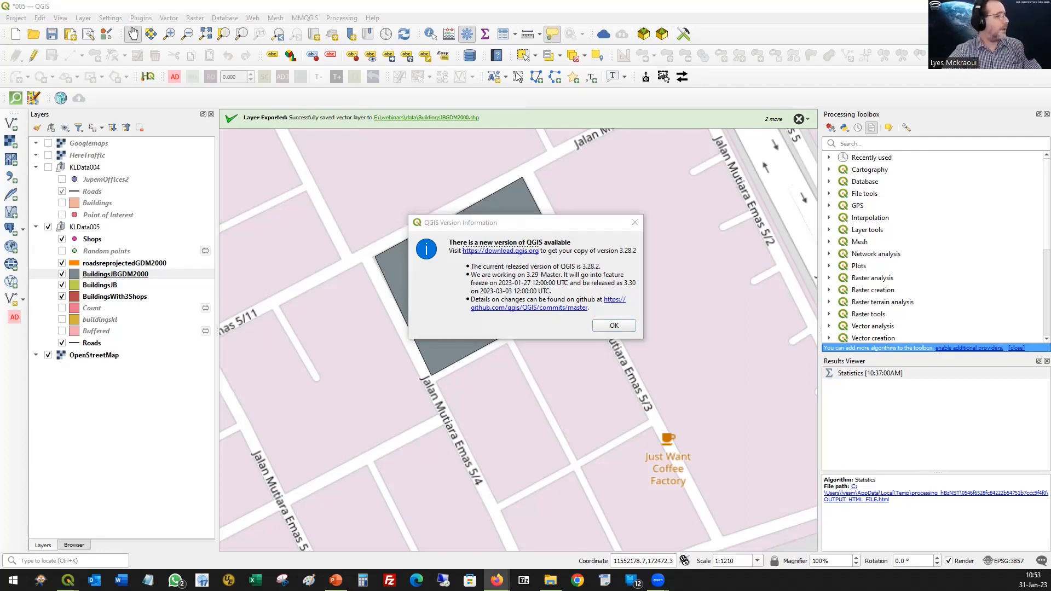
pyautogui.doubleClick(572, 17)
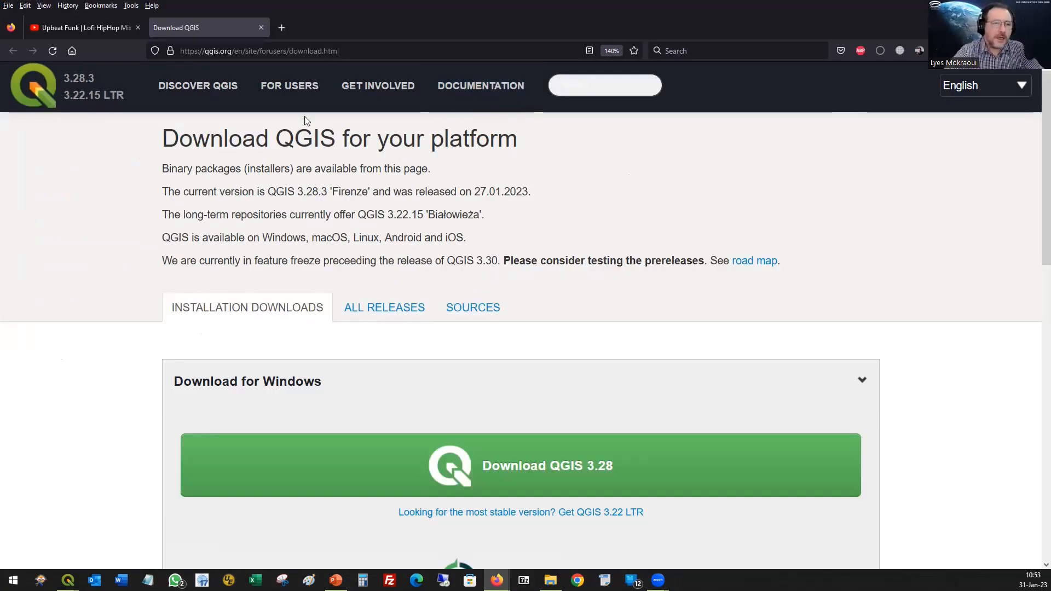
# Examine the QGIS download page for the current release, the Windows installers and the options for other platforms
pyautogui.scroll(-2, 550, 432)
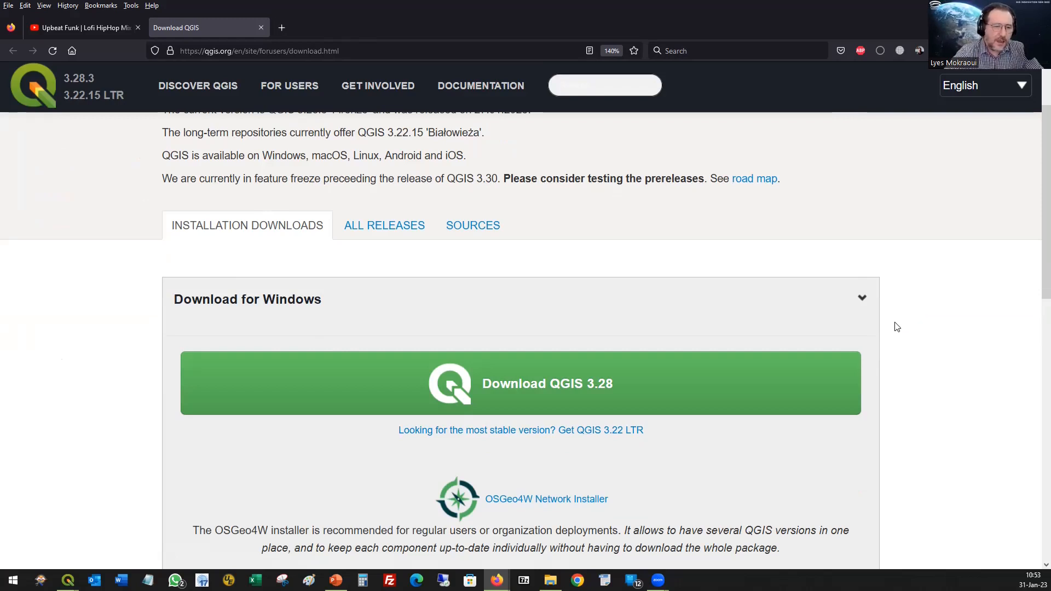
pyautogui.scroll(-5, 897, 326)
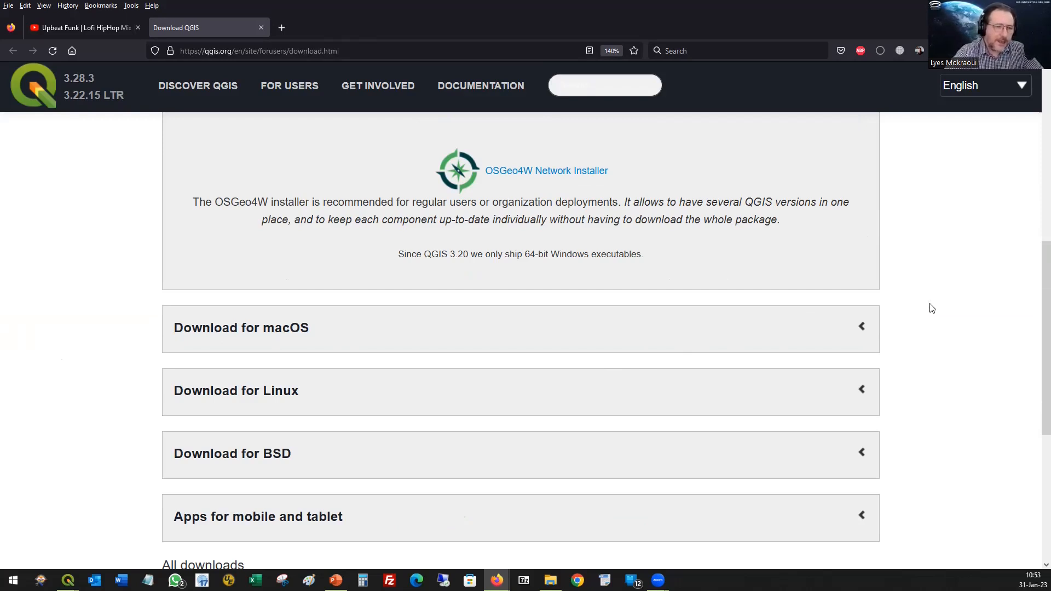
pyautogui.scroll(-2, 929, 305)
pyautogui.scroll(1, 920, 309)
pyautogui.scroll(6, 920, 317)
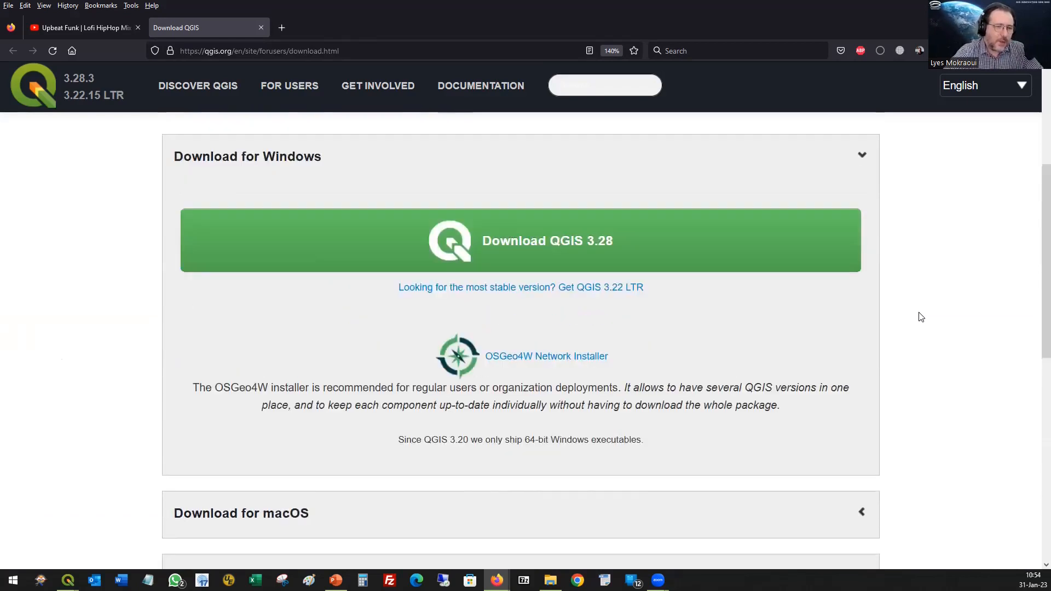
pyautogui.scroll(-4, 920, 323)
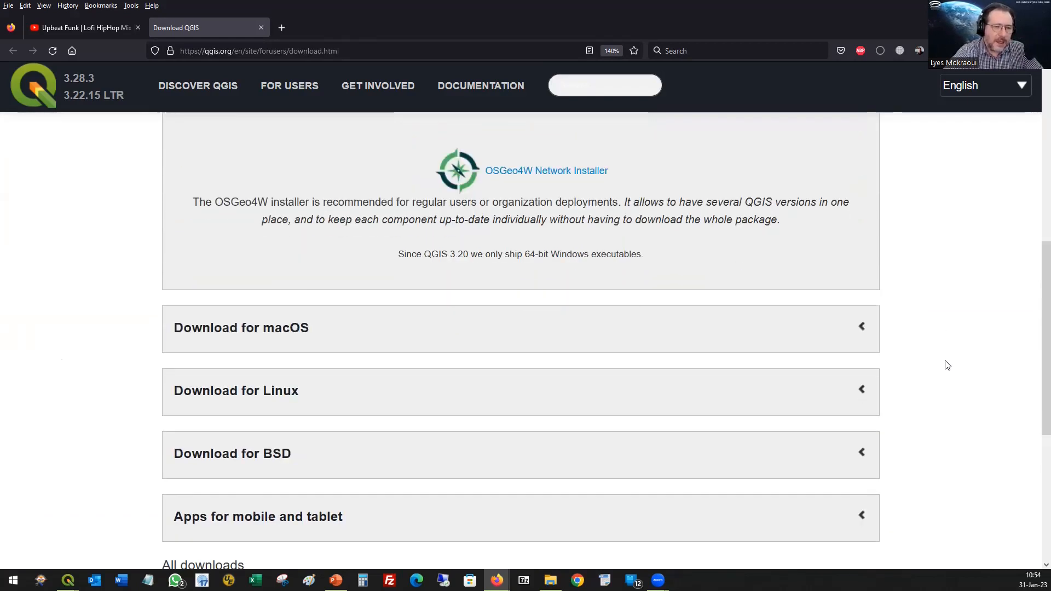
pyautogui.scroll(-1, 934, 379)
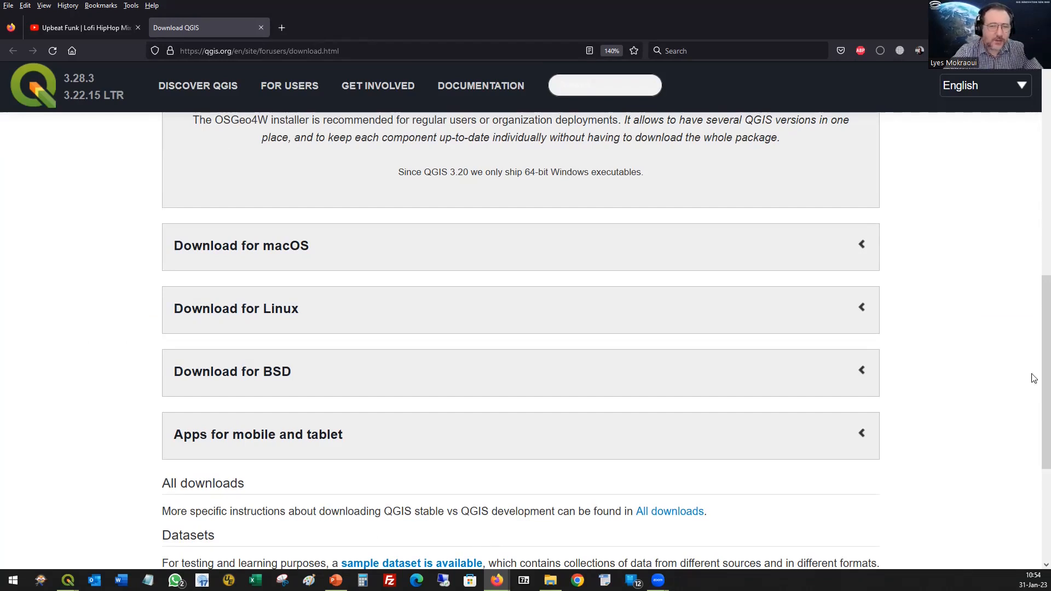
pyautogui.scroll(5, 931, 339)
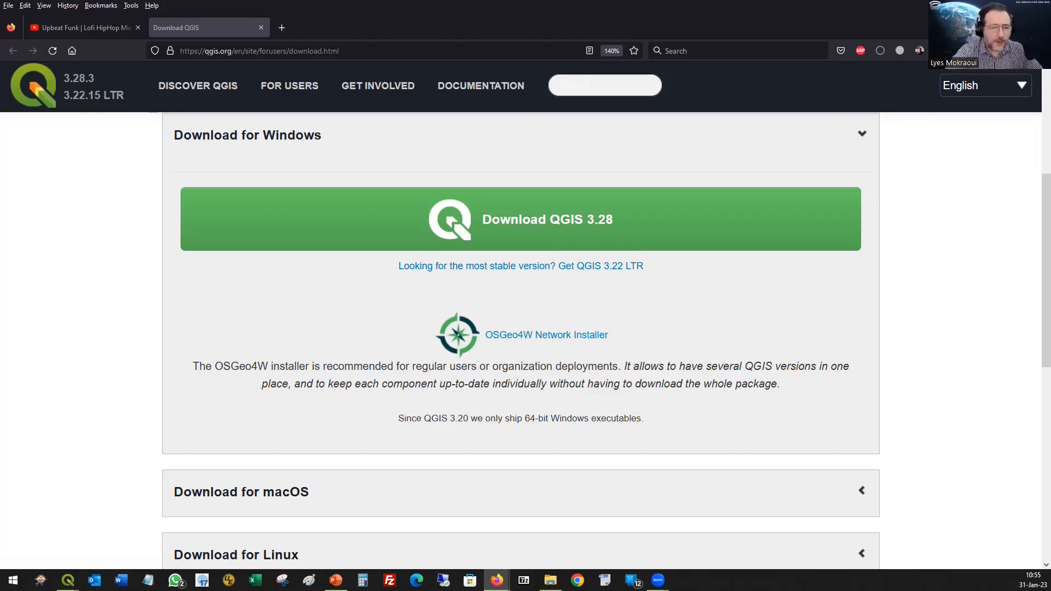
pyautogui.scroll(5, 769, 307)
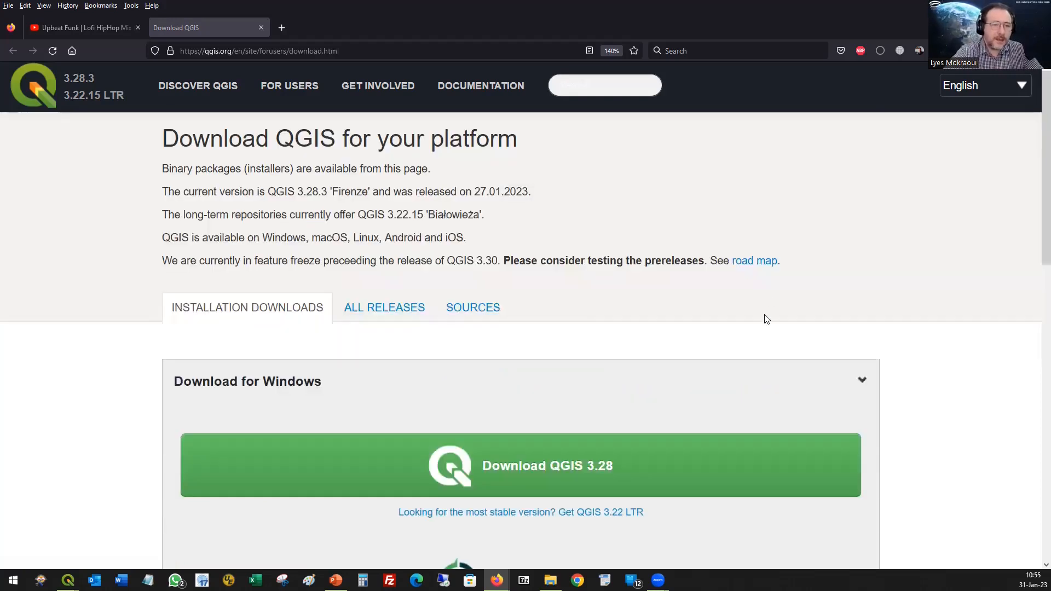
# Review the all-releases, sources and installation downloads sections, then switch back to QGIS and dismiss the version information
pyautogui.click(363, 311)
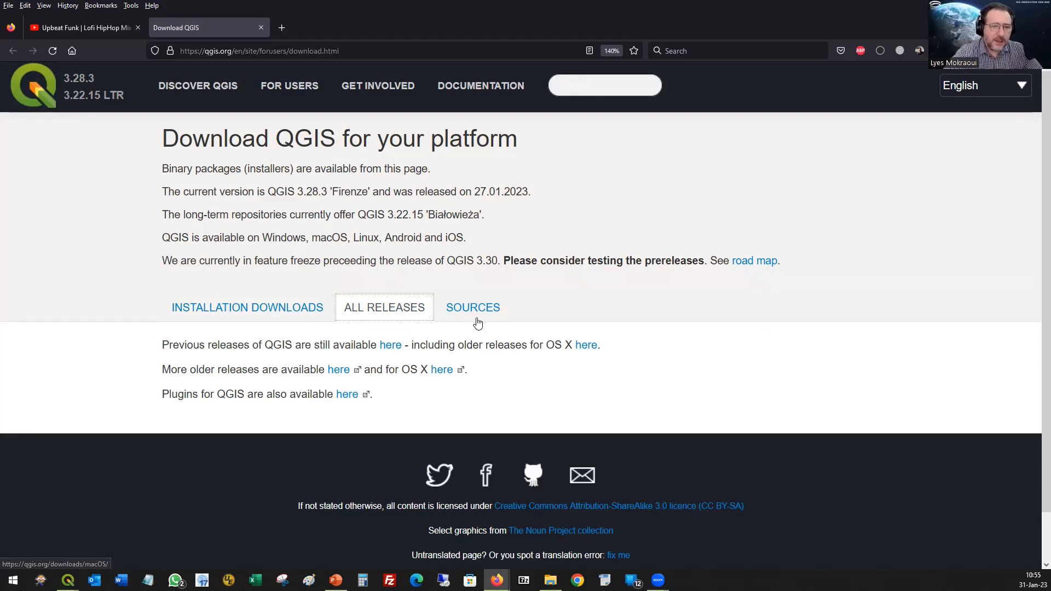
pyautogui.click(474, 308)
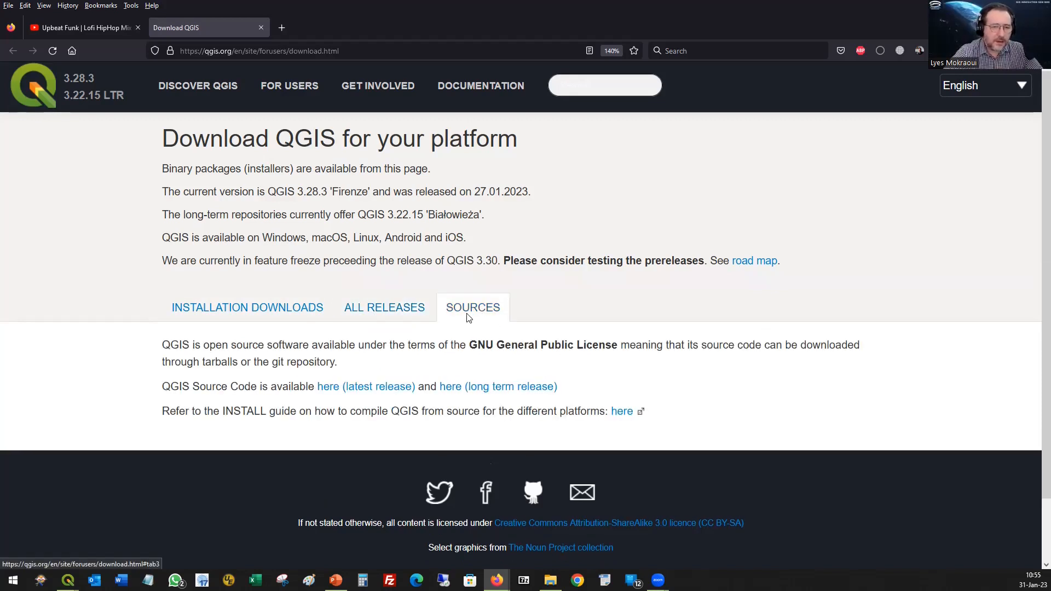
pyautogui.click(225, 308)
pyautogui.scroll(-4, 654, 356)
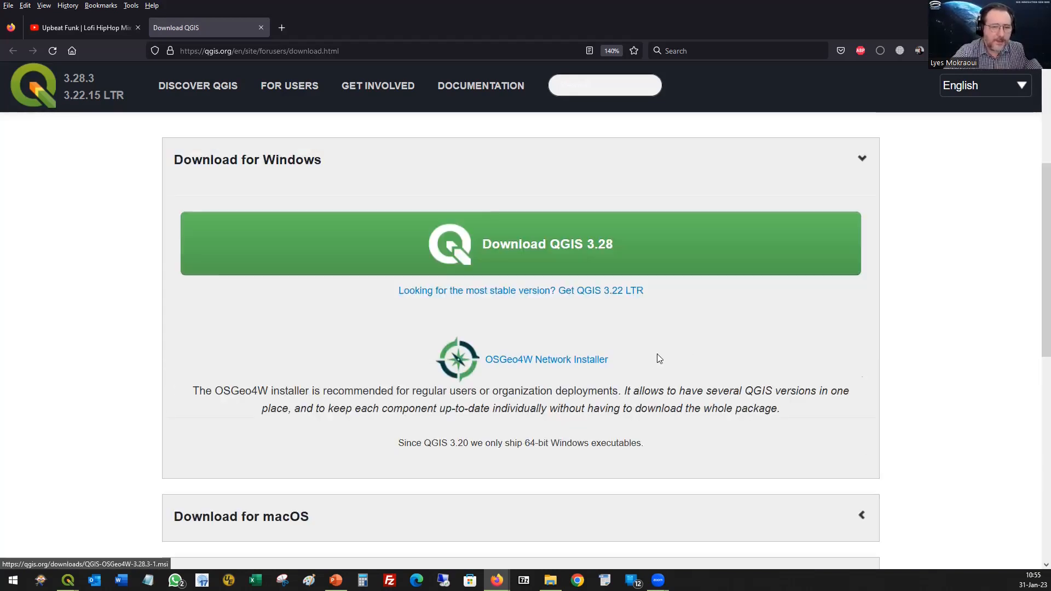
pyautogui.scroll(-6, 898, 355)
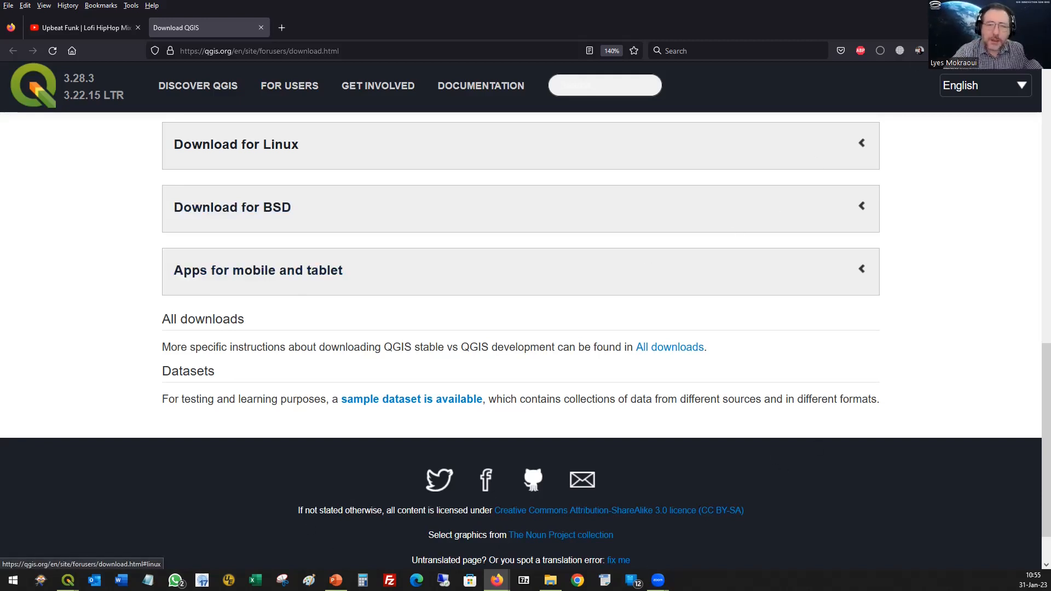
pyautogui.hotkey('alt', 'Tab')
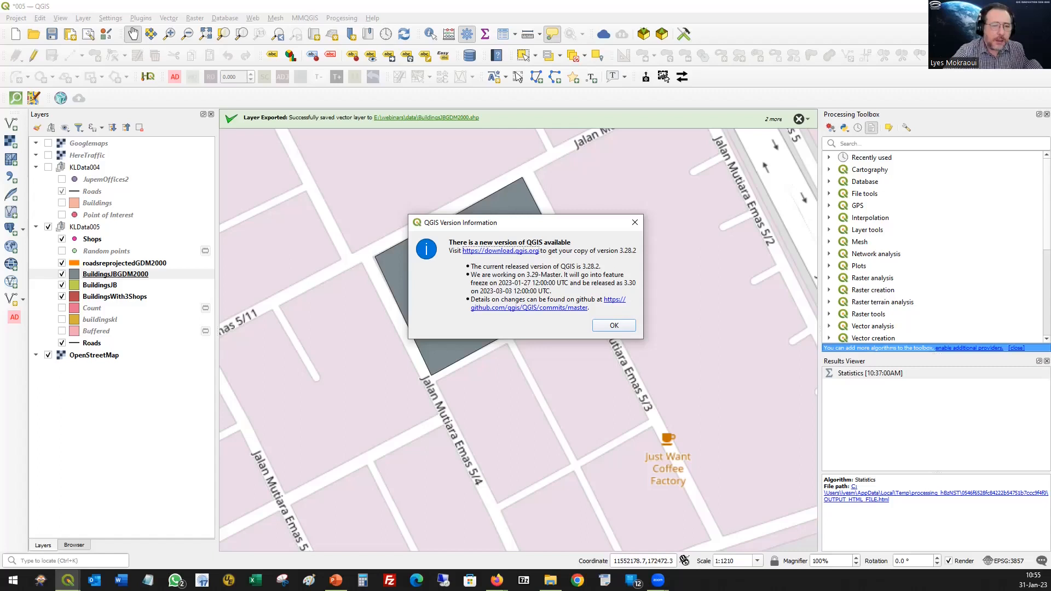
pyautogui.click(614, 325)
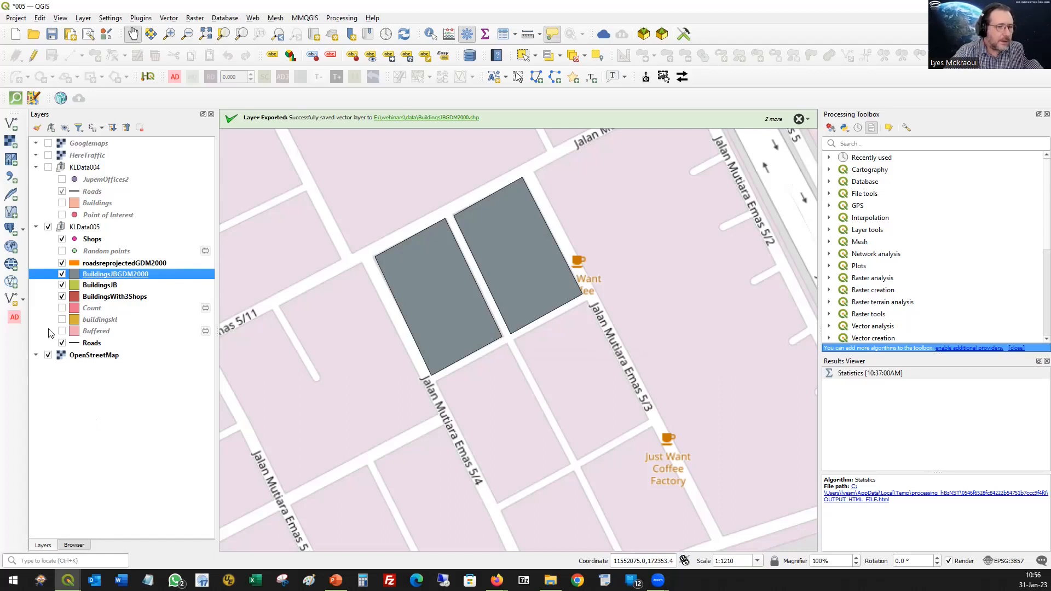
# Show the Count layer and zoom the map to its extent
pyautogui.click(63, 308)
pyautogui.rightClick(92, 309)
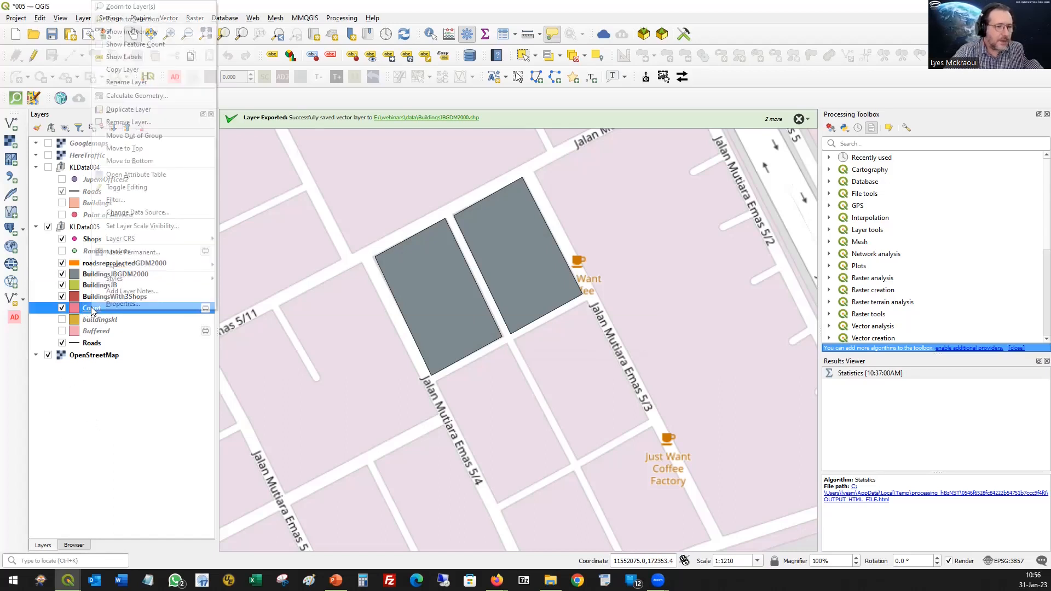
pyautogui.click(131, 7)
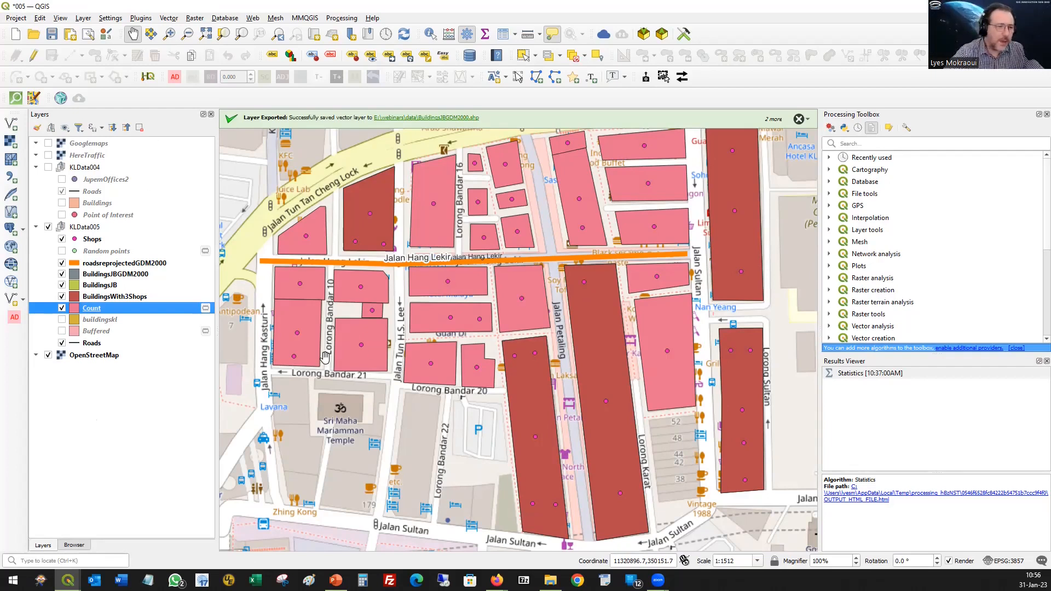
# Hide the Count and BuildingsWith3Shops layers, show the buildingskl layer and make it the active layer
pyautogui.click(62, 308)
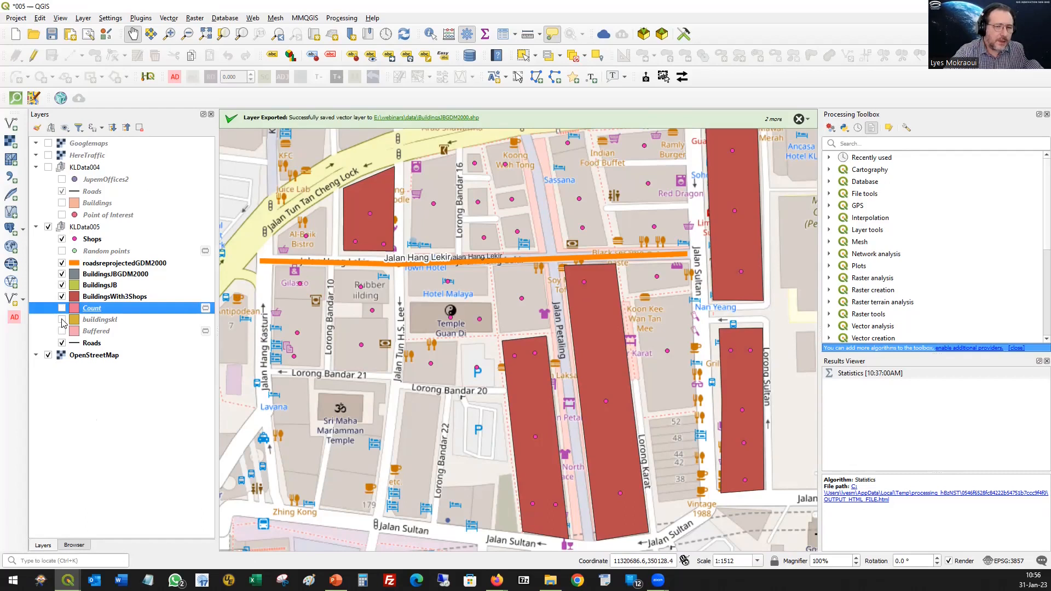
pyautogui.click(62, 320)
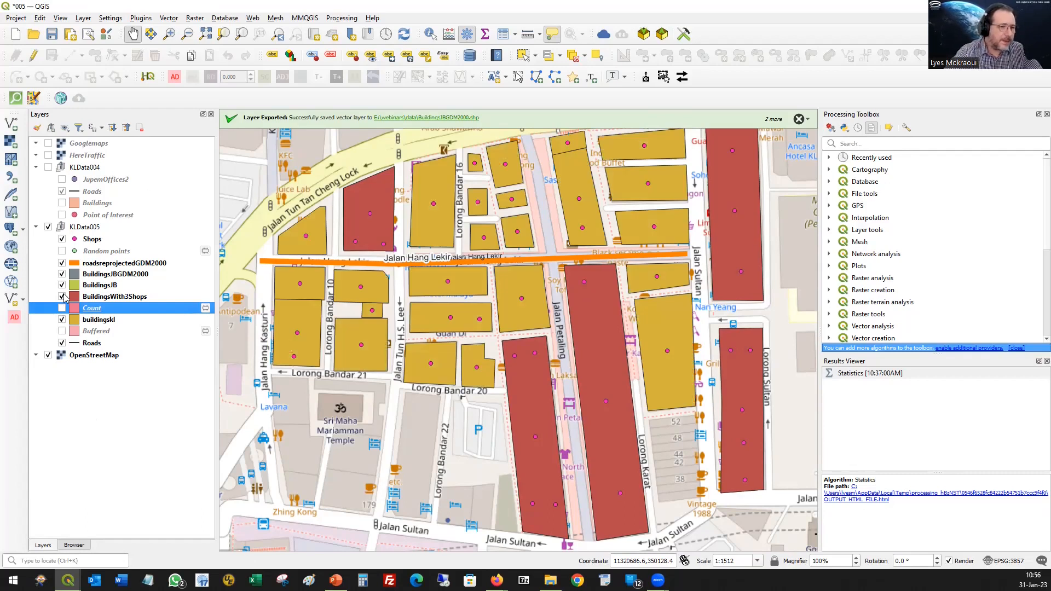
pyautogui.click(62, 297)
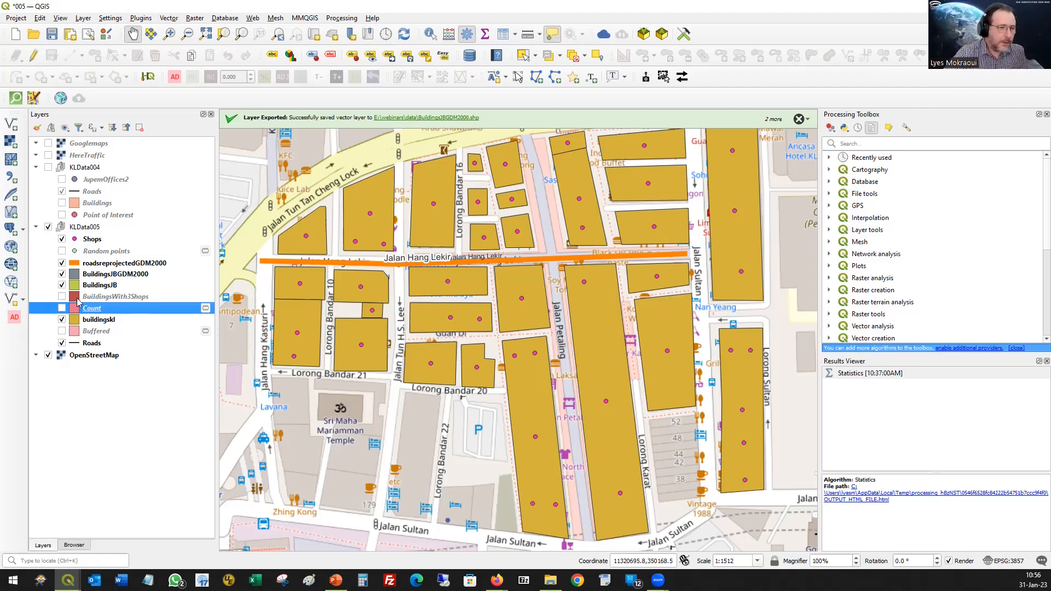
pyautogui.click(100, 321)
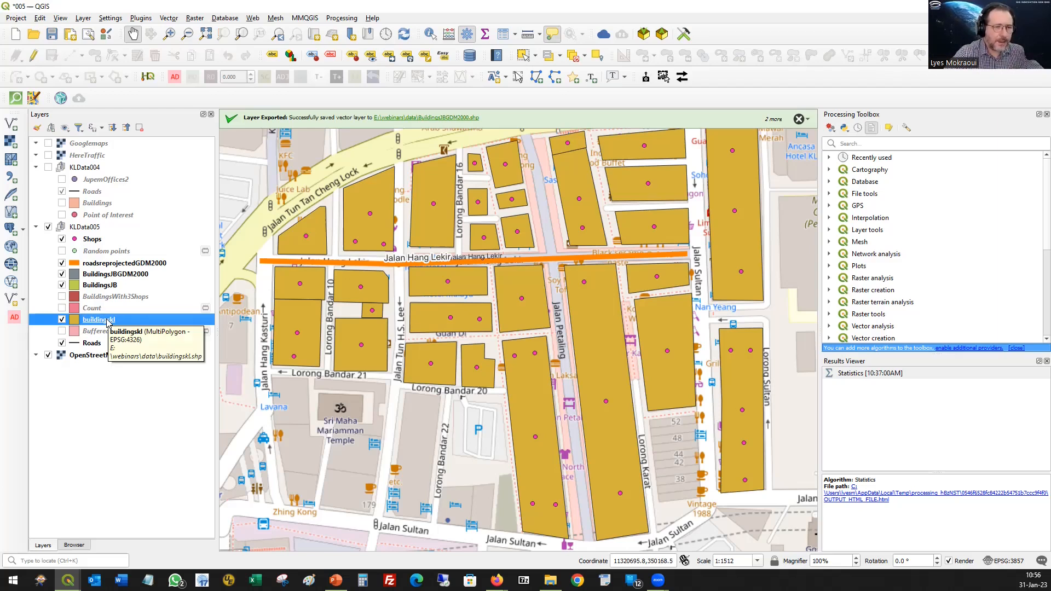
# Hide the buildingskl layer, show the Count layer and clear the selection of its features
pyautogui.doubleClick(107, 321)
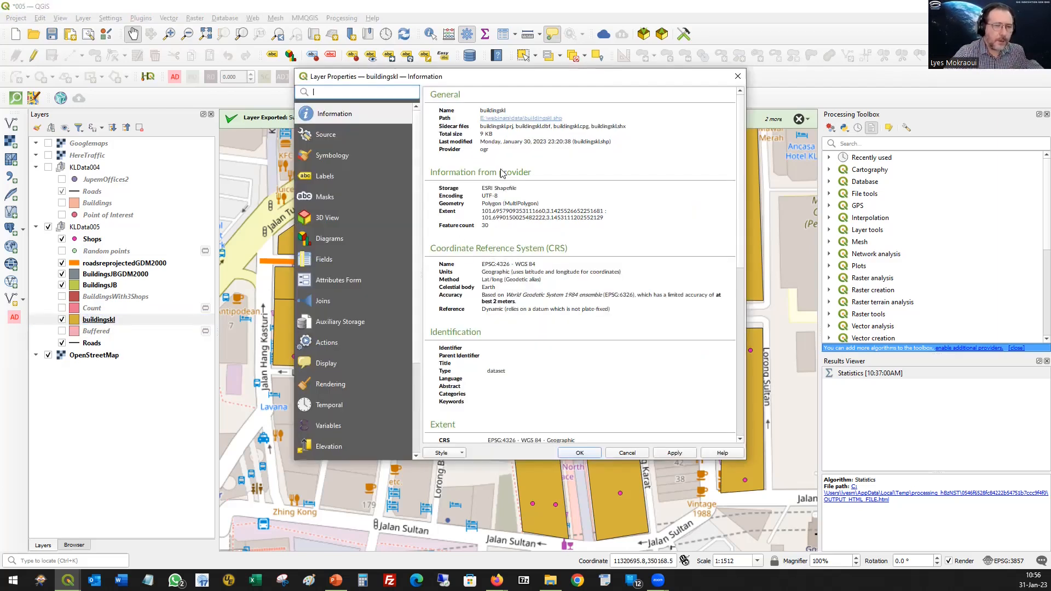
pyautogui.click(738, 76)
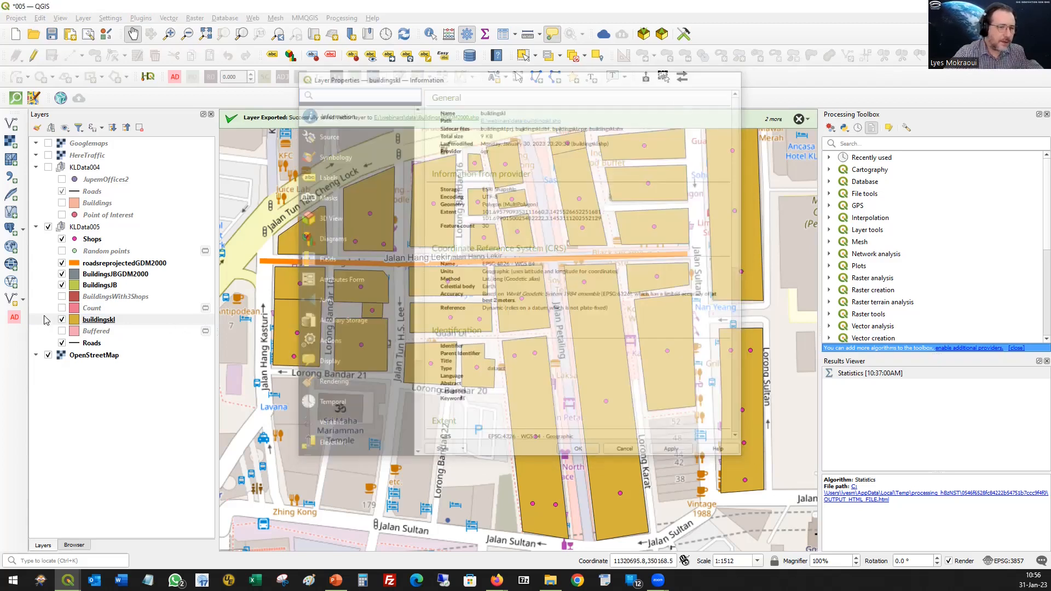
pyautogui.click(62, 320)
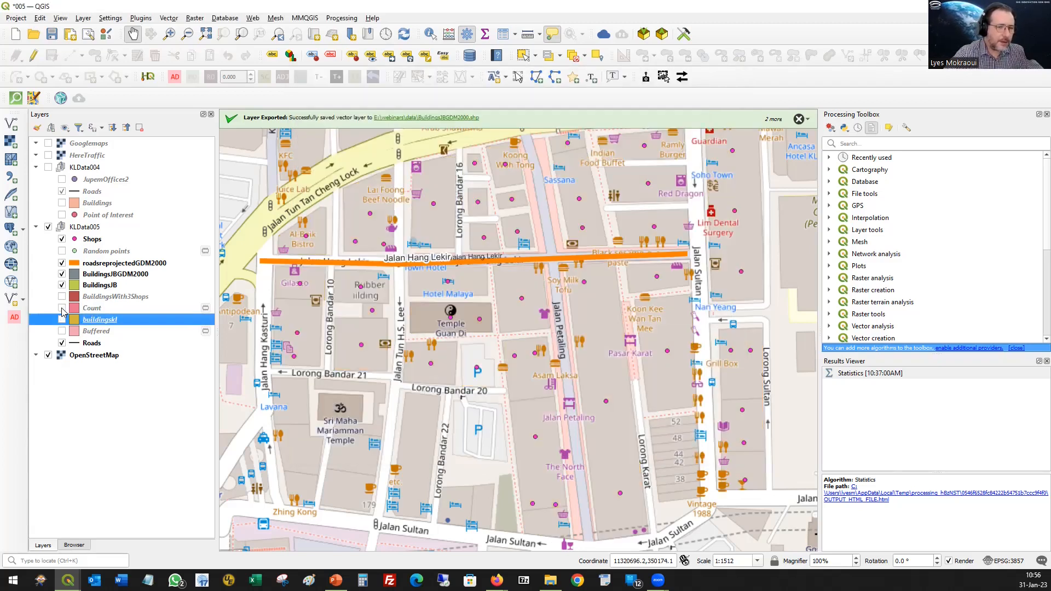
pyautogui.click(62, 309)
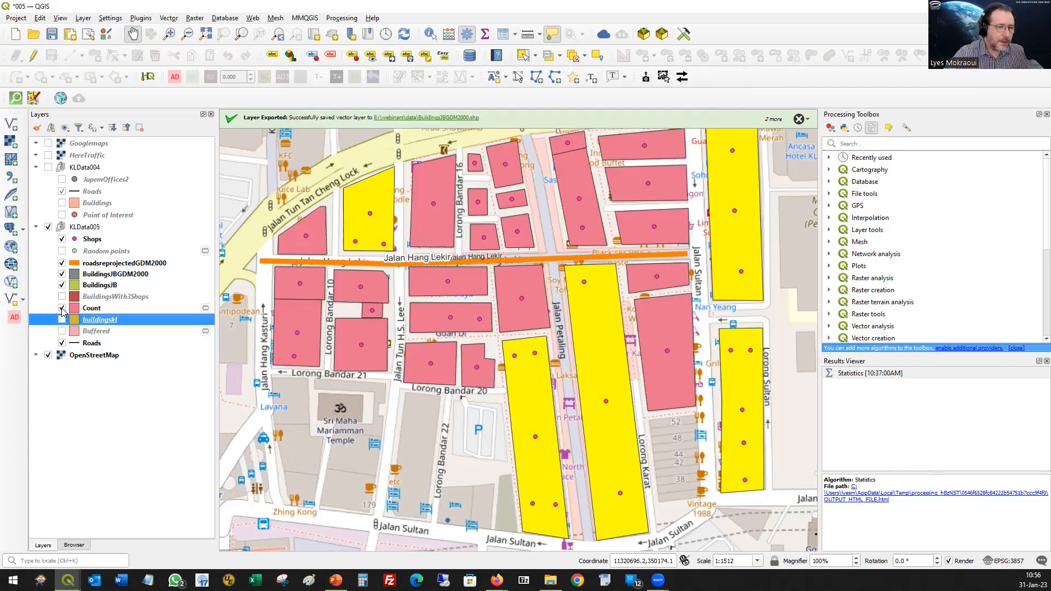
pyautogui.click(573, 56)
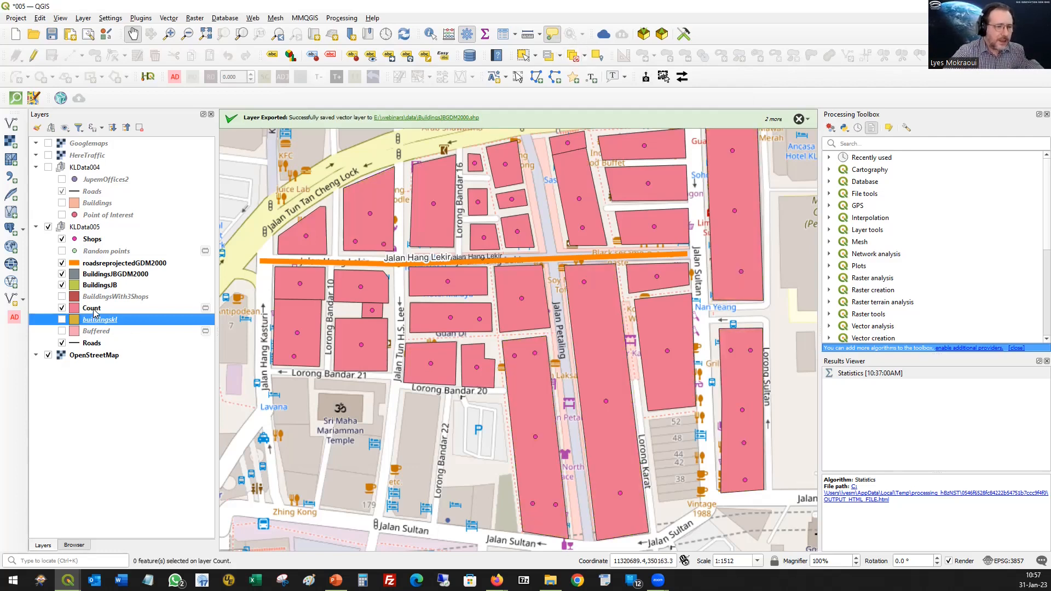
# Style the Count layer as Categorized by NUMPOINTS with random colors, classify its values and apply the symbology
pyautogui.doubleClick(93, 309)
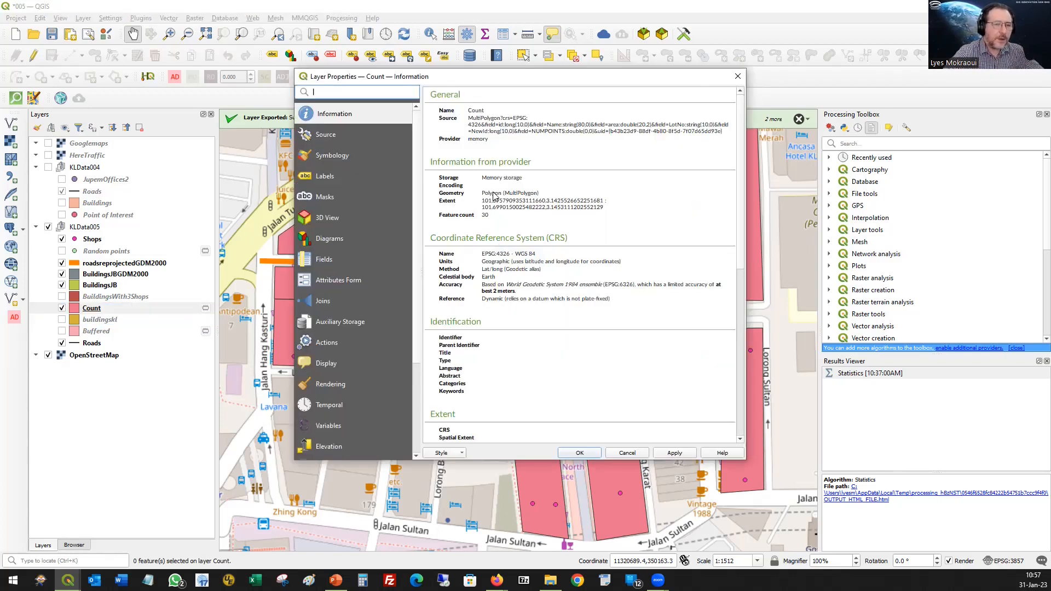
pyautogui.click(340, 155)
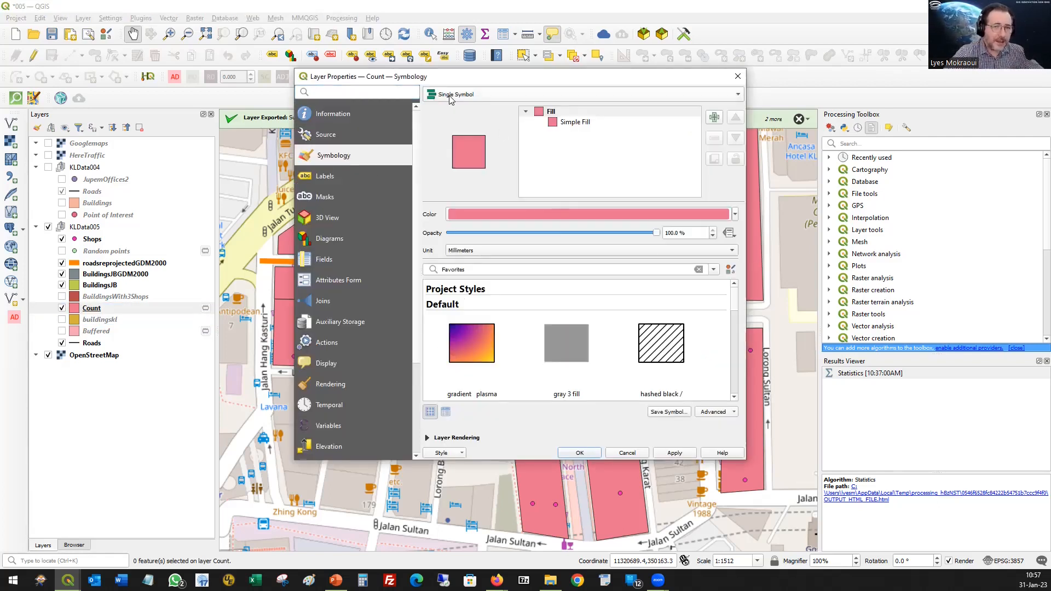
pyautogui.click(721, 97)
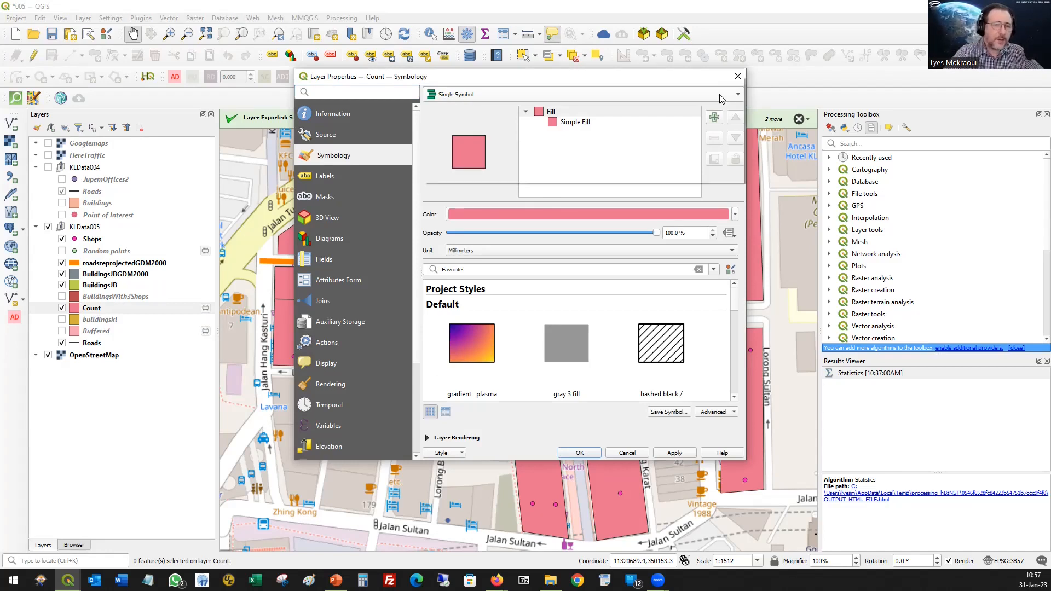
pyautogui.click(714, 99)
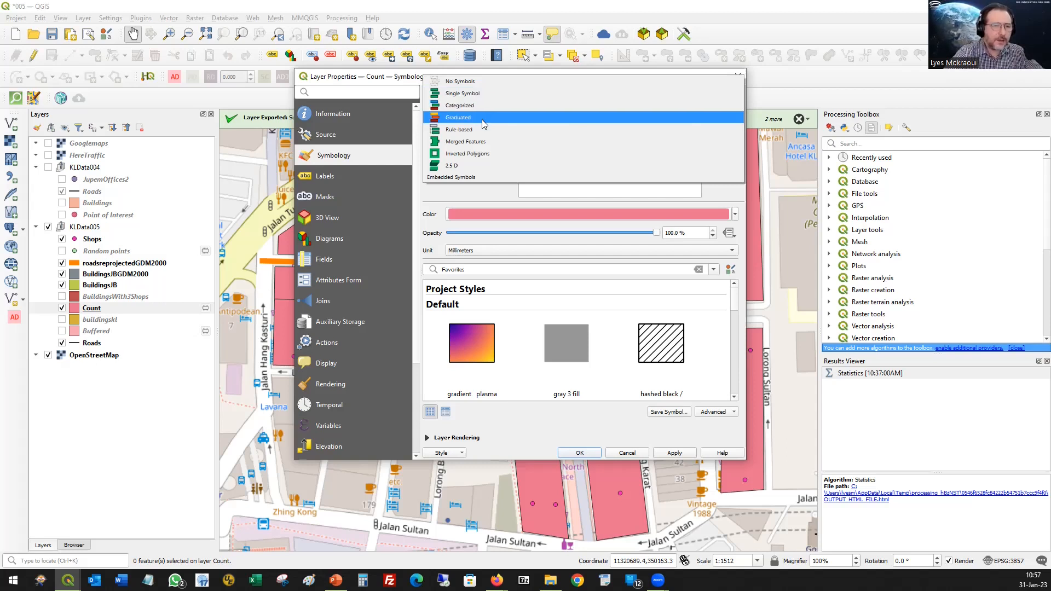
pyautogui.click(473, 105)
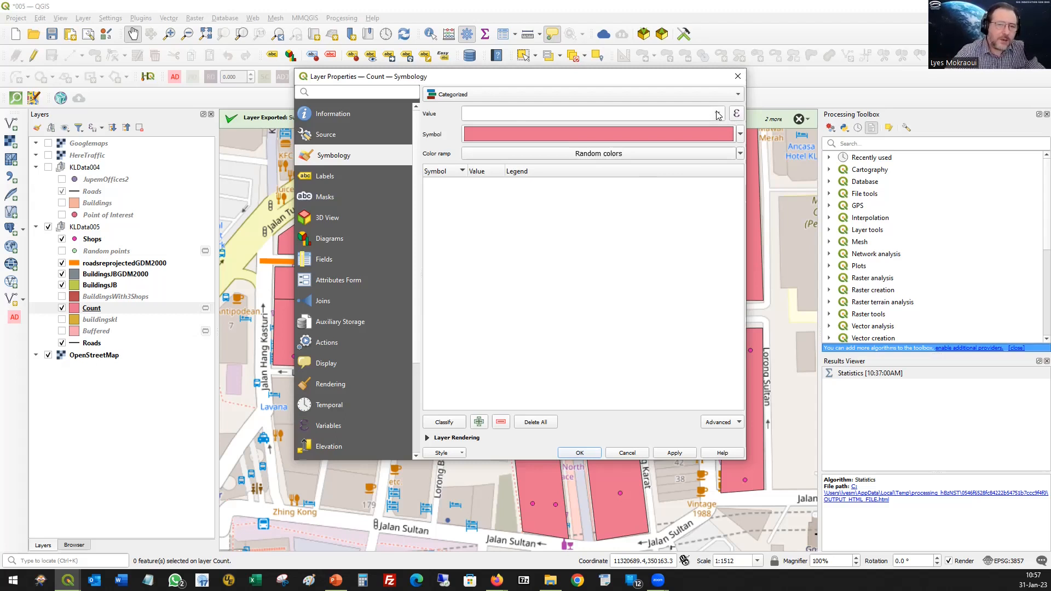
pyautogui.click(718, 114)
pyautogui.click(520, 215)
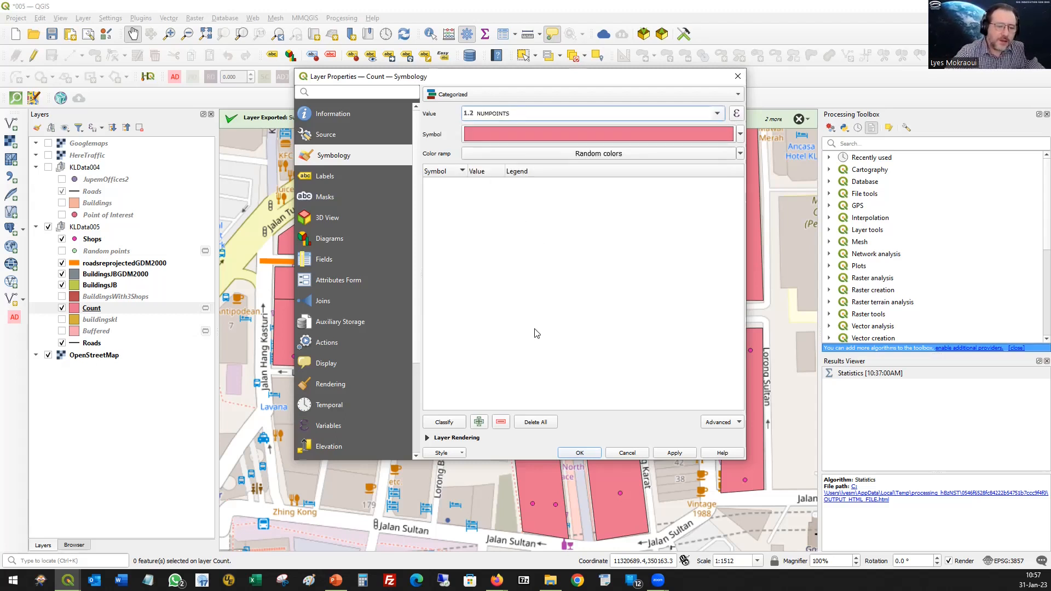
pyautogui.click(452, 426)
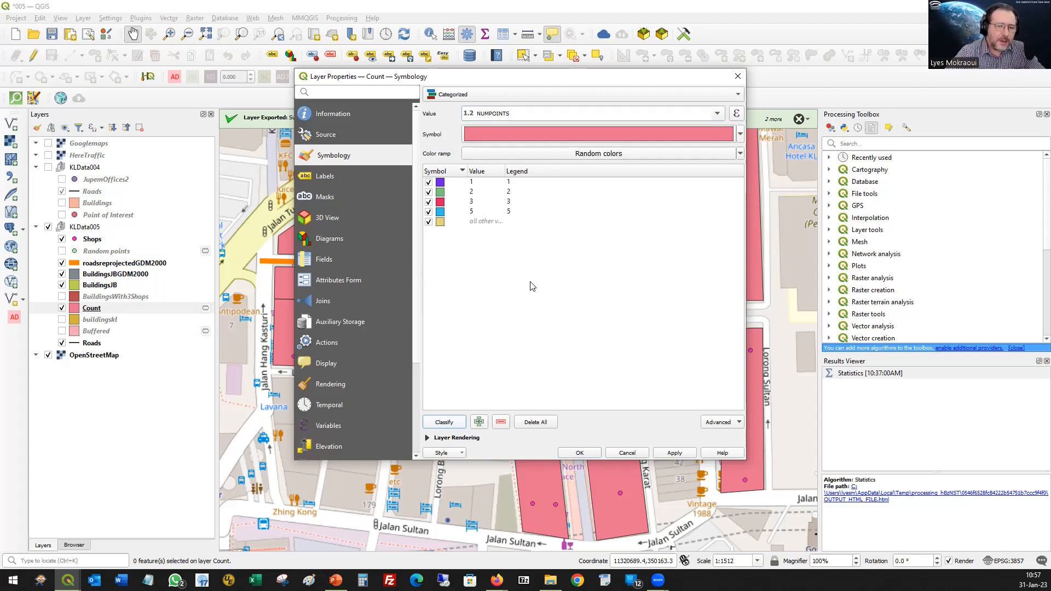
pyautogui.moveTo(573, 77); pyautogui.dragTo(754, 104)
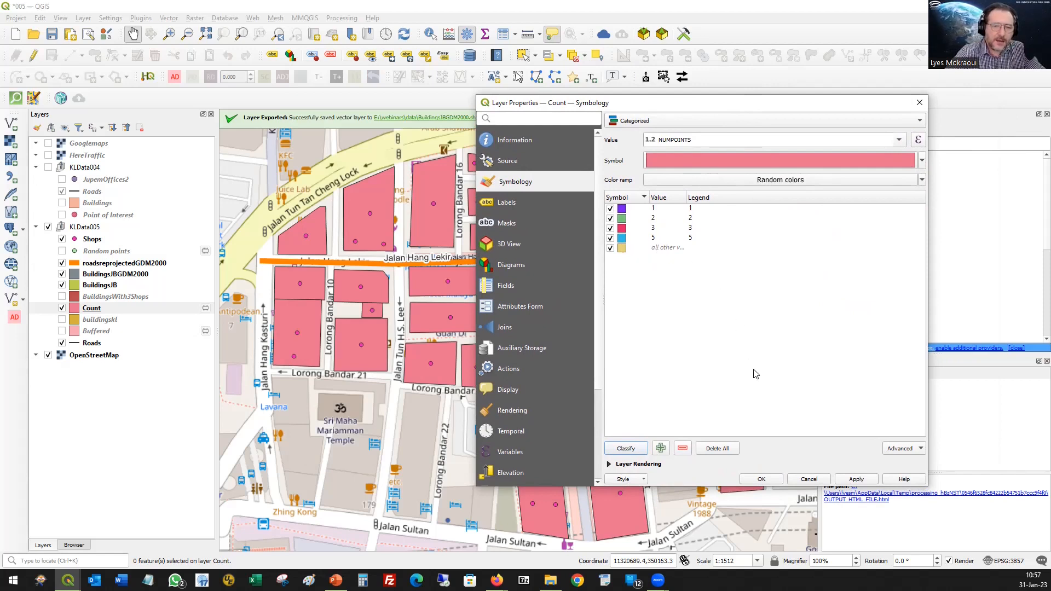
pyautogui.click(859, 480)
# Delete the categories for values 1 and 2 from the Count symbology, apply the change and close the layer properties
pyautogui.moveTo(697, 104); pyautogui.dragTo(684, 121)
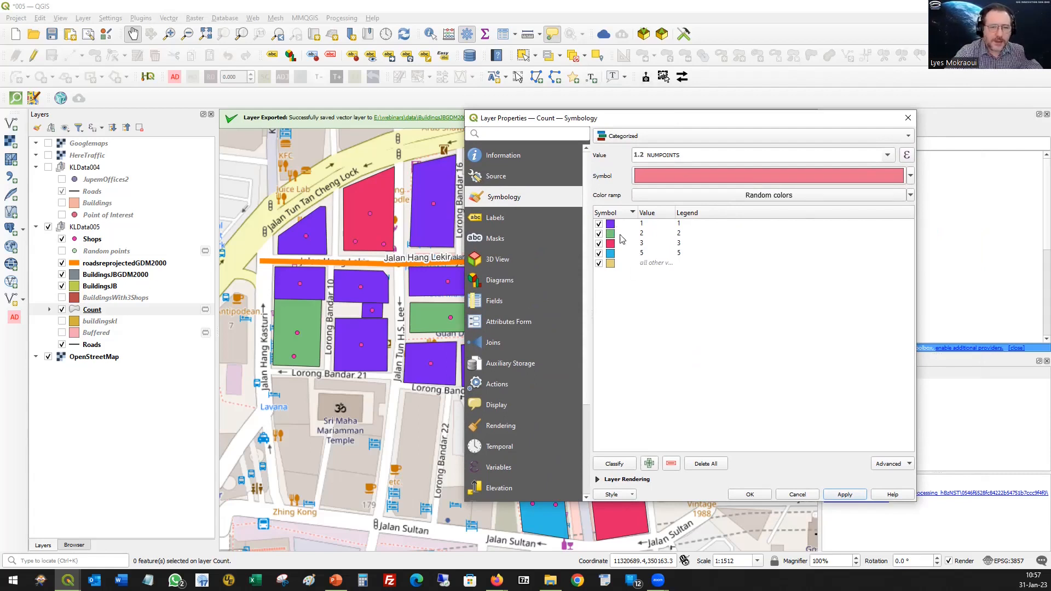
pyautogui.click(615, 225)
pyautogui.click(670, 464)
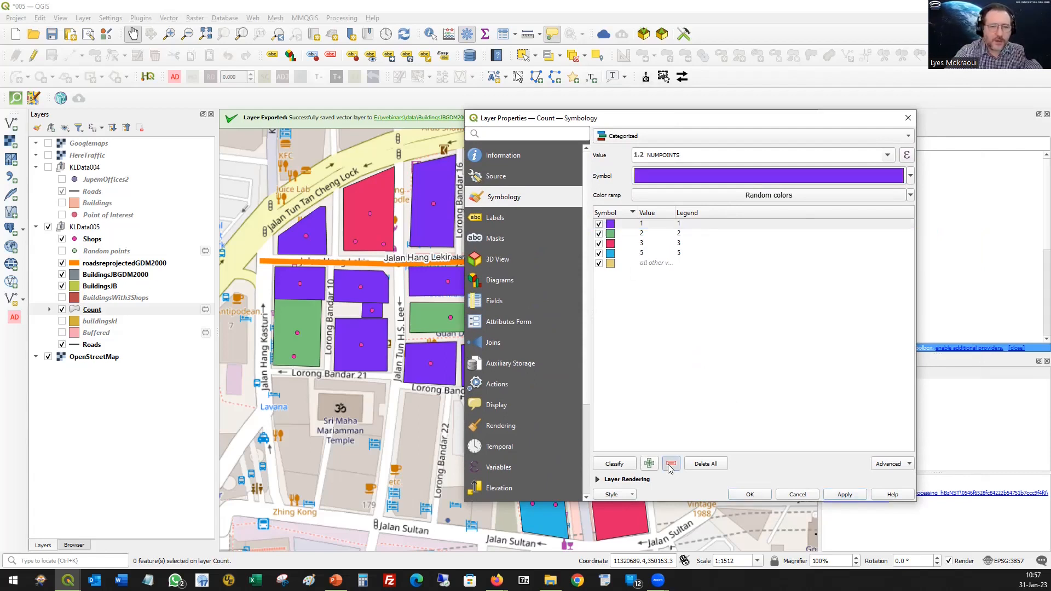
pyautogui.click(615, 225)
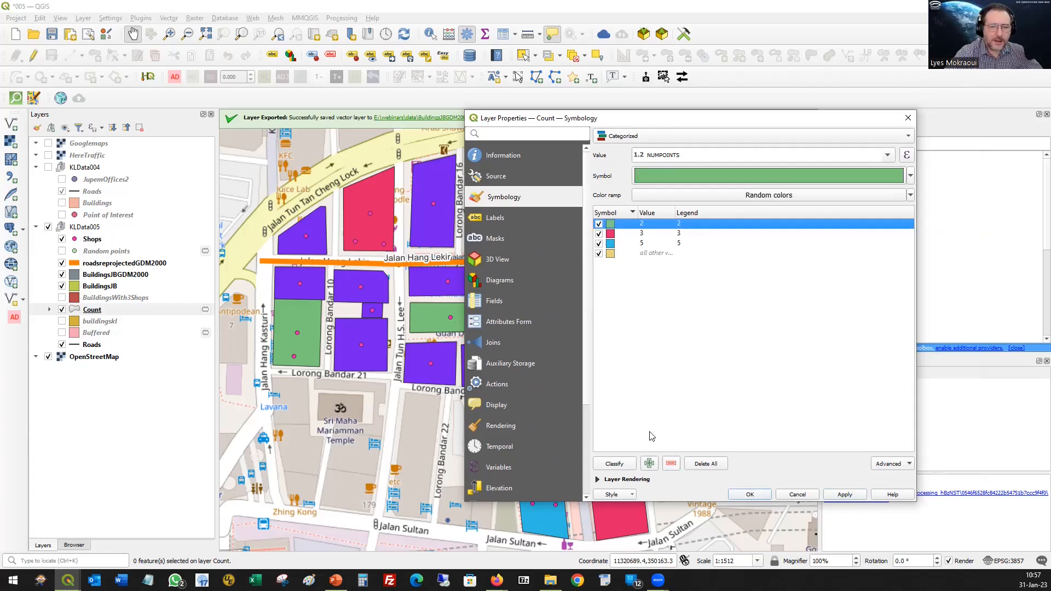
pyautogui.click(671, 464)
pyautogui.click(844, 494)
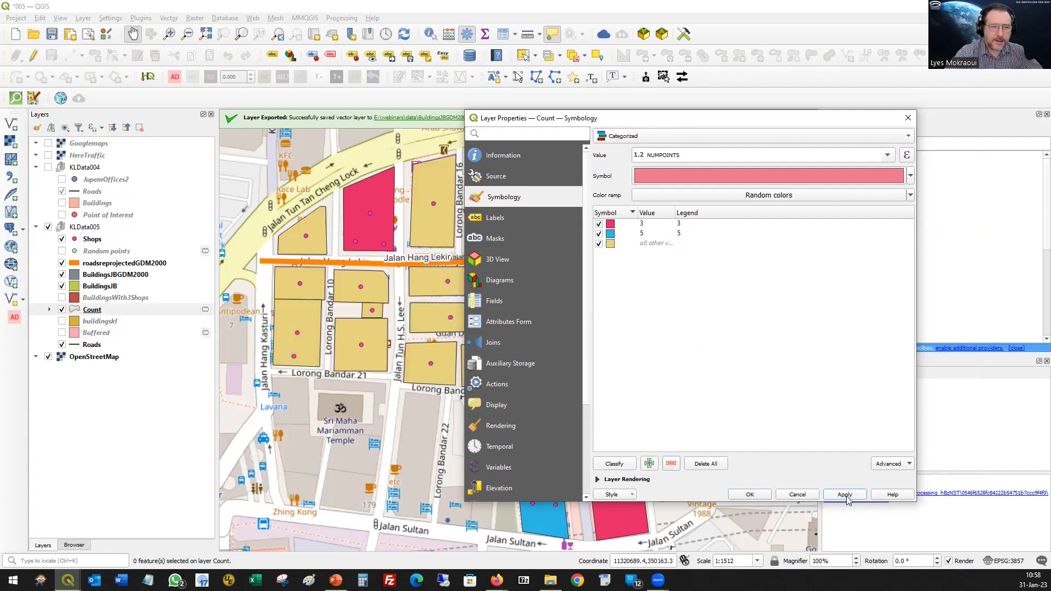
pyautogui.moveTo(687, 126); pyautogui.dragTo(725, 104)
pyautogui.click(796, 475)
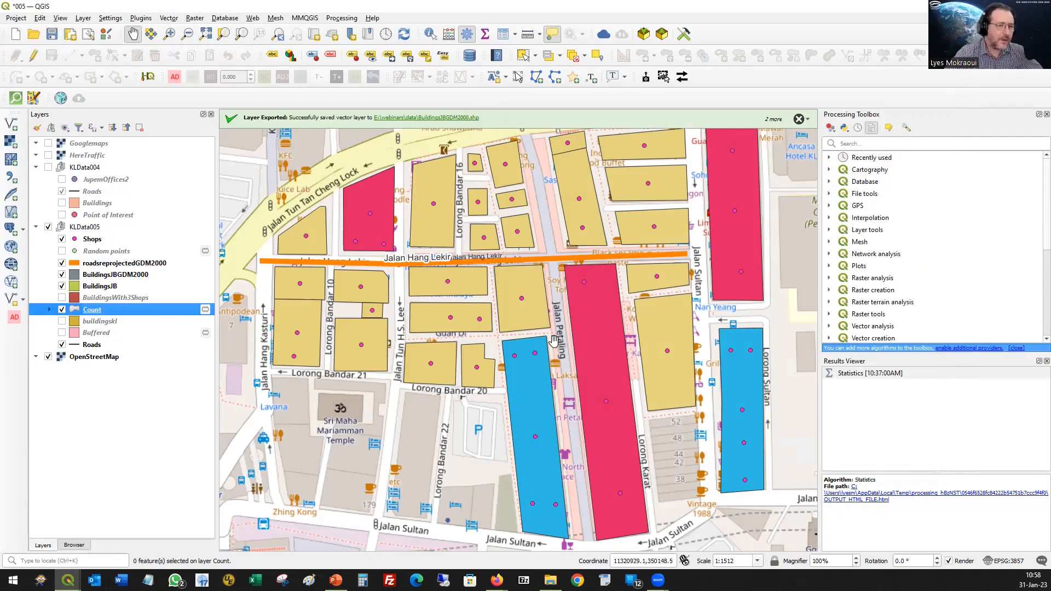
# Hide the BuildingsJB, BuildingsJBGDM2000 and roadsreprojectedGDM2000 layers
pyautogui.click(62, 285)
pyautogui.click(62, 275)
pyautogui.click(62, 263)
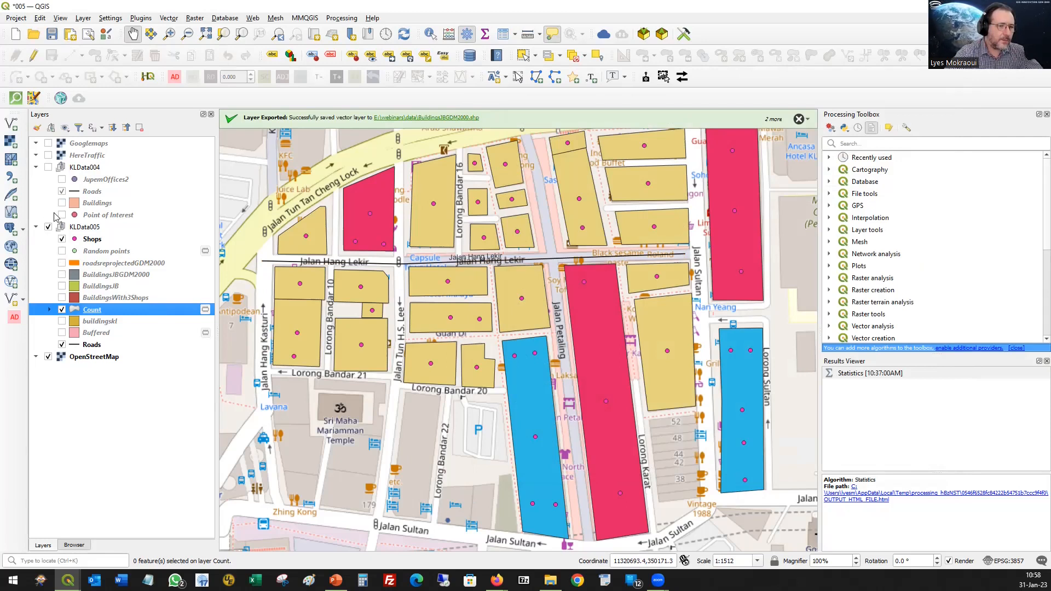
# Expand the Count layer's legend and hide its category for all other values
pyautogui.click(50, 310)
pyautogui.click(75, 344)
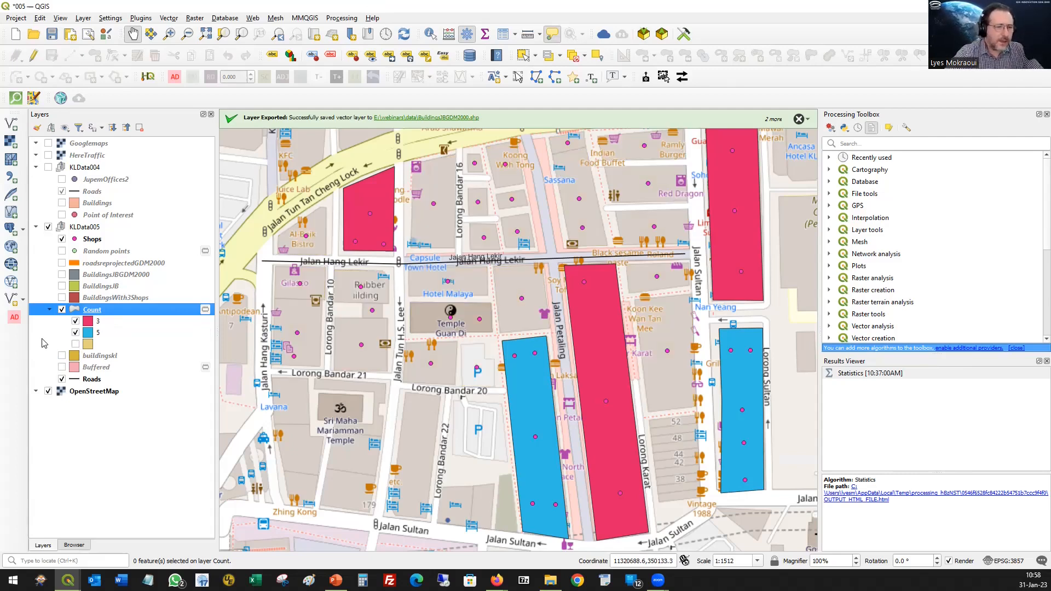
pyautogui.click(89, 347)
pyautogui.rightClick(90, 350)
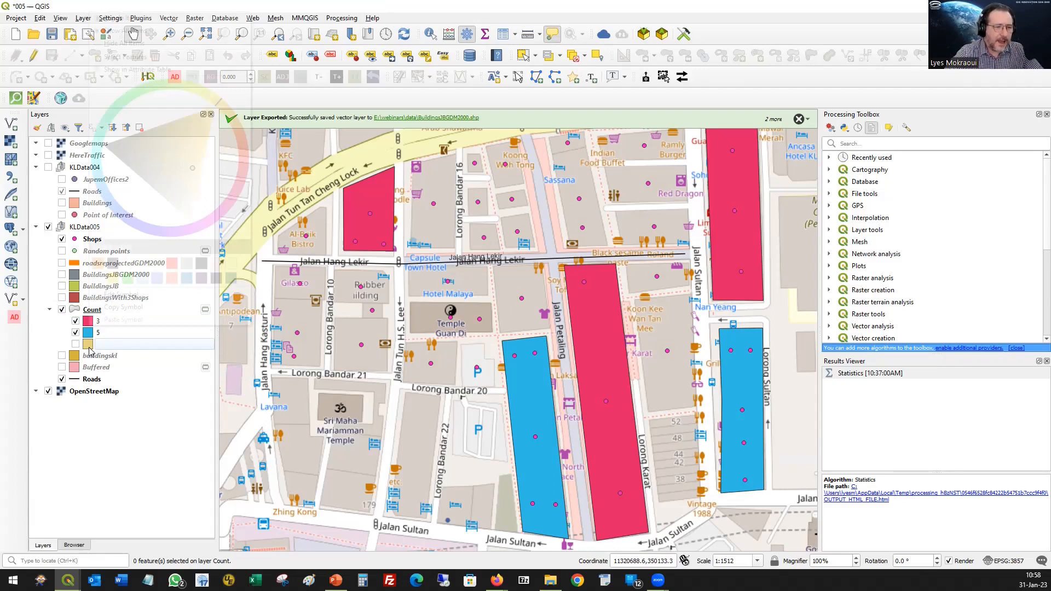
pyautogui.click(679, 354)
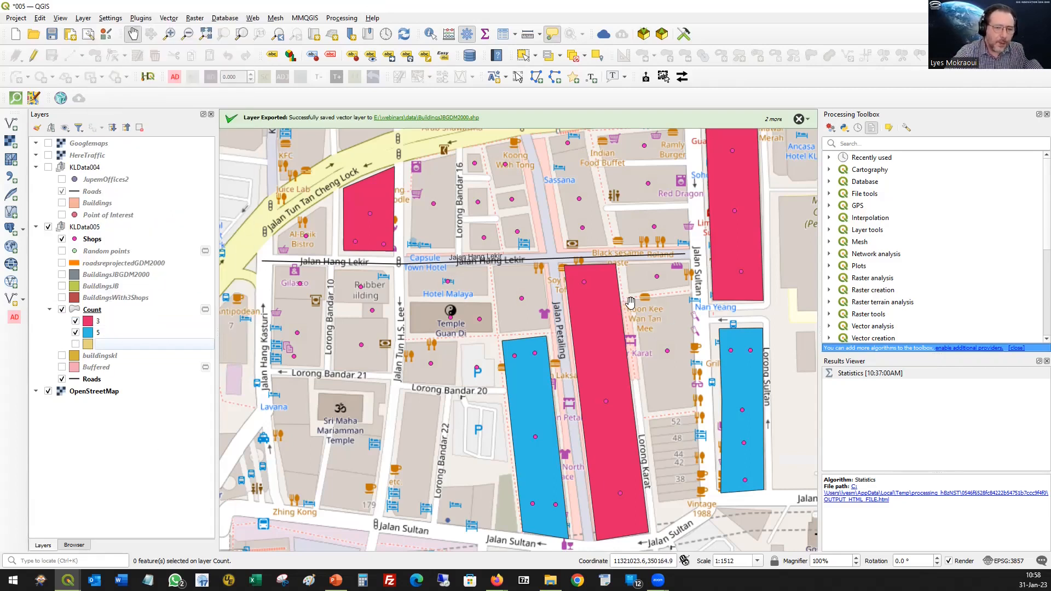
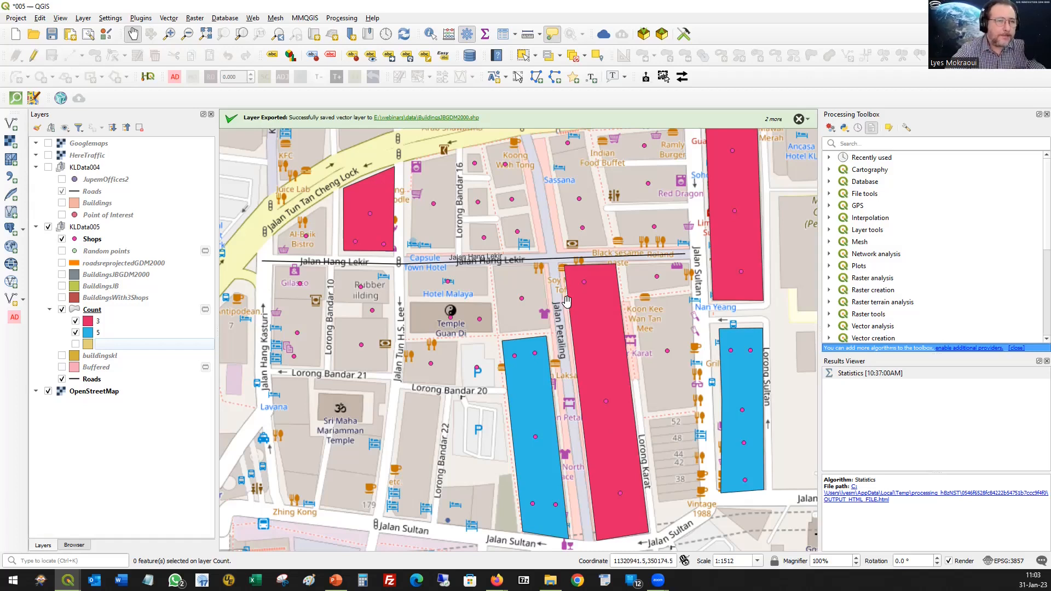
# Start creating a web map with qgis2web and preview it in Leaflet format
pyautogui.click(253, 18)
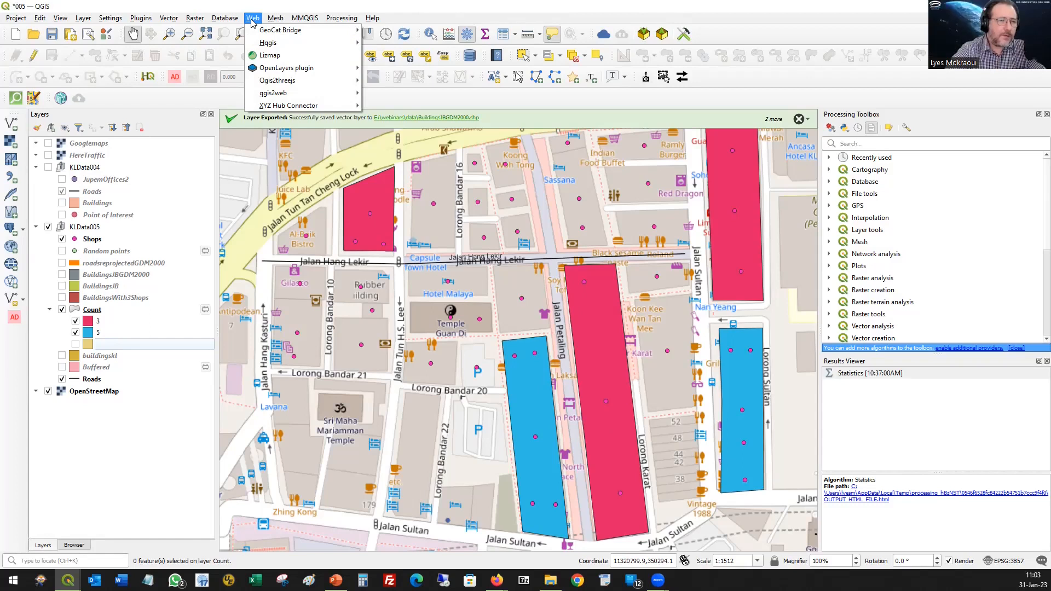
pyautogui.moveTo(296, 97)
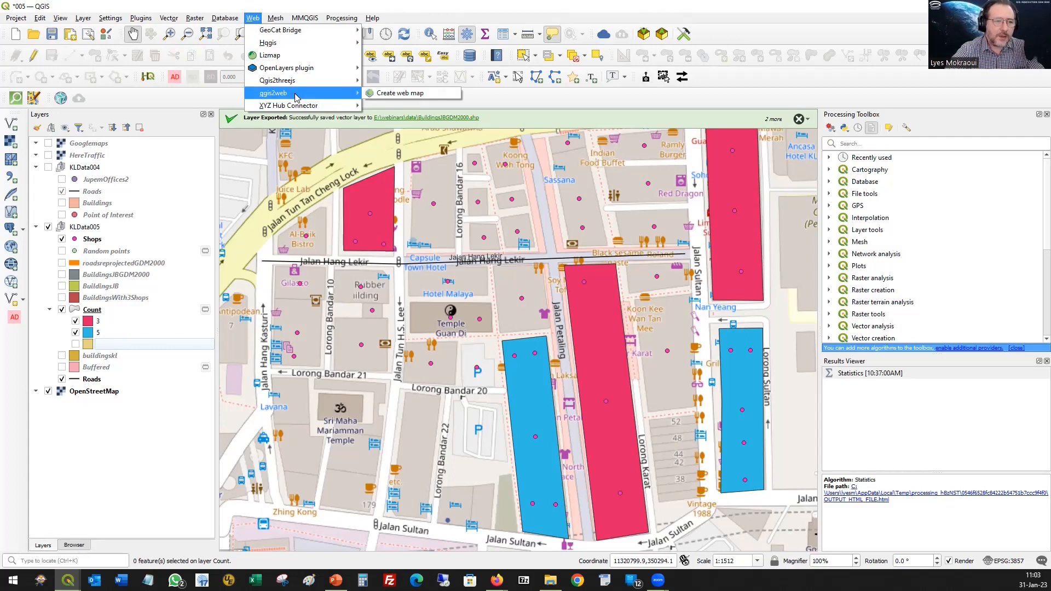
pyautogui.click(441, 94)
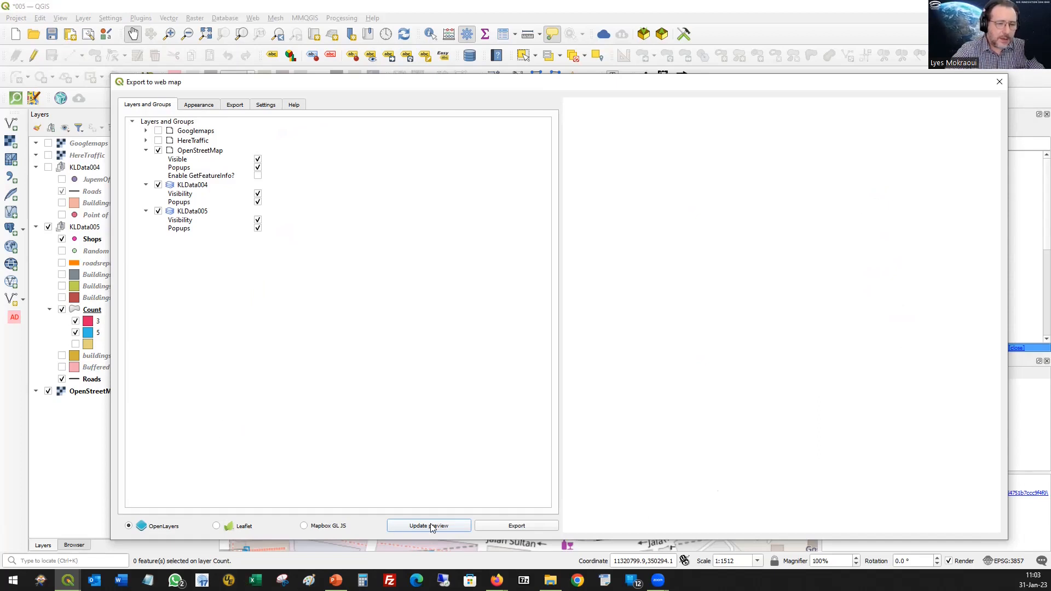
pyautogui.click(216, 526)
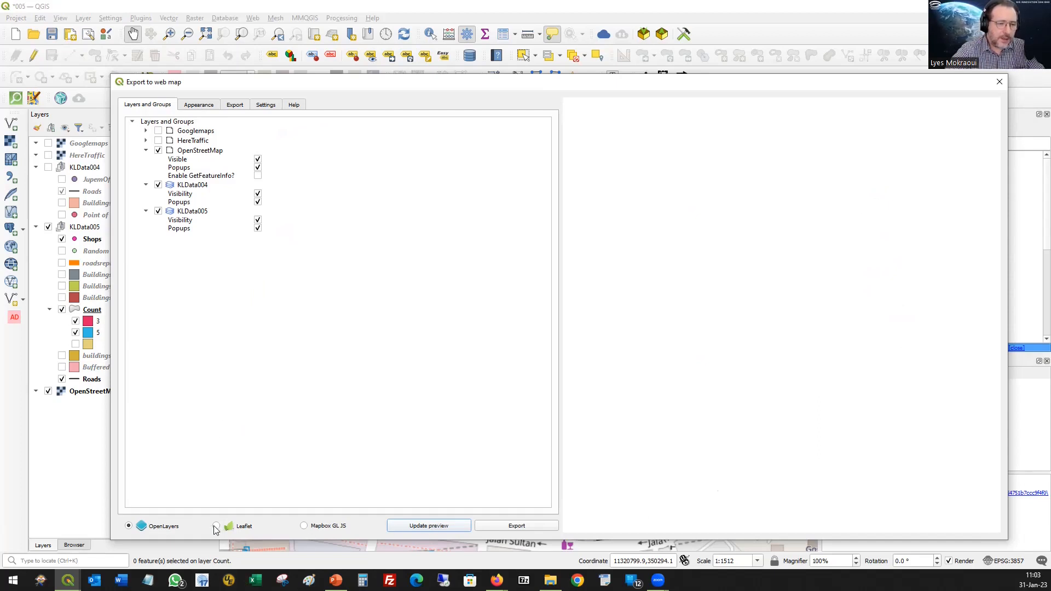
pyautogui.click(419, 529)
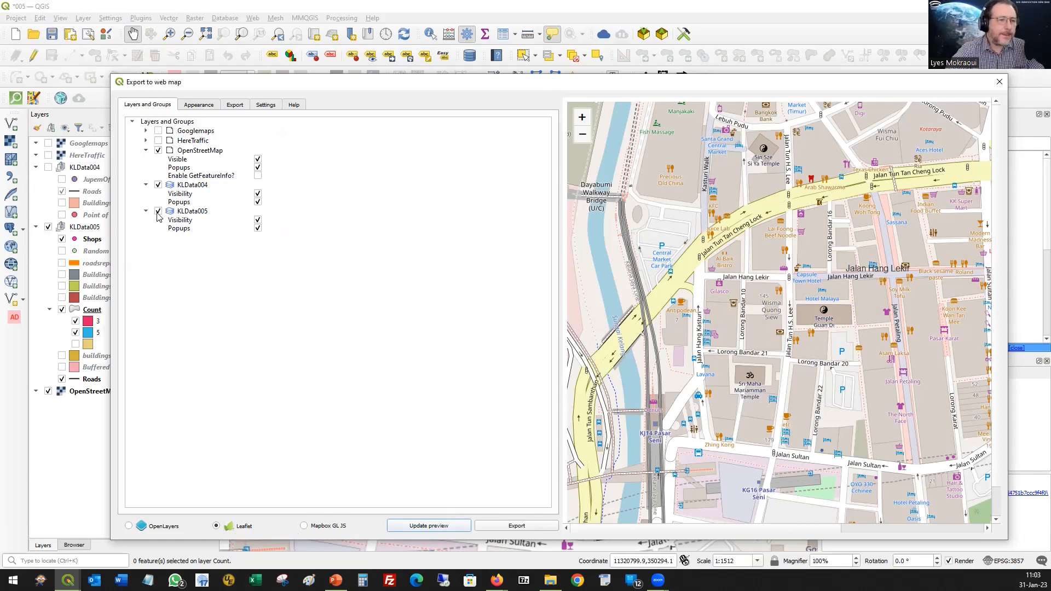
# Exclude the OpenStreetMap layer from the web map and switch the output format to OpenLayers
pyautogui.click(169, 153)
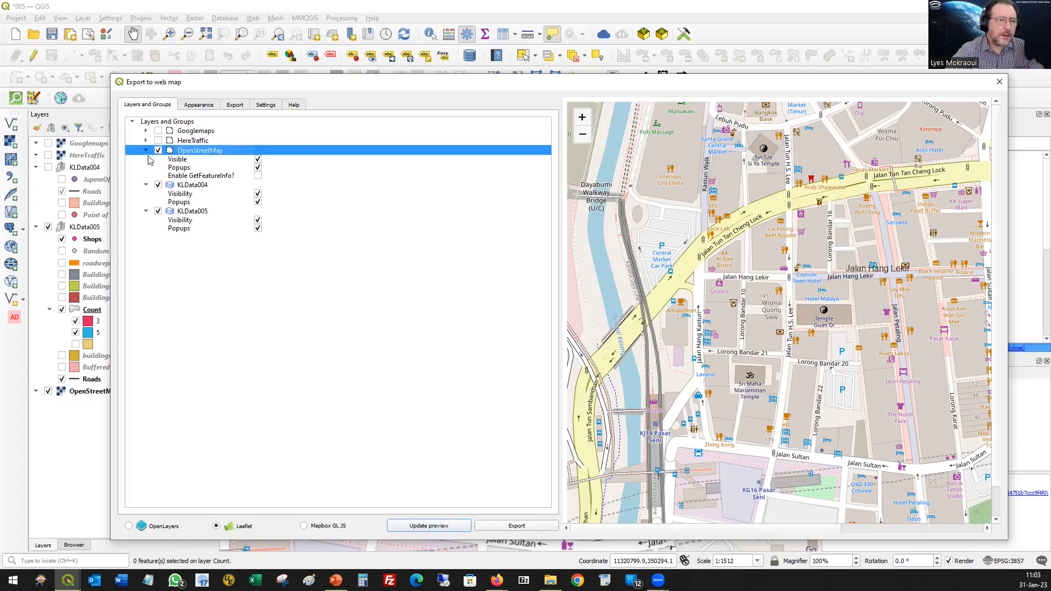
pyautogui.press('space')
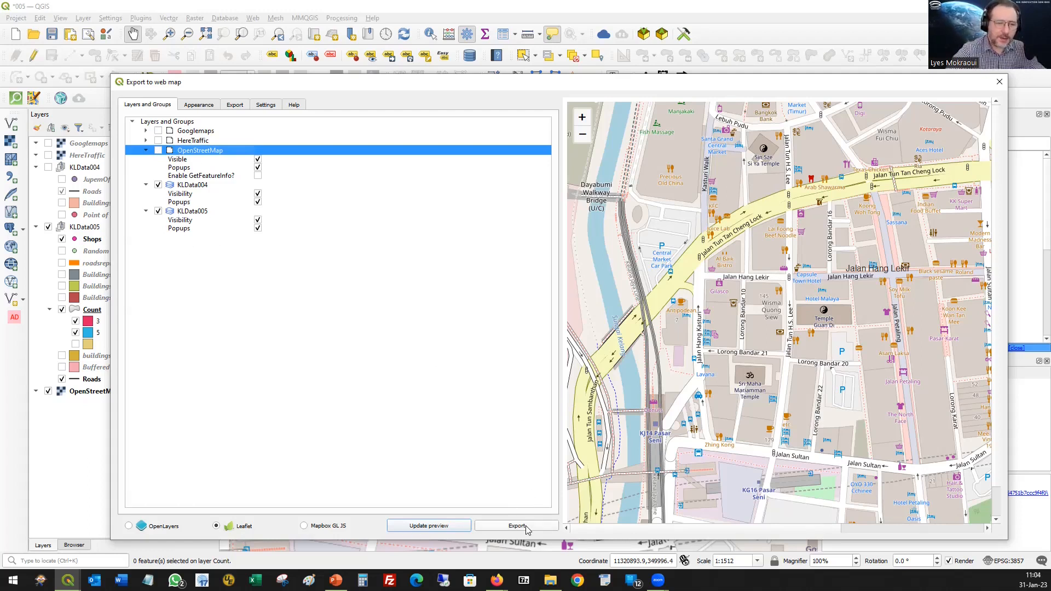
pyautogui.click(129, 526)
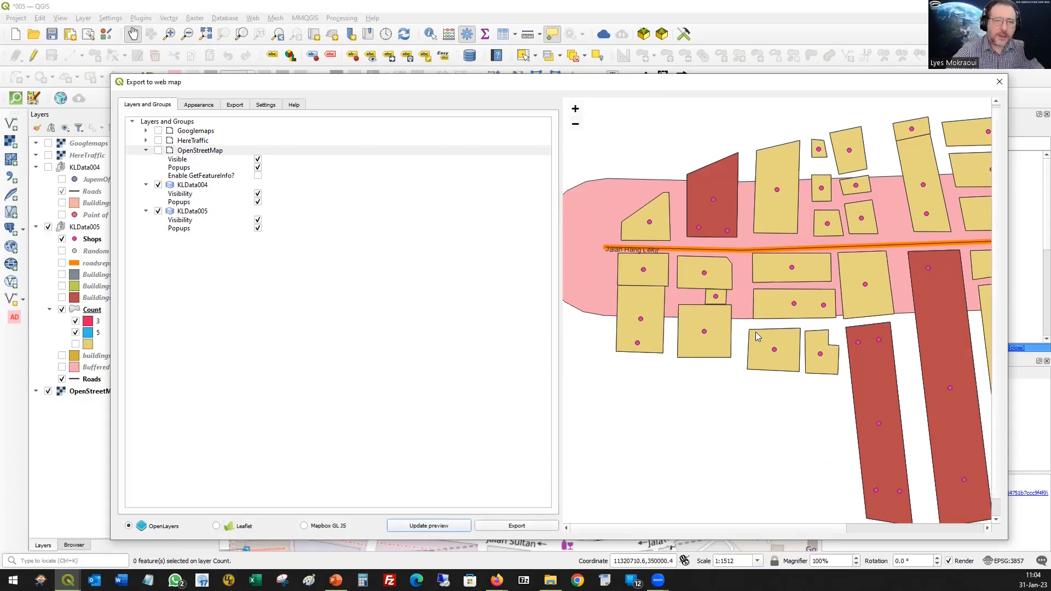
# Enable address search and user geolocation in the web map's appearance settings, and close the export dialog without exporting
pyautogui.click(196, 102)
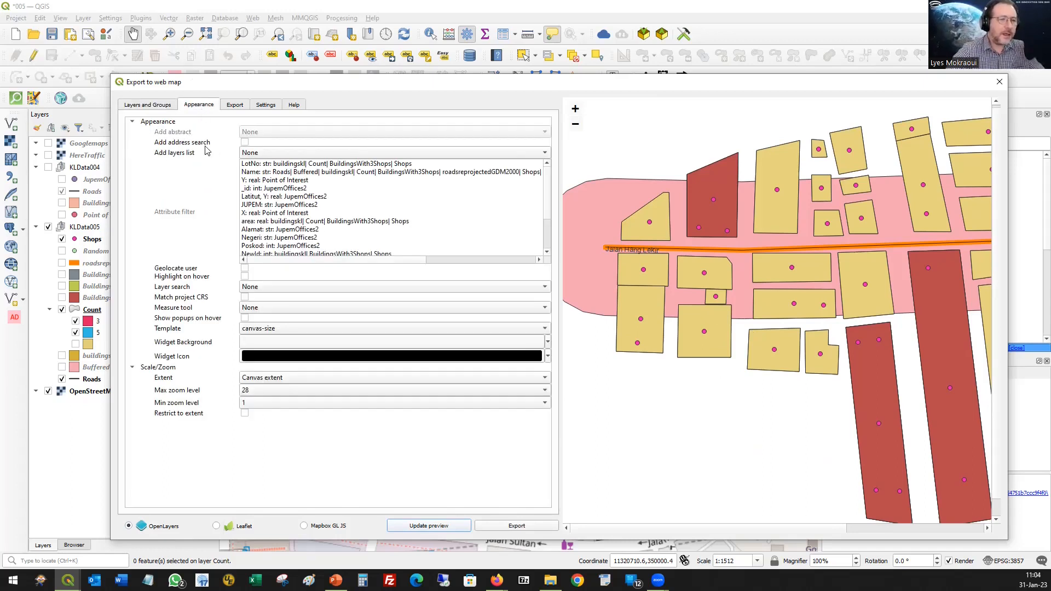
pyautogui.click(245, 143)
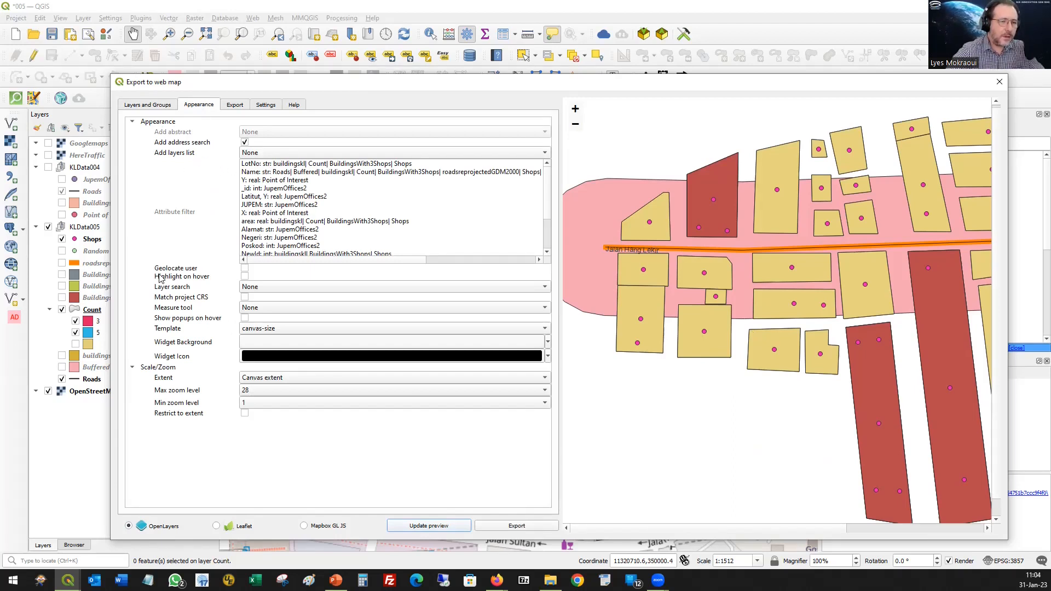
pyautogui.click(245, 269)
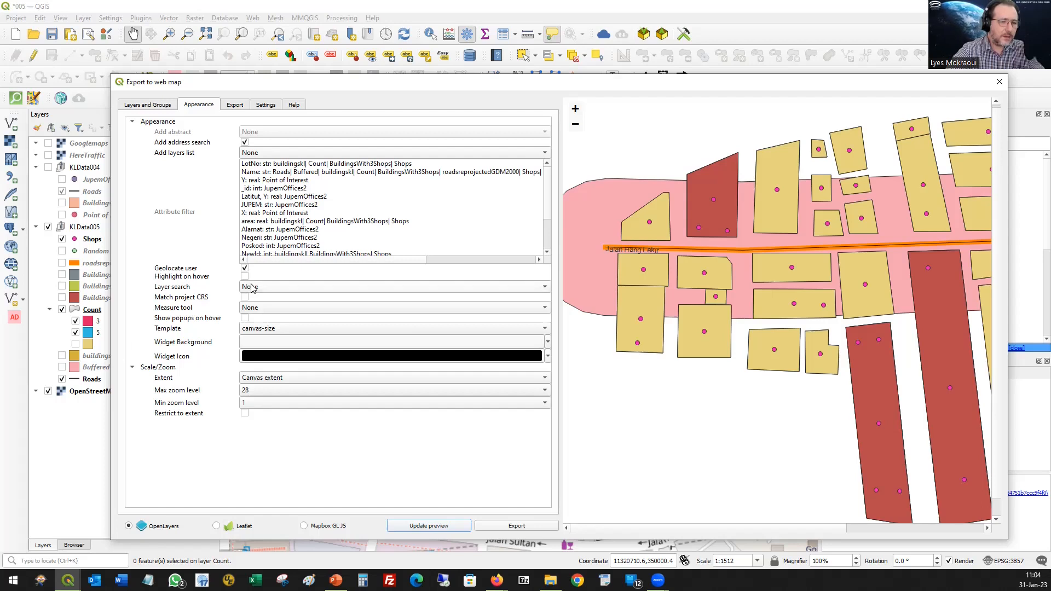
pyautogui.click(252, 287)
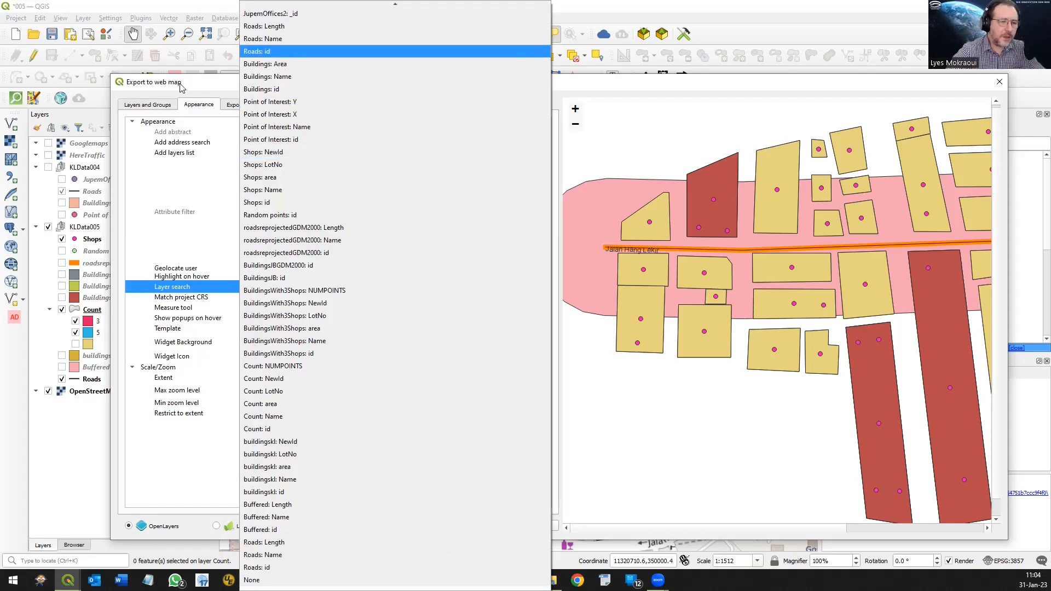
pyautogui.click(225, 234)
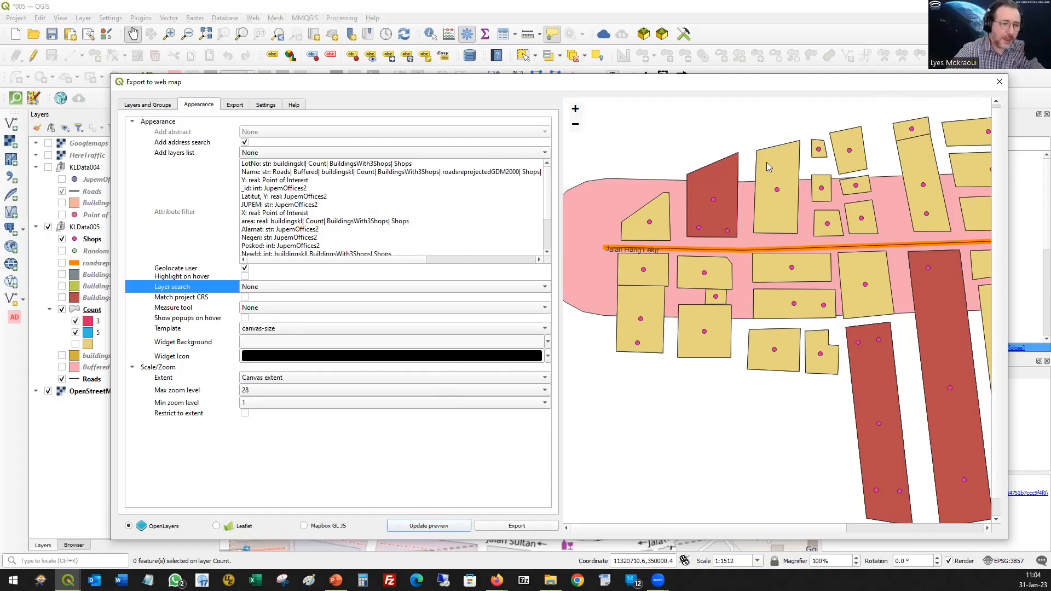
pyautogui.click(1000, 82)
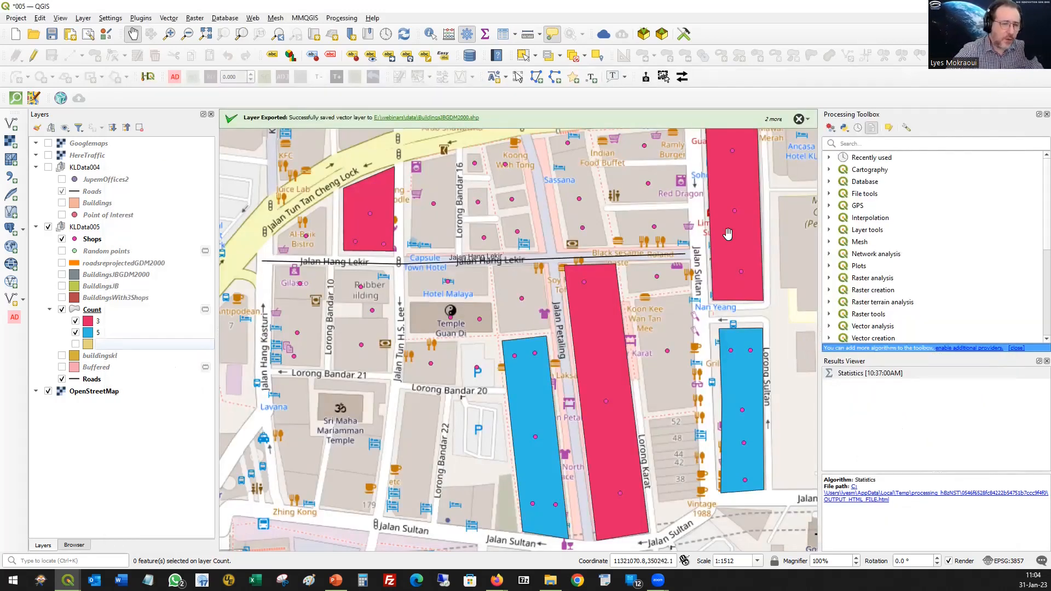
# Search all plugins for qgis2 in the plugin manager and show the details of the qgis2web plugin
pyautogui.moveTo(708, 243)
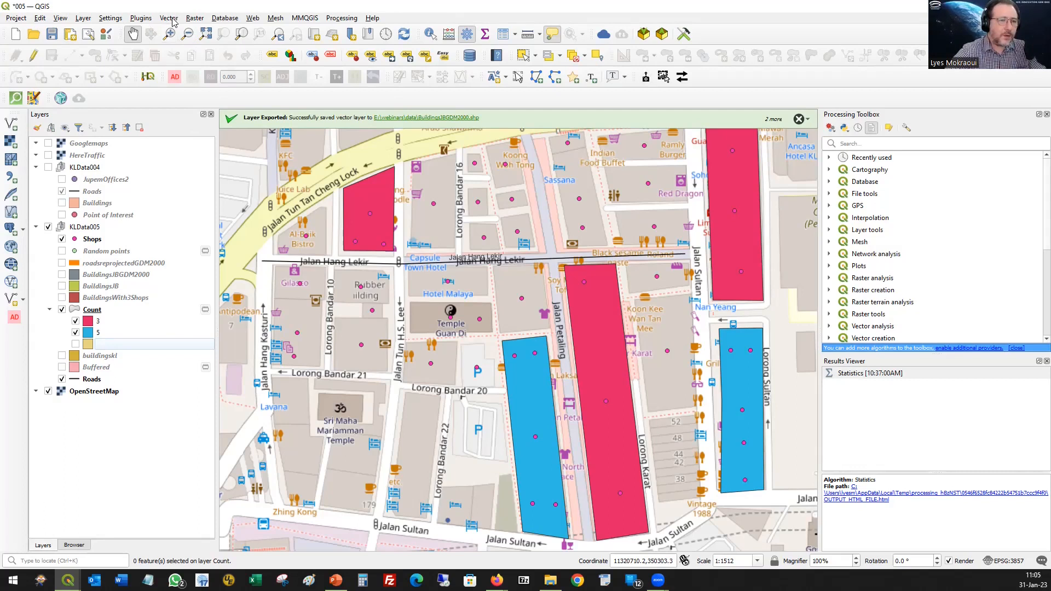
pyautogui.click(144, 19)
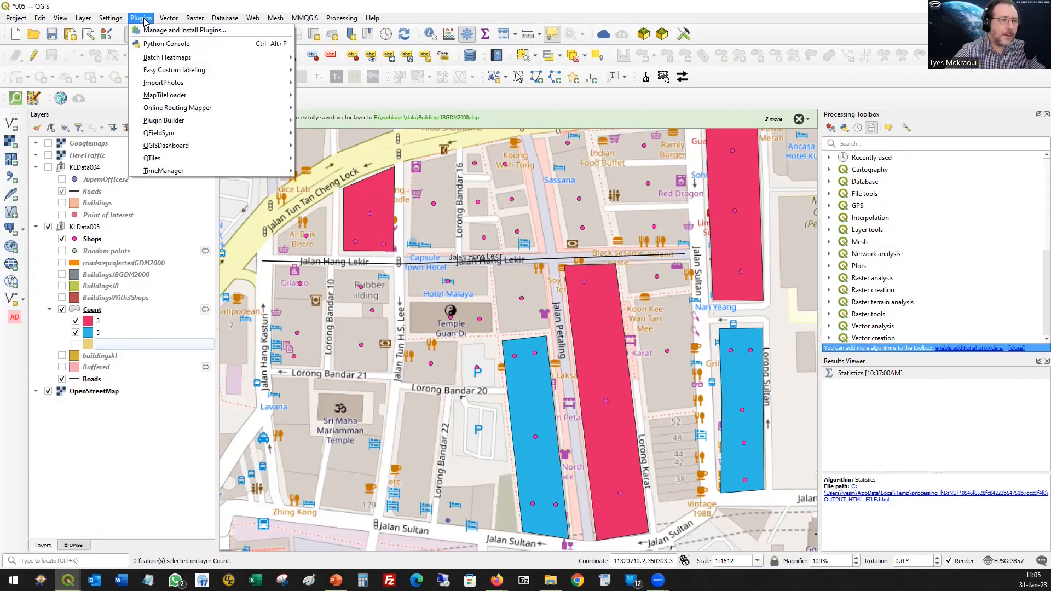
pyautogui.click(164, 30)
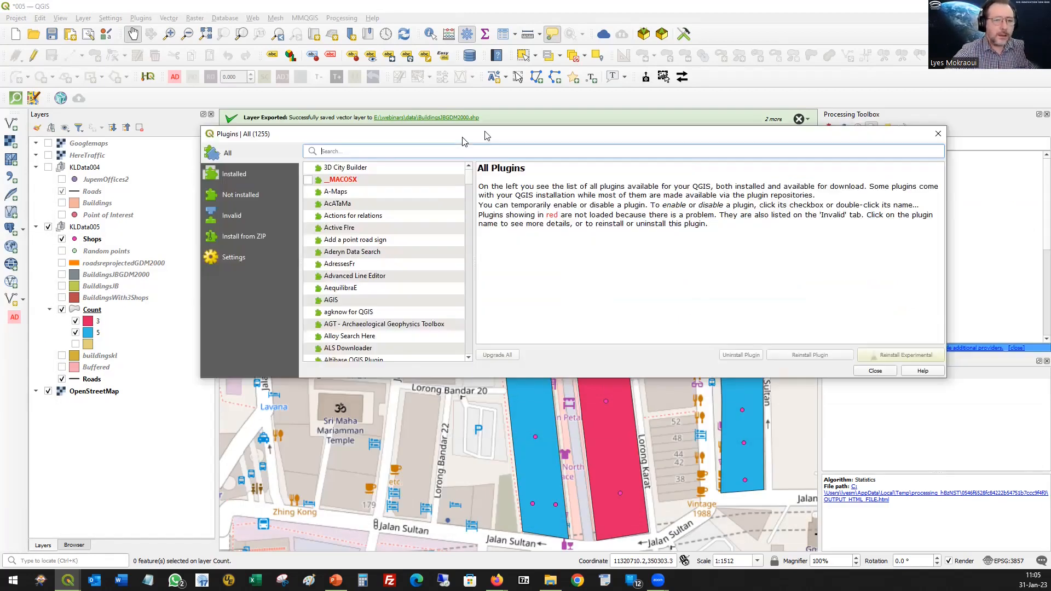
pyautogui.write('we')
pyautogui.press('BackSpace')
pyautogui.press('BackSpace')
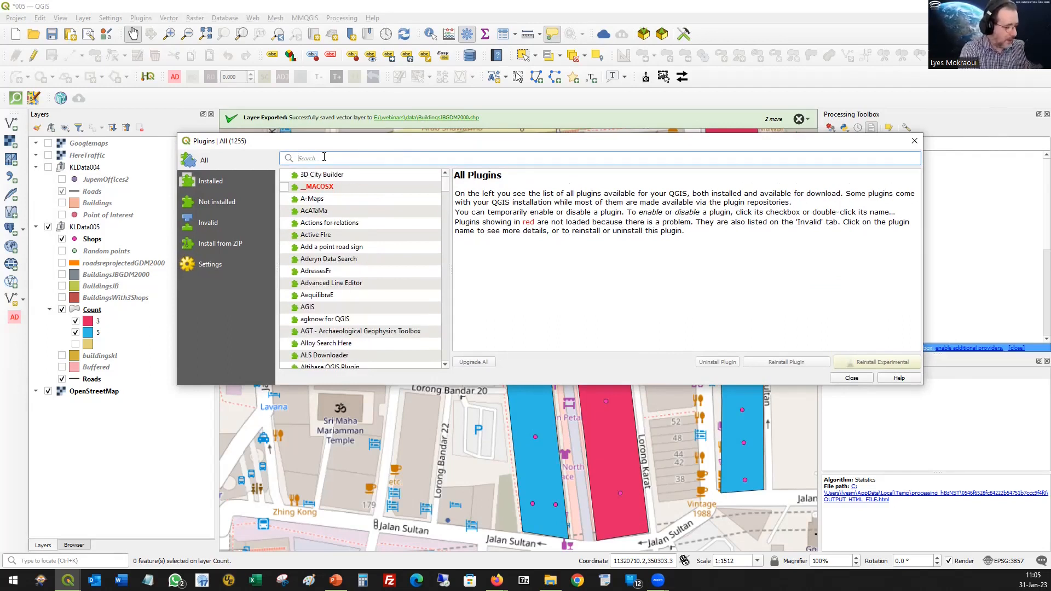
pyautogui.write('qgis2')
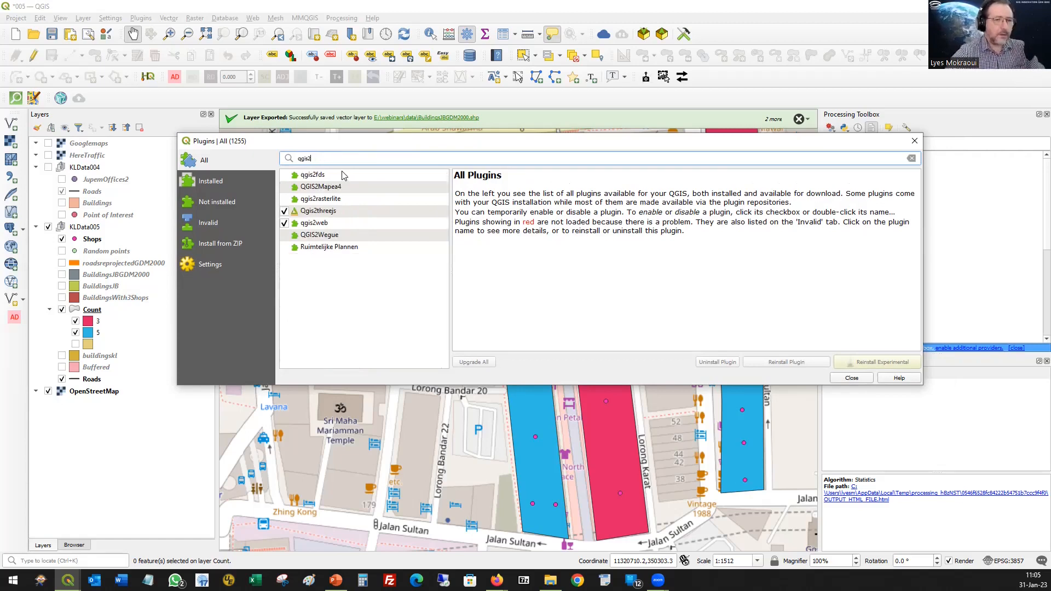
pyautogui.click(326, 225)
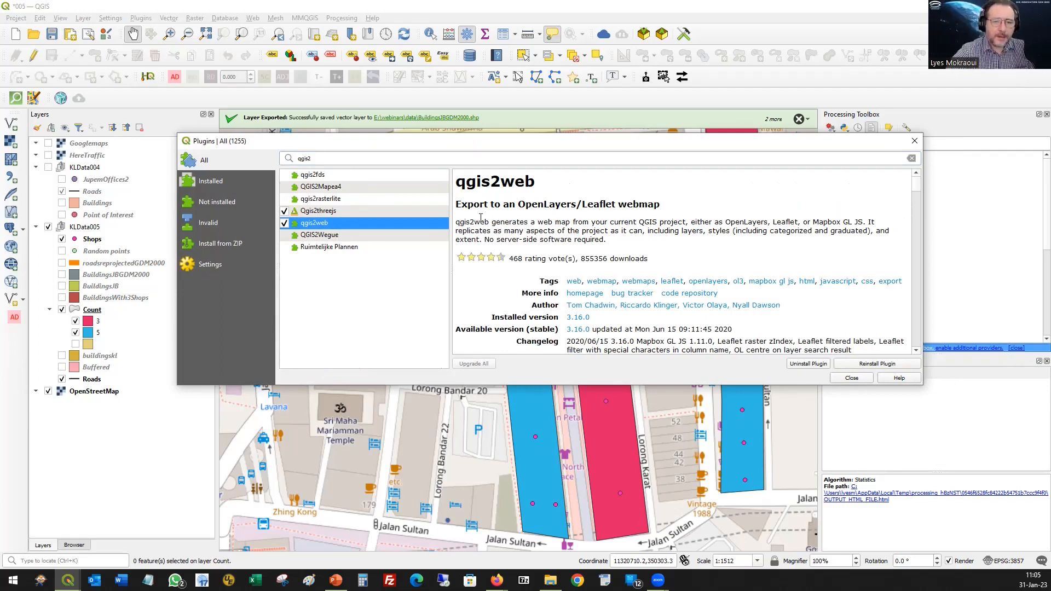
# Read through the qgis2web plugin's description and changelog, and close the plugin manager
pyautogui.scroll(-1, 698, 268)
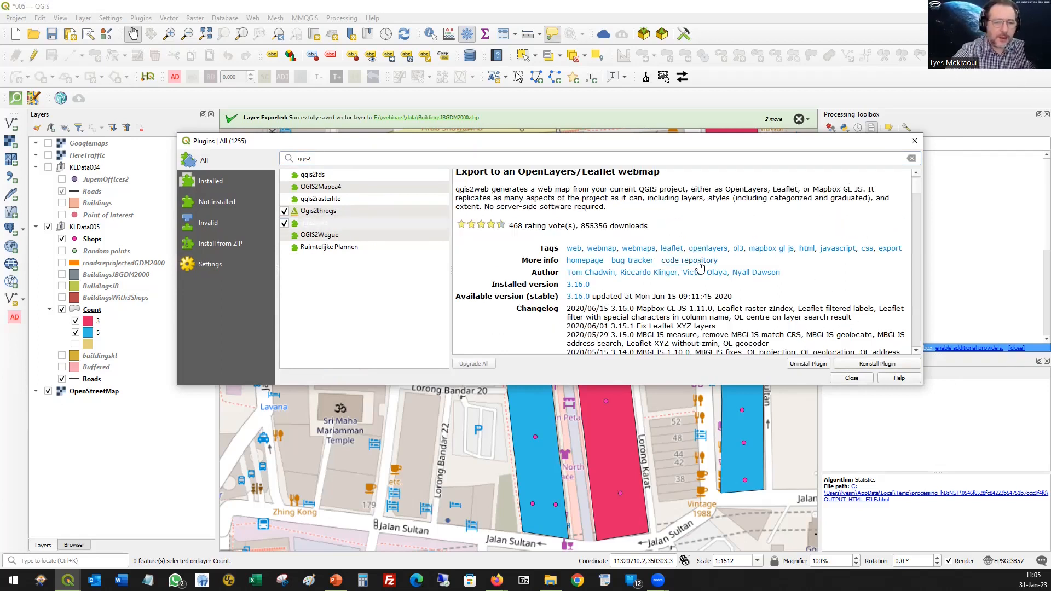
pyautogui.scroll(-3, 665, 272)
pyautogui.scroll(-6, 665, 272)
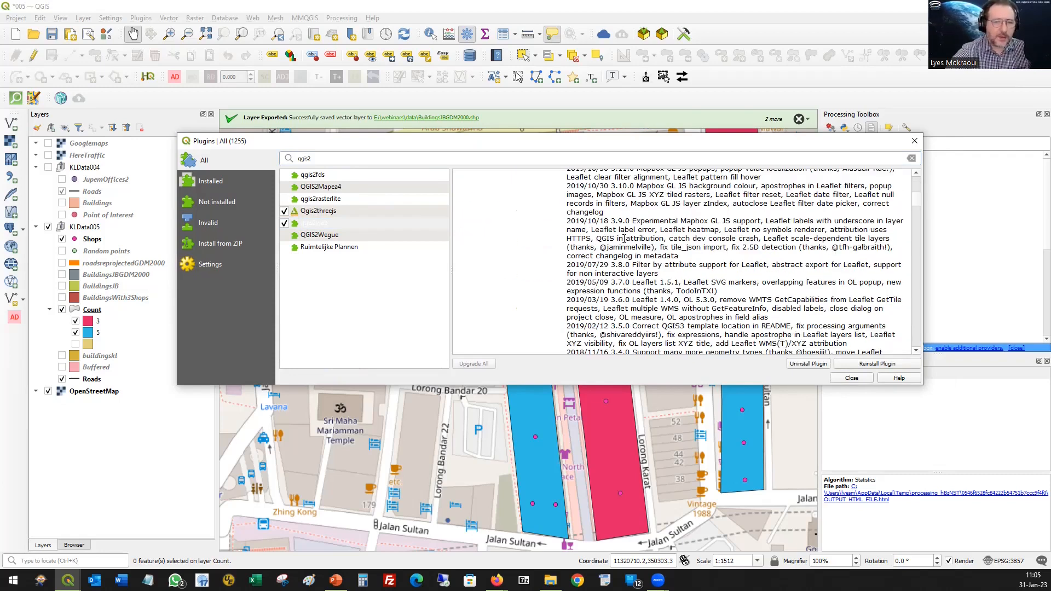
pyautogui.scroll(-12, 625, 238)
pyautogui.scroll(-2, 689, 301)
pyautogui.scroll(1, 756, 306)
pyautogui.scroll(-6, 759, 308)
pyautogui.click(852, 377)
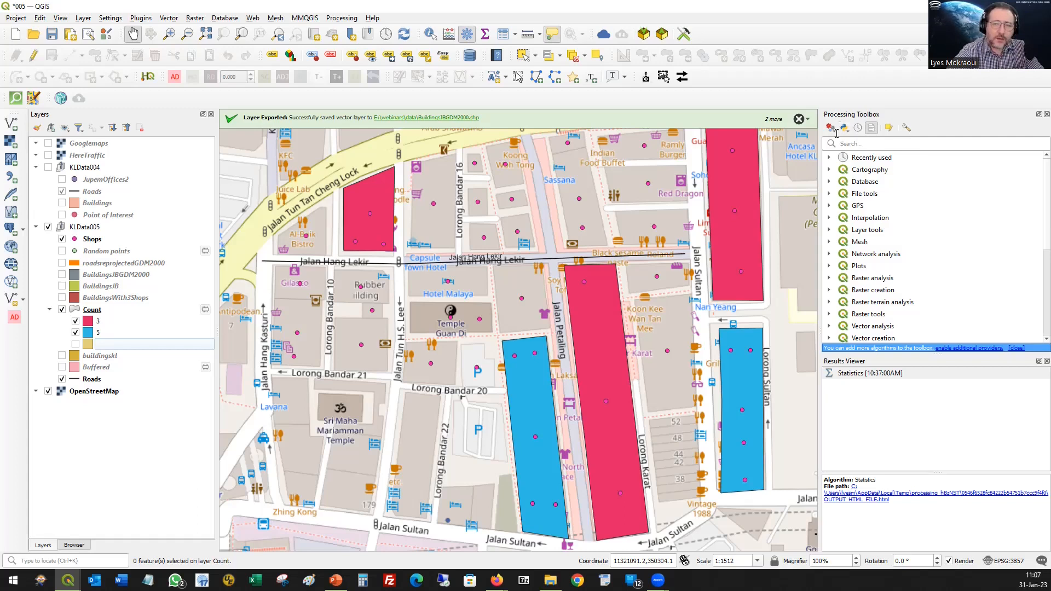
# Widen the Processing Toolbox, look over its algorithm groups and search for build
pyautogui.moveTo(818, 187); pyautogui.dragTo(427, 188)
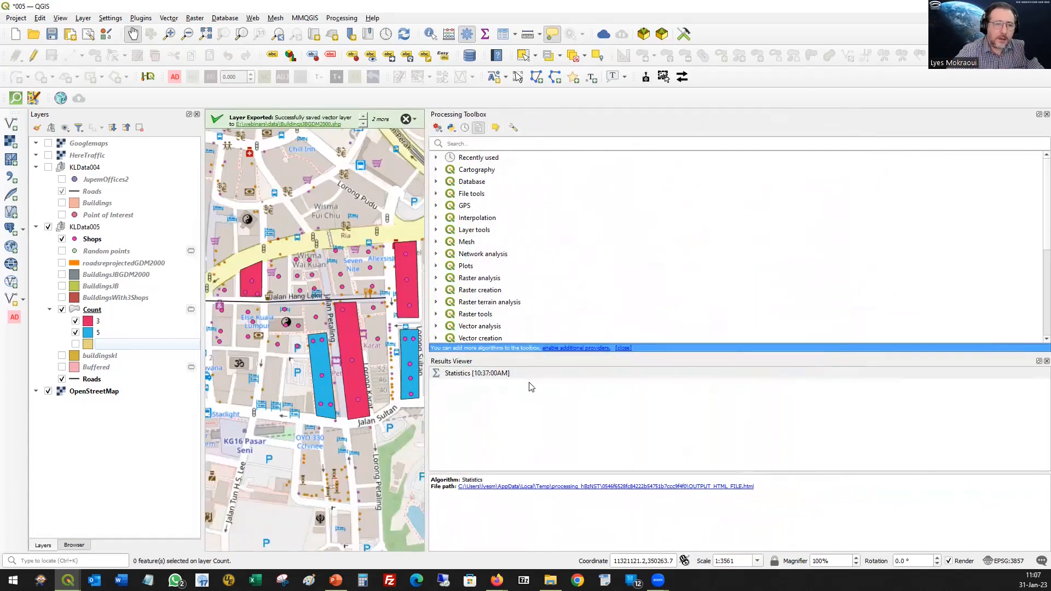
pyautogui.click(471, 144)
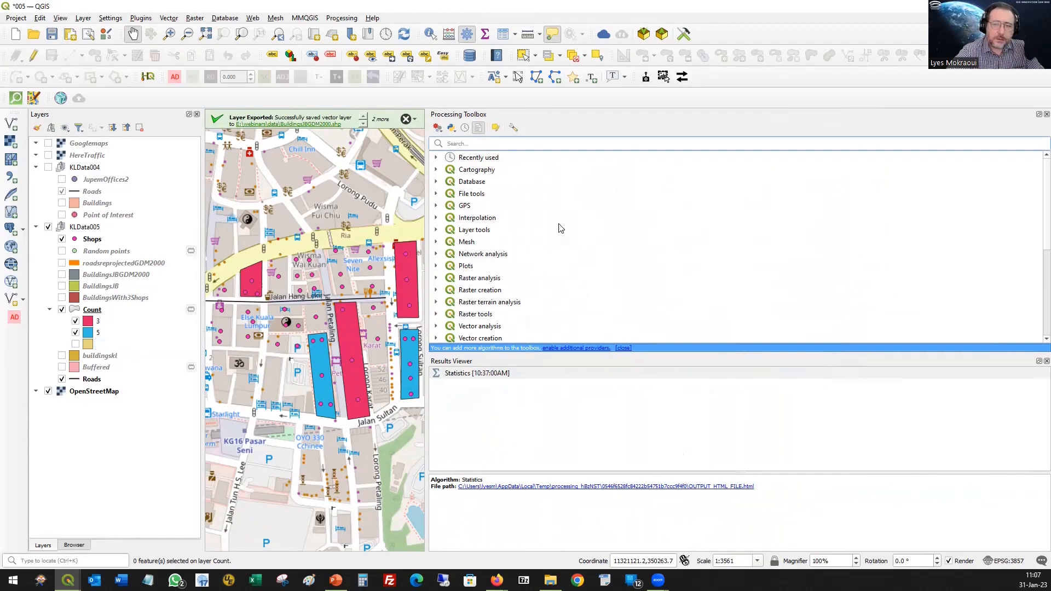
pyautogui.scroll(-5, 567, 260)
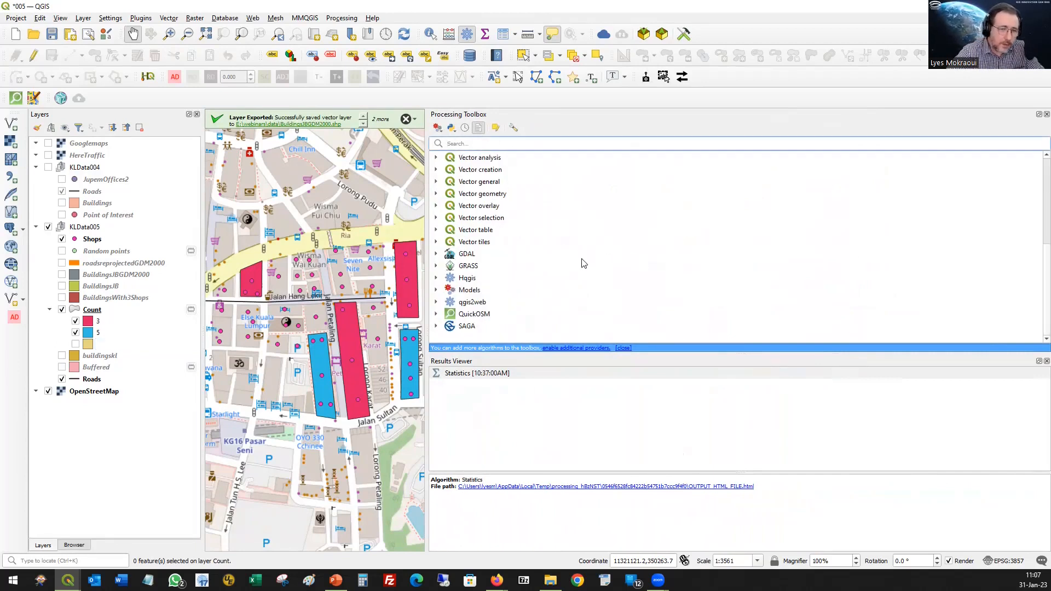
pyautogui.scroll(1, 537, 279)
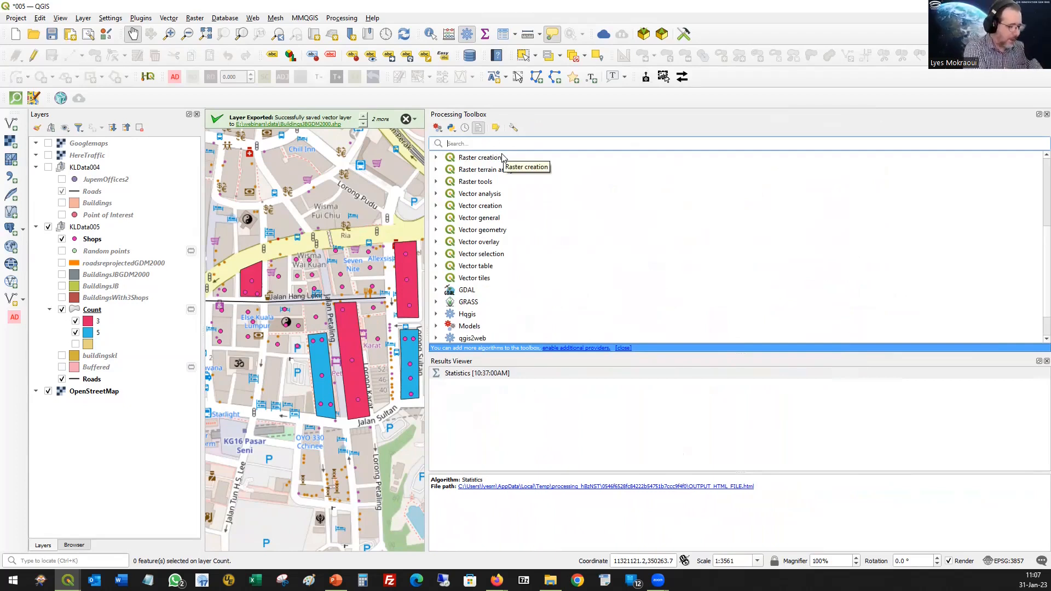
pyautogui.write('build')
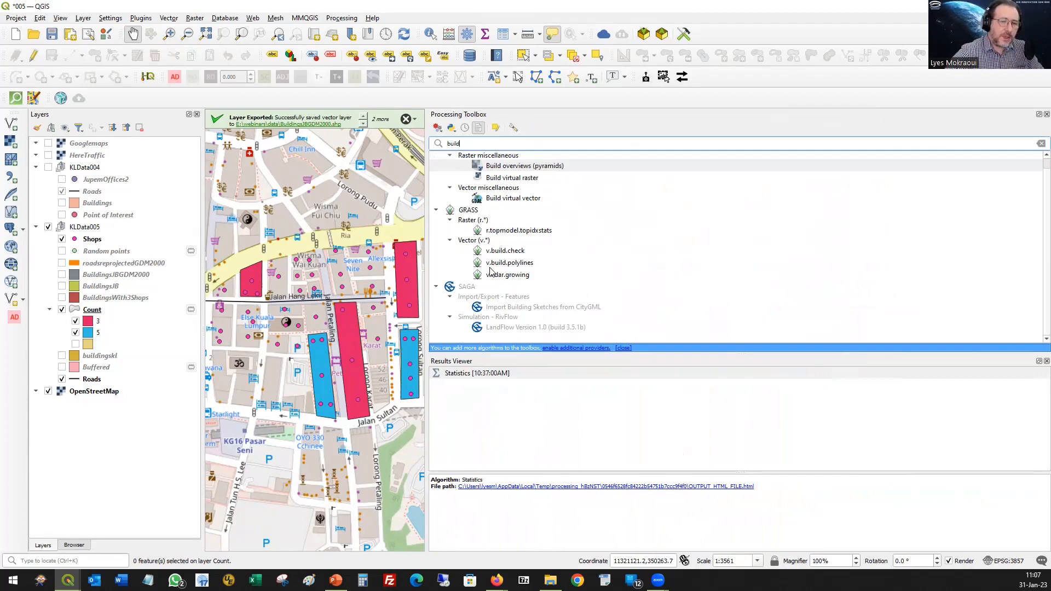
# Search the Processing Toolbox for area, examine the matching algorithms and clear the search
pyautogui.moveTo(463, 143); pyautogui.dragTo(437, 147)
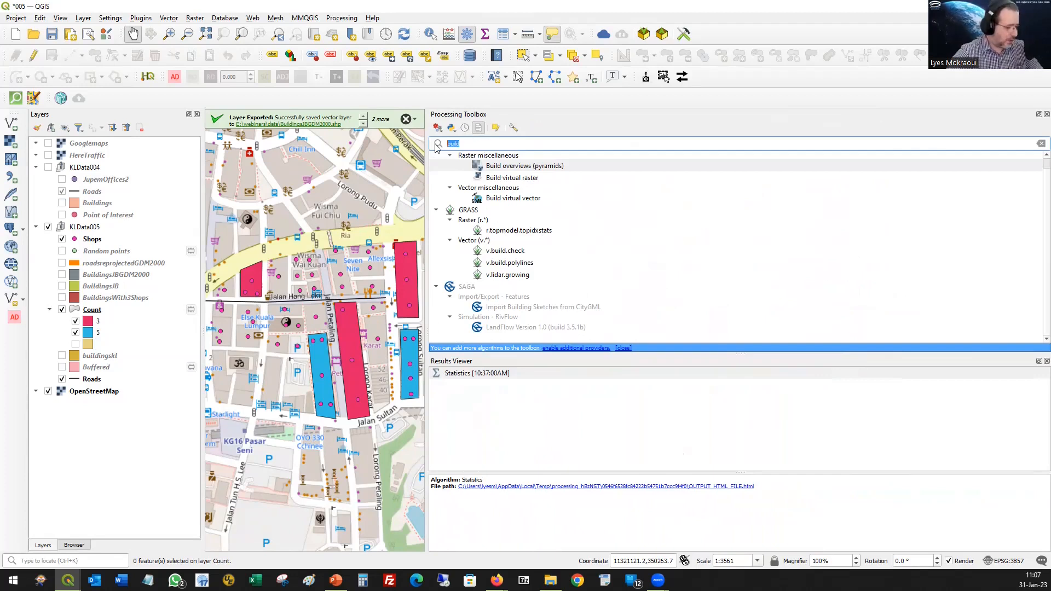
pyautogui.write('area')
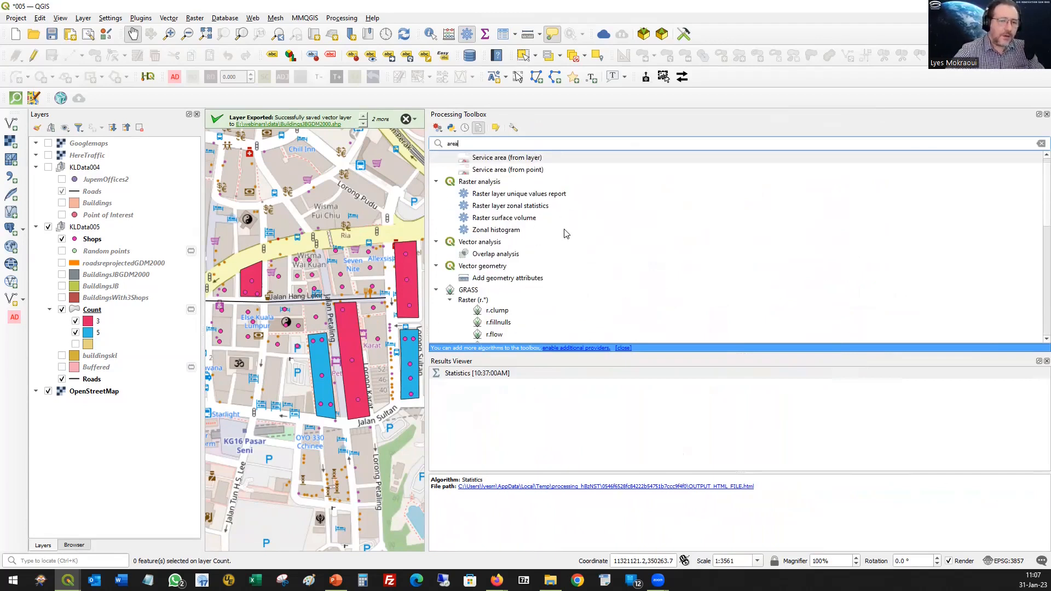
pyautogui.scroll(-1, 550, 244)
pyautogui.scroll(-2, 550, 244)
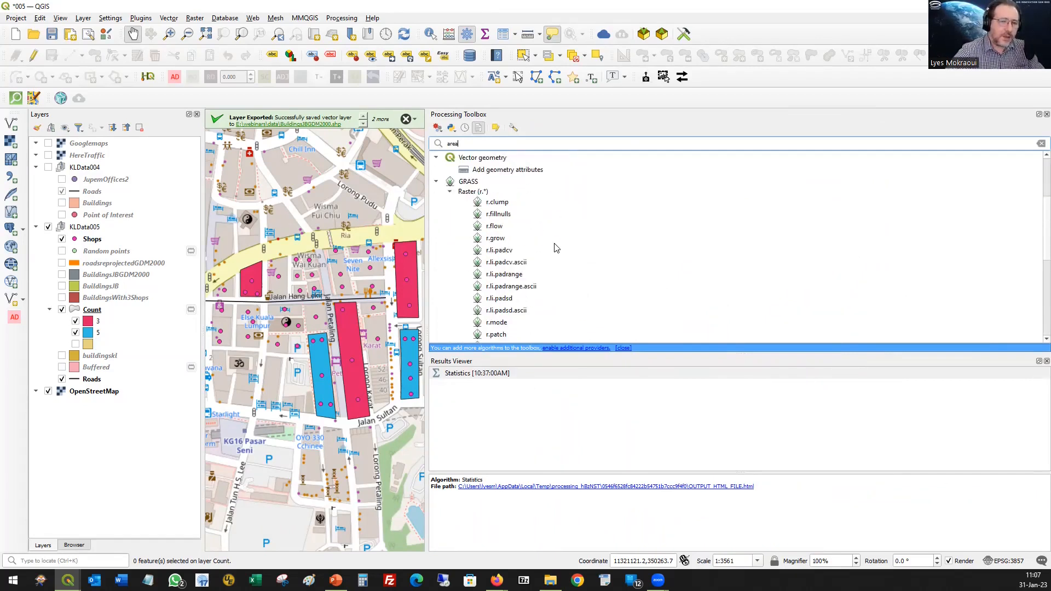
pyautogui.scroll(-4, 556, 248)
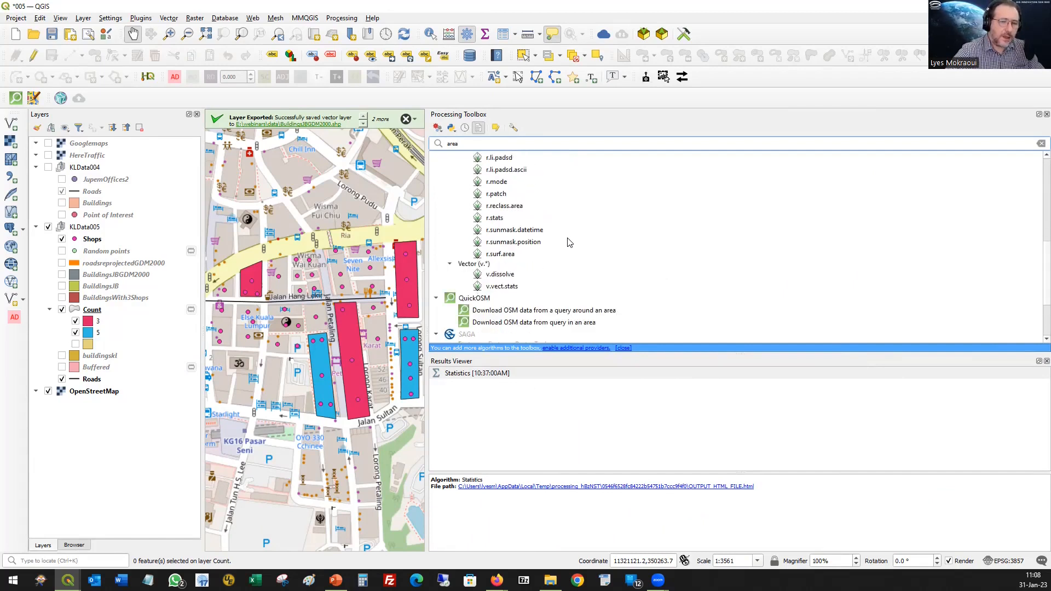
pyautogui.scroll(-2, 566, 240)
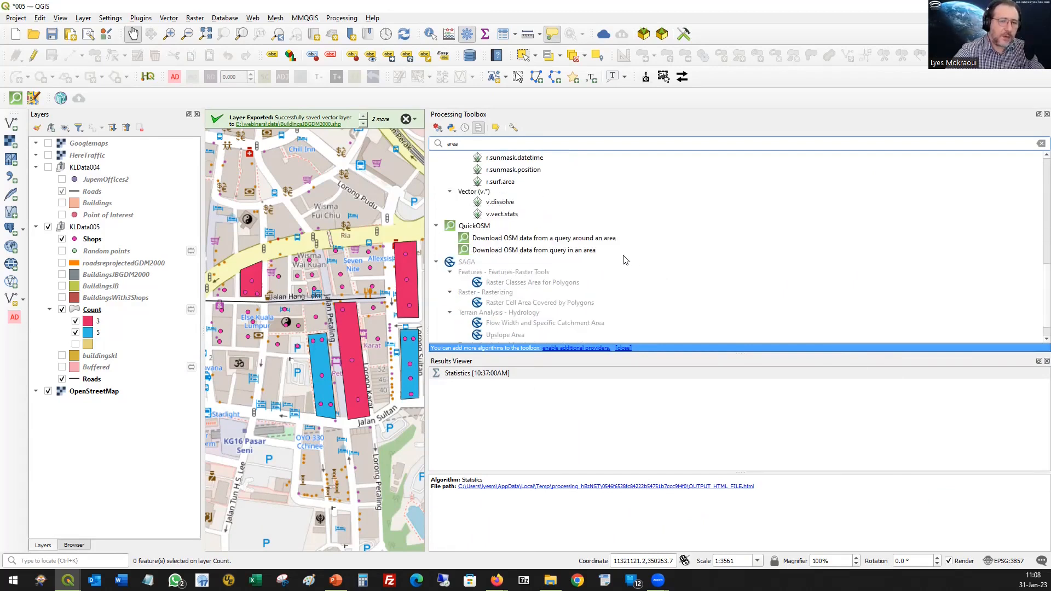
pyautogui.scroll(8, 622, 255)
pyautogui.doubleClick(452, 144)
pyautogui.press('BackSpace')
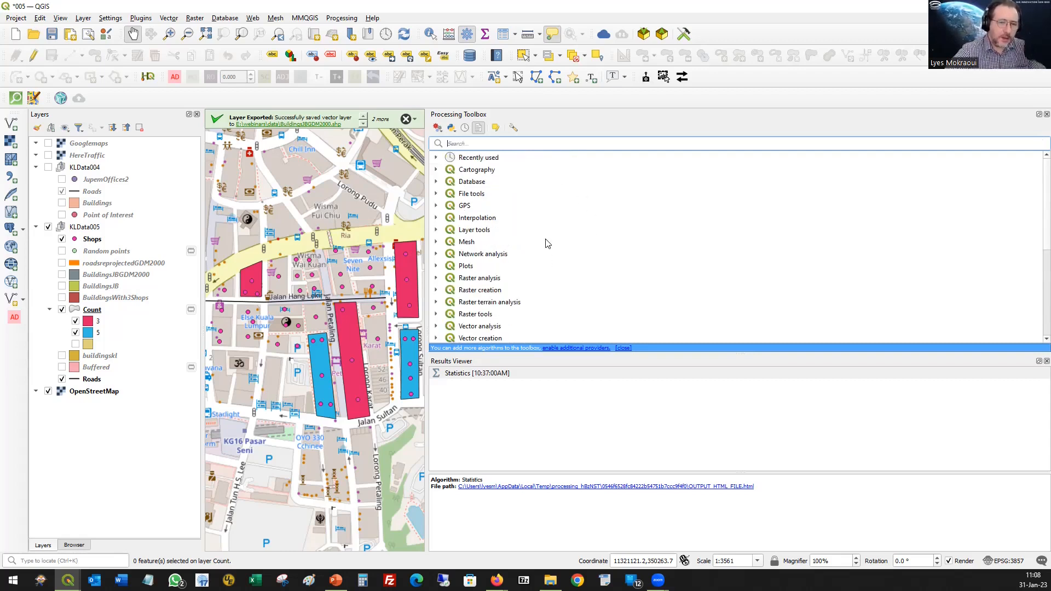
# Narrow the Processing Toolbox again and examine the algorithm categories under GDAL, GRASS and Hqgis
pyautogui.moveTo(426, 305); pyautogui.dragTo(797, 305)
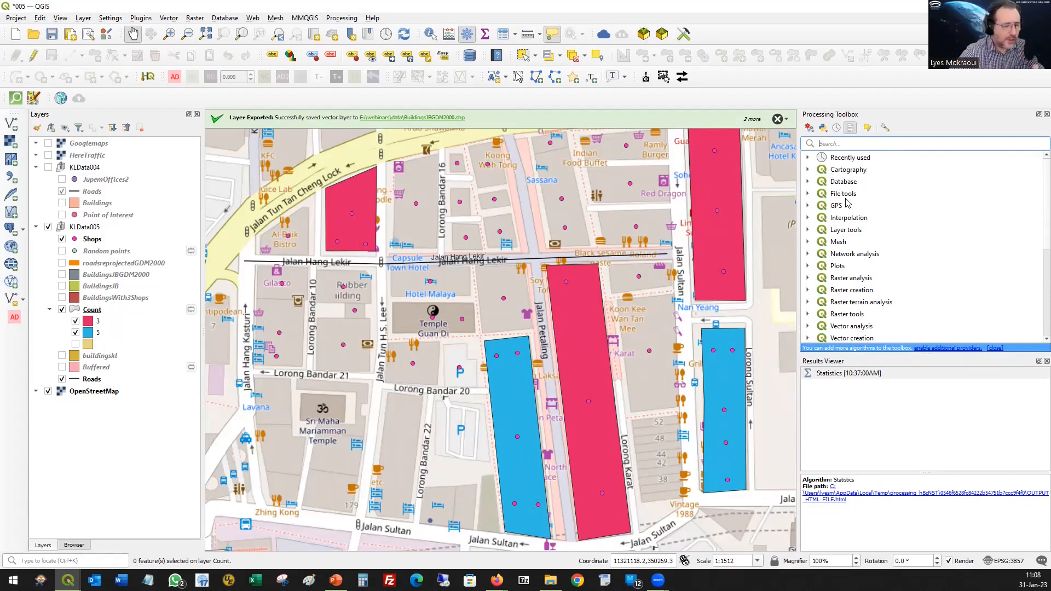
pyautogui.scroll(-1, 876, 268)
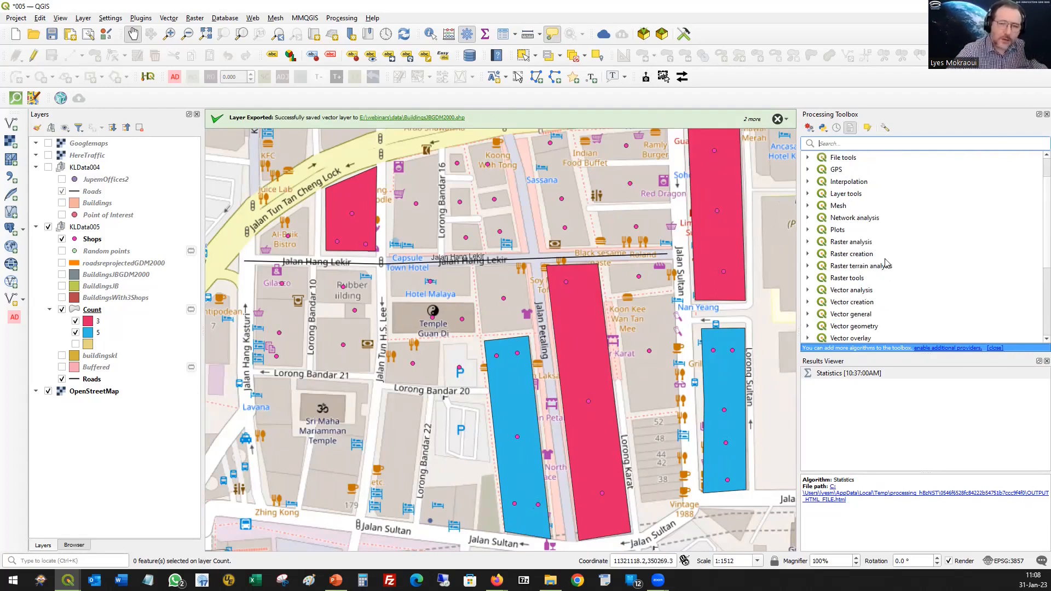
pyautogui.scroll(-4, 887, 263)
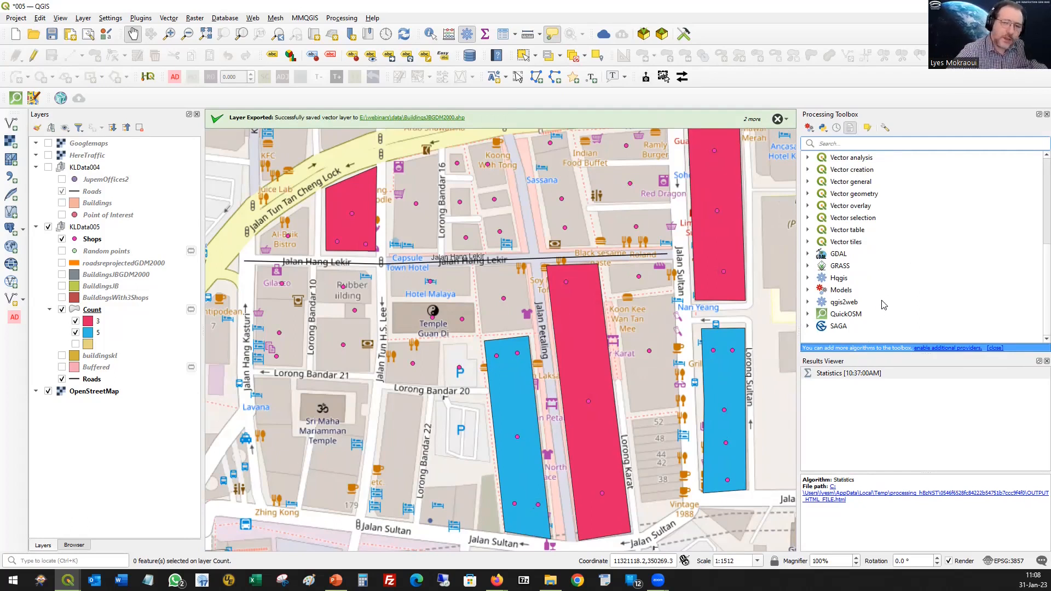
pyautogui.click(808, 254)
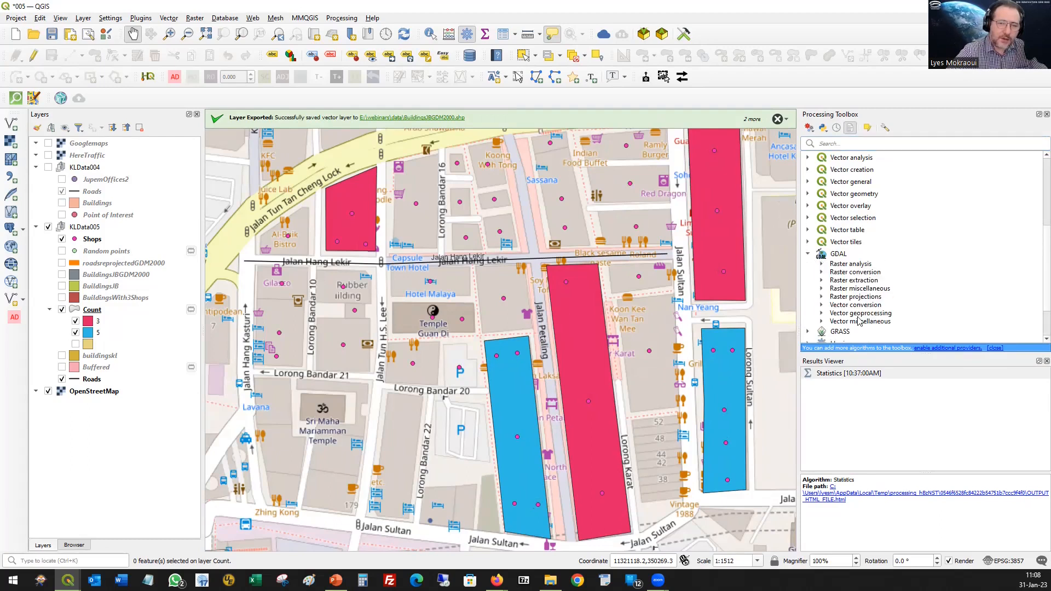
pyautogui.click(808, 254)
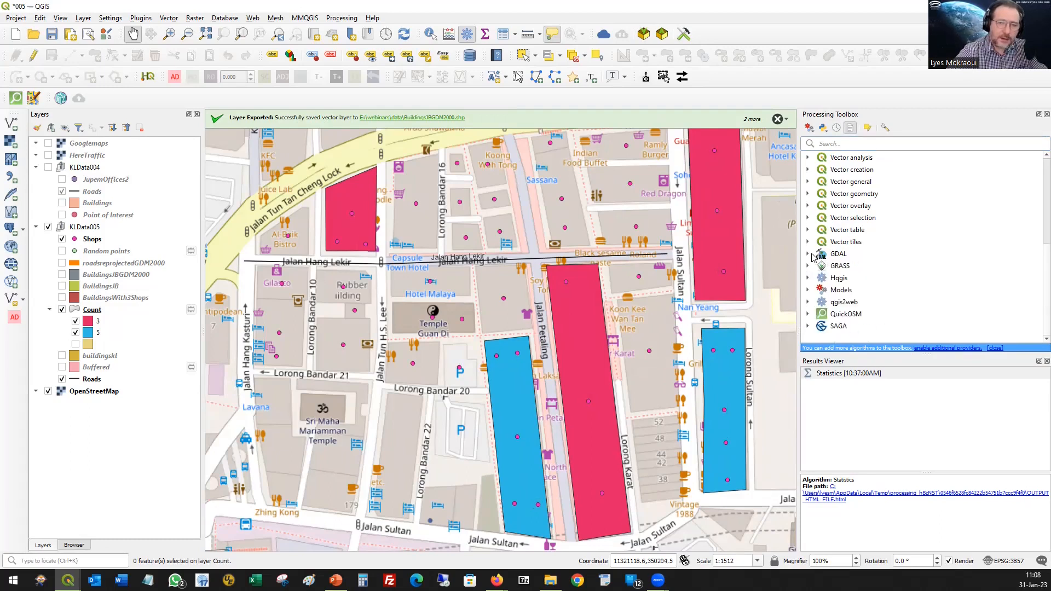
pyautogui.click(808, 267)
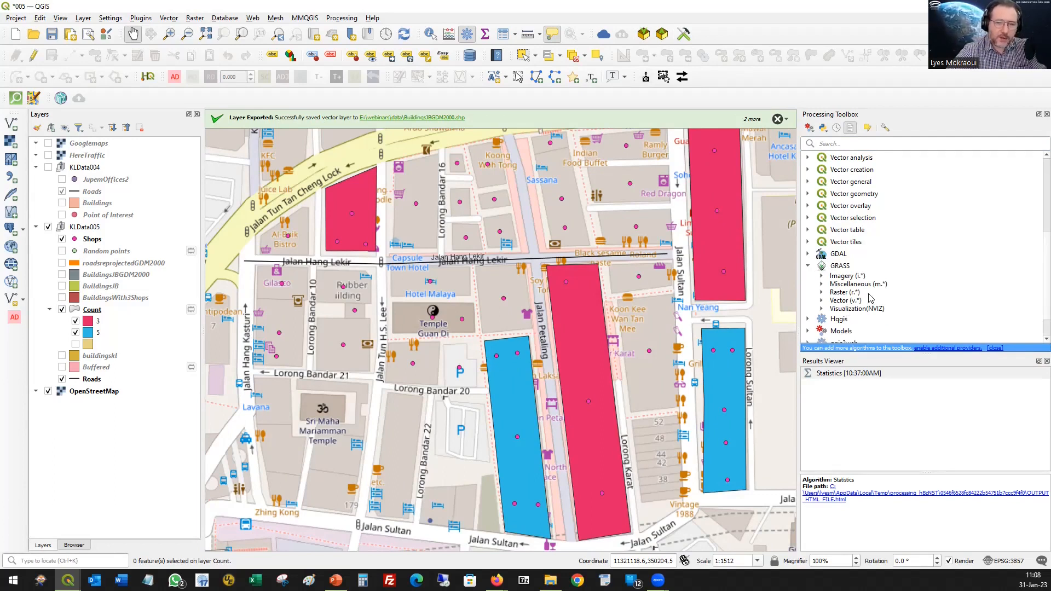
pyautogui.click(808, 266)
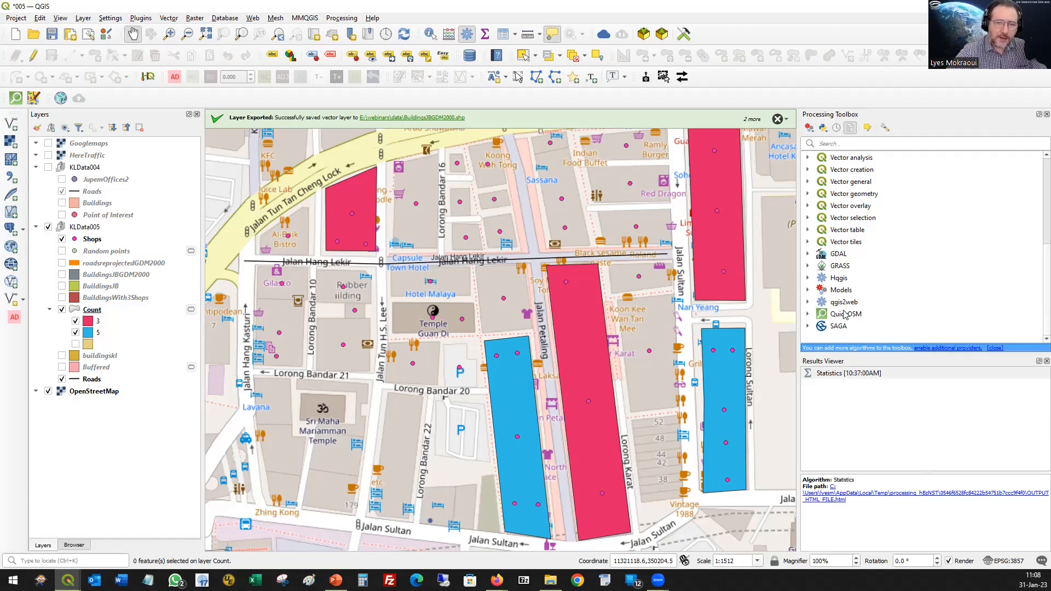
pyautogui.click(808, 279)
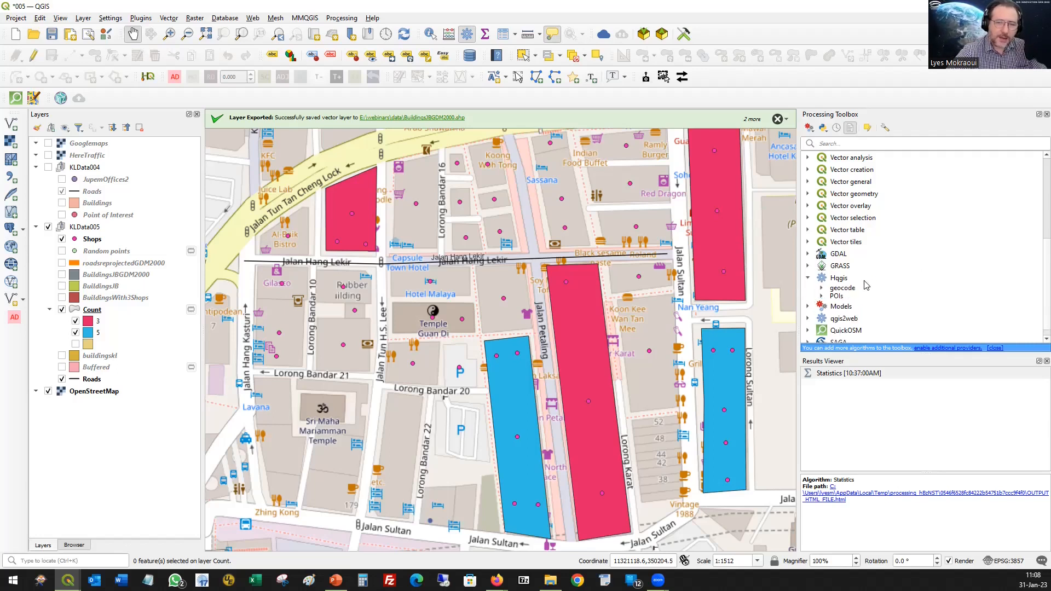
pyautogui.click(809, 280)
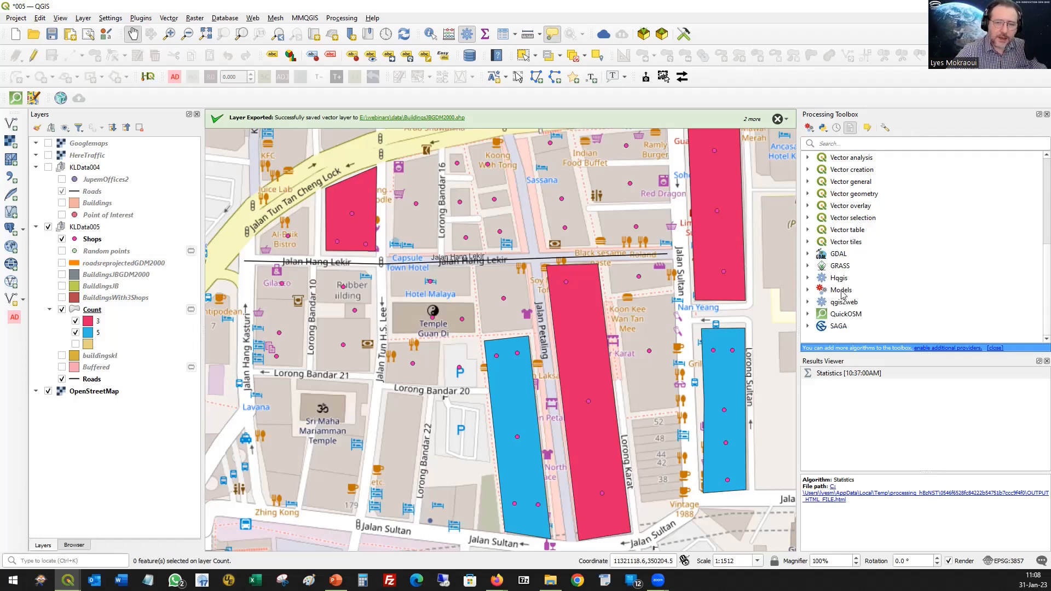
# Expand the SAGA provider in the Processing Toolbox and look through its algorithm categories down to the tool chains
pyautogui.click(808, 326)
pyautogui.scroll(-4, 919, 260)
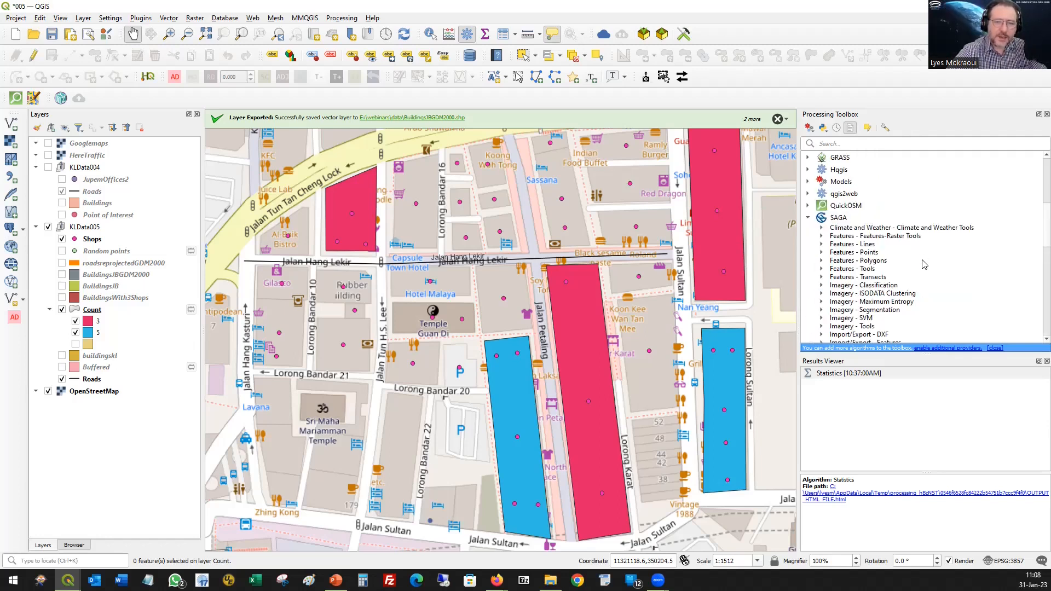
pyautogui.scroll(-2, 917, 273)
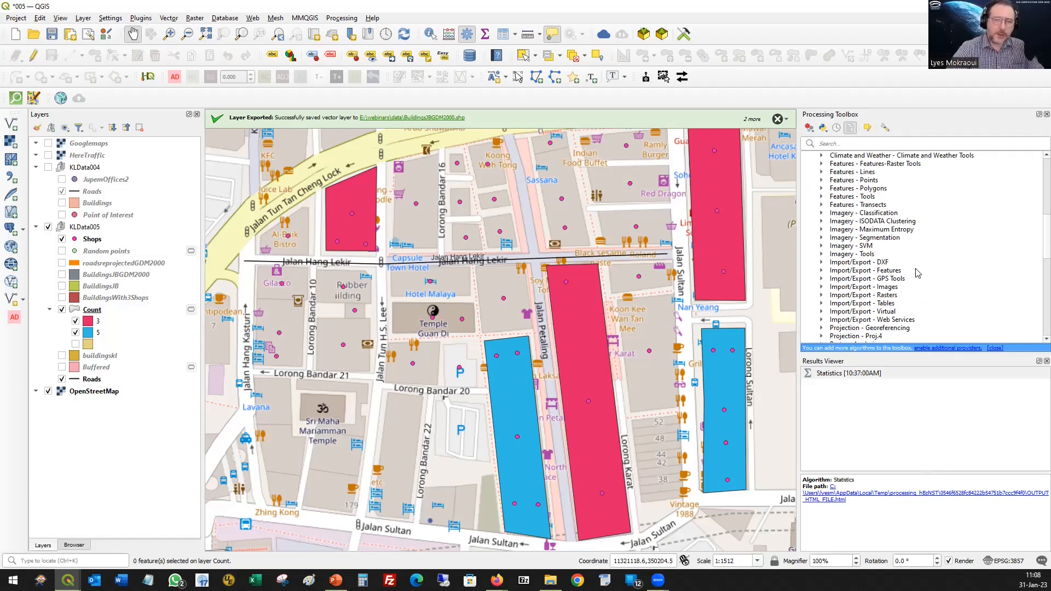
pyautogui.scroll(-3, 920, 272)
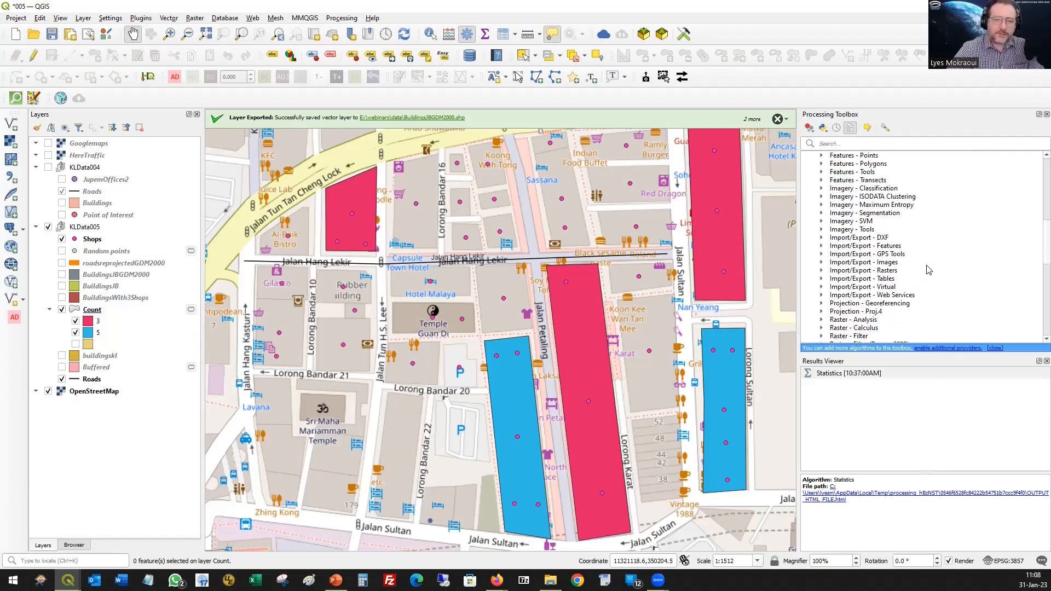
pyautogui.scroll(-2, 924, 273)
pyautogui.scroll(-6, 924, 274)
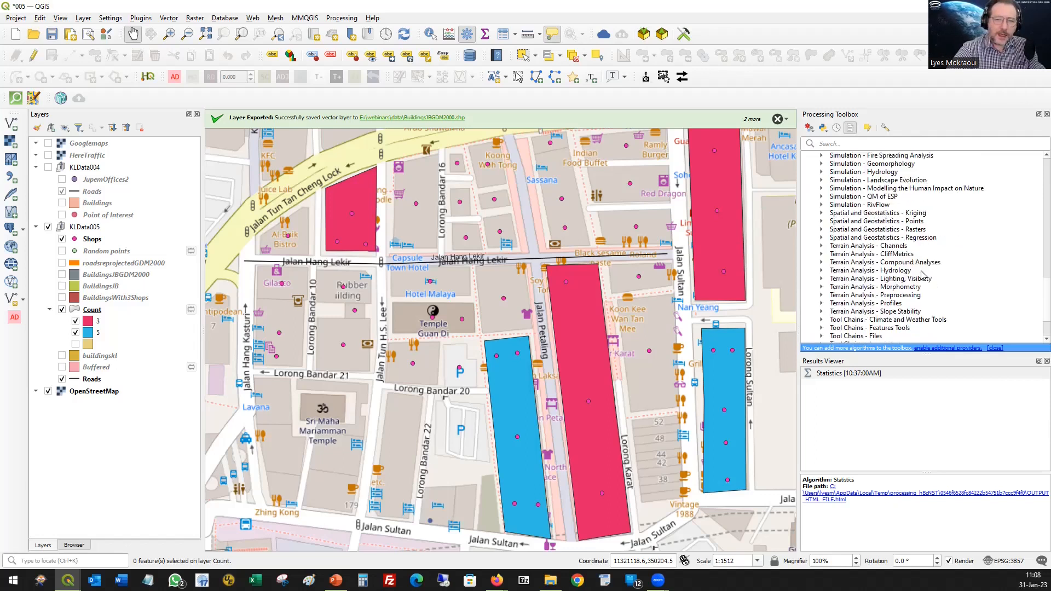
pyautogui.scroll(-1, 925, 288)
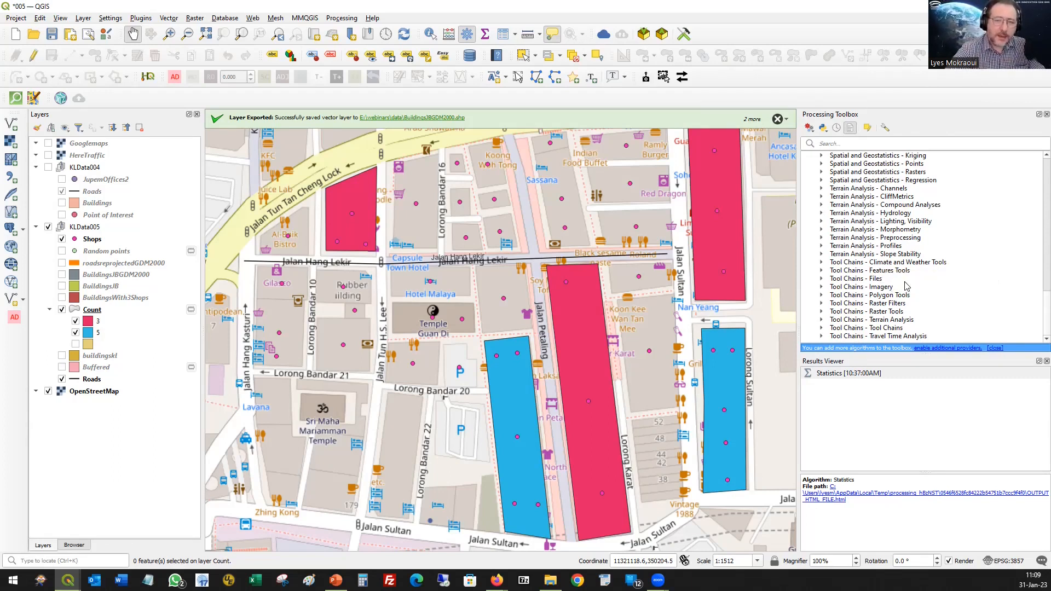
# Examine the algorithms under SAGA's Tool Chains - Terrain Analysis, collapse that group and return to the provider list
pyautogui.click(821, 320)
pyautogui.scroll(-3, 951, 277)
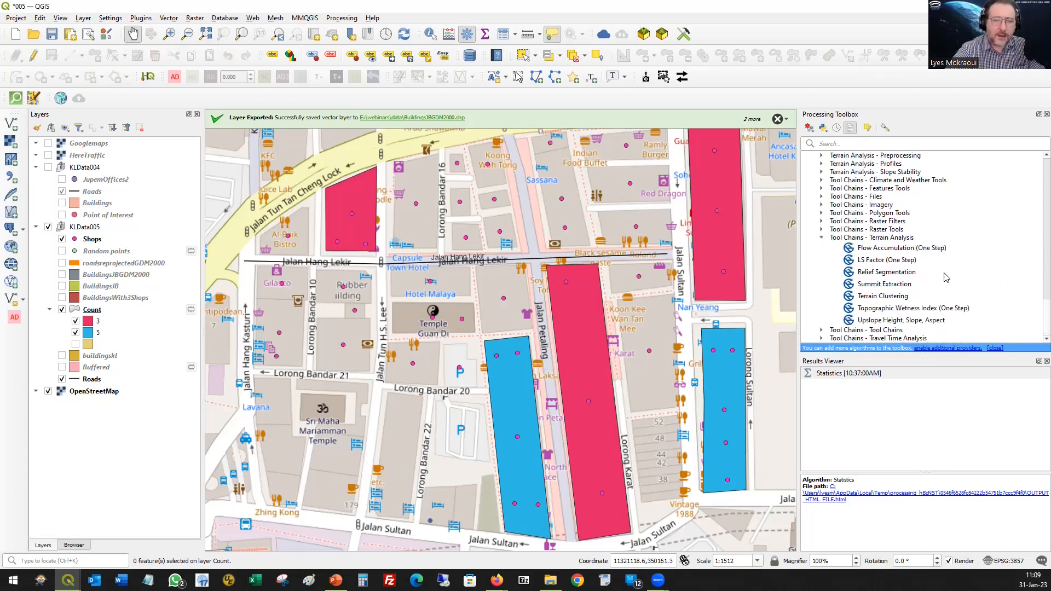
pyautogui.click(821, 238)
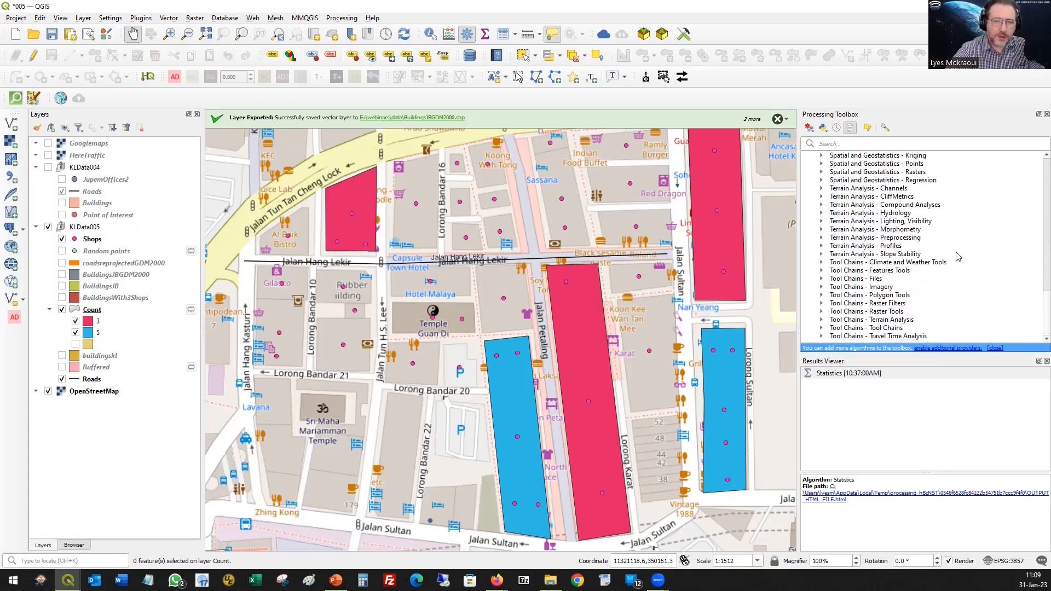
pyautogui.scroll(3, 935, 266)
pyautogui.scroll(10, 936, 266)
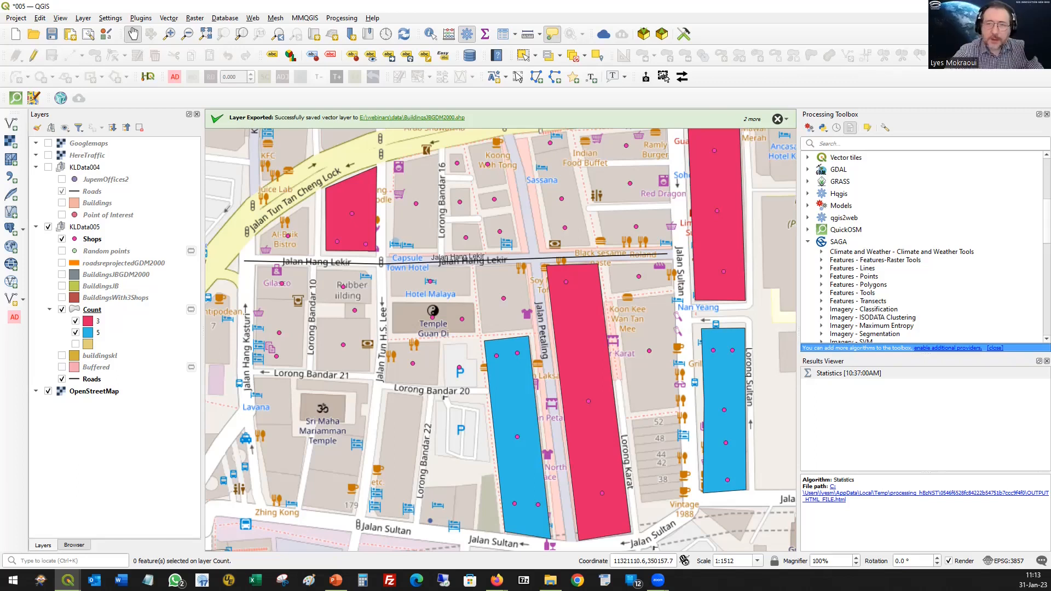
# Zoom the map out to 1:3025 and switch to the Spatial Query and Analysis presentation in PowerPoint
pyautogui.scroll(-1, 606, 248)
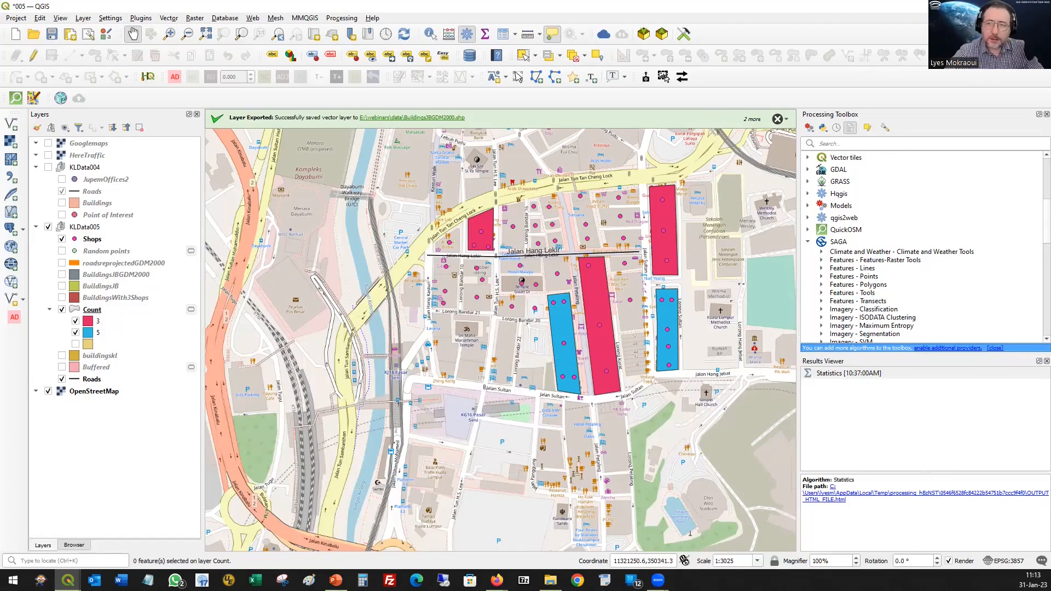
pyautogui.hotkey('alt', 'Tab')
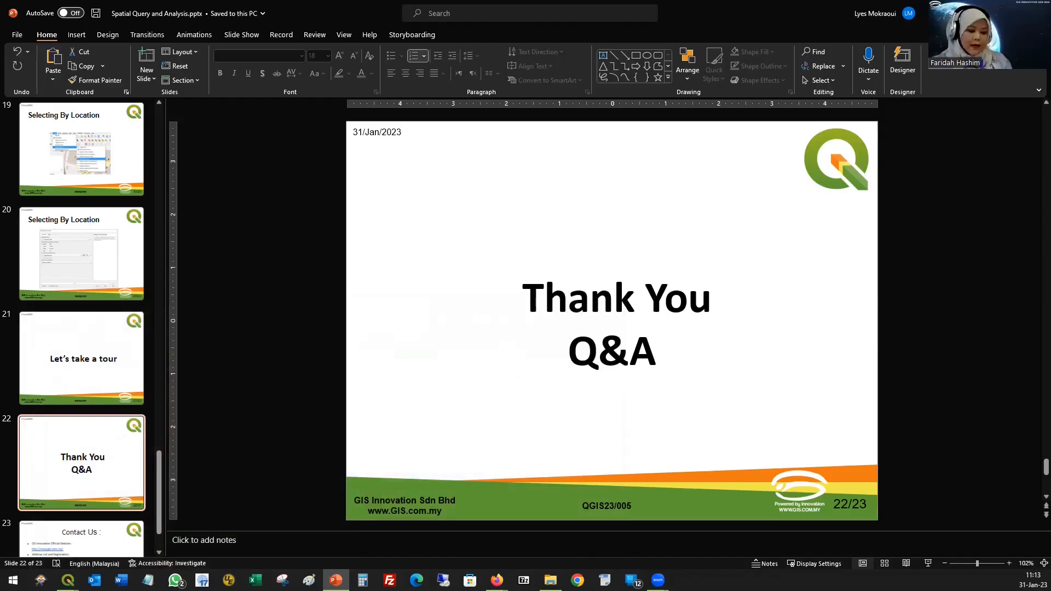